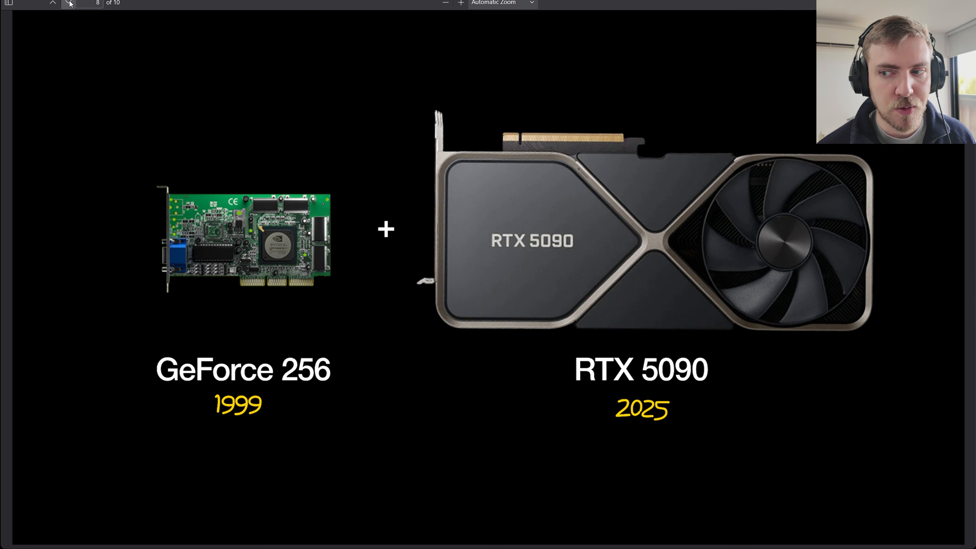
Go back one slide to the Limitations page and switch to ComfyUI.
click(49, 6)
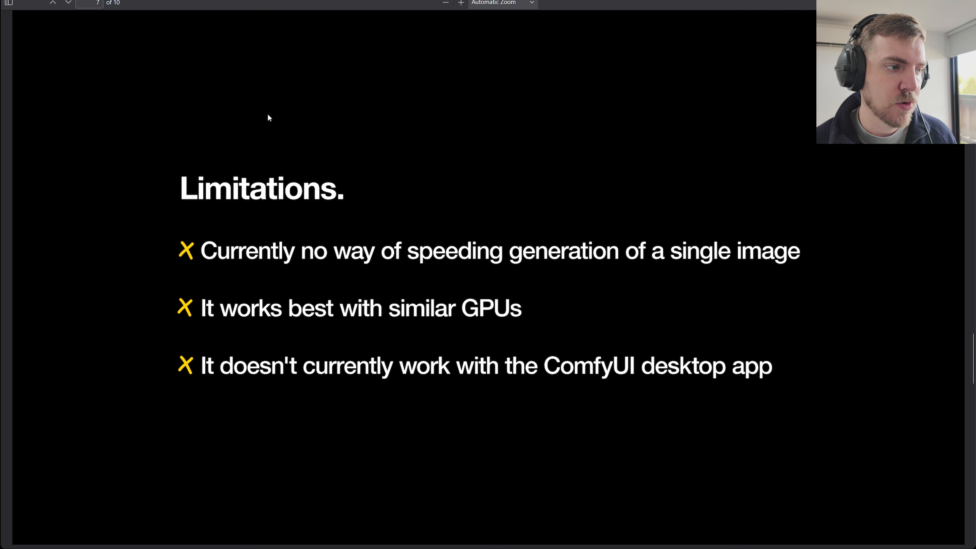
click(225, 0)
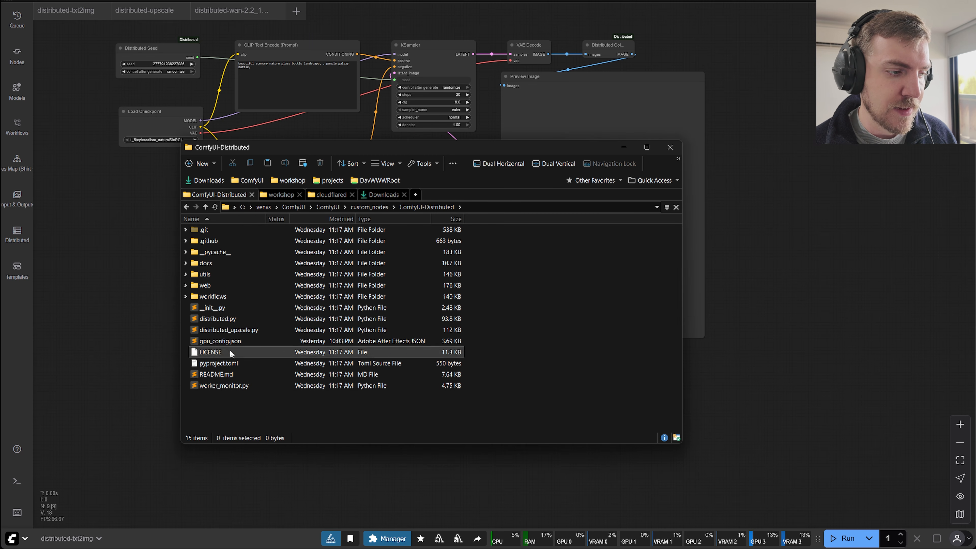
Delete gpu_config.json from the ComfyUI-Distributed custom node folder and return to the ComfyUI workflow.
click(230, 342)
drag(342, 145, 401, 103)
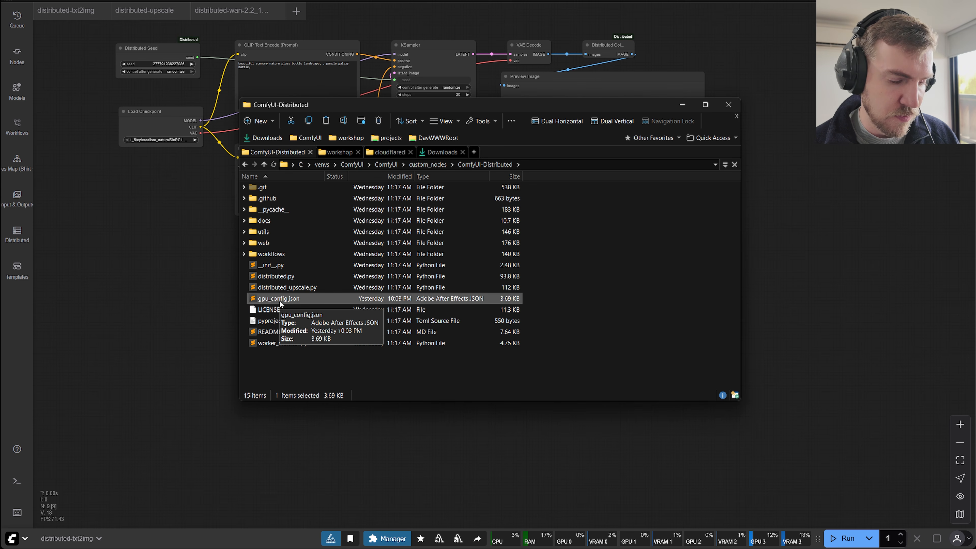
key(Delete)
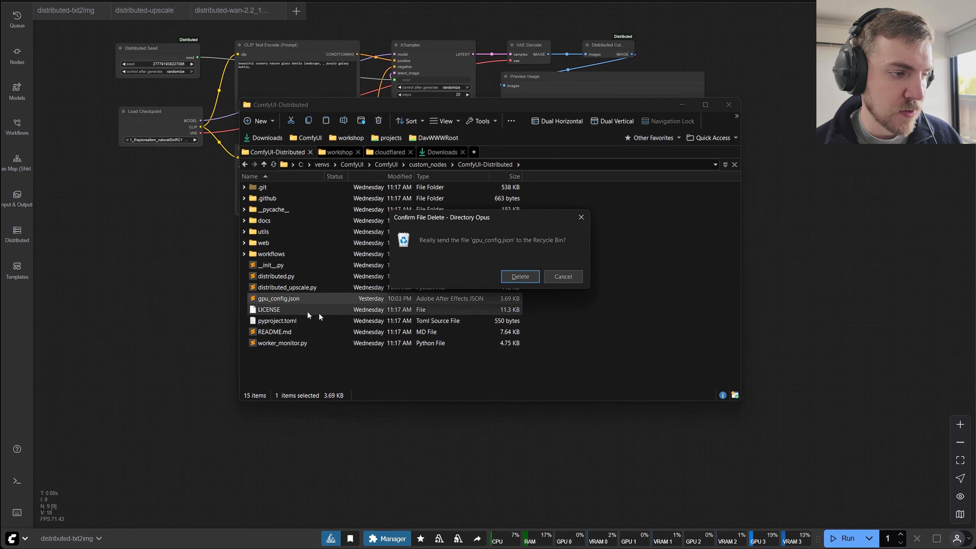
click(516, 278)
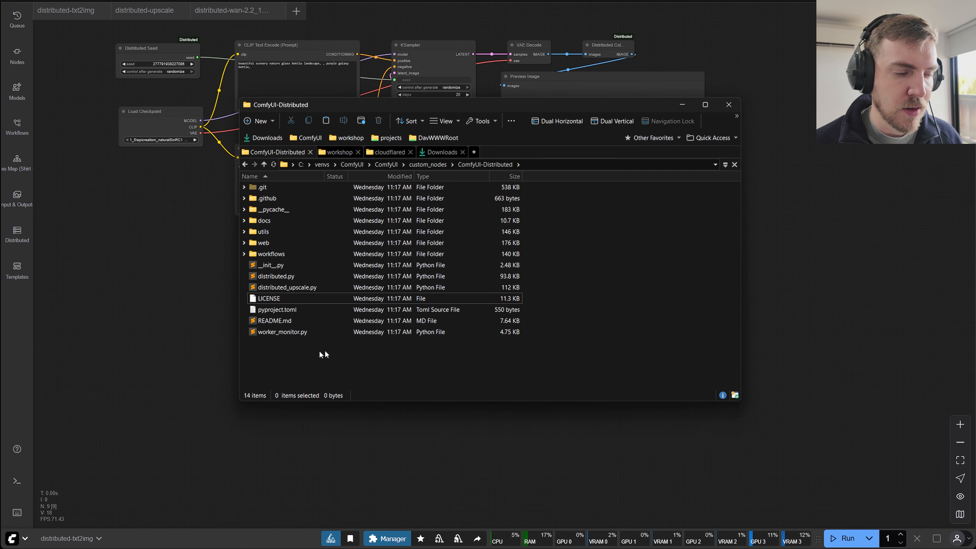
click(120, 288)
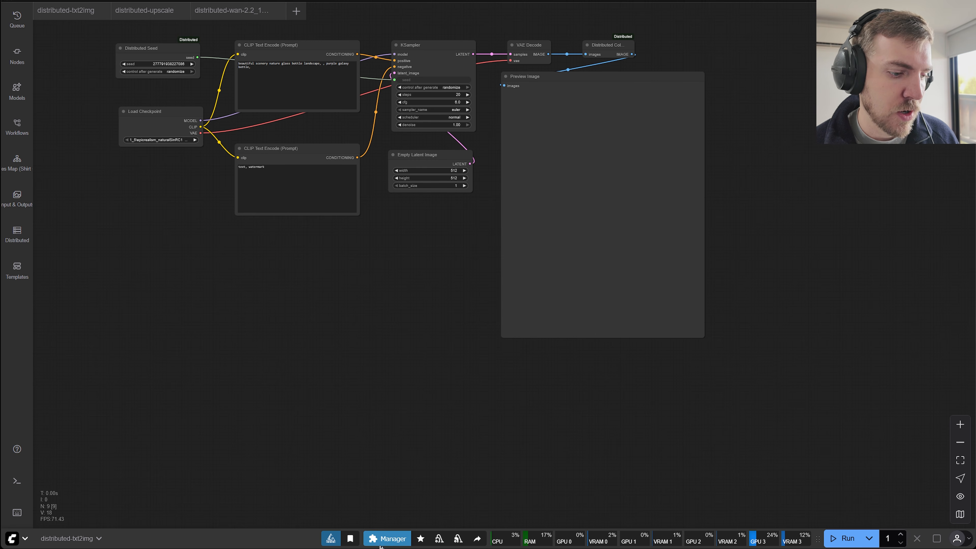
Search ComfyUI Manager's custom nodes for "distrib" to find the ComfyUI-Distributed extension.
click(387, 539)
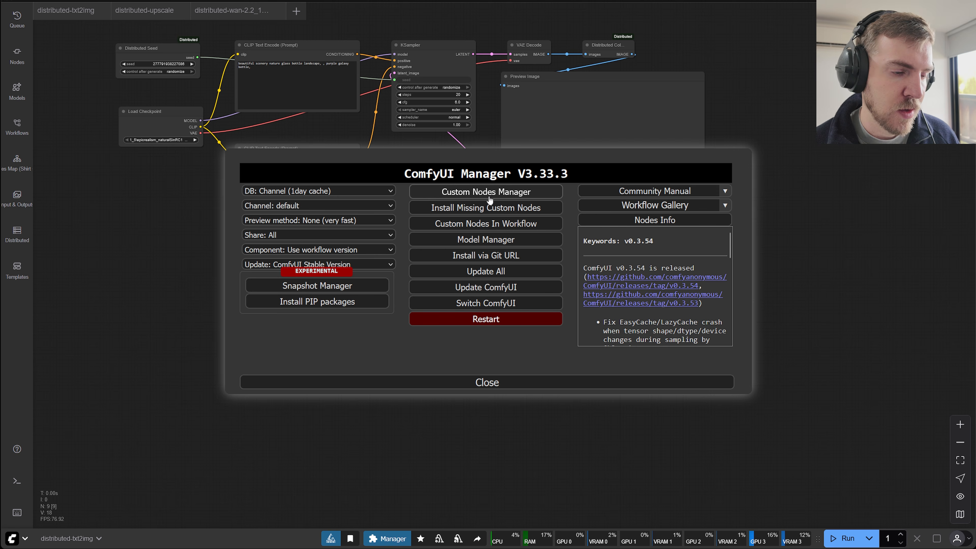
click(522, 387)
click(387, 539)
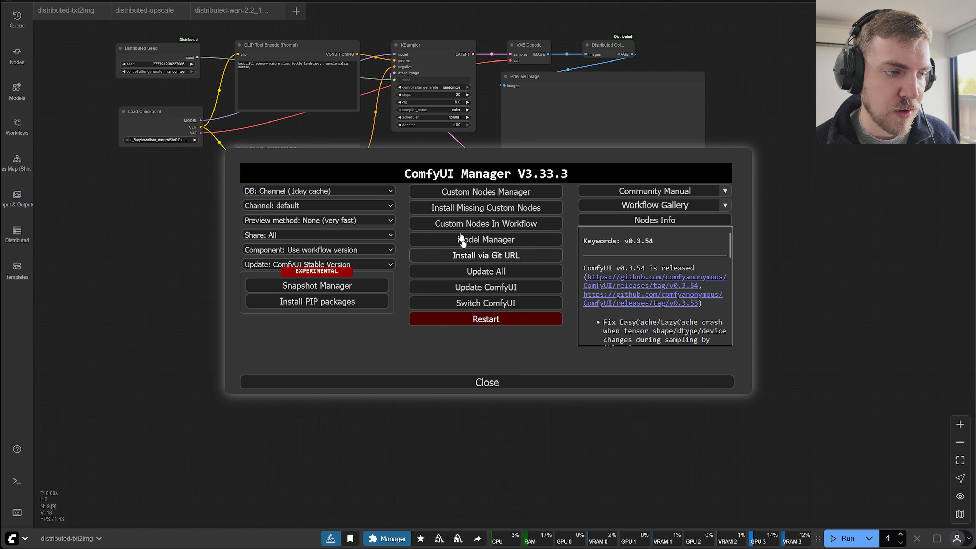
click(468, 191)
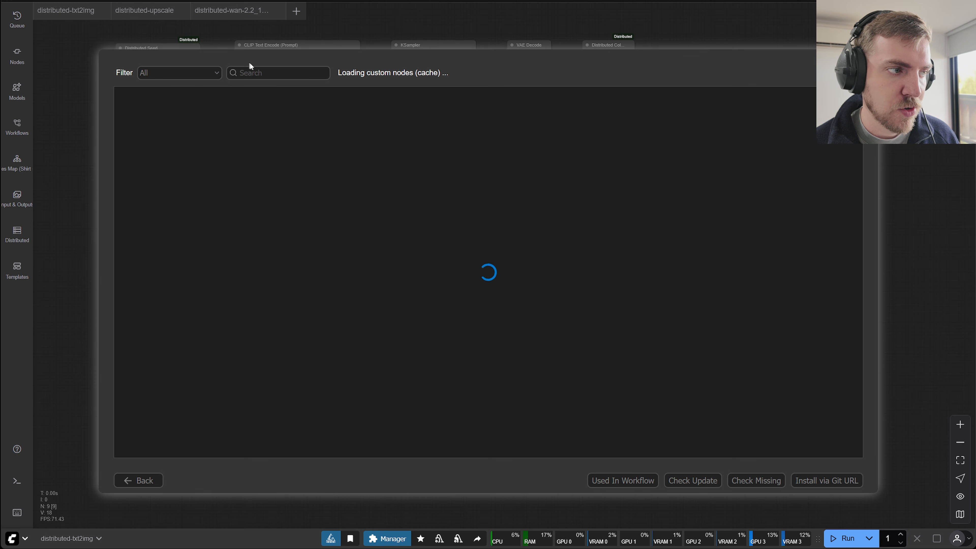
click(283, 75)
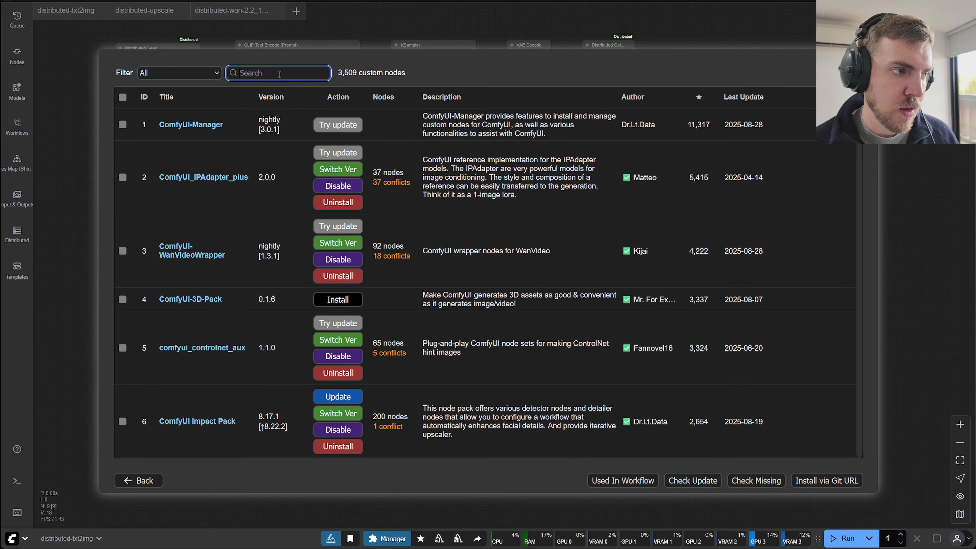
text(distri)
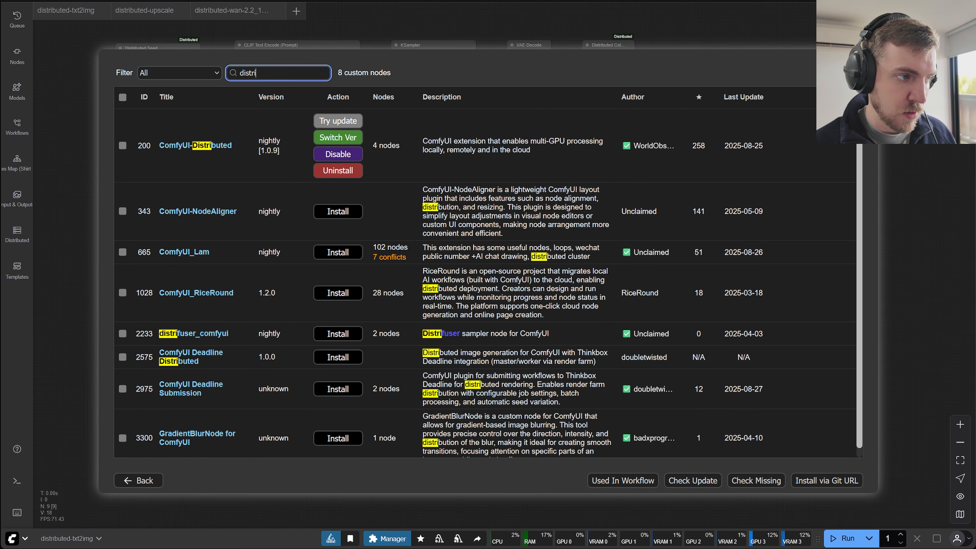
text(b)
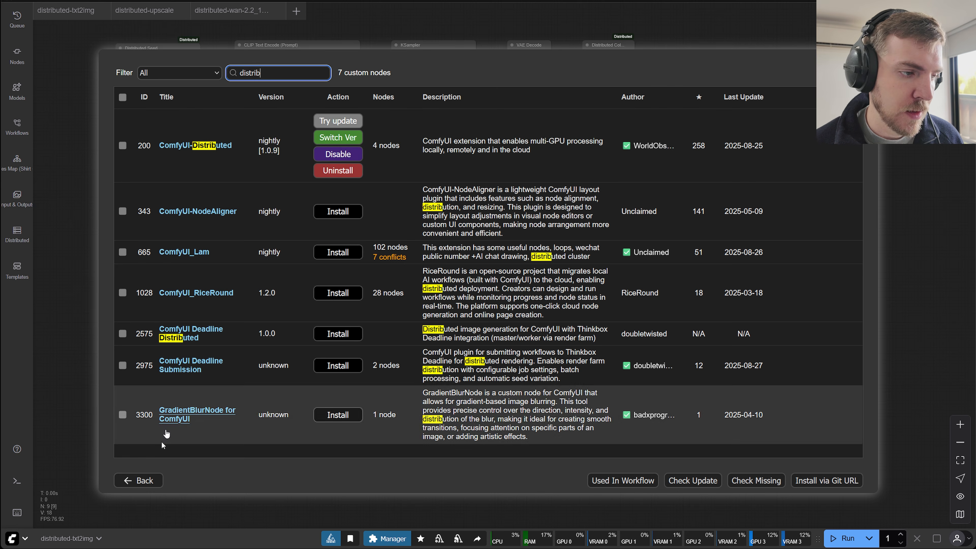
Close the custom nodes list and ComfyUI Manager, and reload the ComfyUI page.
click(155, 479)
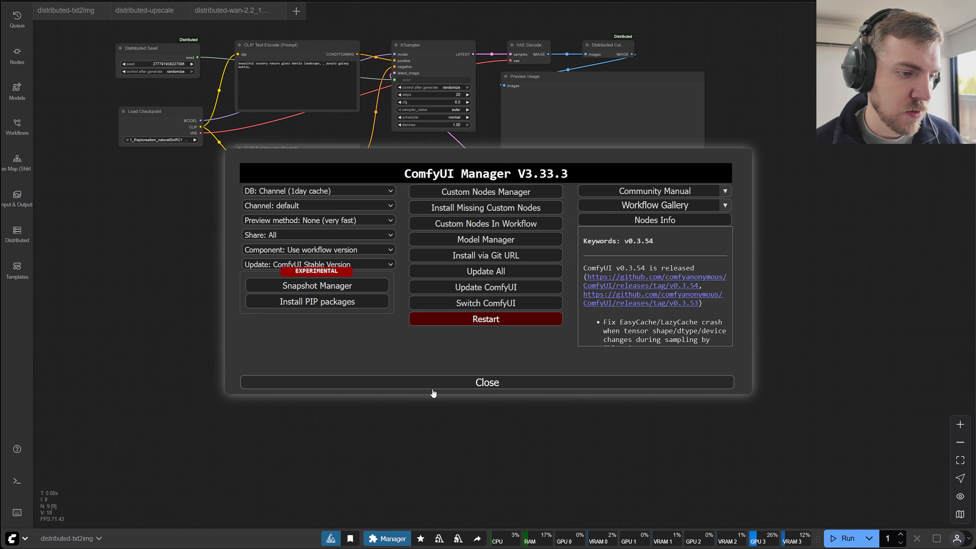
click(439, 383)
key(F5)
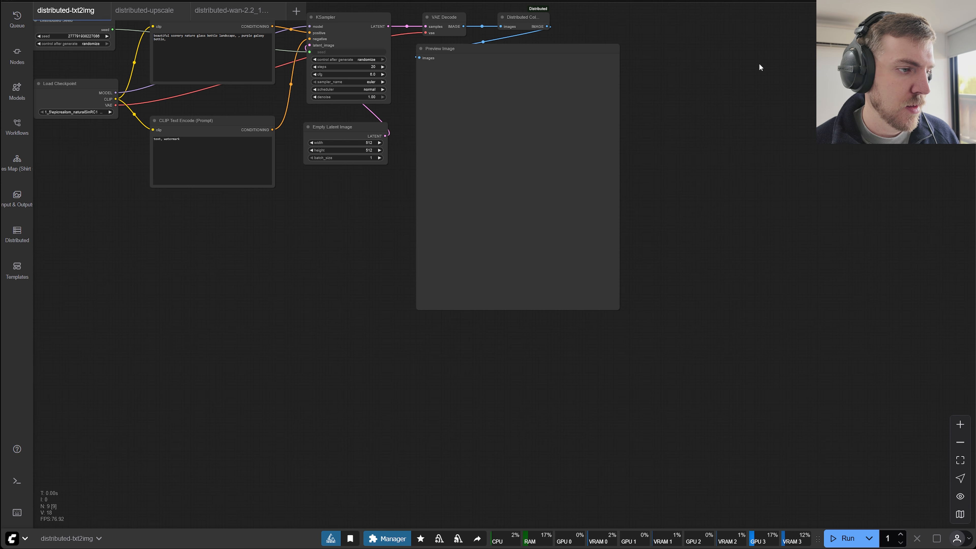
Show the ComfyUI Distributed settings and inspect the configurations of Master, Worker 1 and Worker 2.
click(17, 233)
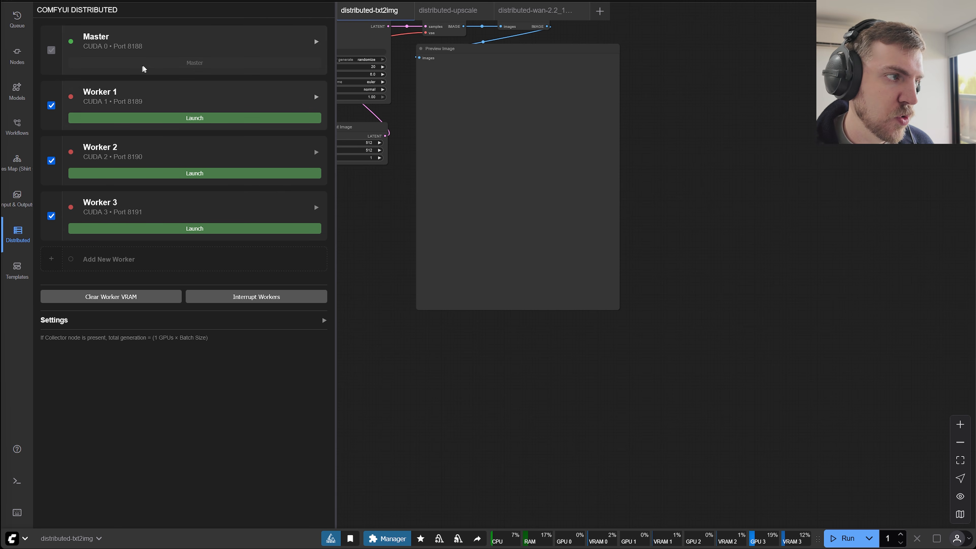
click(166, 46)
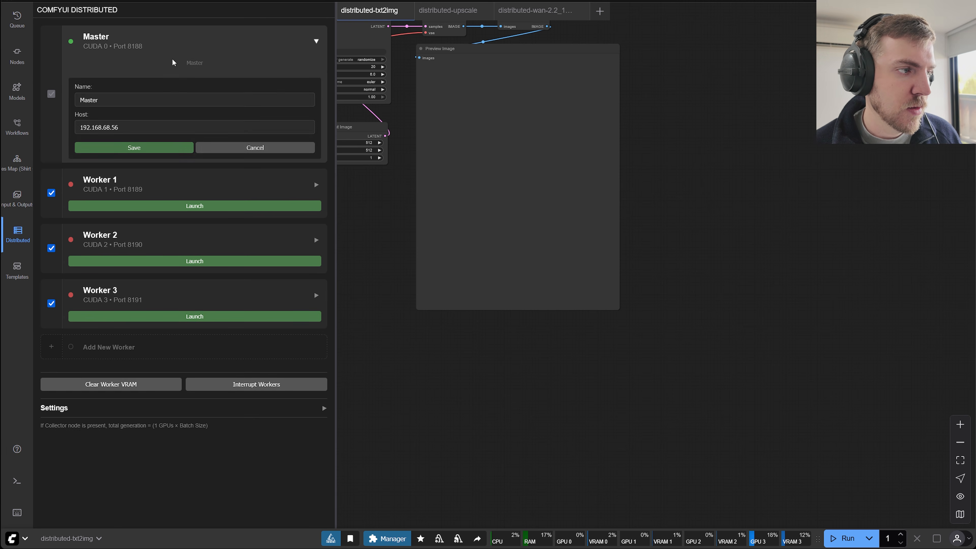
click(203, 42)
click(200, 89)
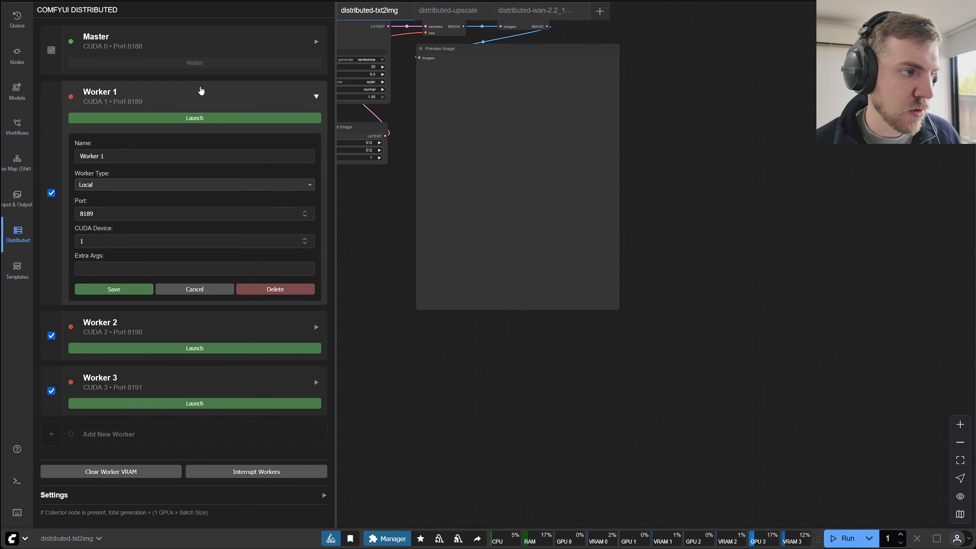
click(202, 91)
click(198, 156)
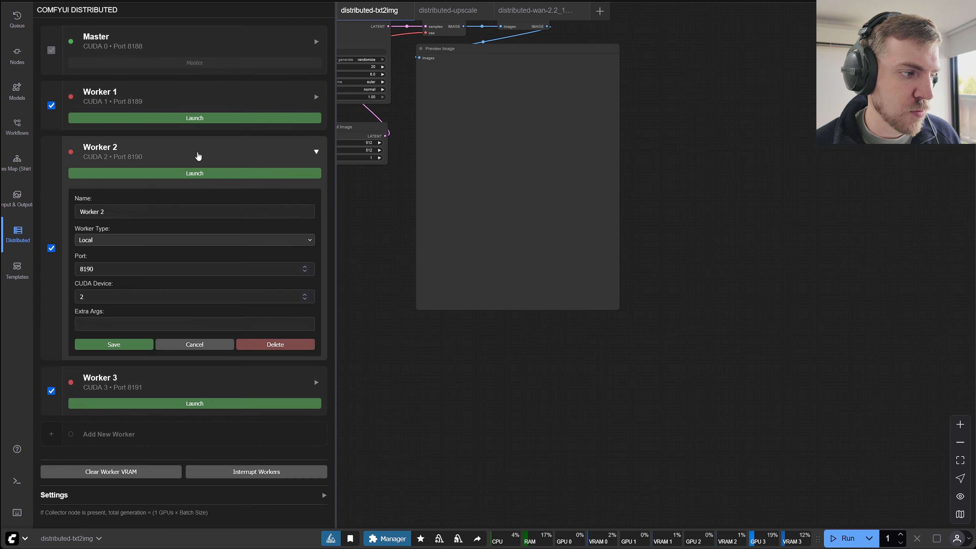
click(198, 156)
Inspect the host address in the Master settings and collapse them without making changes.
click(128, 46)
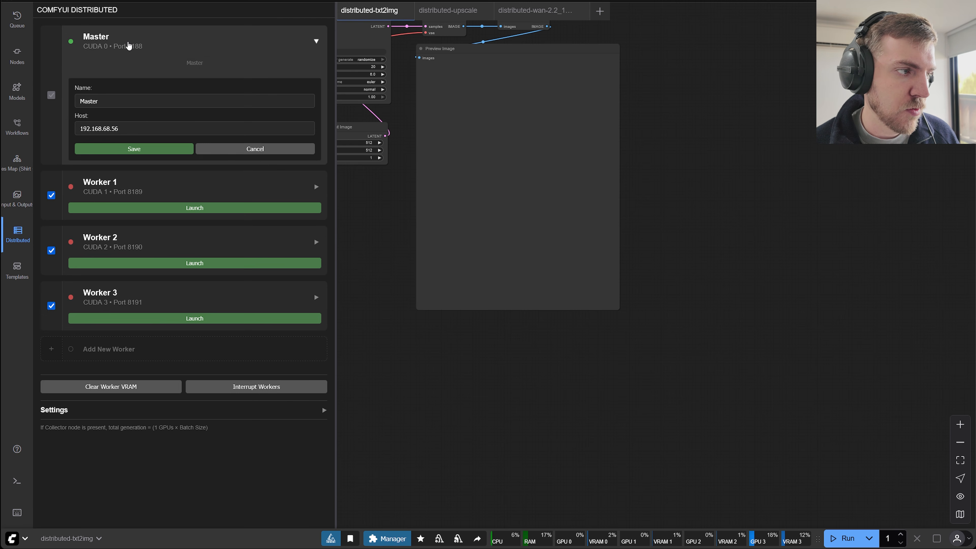
drag(131, 126, 65, 126)
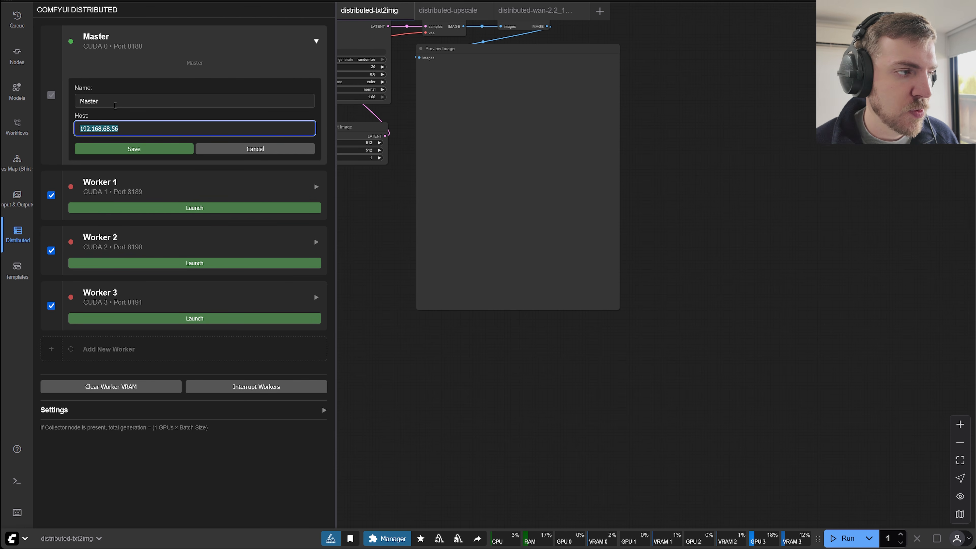
click(131, 129)
drag(125, 129, 78, 129)
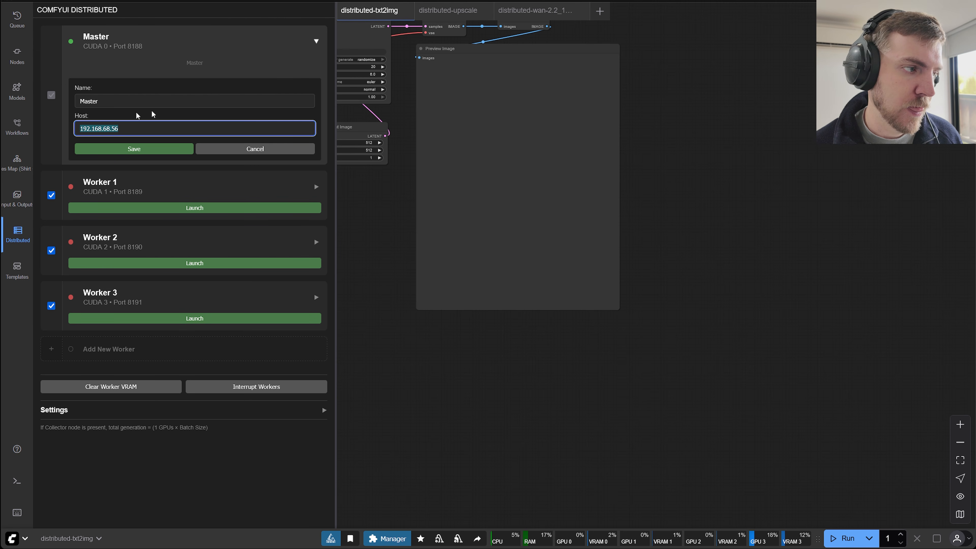
click(246, 52)
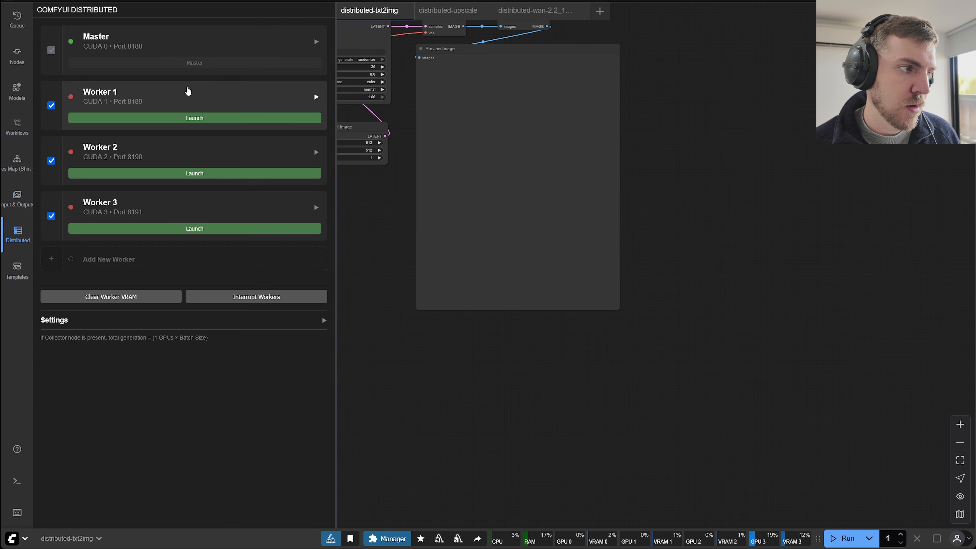
Set Worker 1's extra arguments to --use-sage-attention, save, and collapse its settings.
click(188, 91)
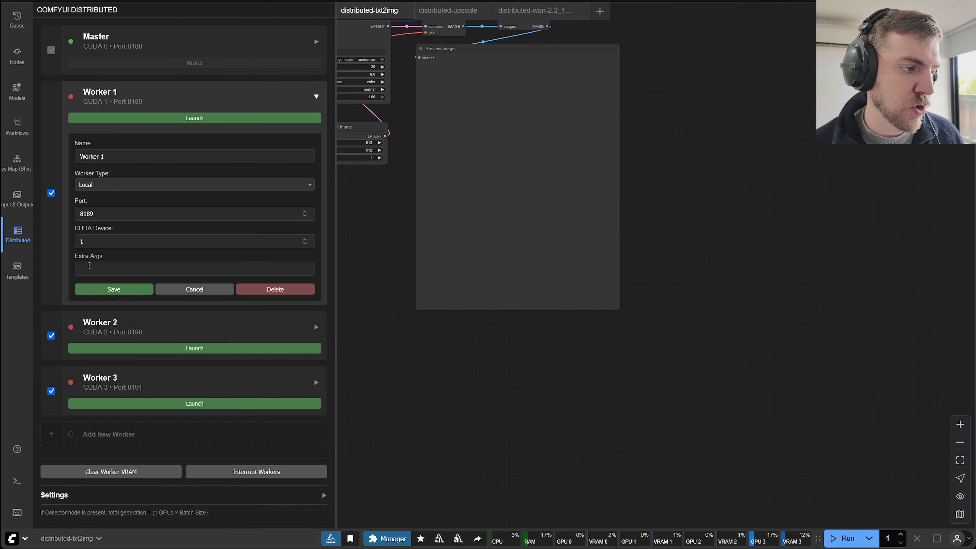
click(94, 271)
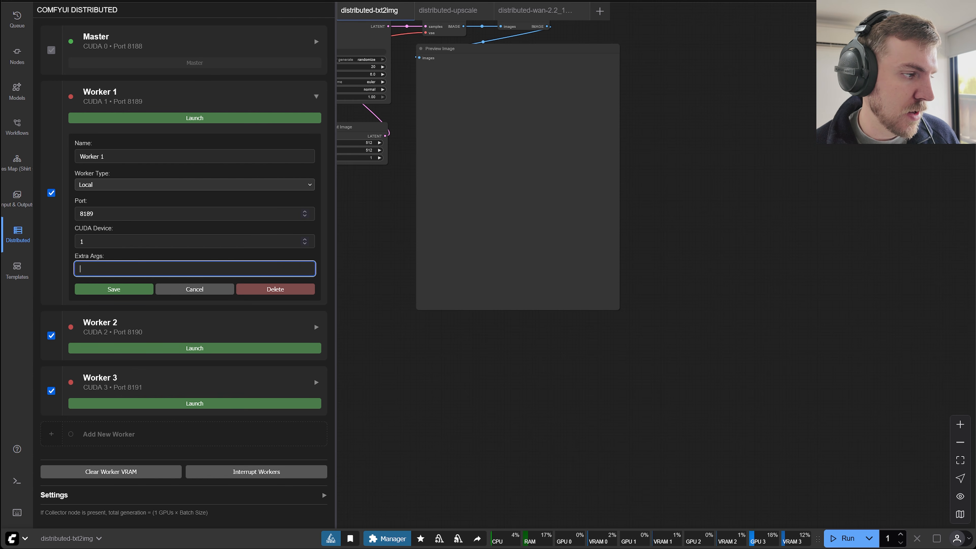
text(--use-sage-attention)
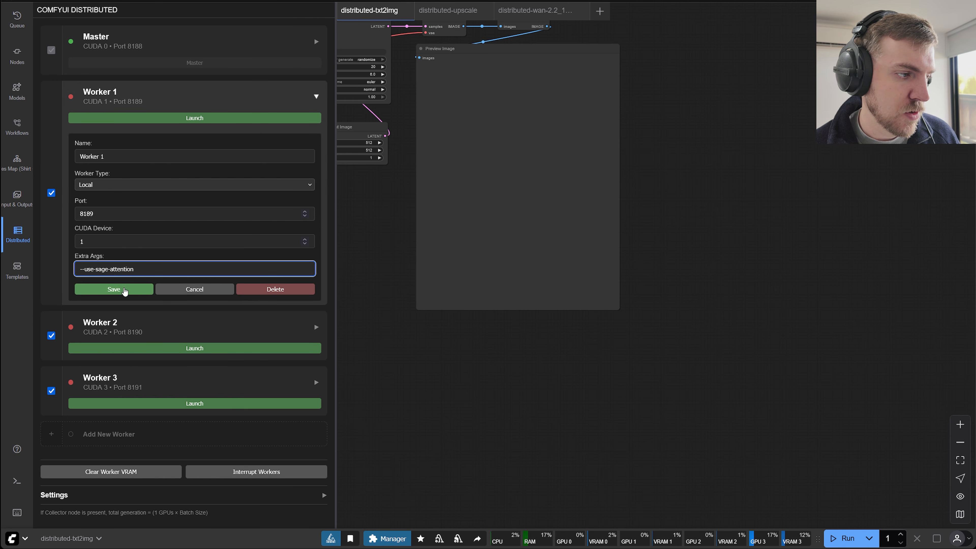
click(124, 289)
click(154, 94)
Set Worker 2's extra arguments to --use-sage-attention, save, and collapse its settings.
click(139, 149)
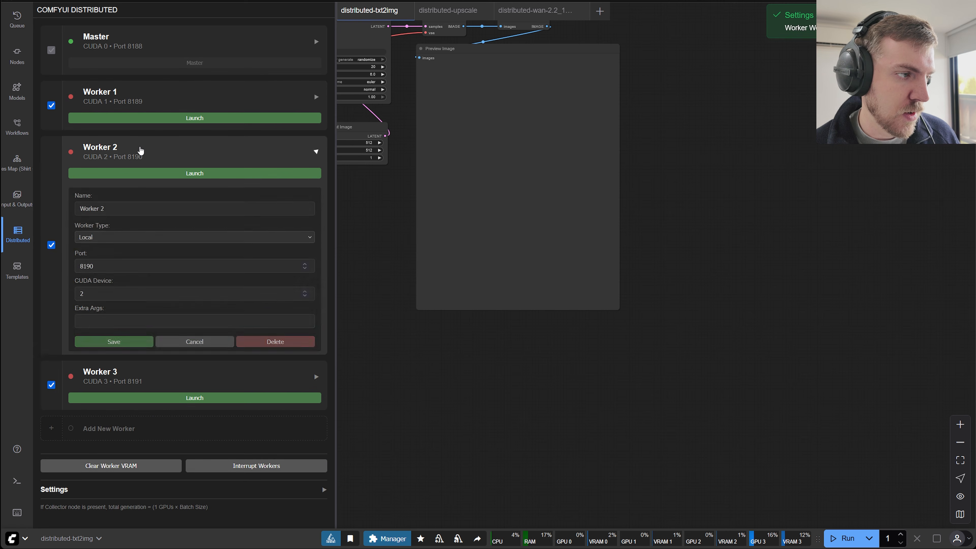
click(134, 320)
text(--use-sage-attention)
click(138, 345)
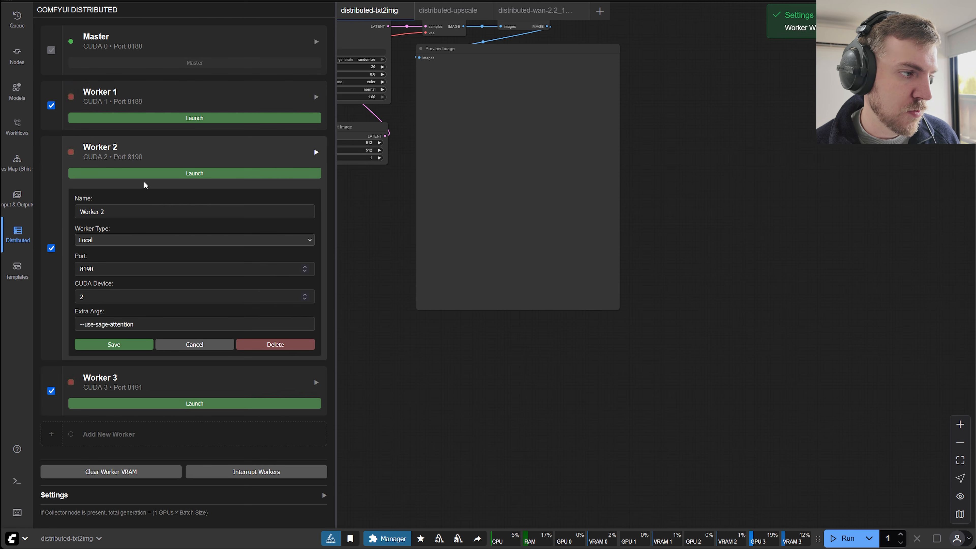
click(135, 152)
Set Worker 3's extra arguments to --use-sage-attention, save, and collapse its settings.
click(113, 211)
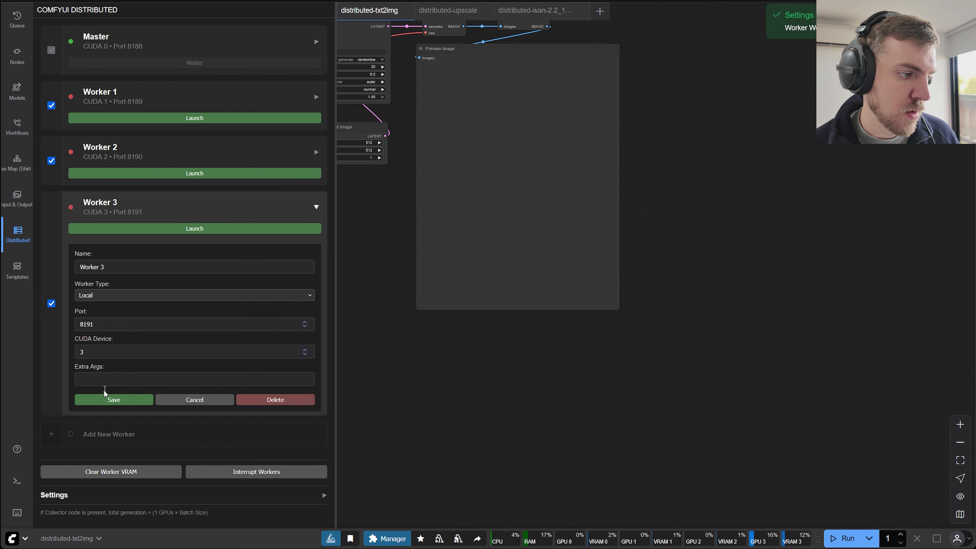
click(104, 380)
text(--use-sage-attention)
click(111, 401)
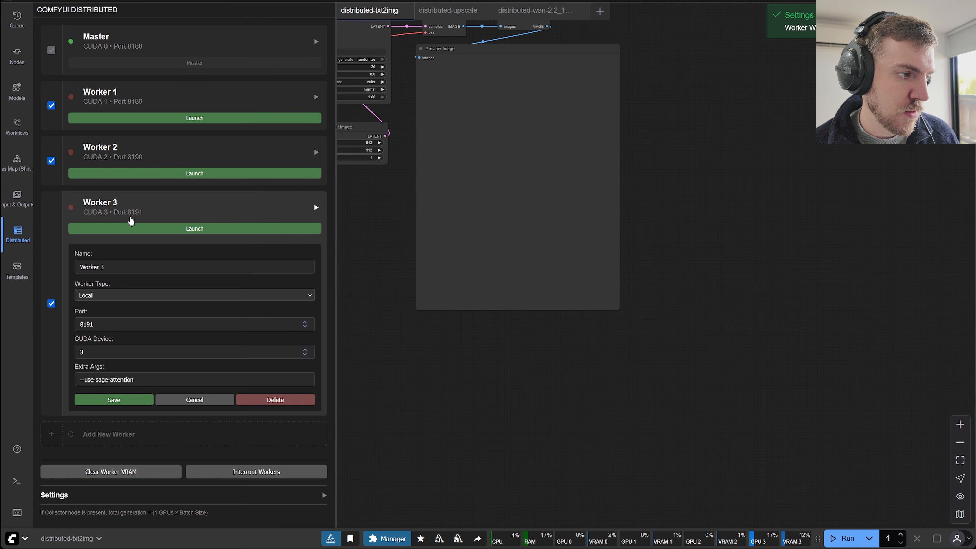
click(129, 215)
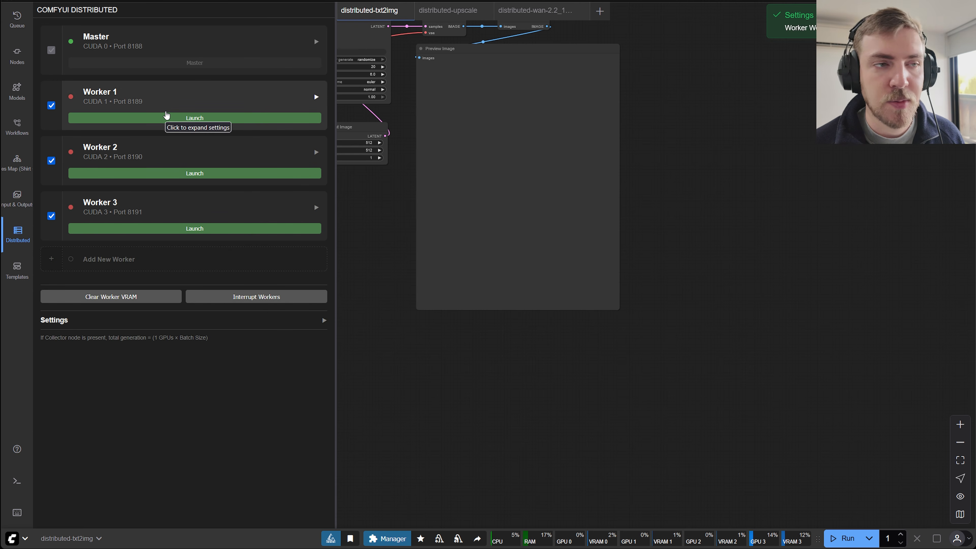
Launch Worker 1, Worker 2 and Worker 3.
click(166, 125)
click(168, 121)
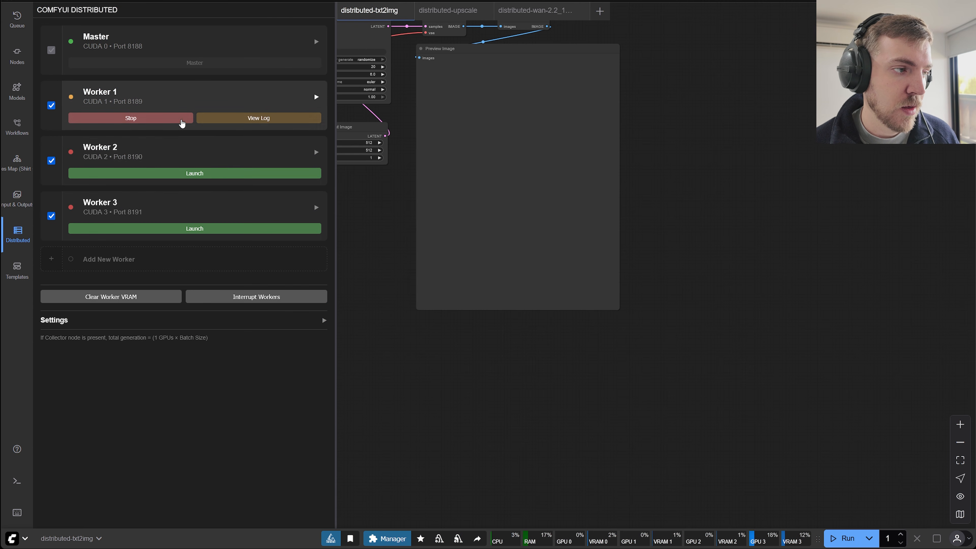
click(160, 174)
click(170, 230)
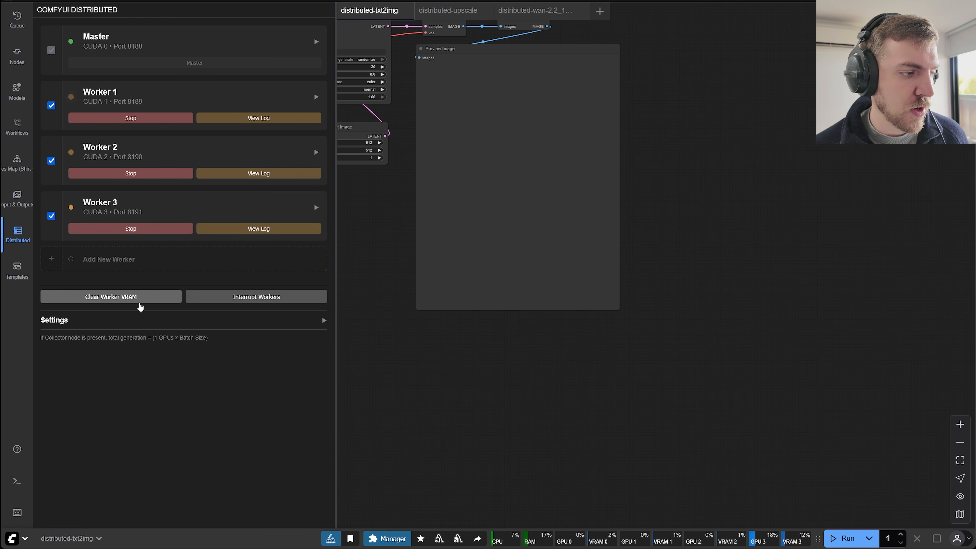
click(146, 296)
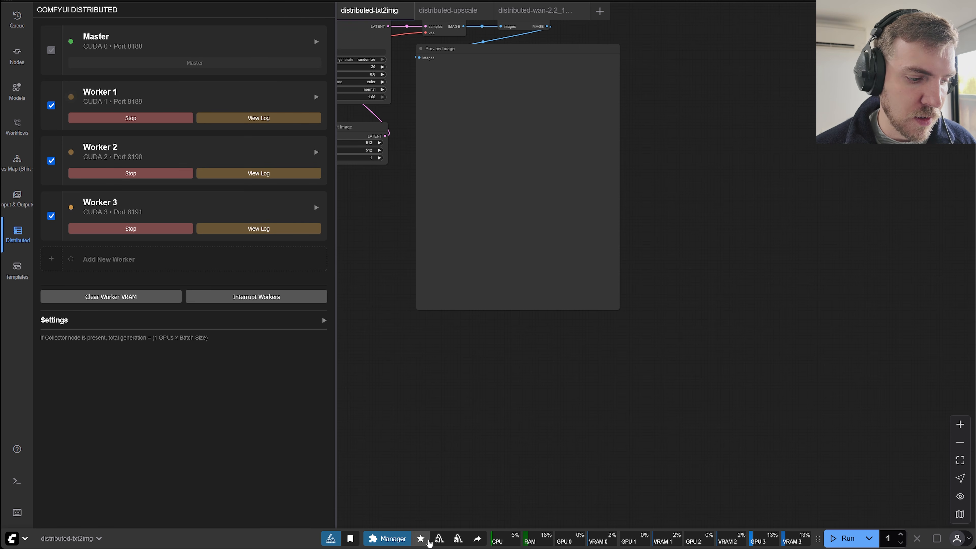
click(439, 538)
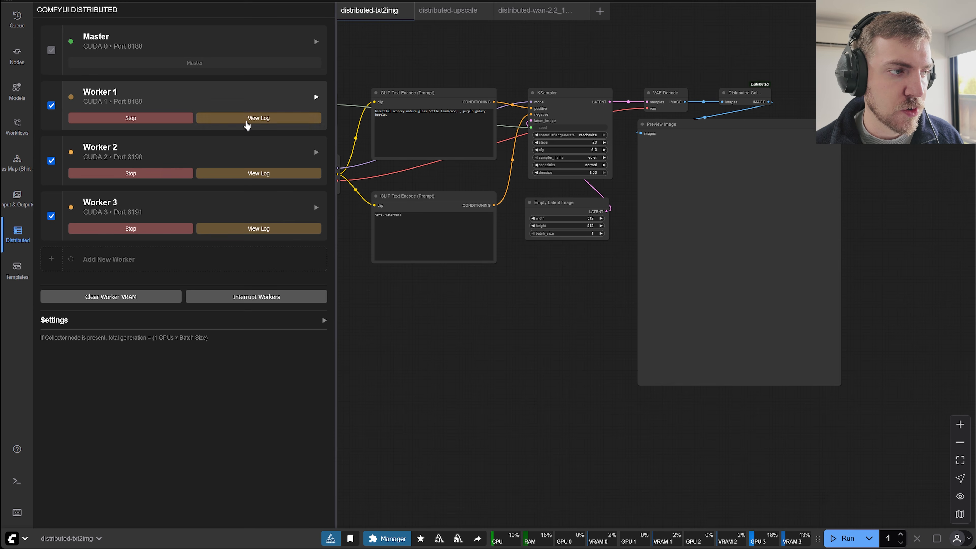
Open Worker 1's log to check its startup output.
click(250, 119)
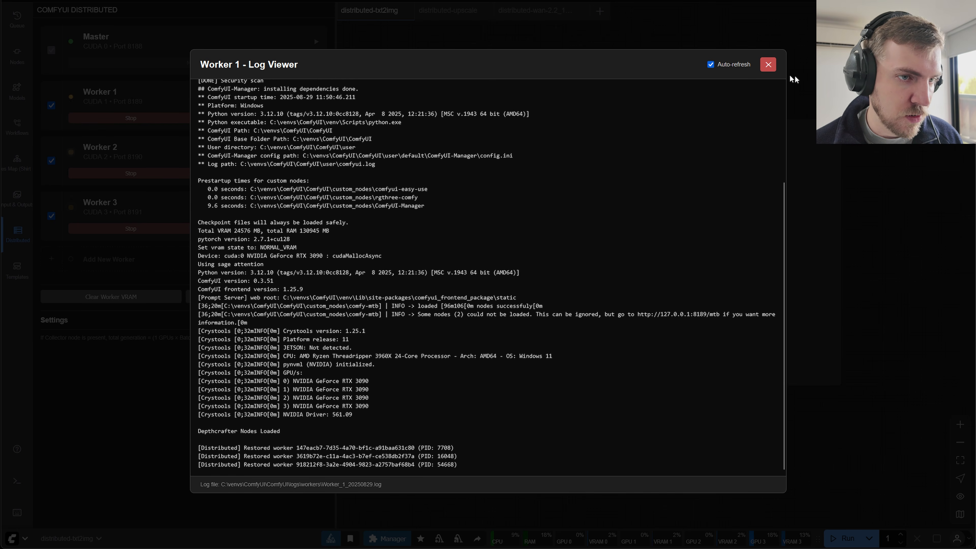
Review the startup logs of Worker 2 and Worker 3, then close the log viewer.
click(769, 65)
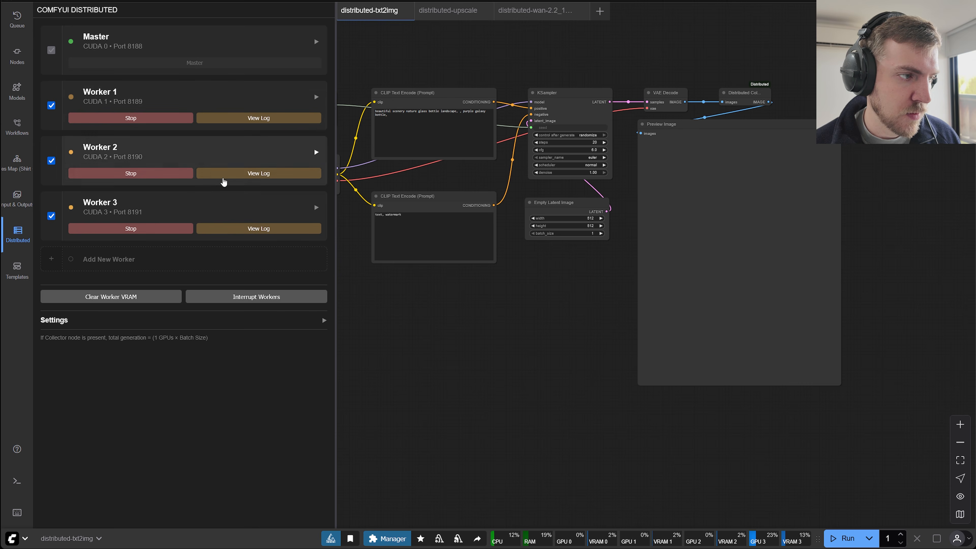
click(225, 178)
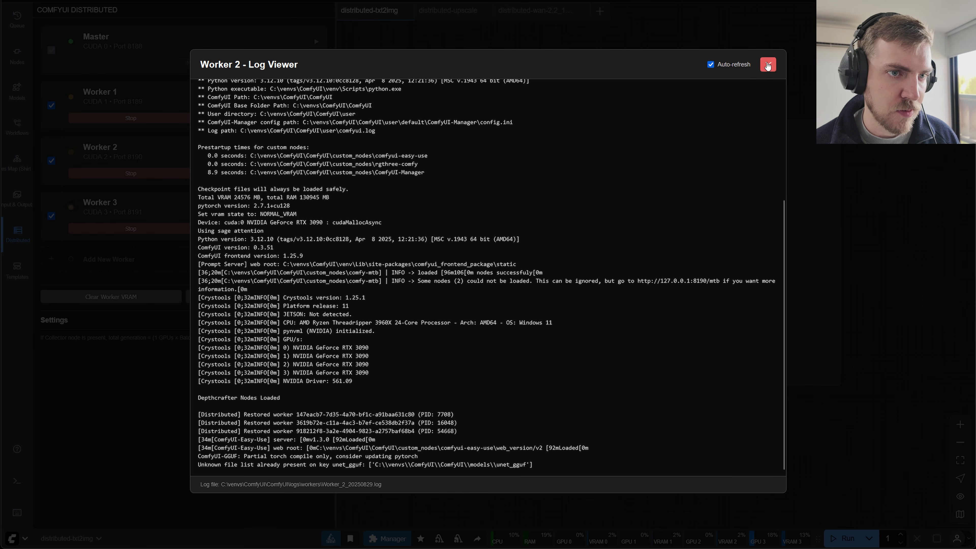
click(768, 64)
click(242, 230)
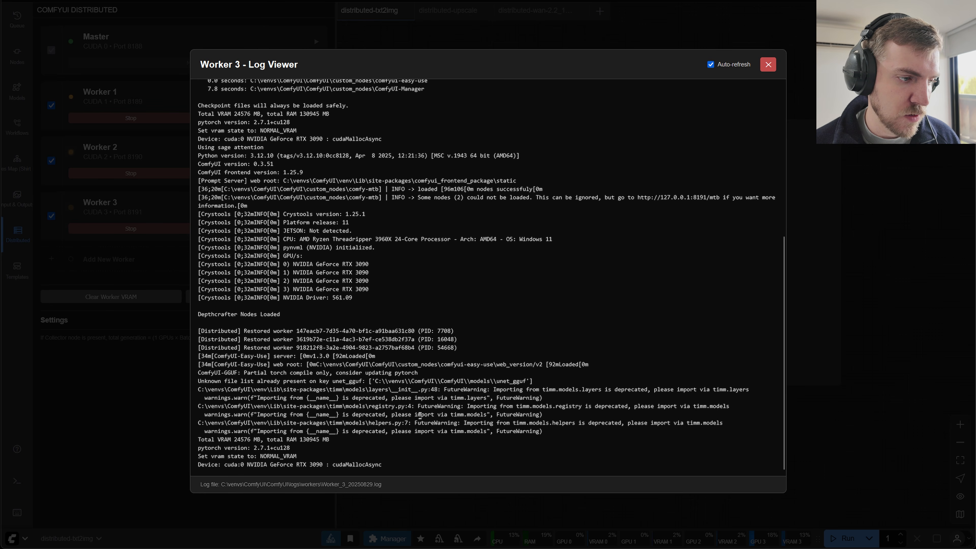
scroll(424, 327, up, 5)
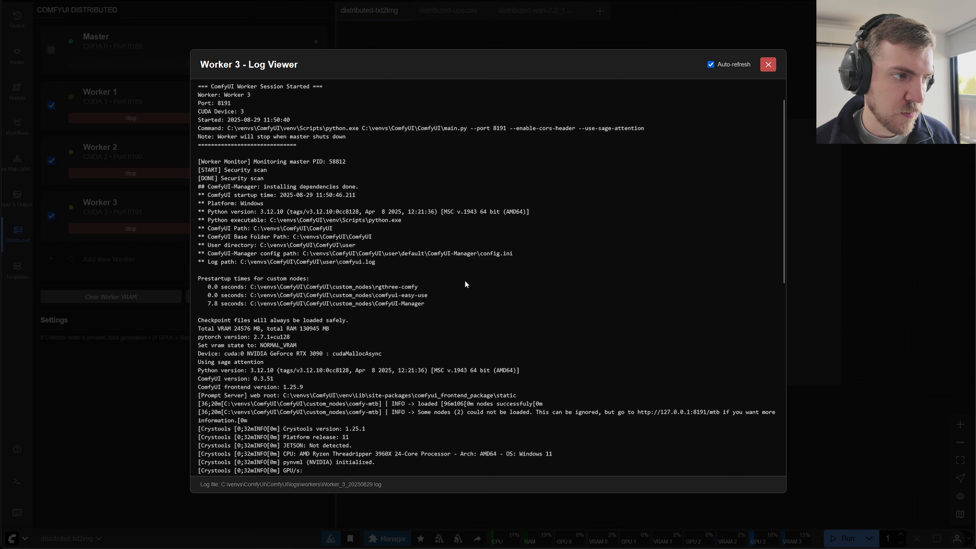
click(768, 64)
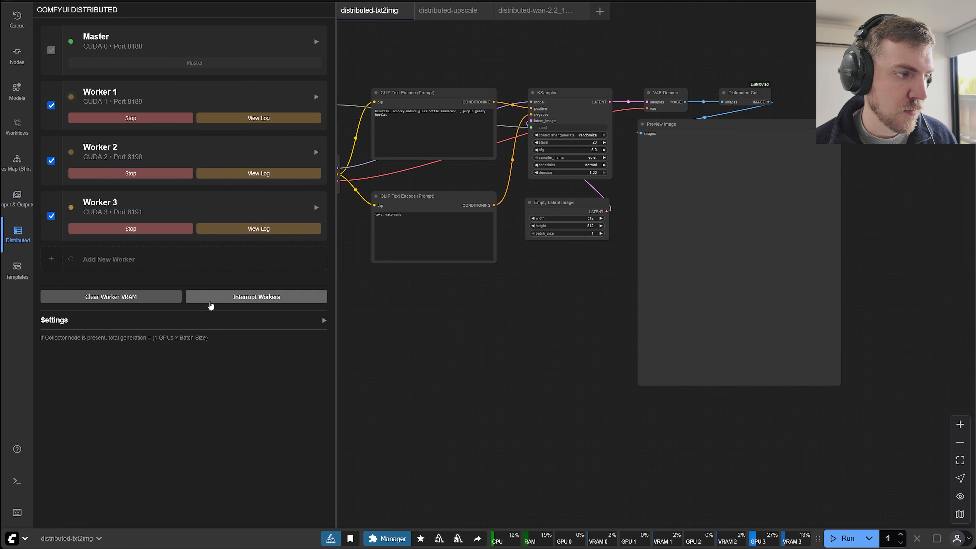
Hide the distributed workers panel and run the distributed-txt2img workflow with the Distributed Collector node bypassed.
drag(428, 352, 597, 375)
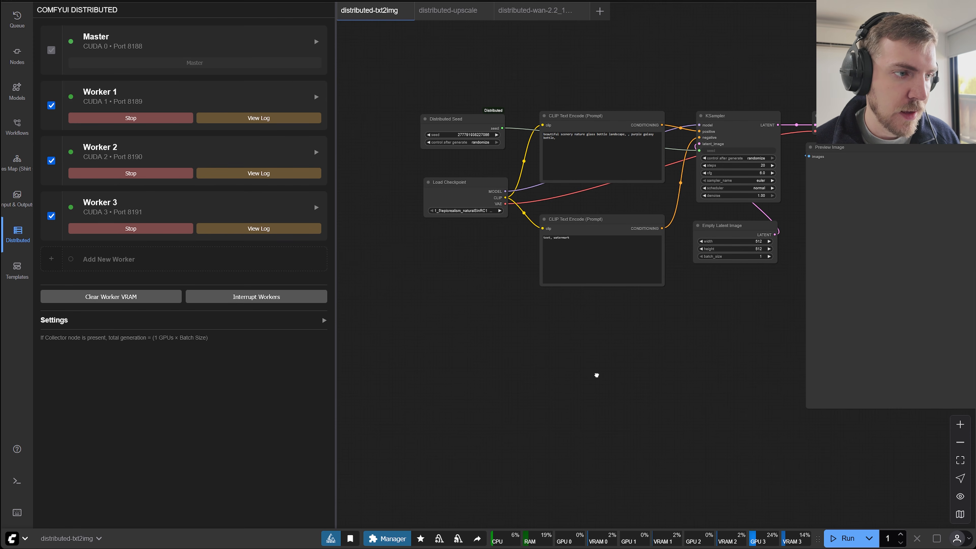
scroll(599, 362, right, 3)
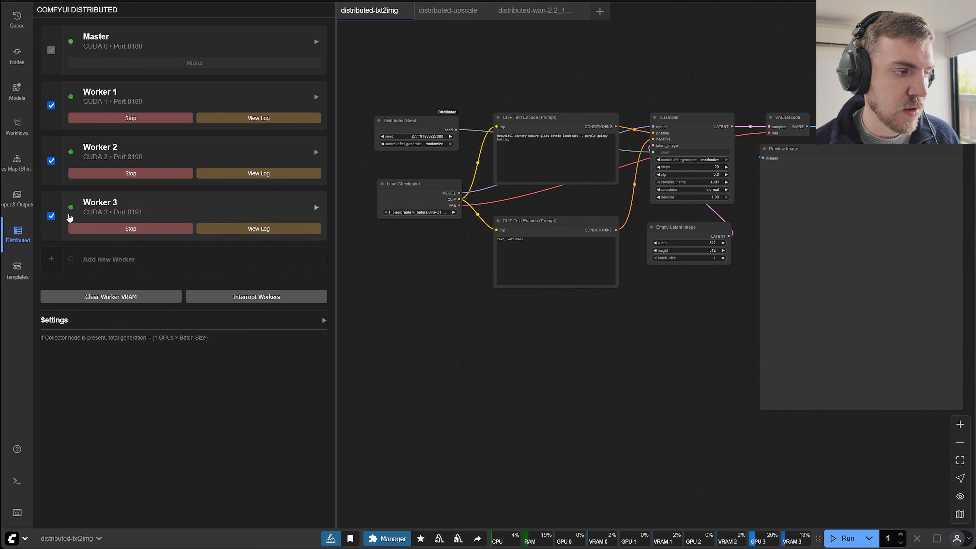
key(d)
drag(520, 367, 401, 353)
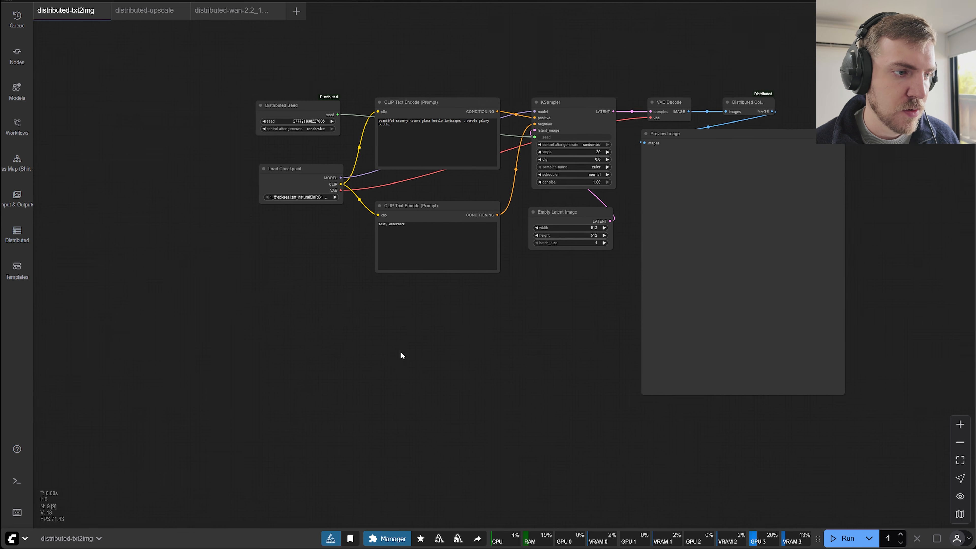
scroll(401, 351, up, 2)
scroll(463, 353, up, 1)
drag(421, 404, 416, 454)
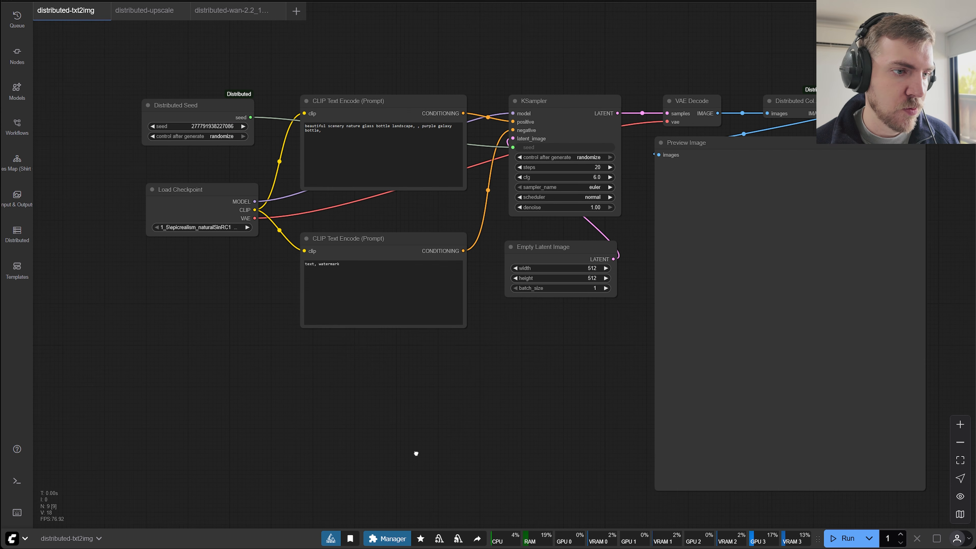
click(848, 539)
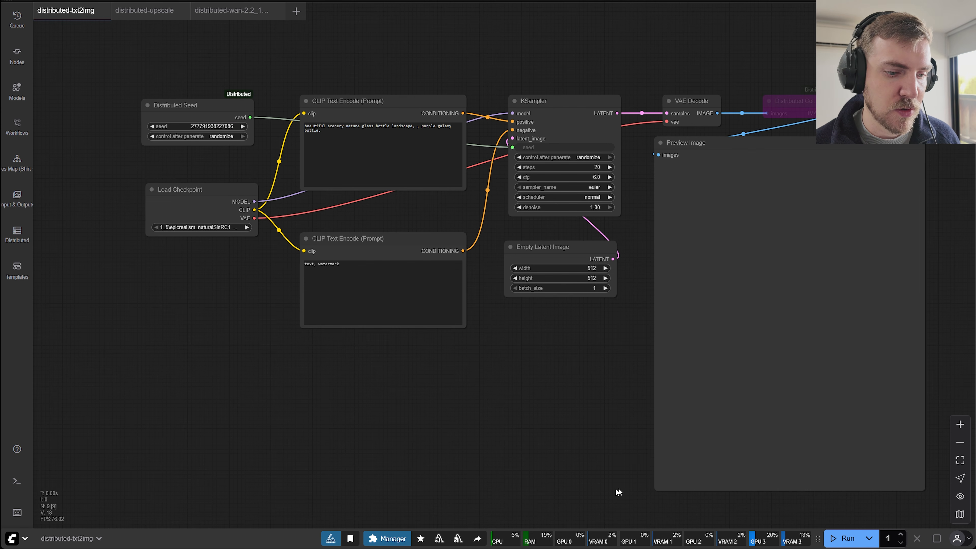
click(838, 539)
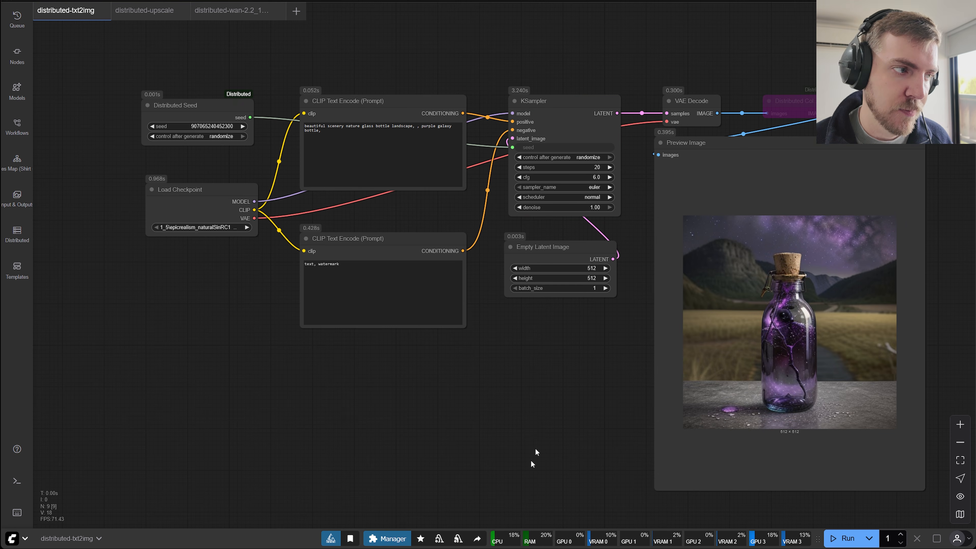
Re-enable the bypassed Distributed Collector node in the txt2img workflow.
click(797, 102)
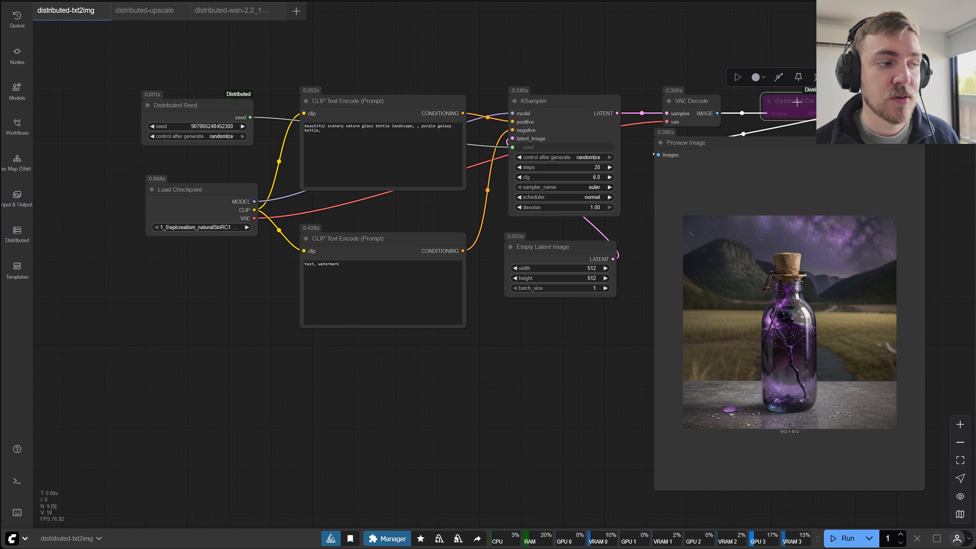
click(200, 342)
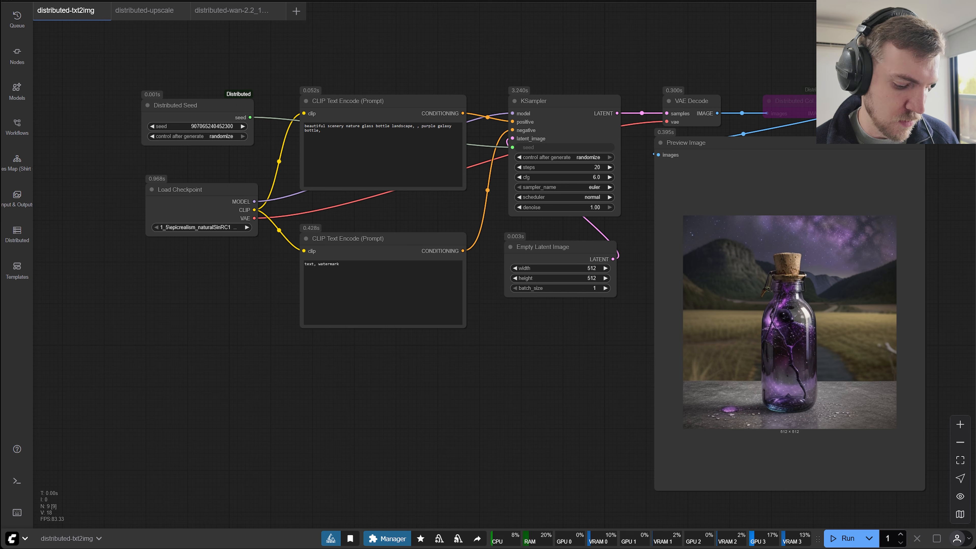
click(814, 99)
key(ctrl+b)
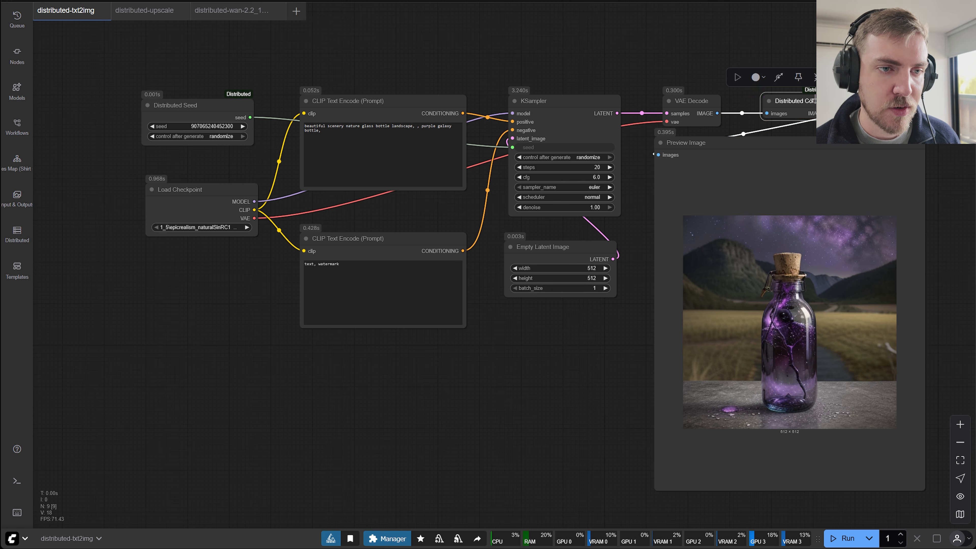
click(599, 48)
Run the txt2img workflow twice with the Distributed Collector active and check the workers panel.
click(18, 235)
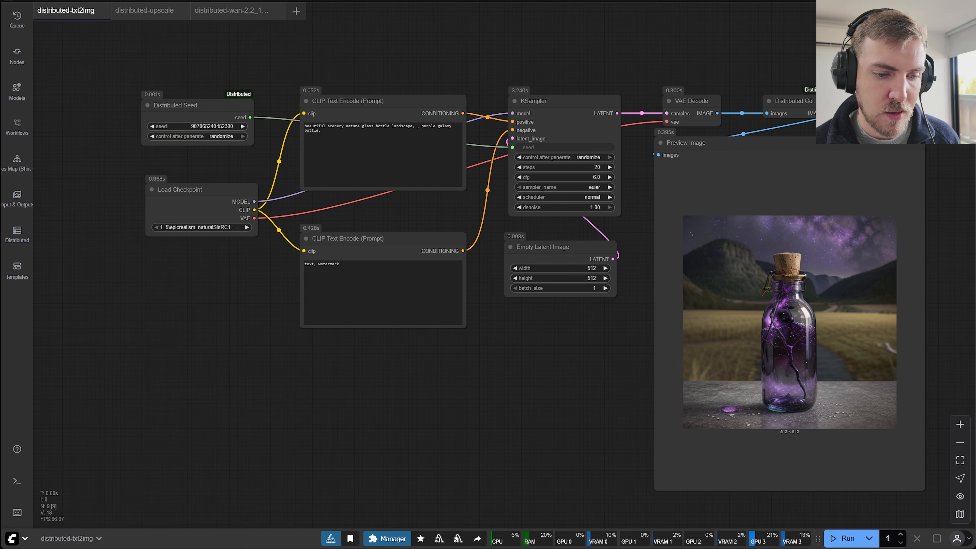
click(842, 539)
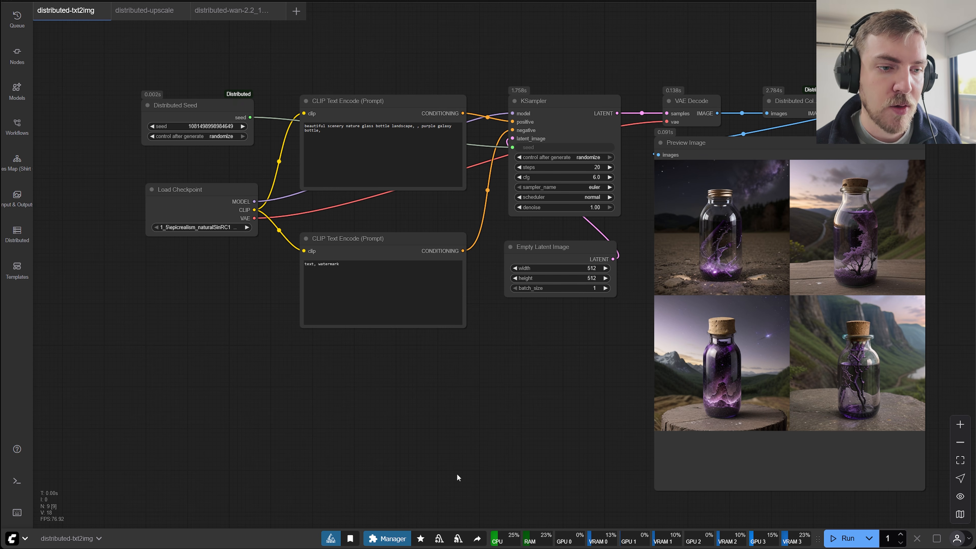
click(843, 539)
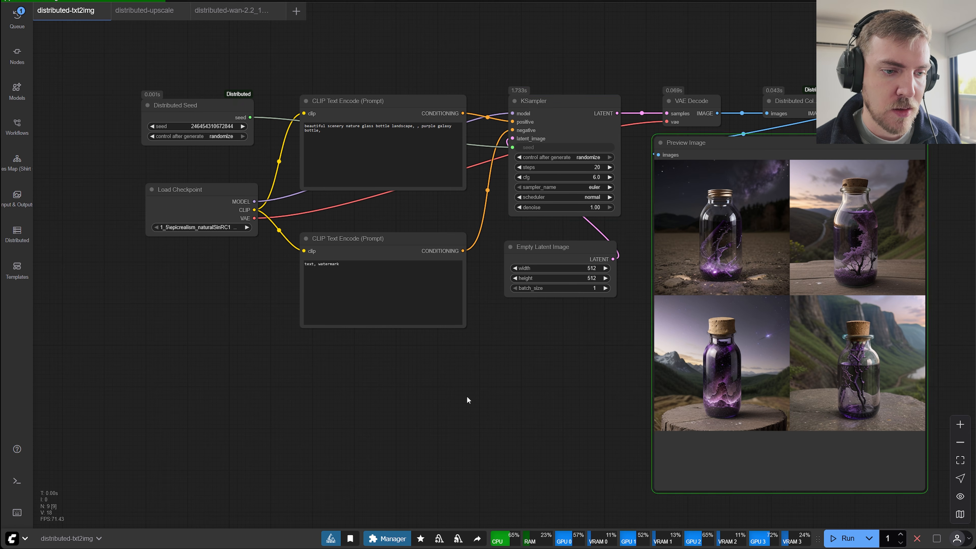
key(d)
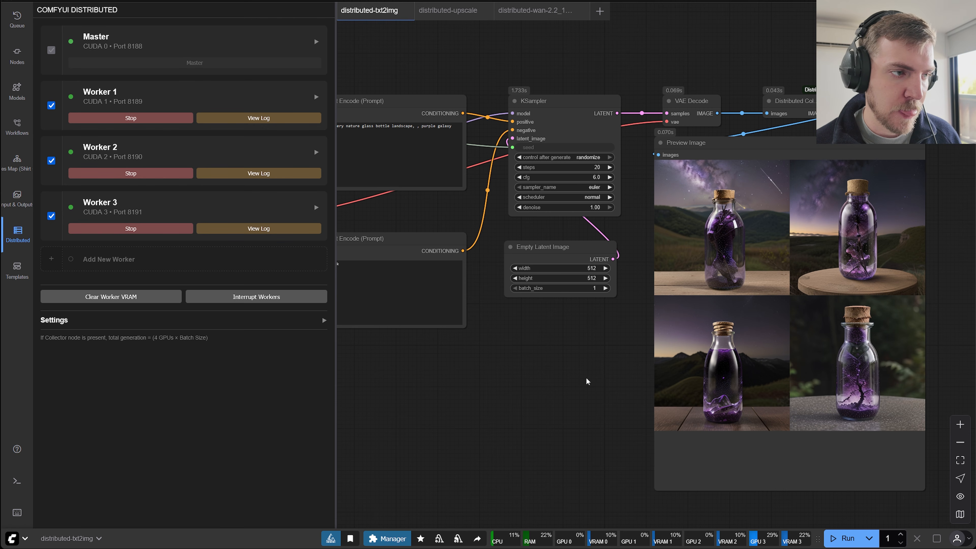
key(d)
In the distributed-upscale workflow, bypass Ultimate SD Upscale Distributed and Image Comparer, and enable Ultimate SD Upscale (No Upscale) and its Preview Image.
click(160, 7)
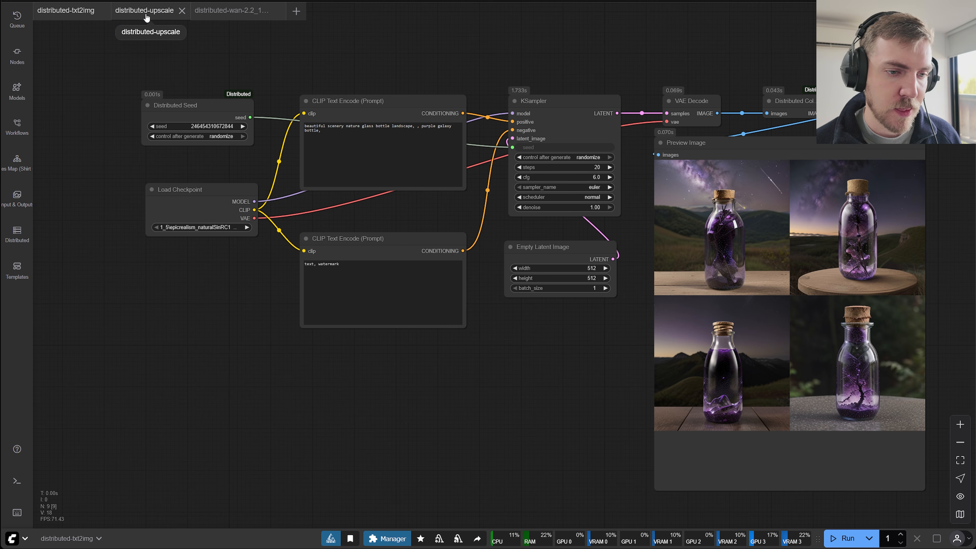
drag(214, 348, 293, 294)
scroll(299, 317, down, 3)
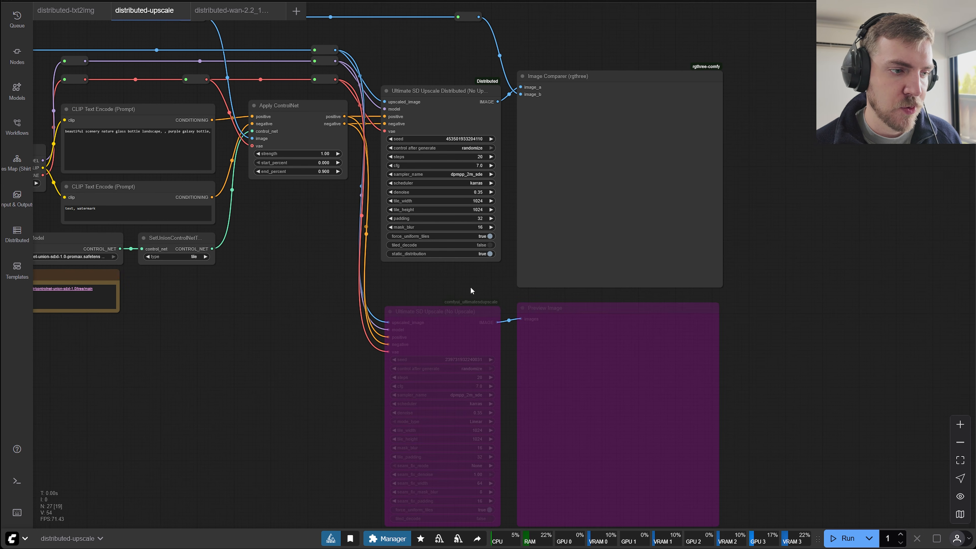
drag(460, 290, 681, 80)
key(ctrl+b)
click(332, 322)
drag(333, 323, 340, 295)
drag(447, 264, 565, 295)
key(ctrl+b)
click(473, 250)
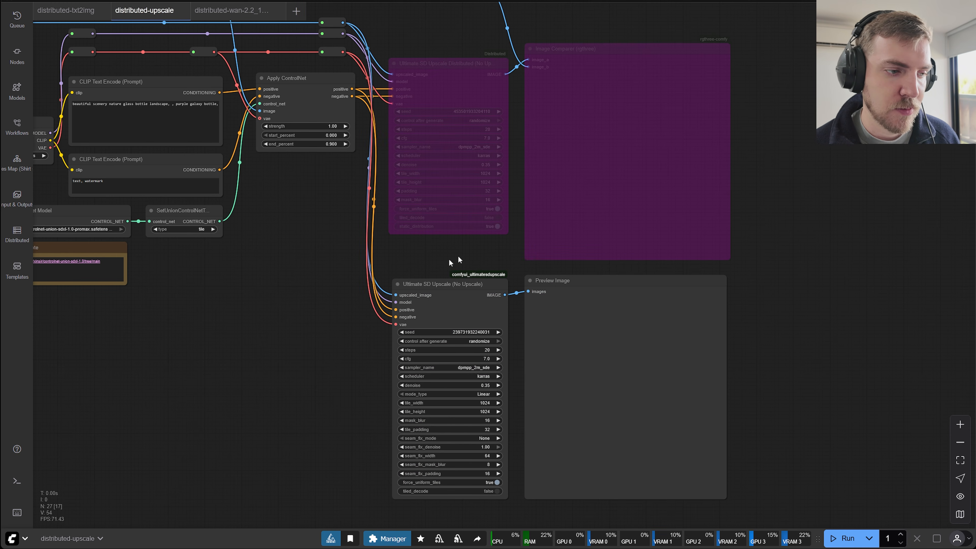
Run the upscale workflow with the standard Ultimate SD Upscale (No Upscale) node.
drag(308, 287, 343, 265)
drag(368, 312, 392, 302)
drag(412, 338, 415, 325)
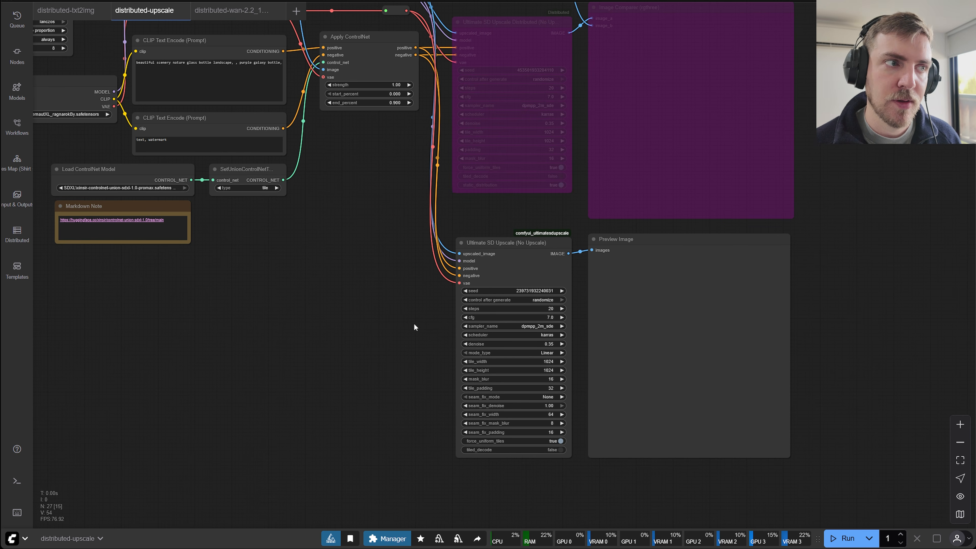
drag(414, 348, 411, 342)
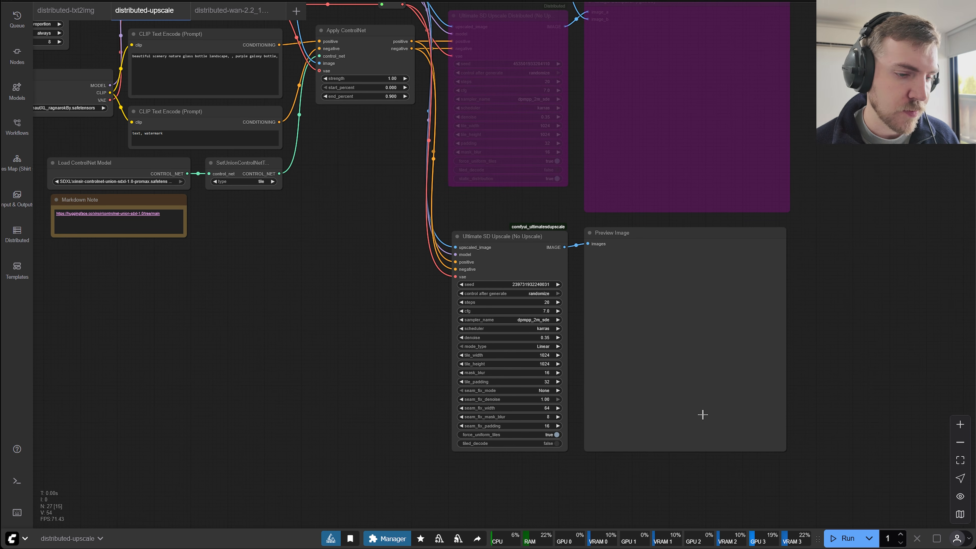
click(842, 538)
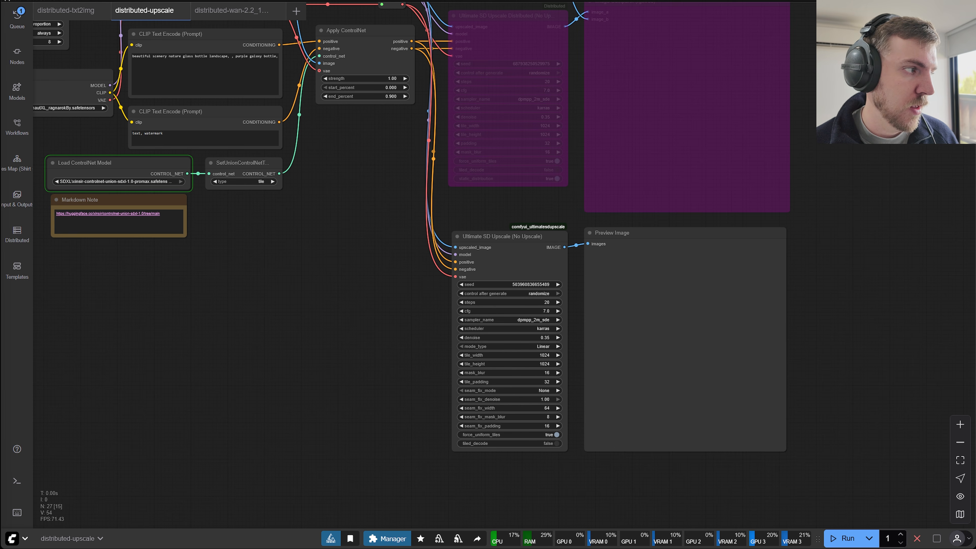
Re-enable the Ultimate SD Upscale Distributed node while the upscale is processing.
drag(353, 267, 355, 367)
click(512, 155)
key(ctrl+b)
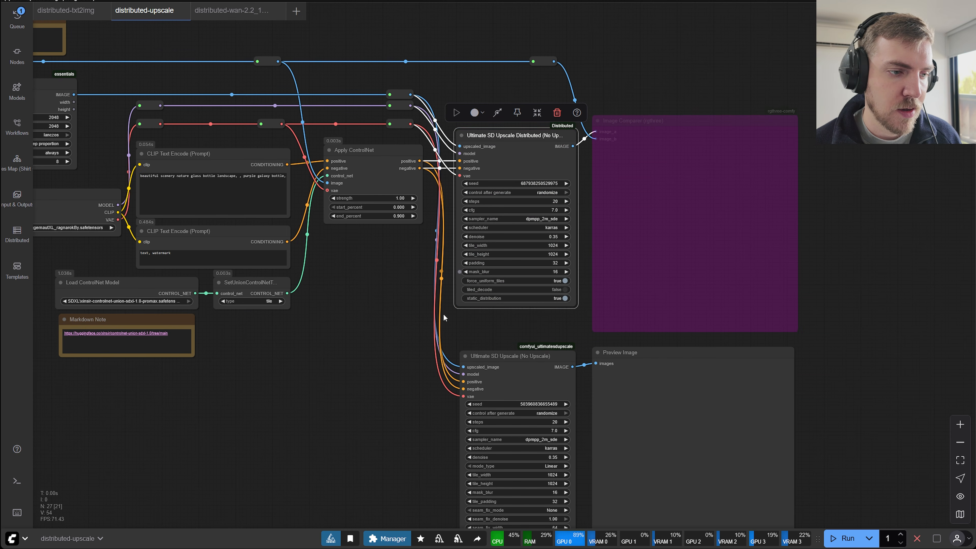
click(399, 336)
Compare the settings of the Ultimate SD Upscale Distributed node with those of the standard Ultimate SD Upscale node.
scroll(396, 334, up, 2)
drag(397, 333, 233, 415)
scroll(424, 387, up, 2)
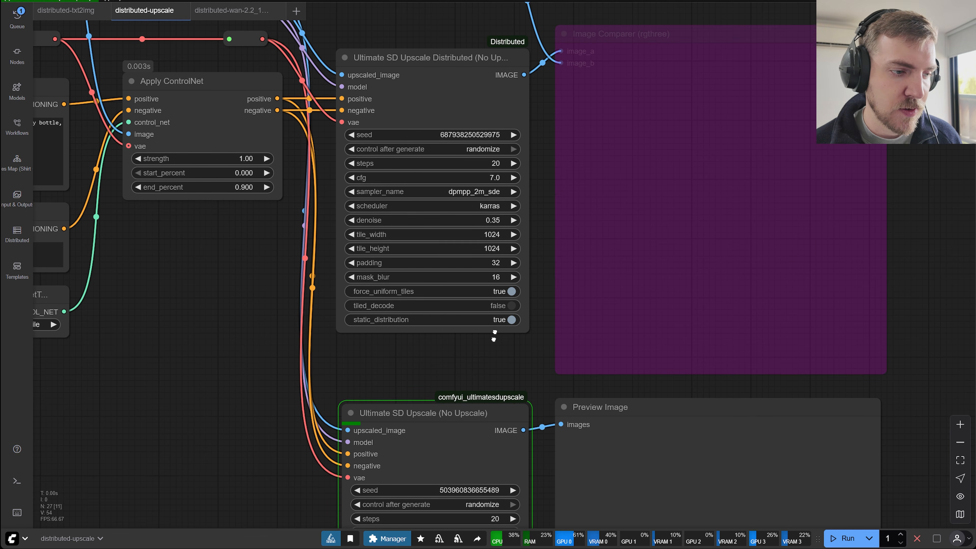
scroll(488, 281, down, 6)
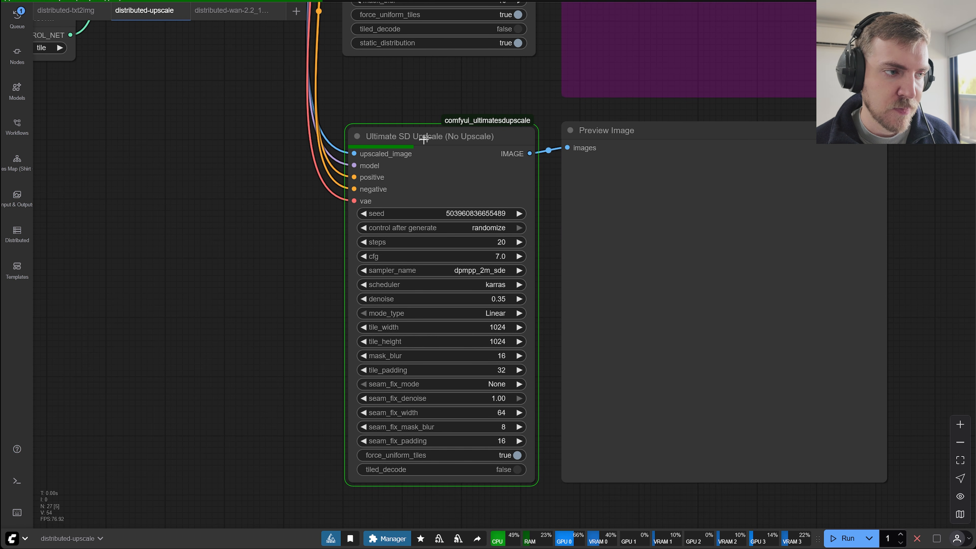
drag(501, 98, 524, 122)
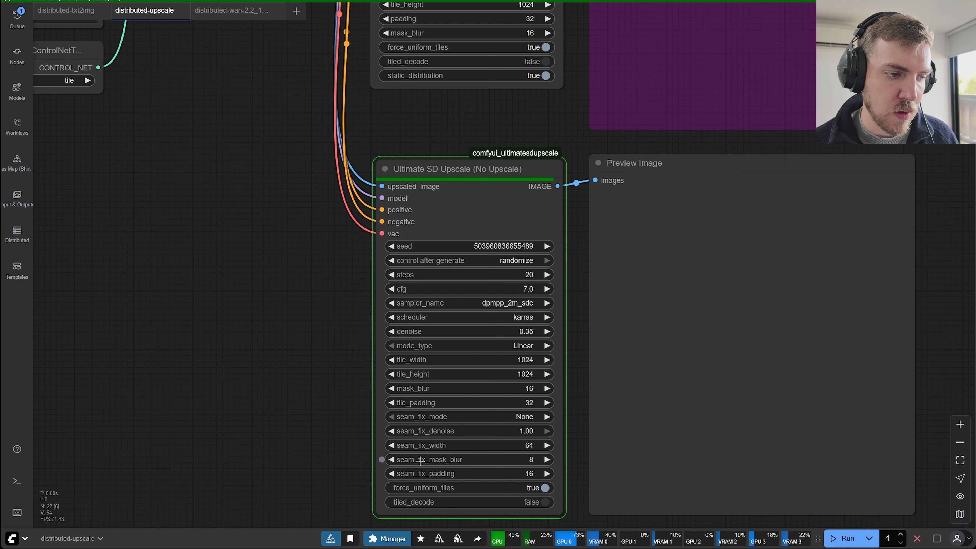
drag(315, 269, 299, 414)
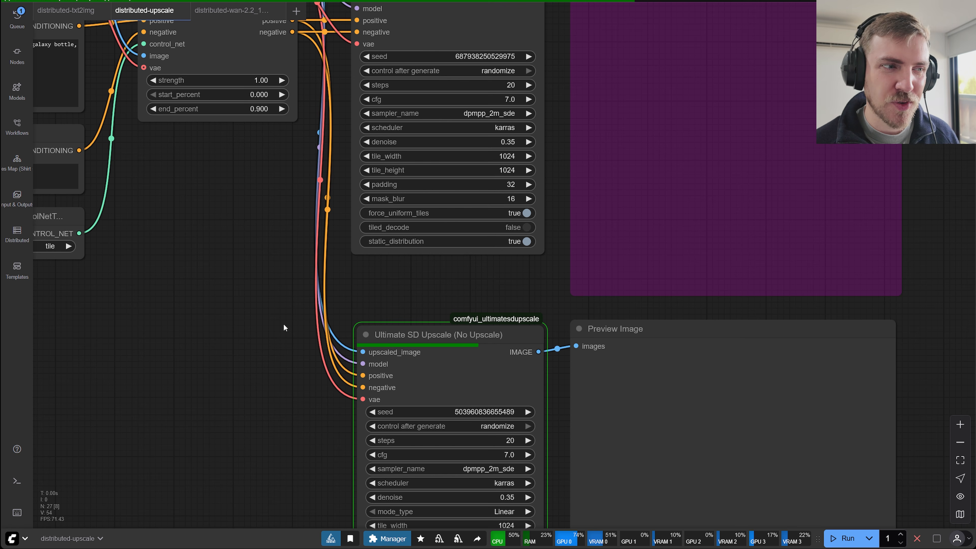
scroll(306, 299, up, 1)
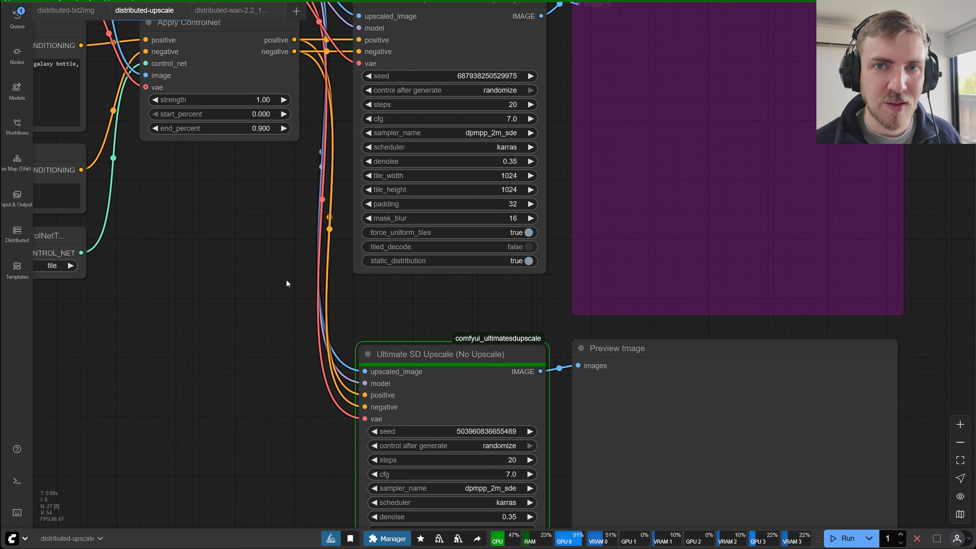
drag(272, 283, 280, 299)
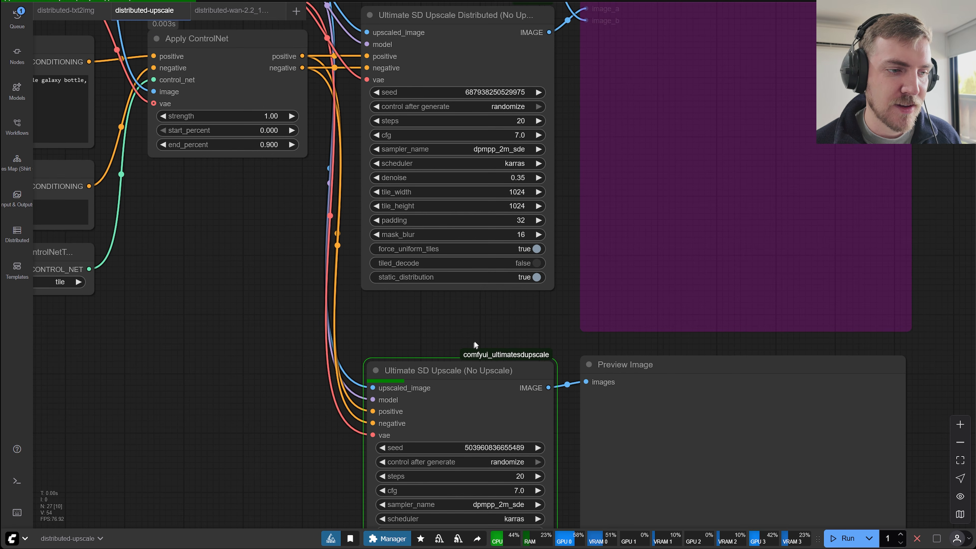
click(482, 369)
click(400, 320)
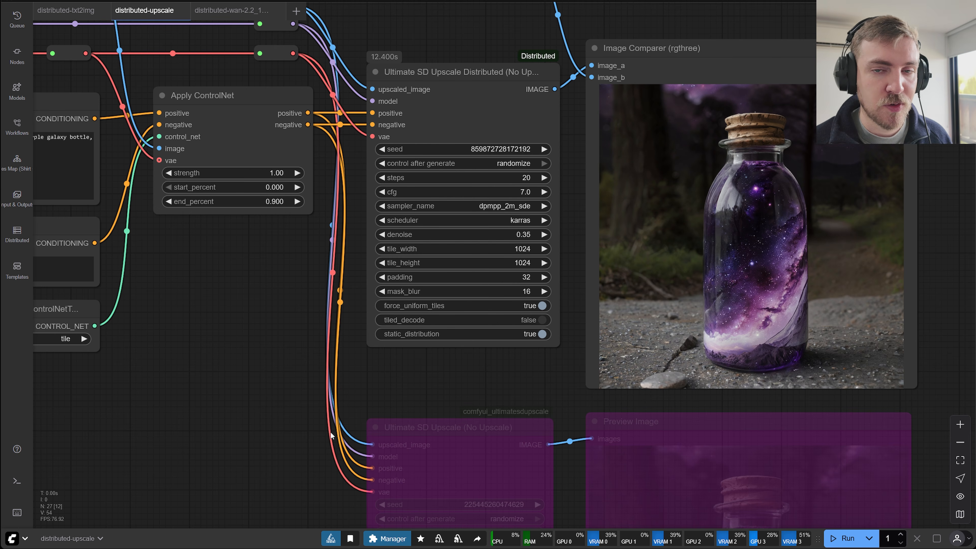
Open the distributed-wan-2.2_14b_t2v workflow and bring its prompt, latent video and seed nodes into view.
drag(457, 217, 442, 409)
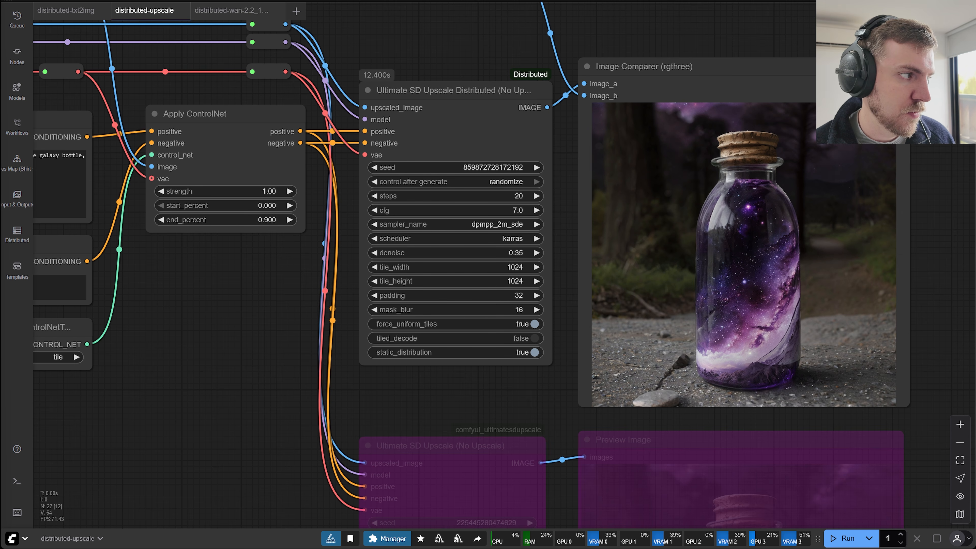
click(258, 15)
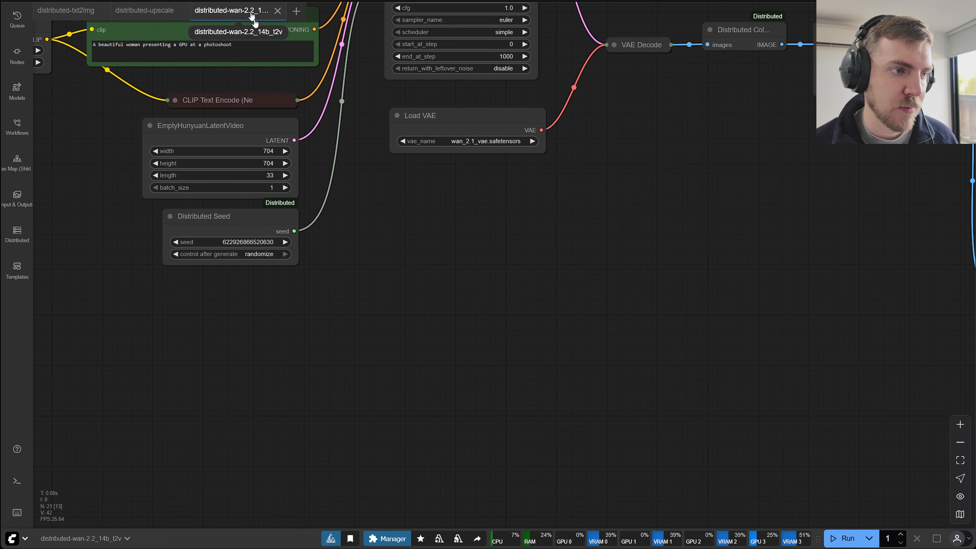
drag(418, 288, 508, 329)
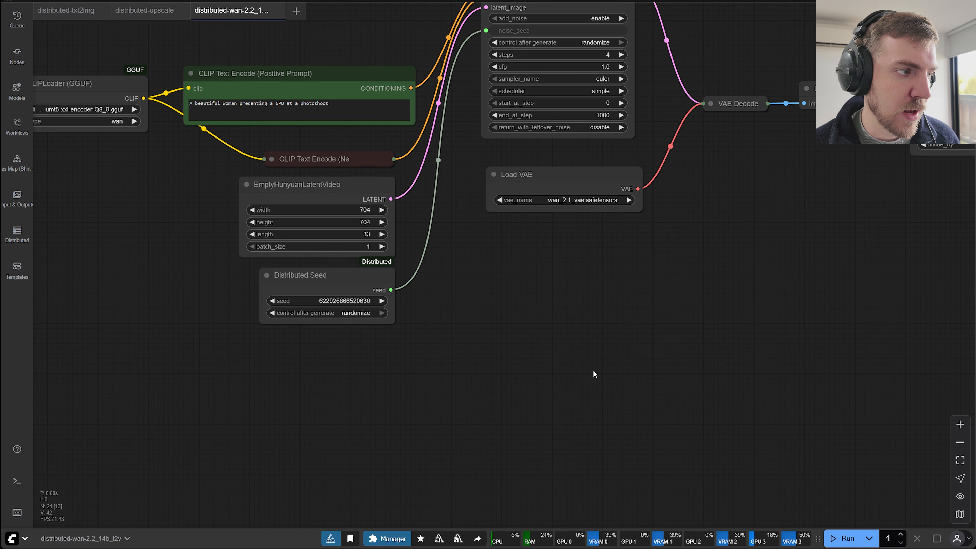
Check which workers are enabled for the Wan 2.2 text-to-video workflow.
drag(593, 370, 596, 408)
scroll(701, 432, down, 3)
scroll(596, 407, down, 1)
drag(468, 368, 585, 424)
key(d)
key(d)
key(d)
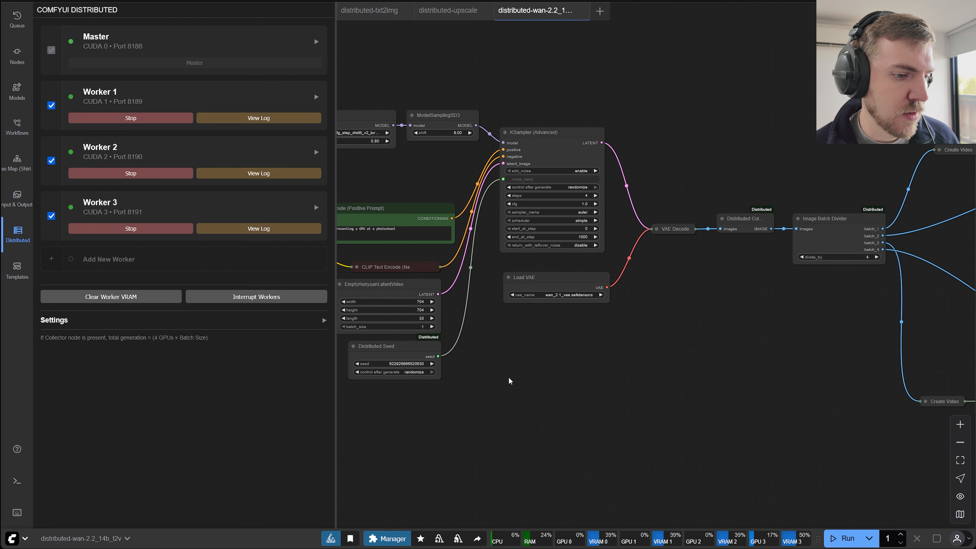
key(d)
Follow the workflow from the Distributed Collector through the Image Batch Divider to the four Save Video nodes.
drag(799, 455, 531, 334)
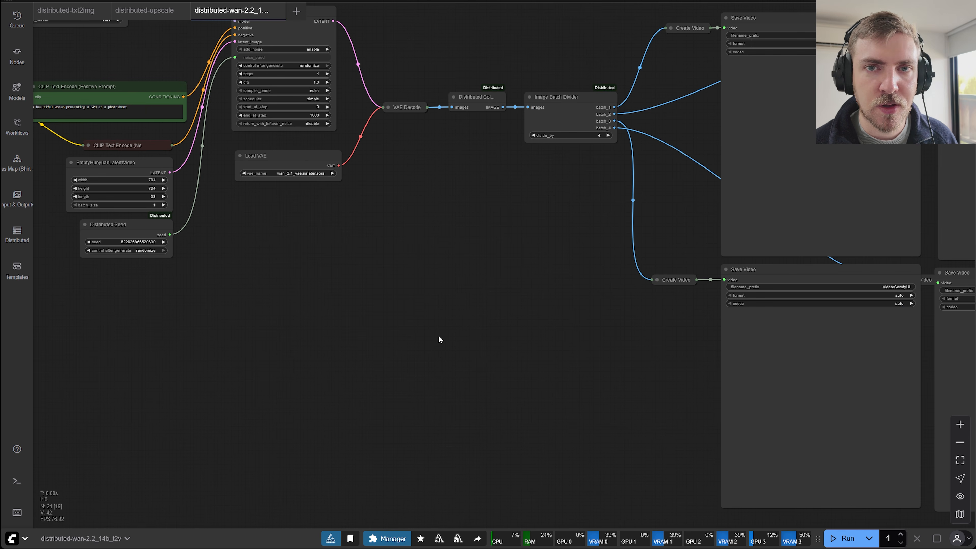
drag(556, 349, 276, 258)
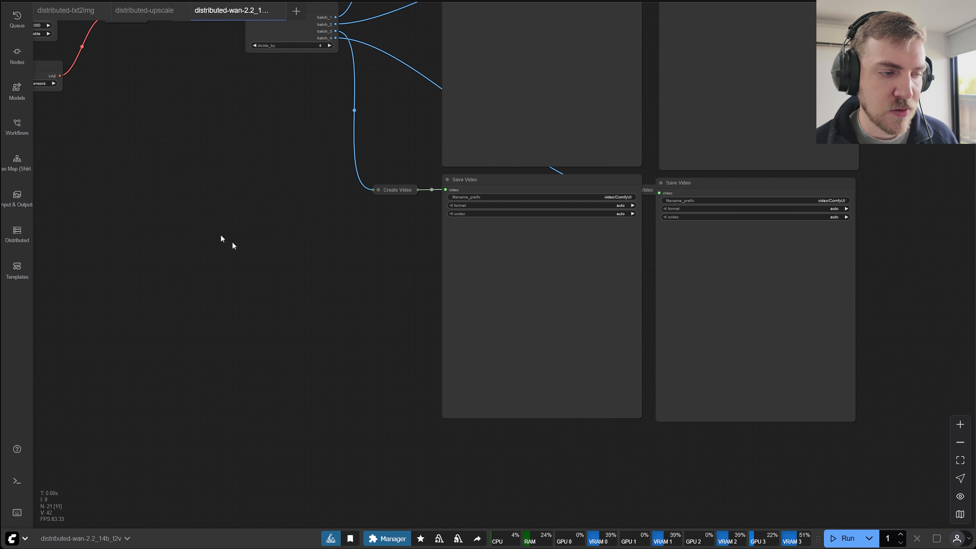
drag(278, 279, 365, 359)
key(alt+Tab)
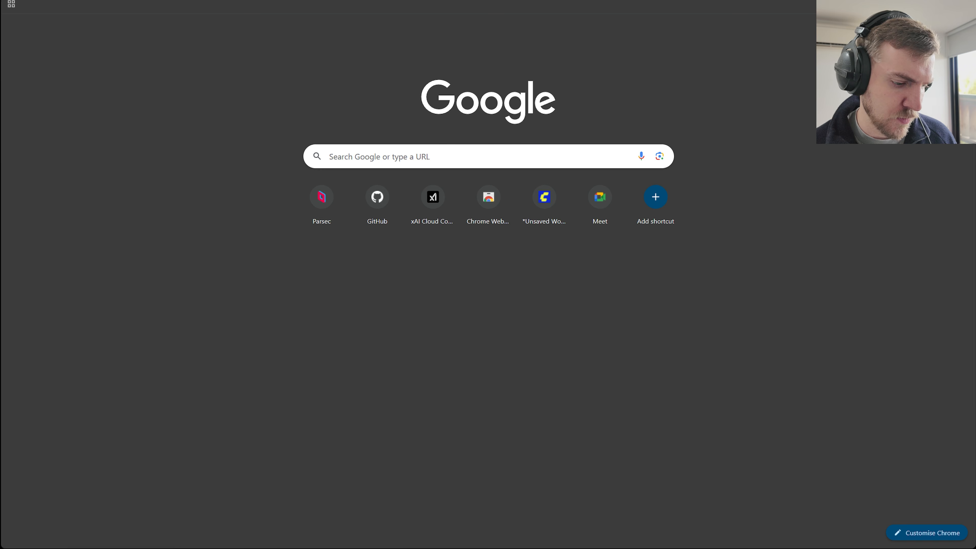
key(alt+Tab)
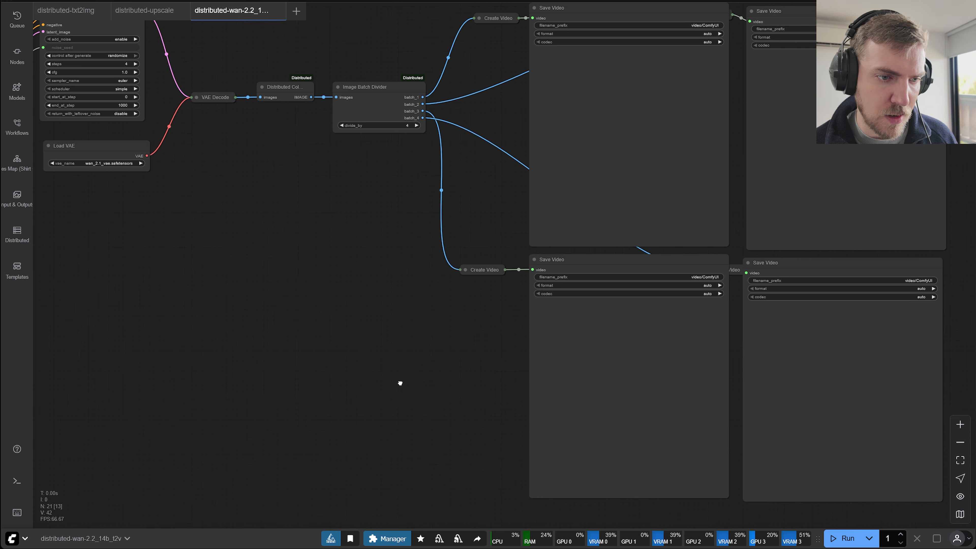
drag(399, 384, 352, 357)
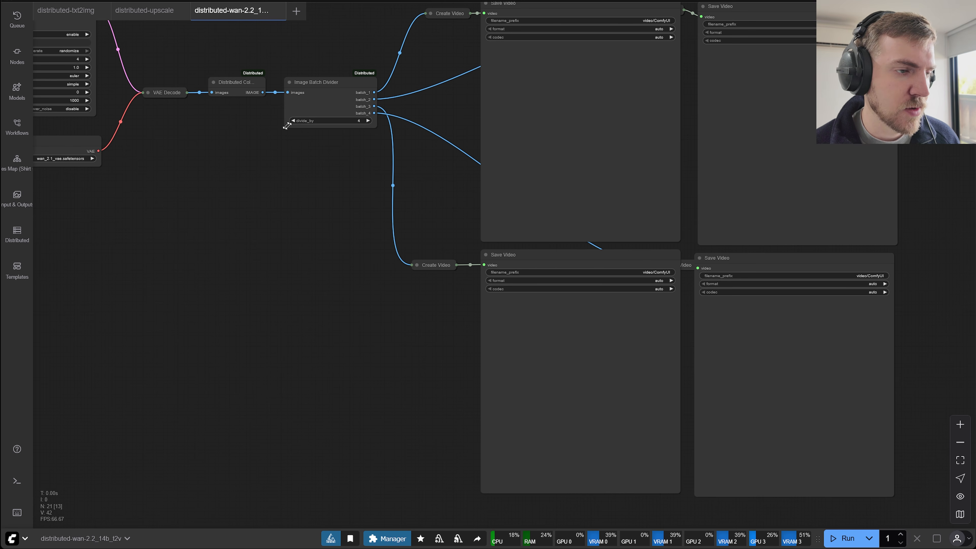
Bypass the fourth Create Video and Save Video pair and set the Image Batch Divider's divide_by to 3.
drag(693, 258, 728, 333)
key(ctrl+b)
click(349, 170)
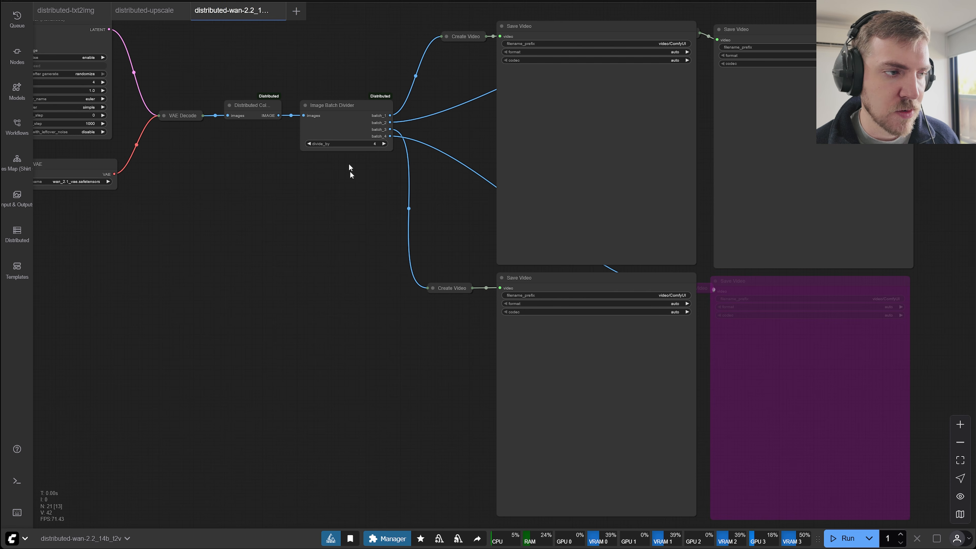
click(306, 144)
Disable Worker 3 in the ComfyUI Distributed worker list.
drag(418, 324, 580, 336)
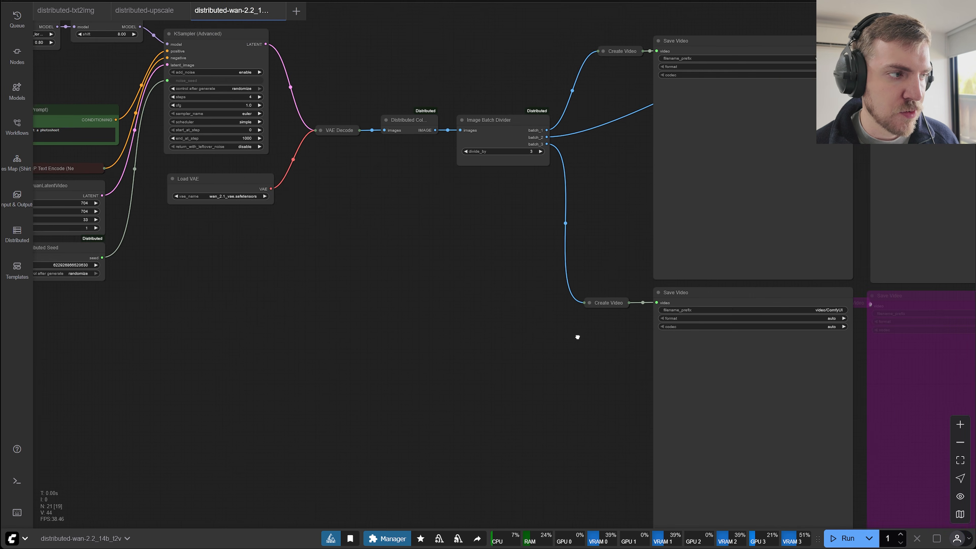
click(17, 234)
click(51, 217)
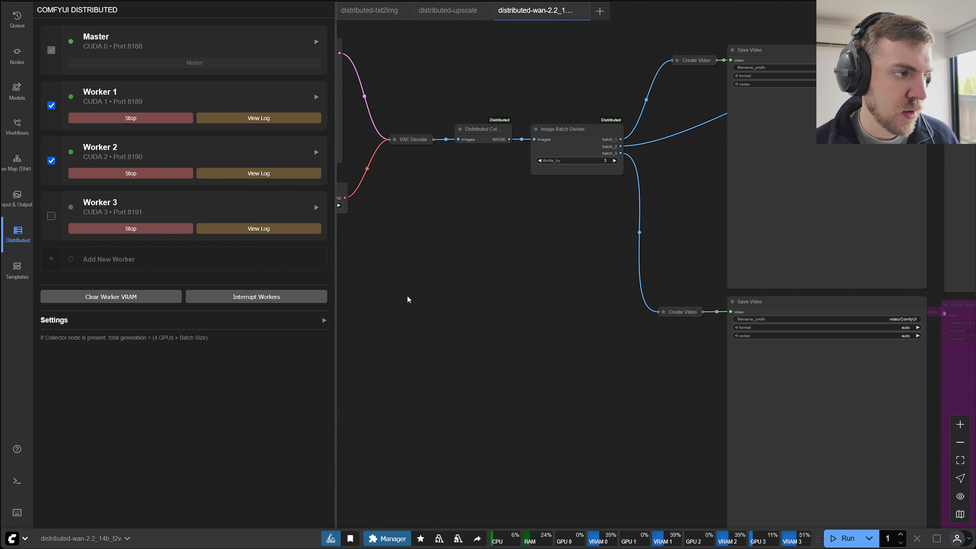
click(17, 234)
drag(596, 318, 591, 327)
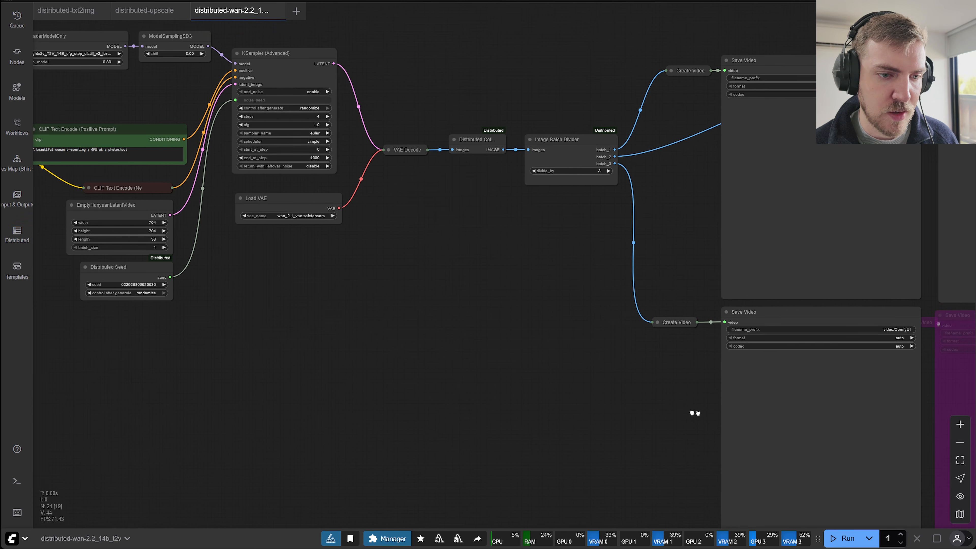
Run the Wan 2.2 text-to-video workflow on the master and the two enabled workers.
drag(696, 413, 785, 444)
drag(574, 398, 745, 421)
key(ctrl+Return)
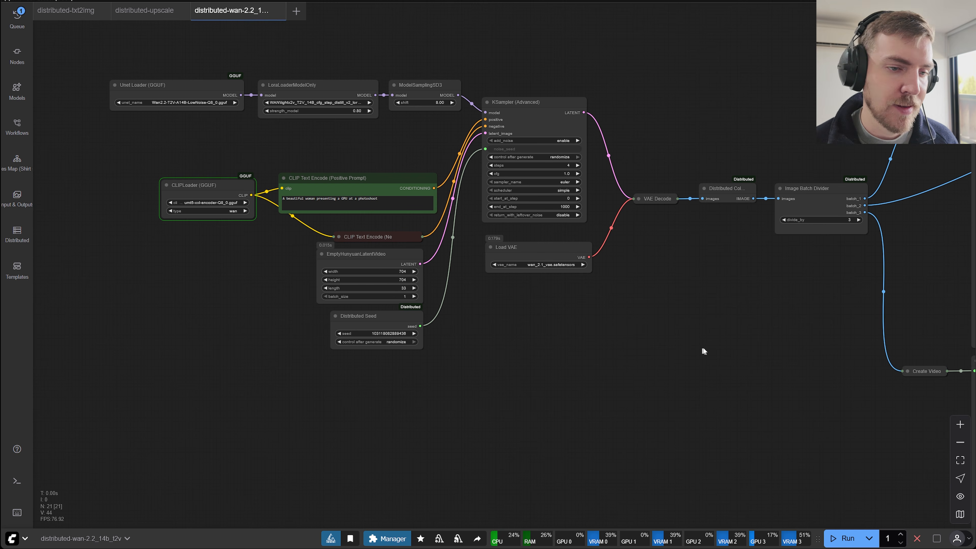
drag(764, 317, 663, 323)
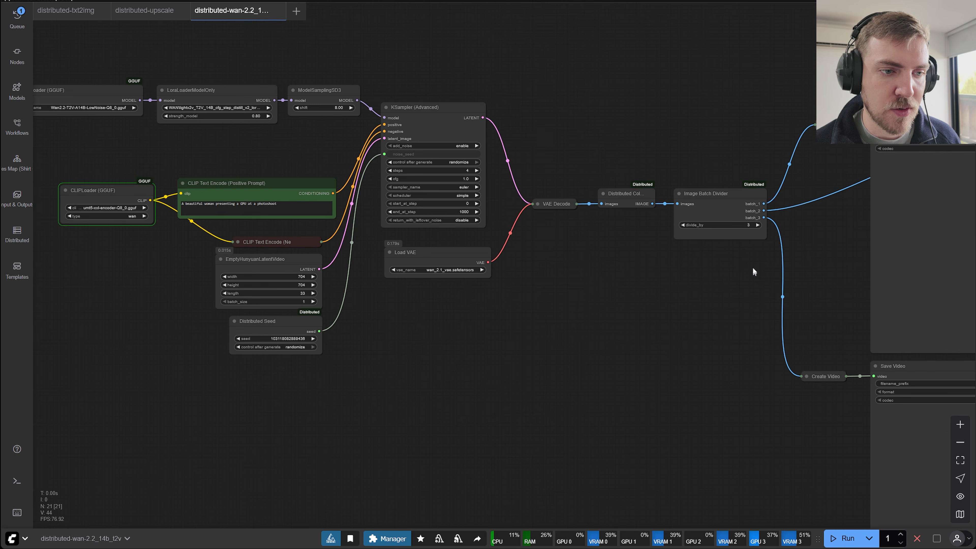
Shorten the Image Batch Divider node to fit its contents and widen the Distributed Collector node until its full title fits.
drag(766, 239, 766, 228)
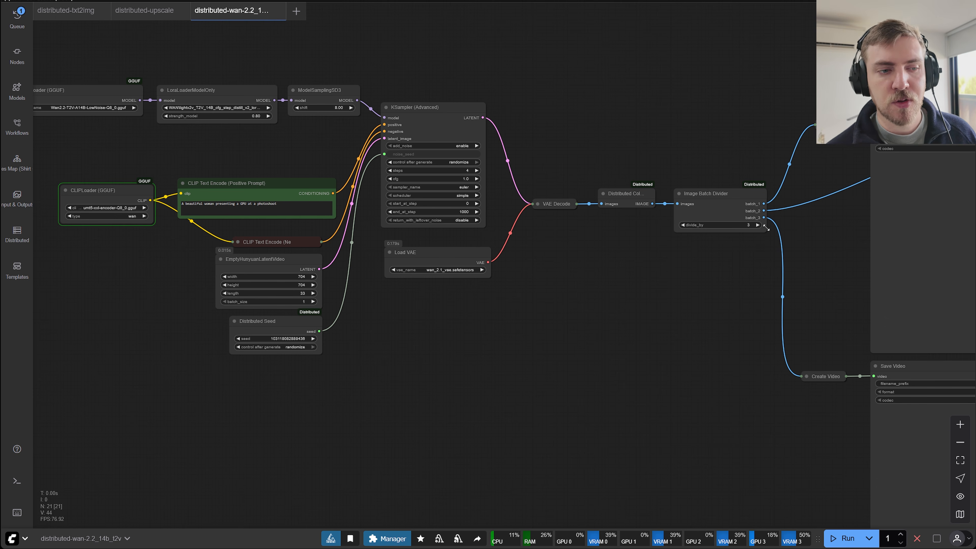
scroll(504, 205, up, 7)
drag(725, 319, 527, 299)
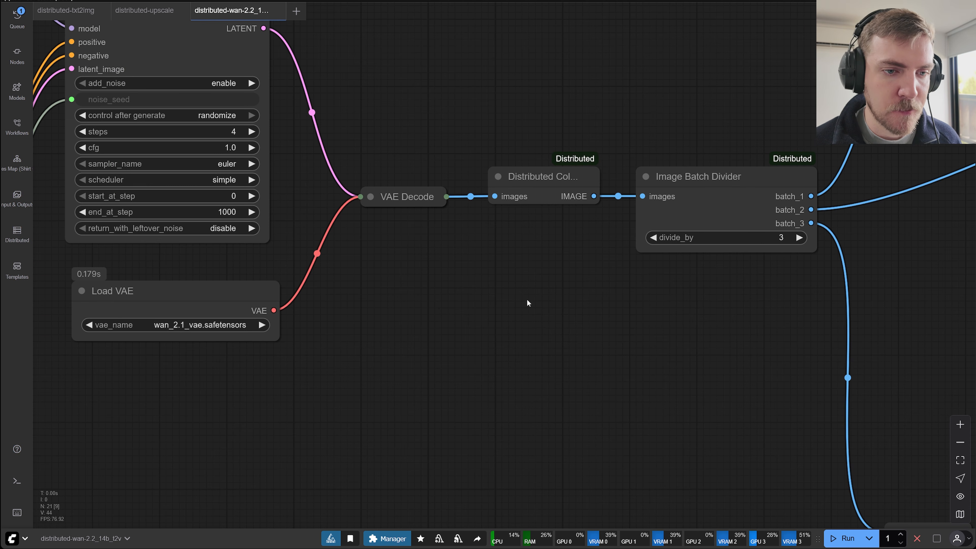
drag(555, 184, 602, 207)
click(605, 293)
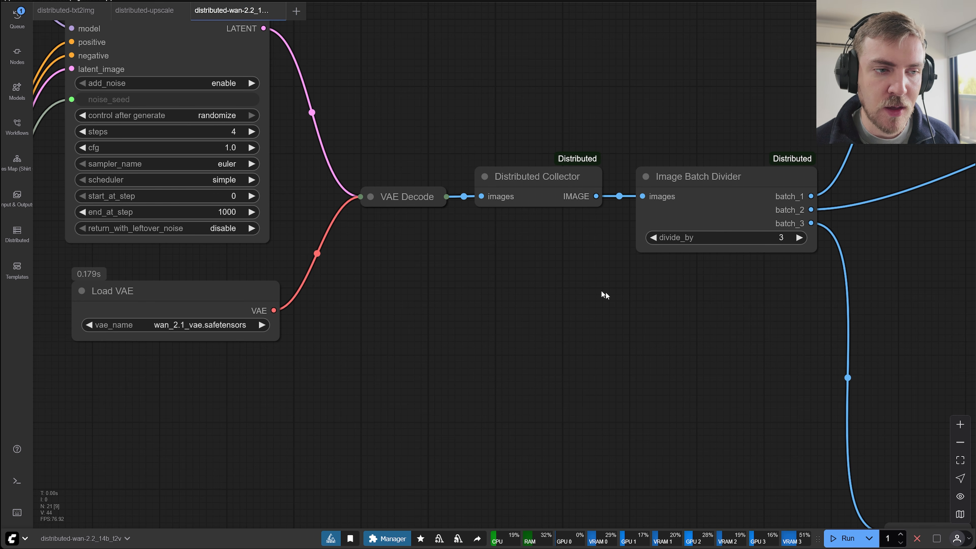
Examine the Image Batch Divider's connections and the workers' status while the video generation is processing.
drag(605, 293, 557, 288)
click(663, 211)
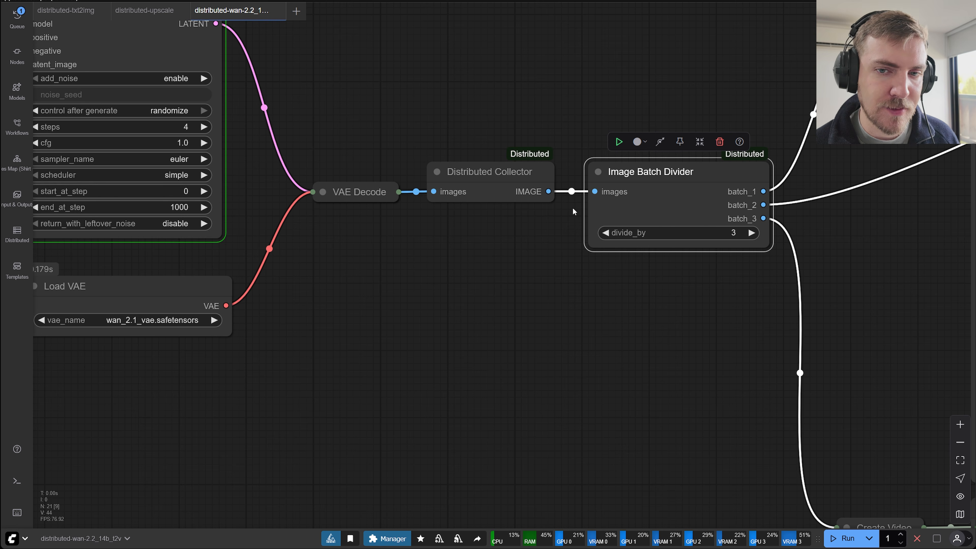
click(471, 255)
click(17, 232)
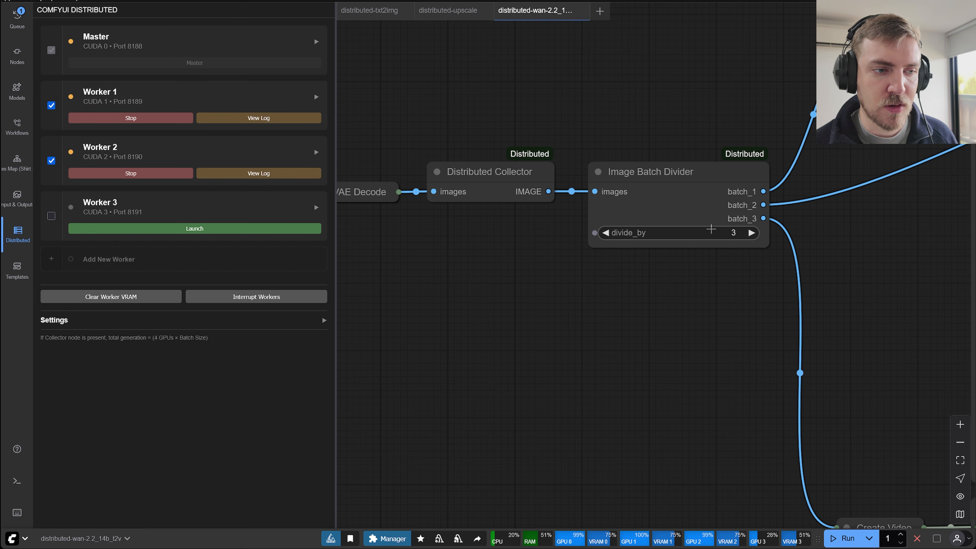
key(Escape)
drag(721, 382, 453, 334)
scroll(647, 249, down, 6)
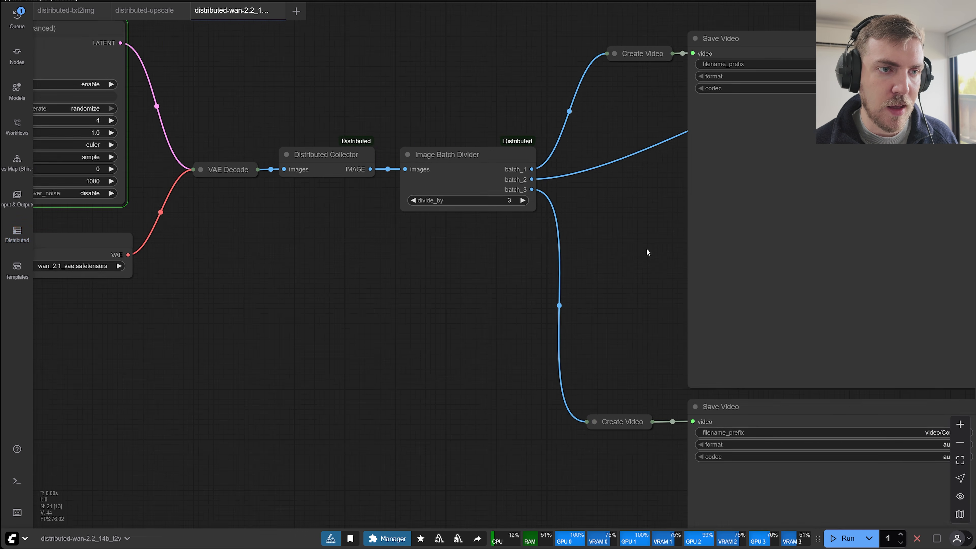
drag(604, 269, 577, 246)
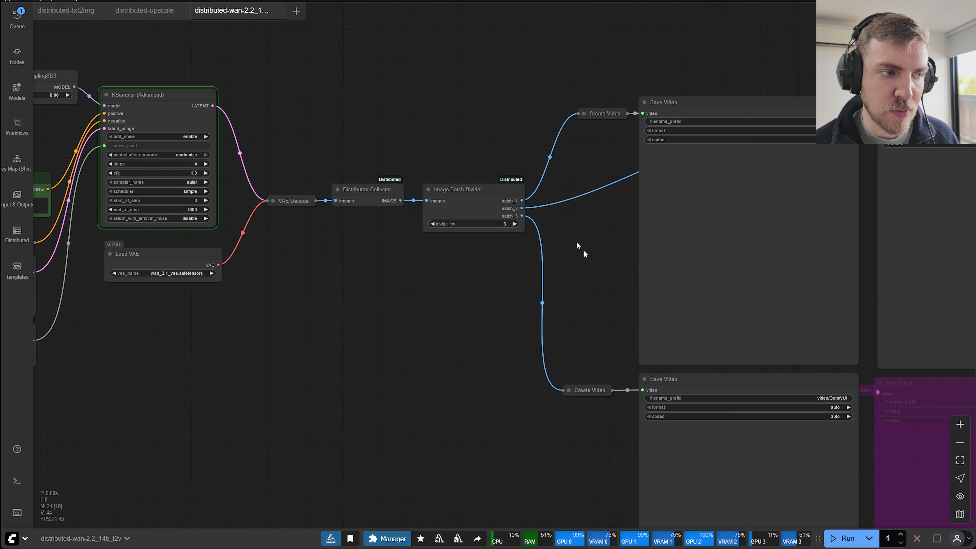
click(481, 192)
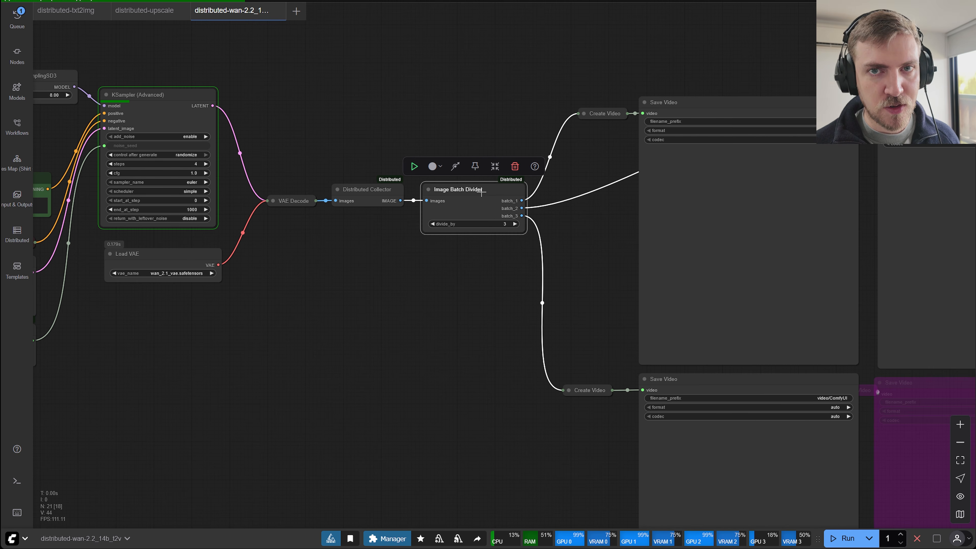
click(500, 242)
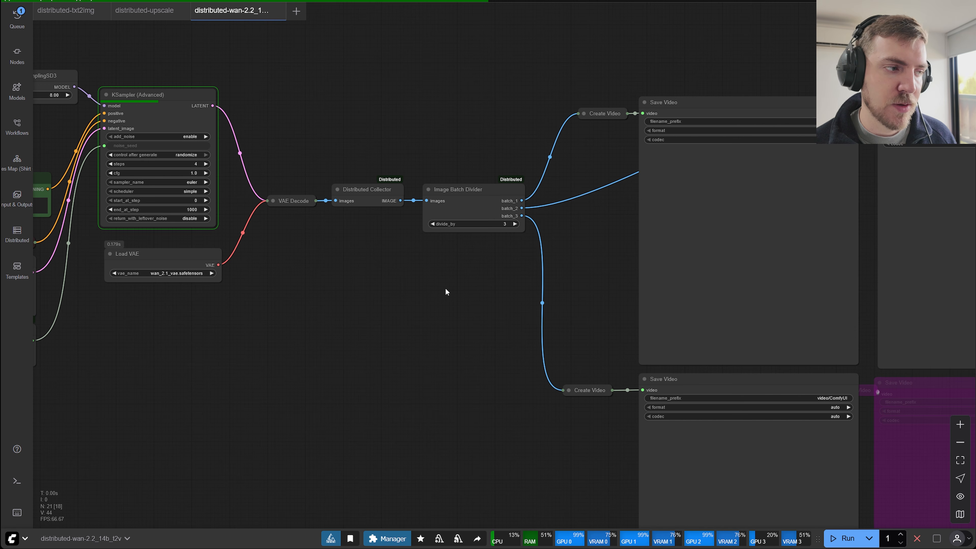
Switch to the ComfyUI-Distributed GitHub page and read the key features and worker types in its README.
click(307, 1)
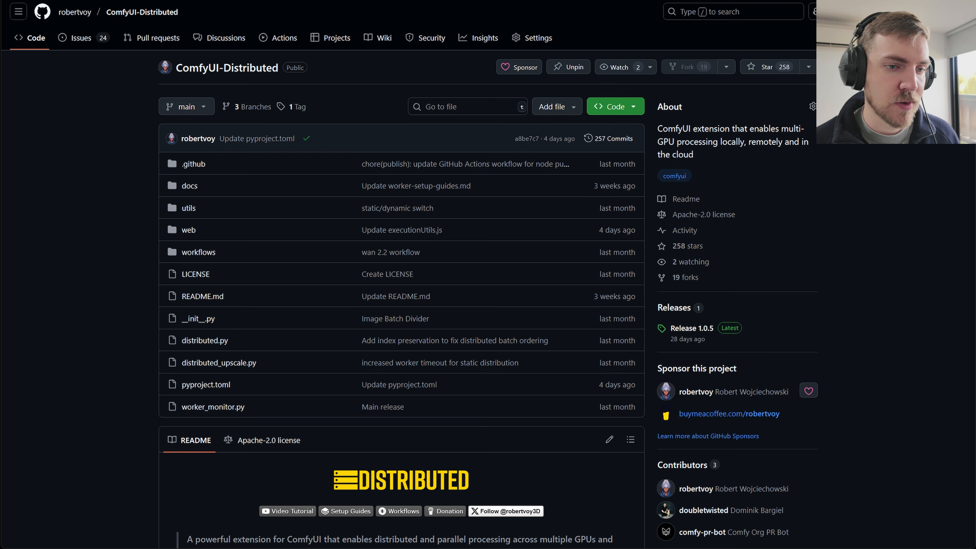
scroll(98, 242, down, 15)
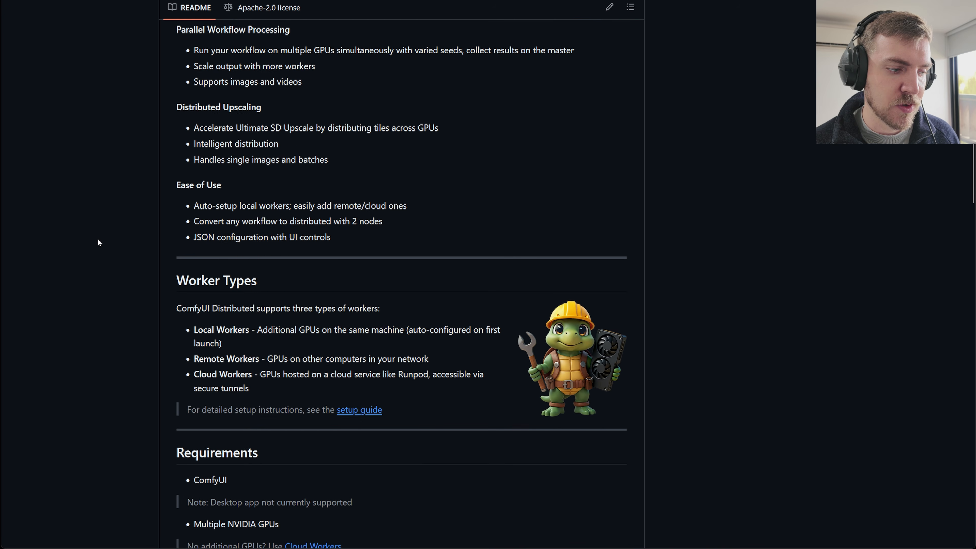
scroll(98, 243, up, 4)
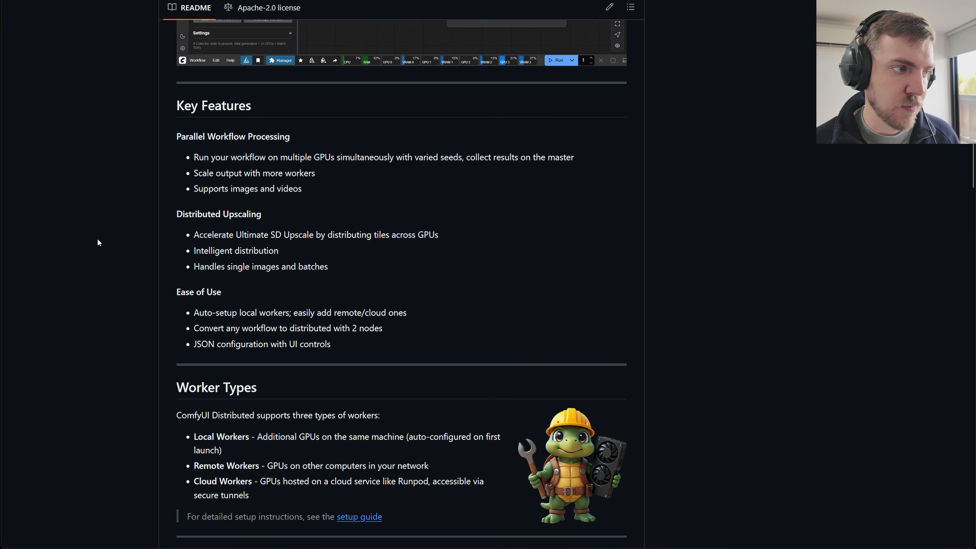
scroll(98, 241, up, 8)
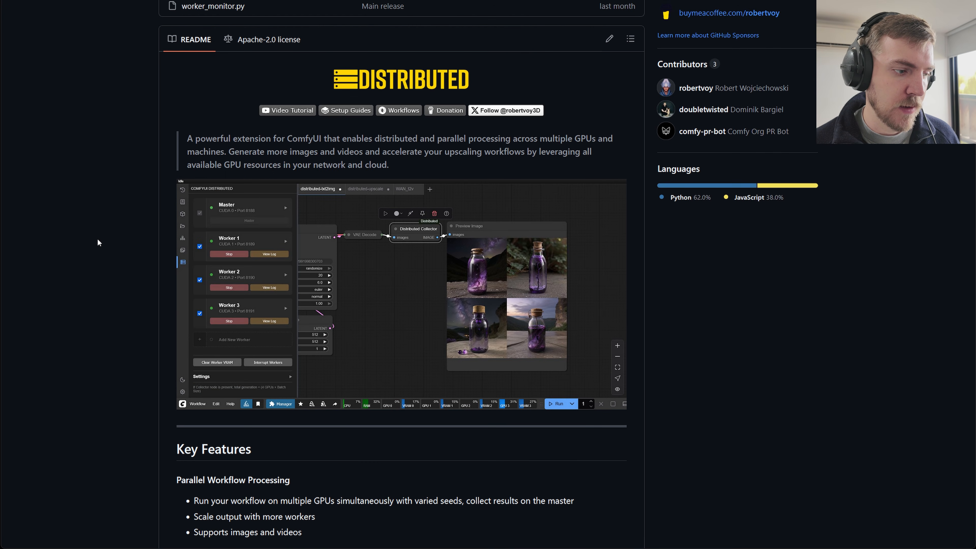
scroll(98, 241, down, 6)
scroll(98, 242, down, 10)
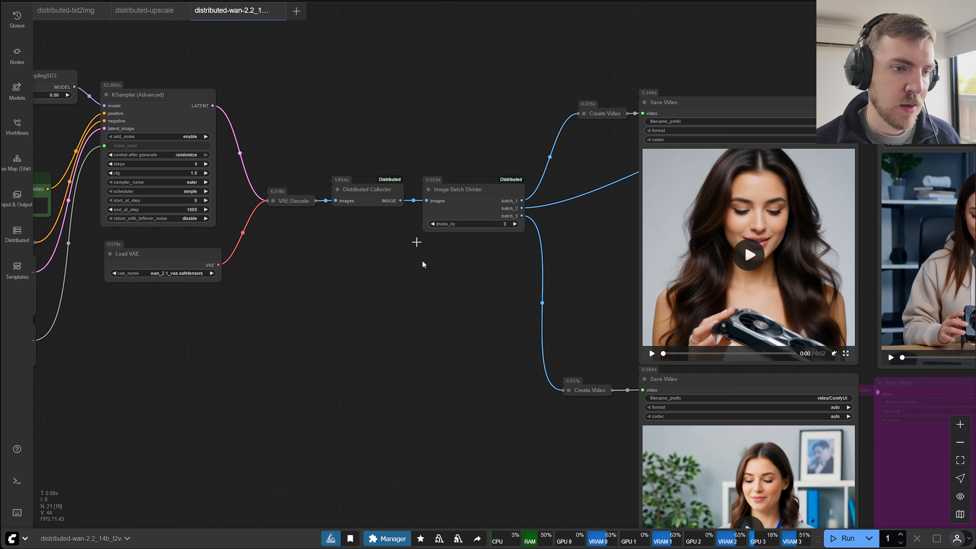
Review the generated videos in the three active Save Video nodes of the Wan 2.2 workflow.
scroll(419, 244, down, 3)
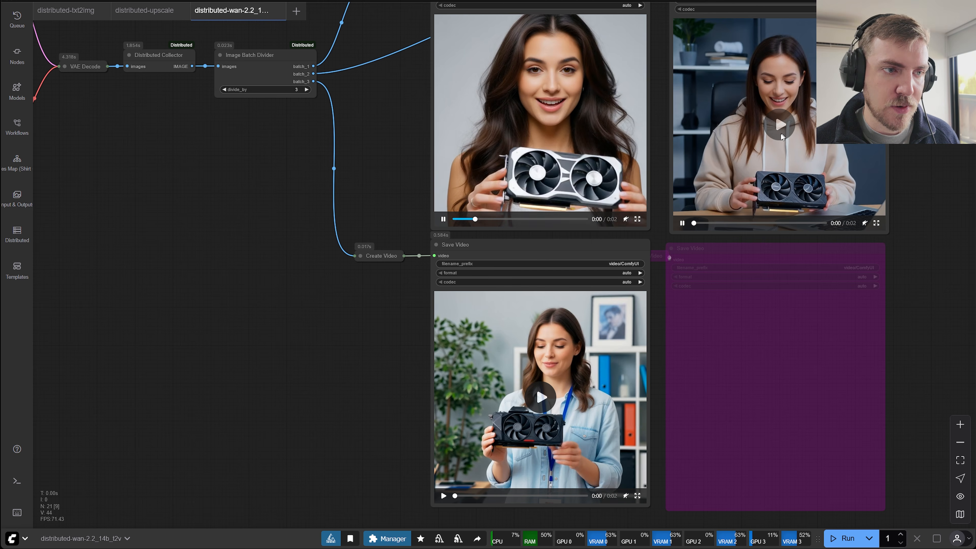
scroll(249, 350, up, 2)
drag(249, 347, 275, 382)
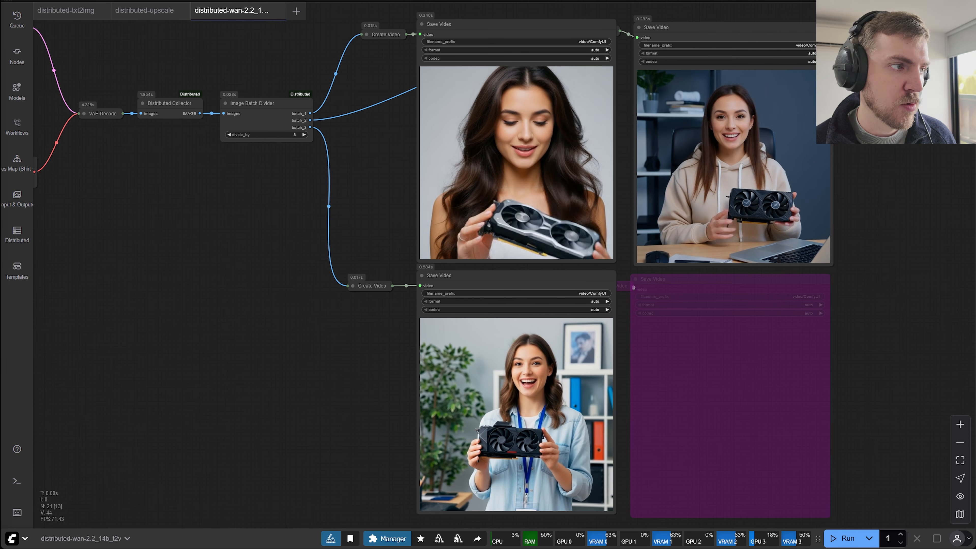
mouse_move(445, 458)
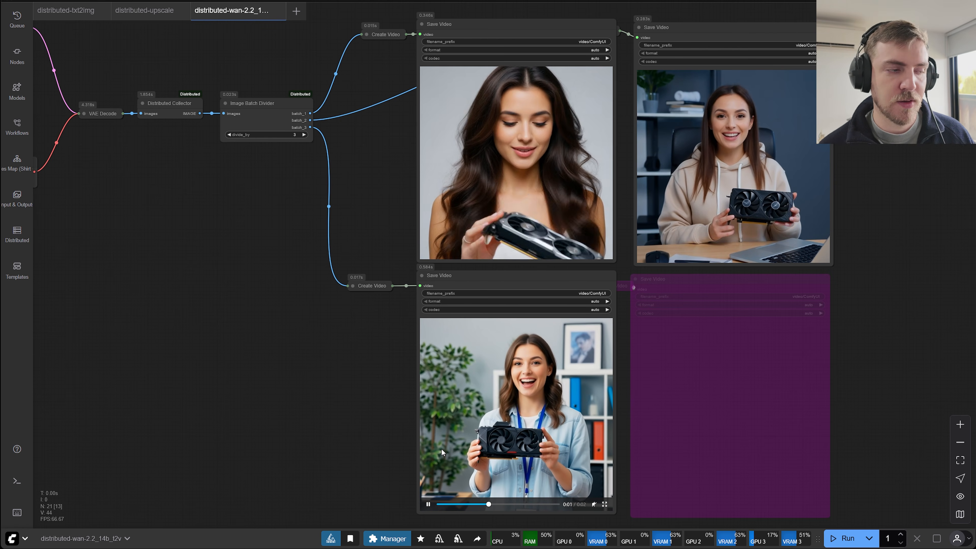
drag(255, 320, 481, 330)
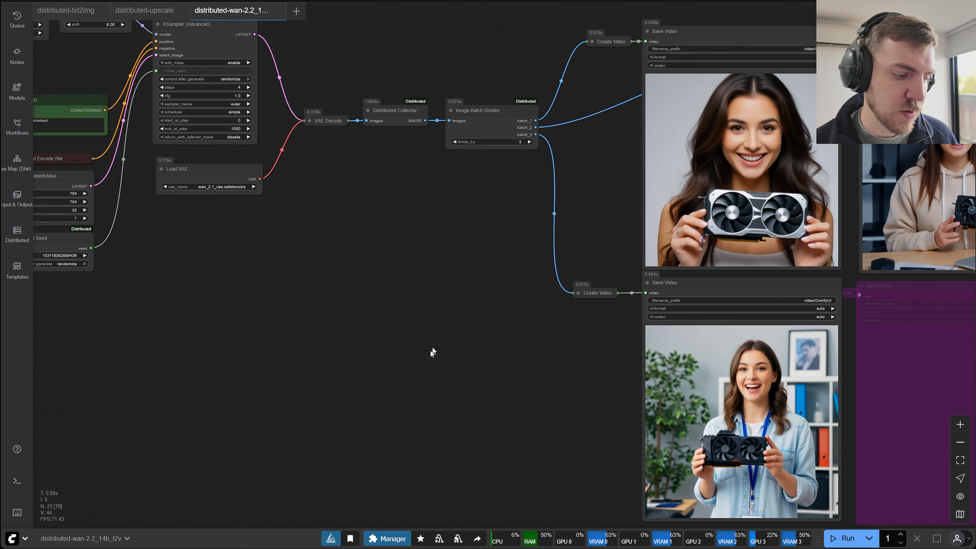
Switch to Sublime Text, show the run_nvidia_gpu.bat file and widen the window until its full launch command fits.
key(alt+Tab)
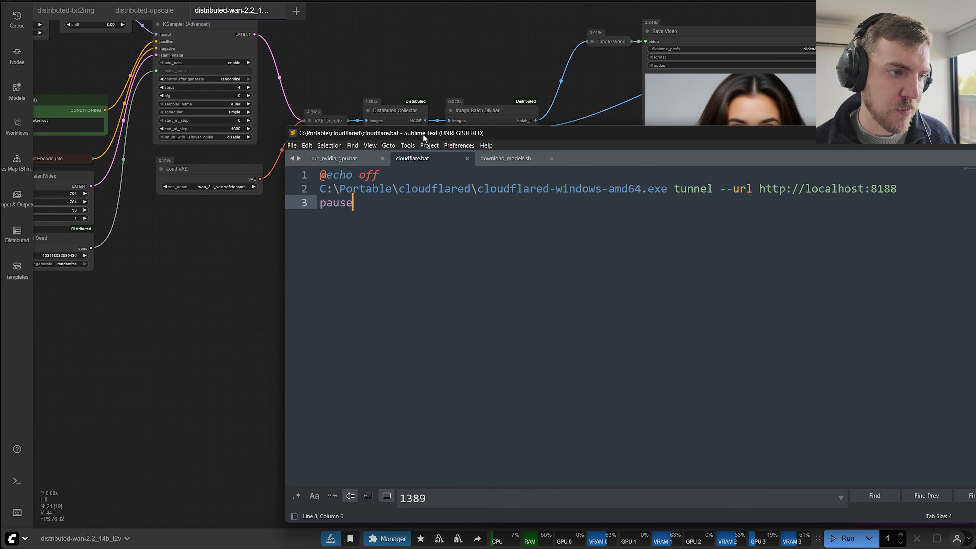
drag(423, 134, 380, 123)
click(322, 146)
click(340, 133)
click(280, 121)
click(849, 206)
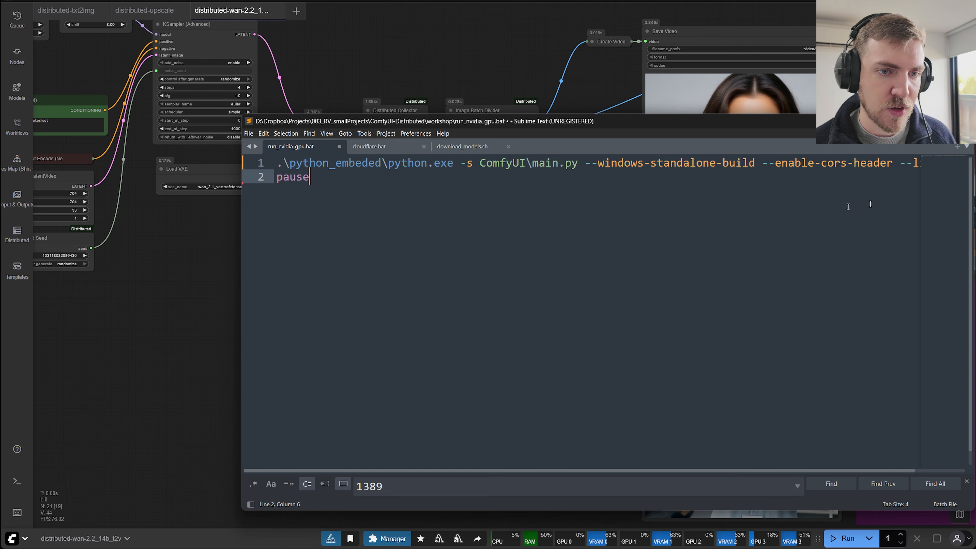
drag(241, 339, 177, 340)
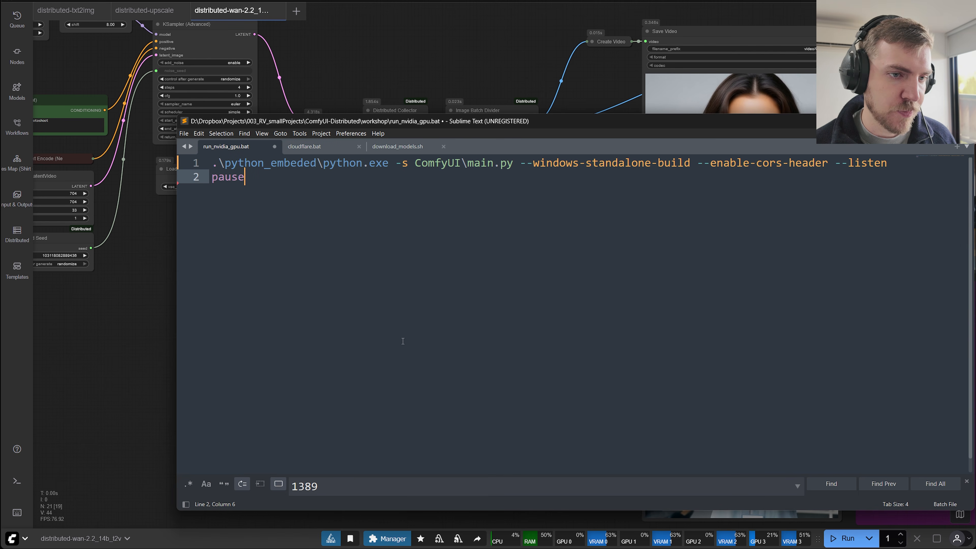
Reduce the editor's text size slightly and select the --enable-cors-header --listen arguments in the launch command.
key(ctrl+minus)
key(ctrl+minus)
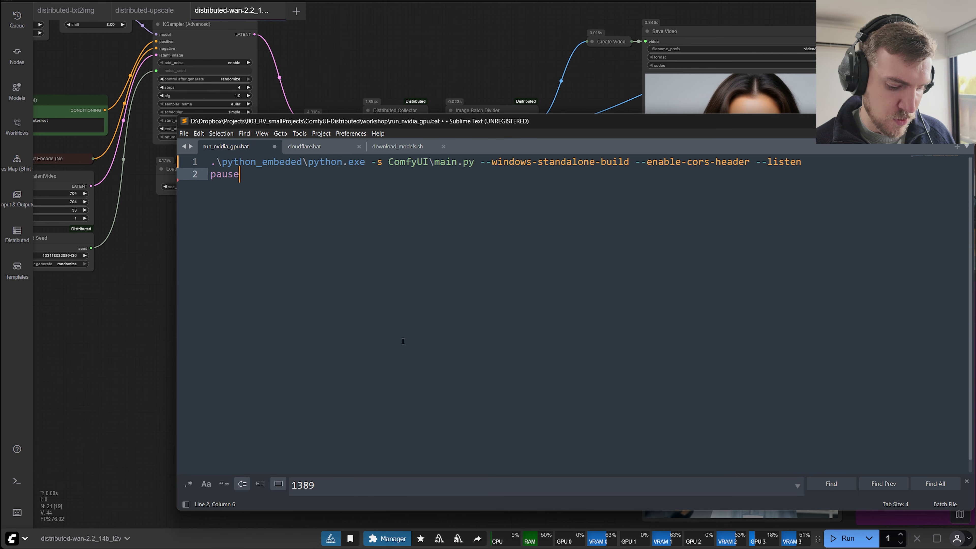
key(ctrl+equal)
drag(859, 162, 675, 163)
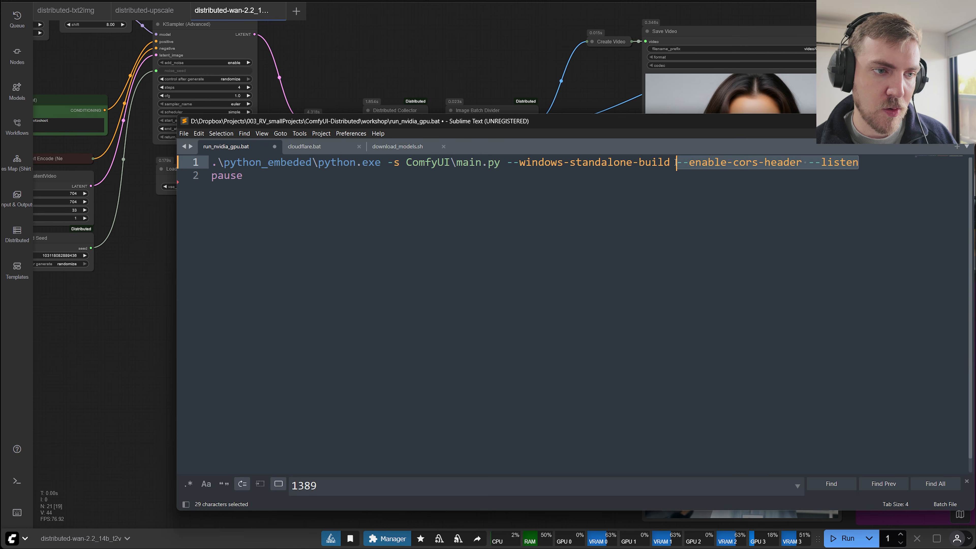
Replace the selected launch arguments with only --enable-cors-header at the end of the command, and highlight that argument.
key(BackSpace)
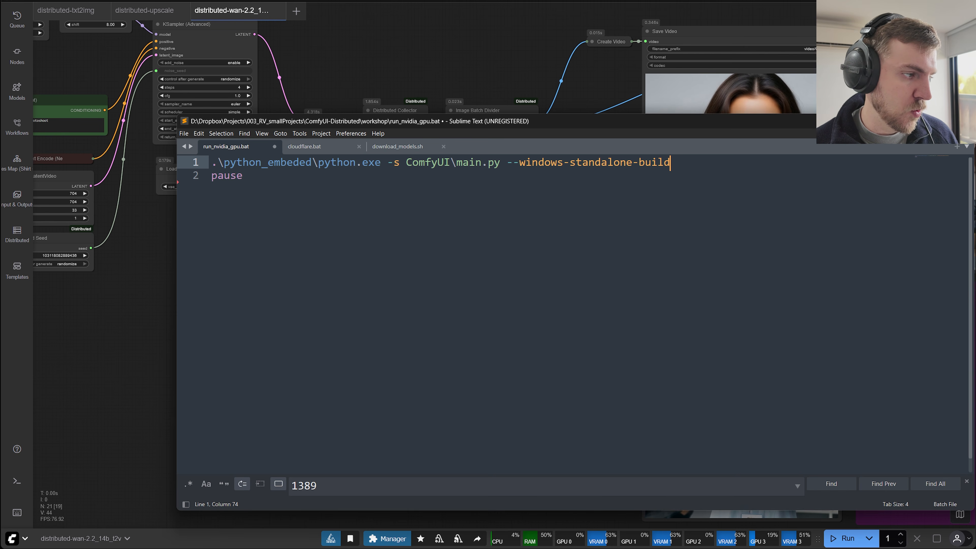
click(672, 239)
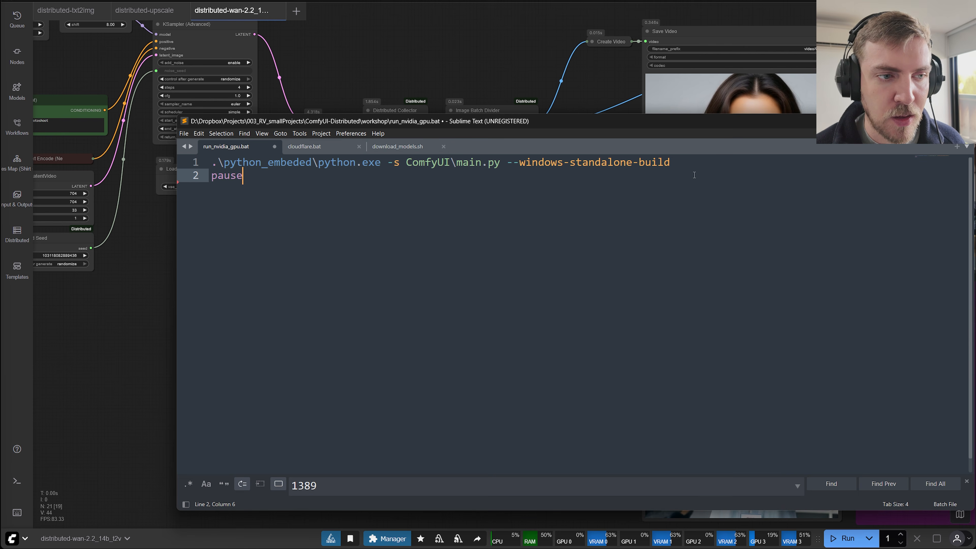
click(688, 162)
text(--enable-cors-header)
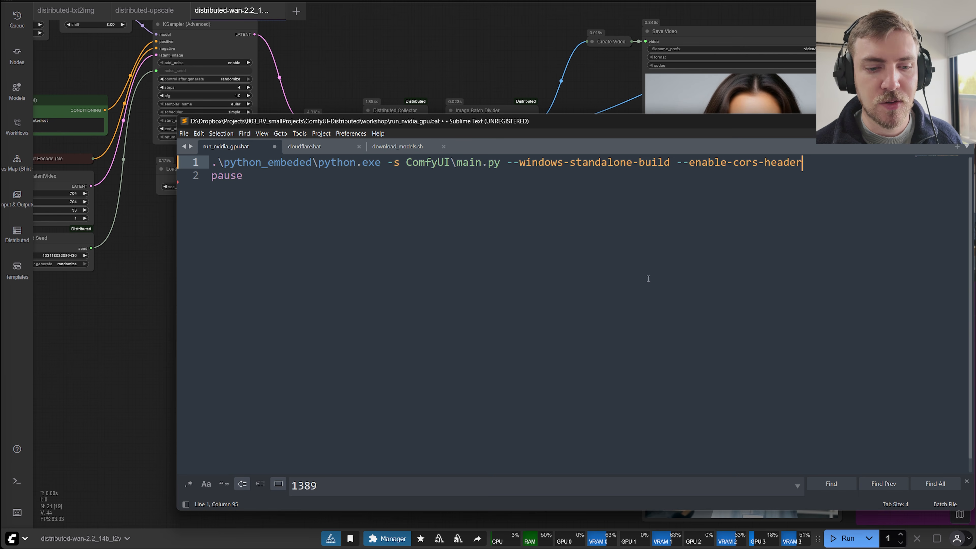
drag(702, 118, 656, 123)
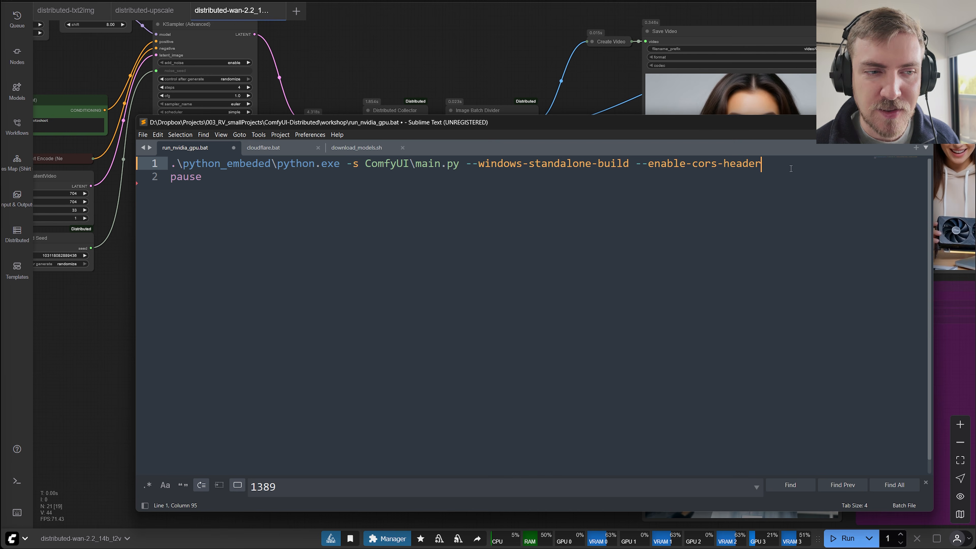
drag(792, 167, 656, 165)
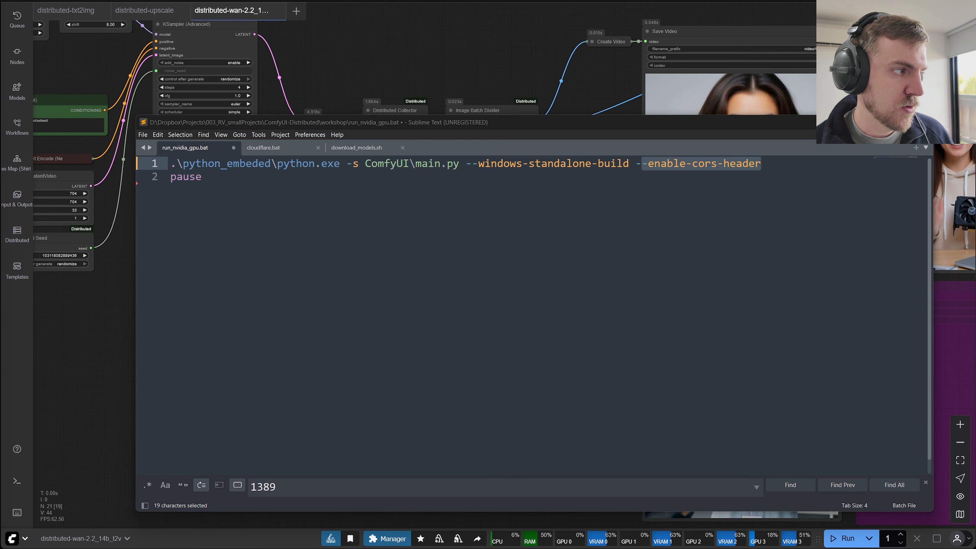
Switch back to ComfyUI, show the distributed worker list and enable Worker 3.
click(101, 320)
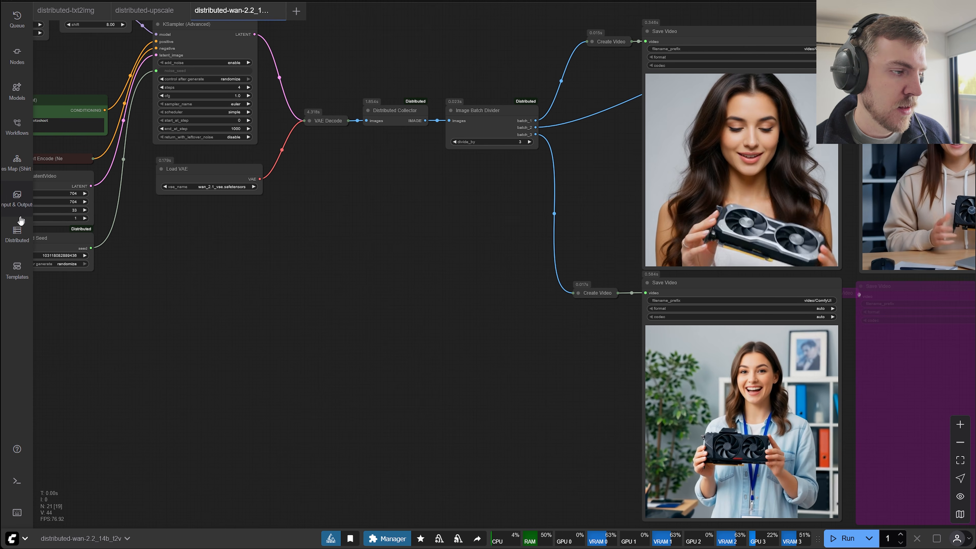
click(17, 240)
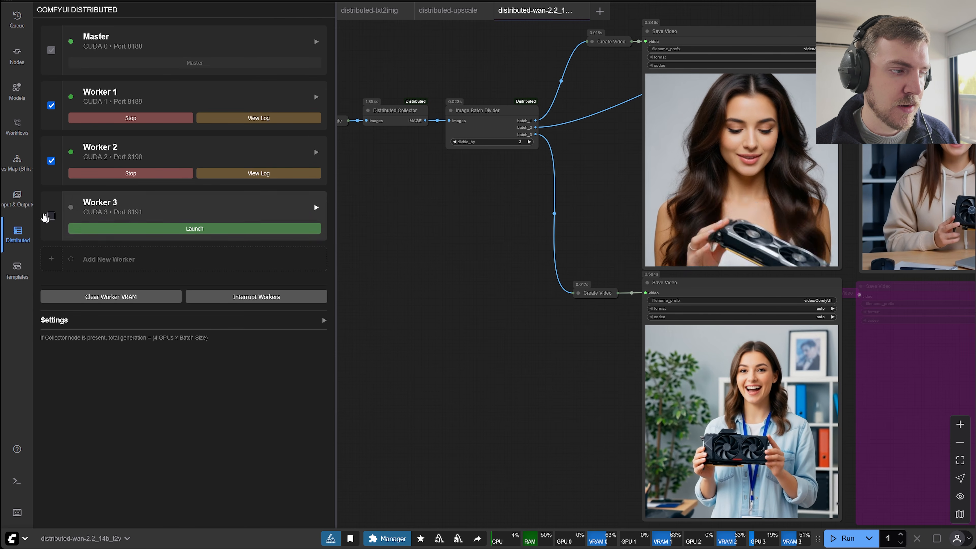
click(51, 216)
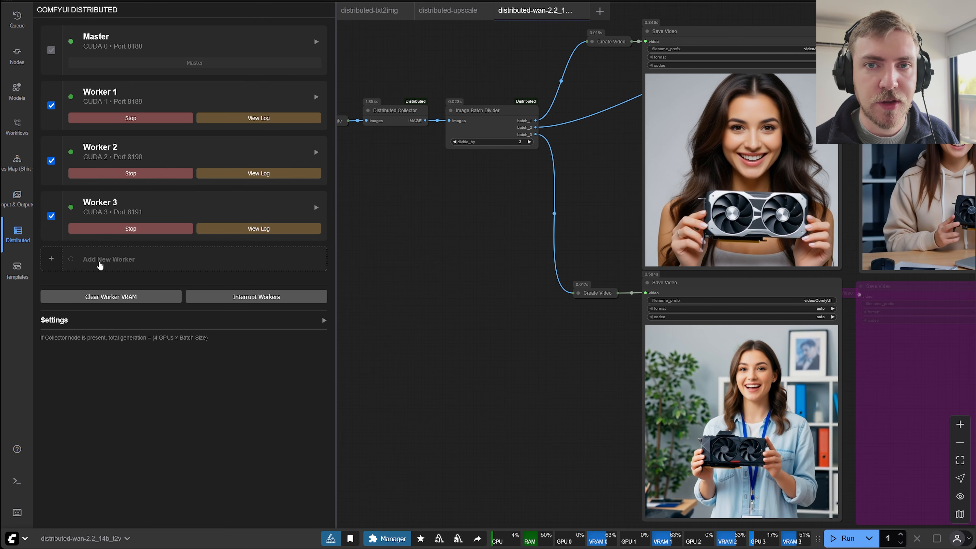
Add a new worker, Worker 4, and go through its Local worker type, port and CUDA device settings.
click(108, 267)
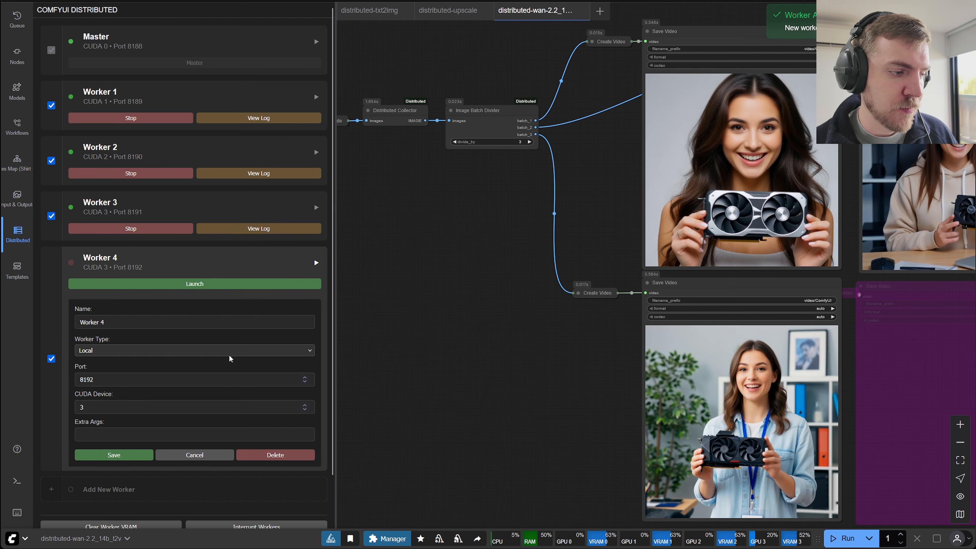
click(109, 350)
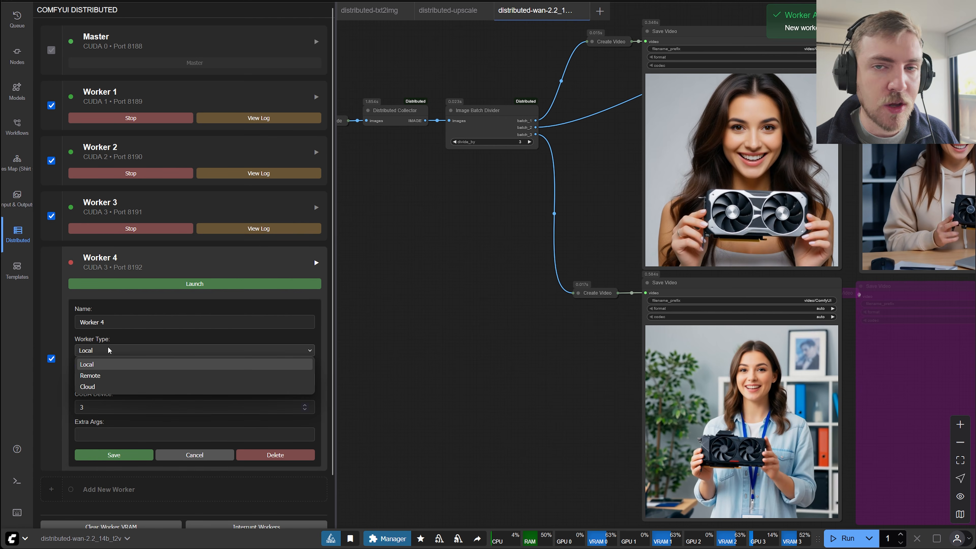
click(109, 350)
click(110, 350)
click(112, 366)
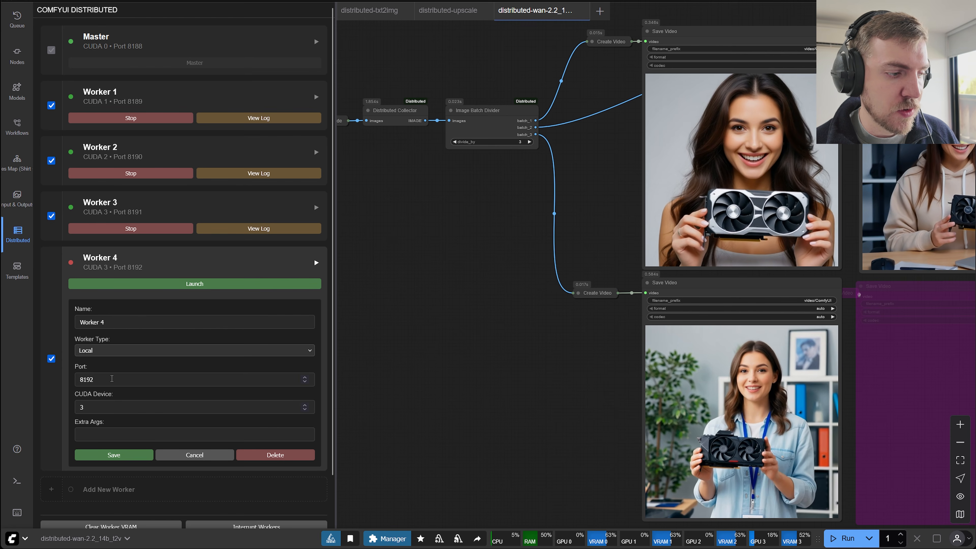
double_click(81, 380)
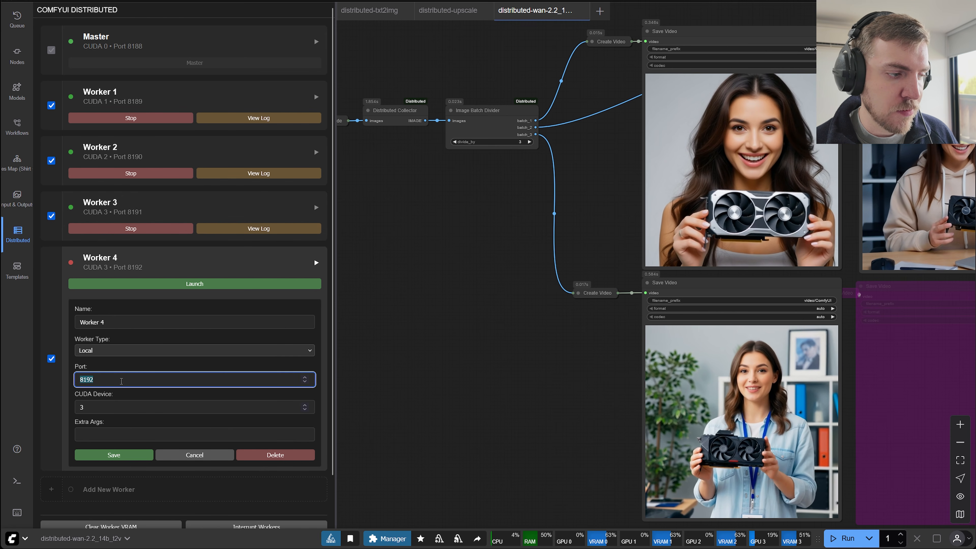
click(100, 408)
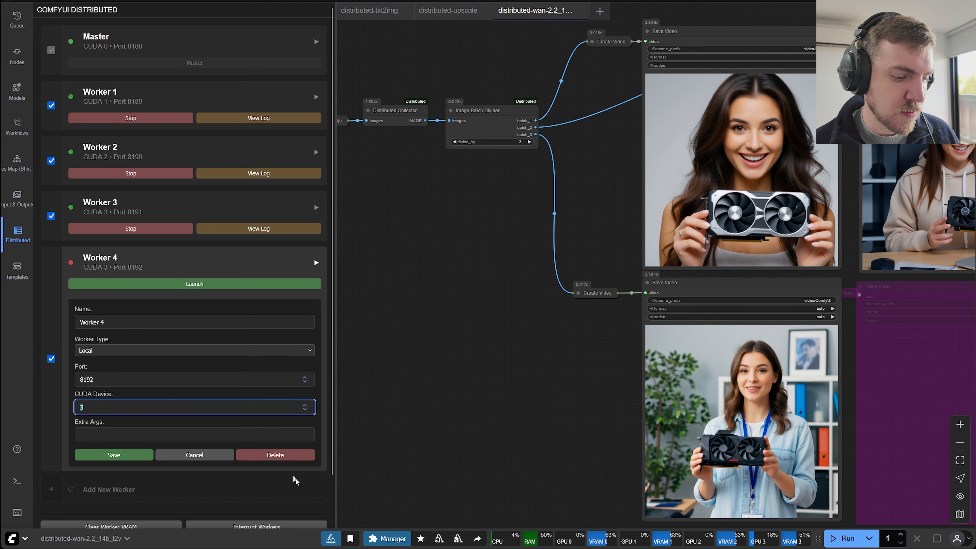
Switch to the terminal, start a new Command Prompt session and run nvidia-smi to examine the GPU indexes.
click(378, 548)
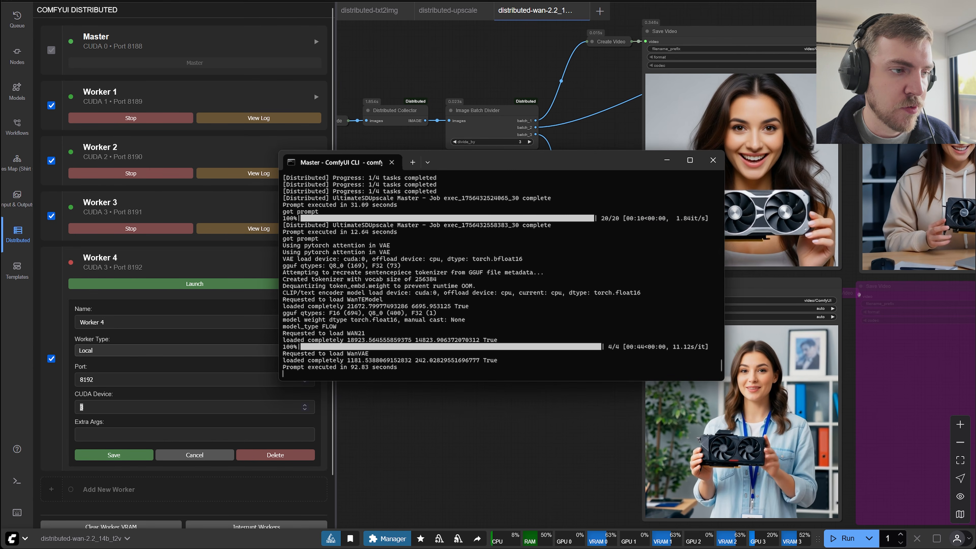
click(413, 162)
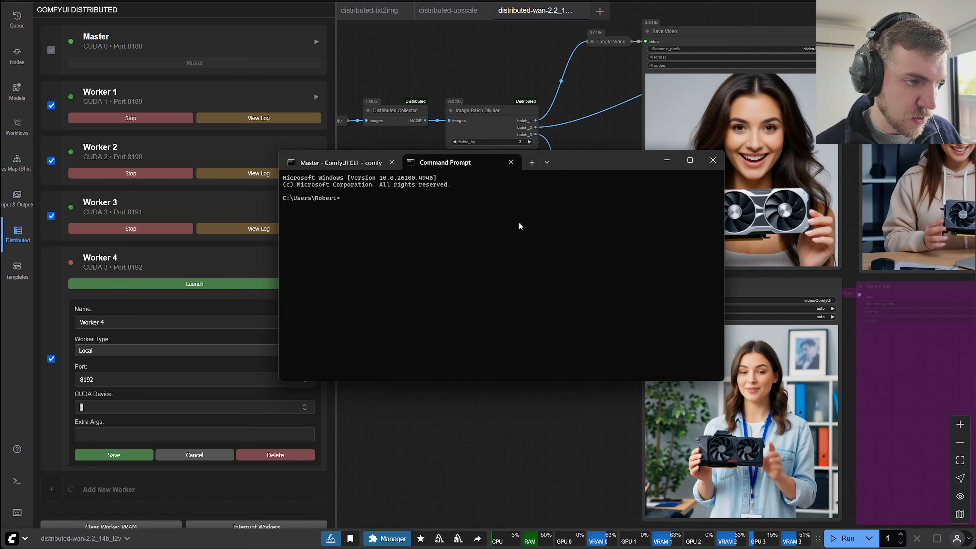
text(nvidia-sm)
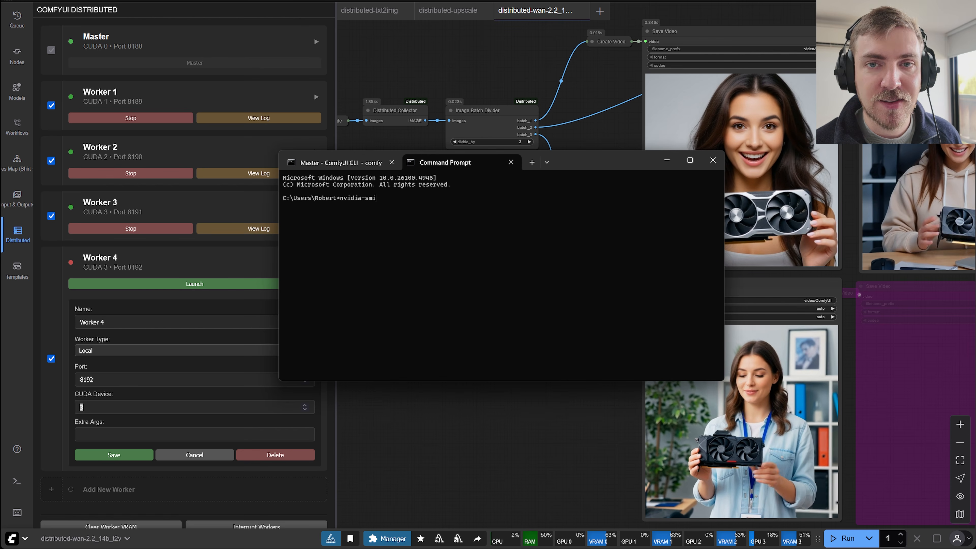
text(i)
key(Return)
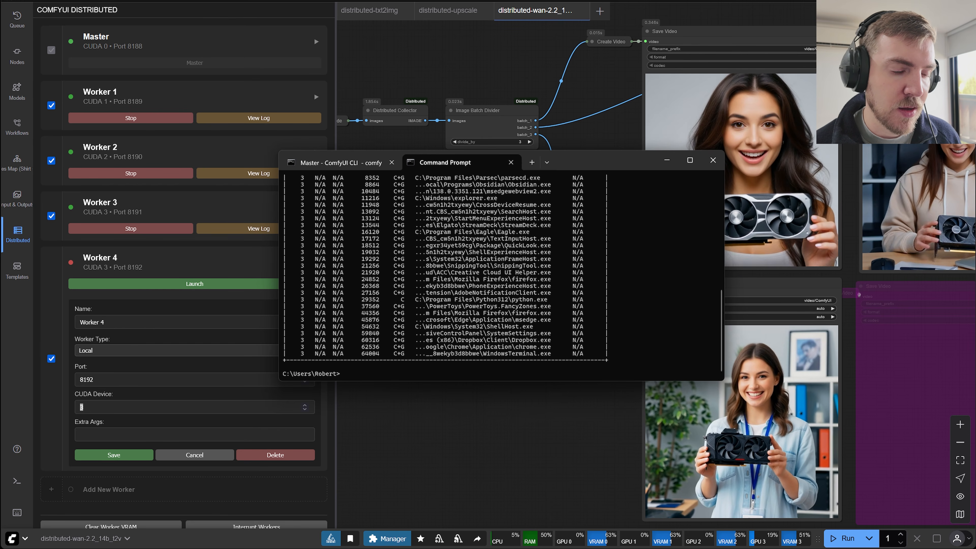
scroll(446, 269, up, 10)
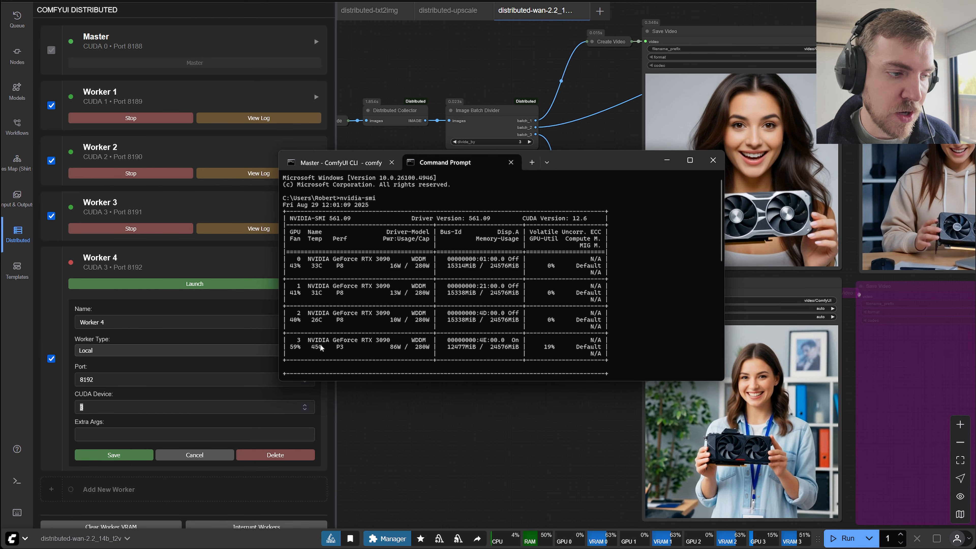
scroll(322, 357, down, 1)
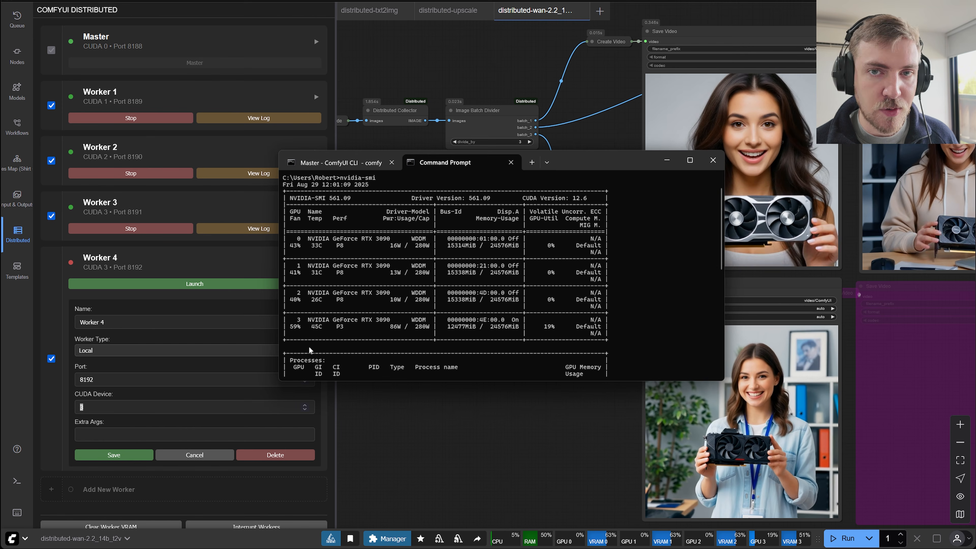
Return to ComfyUI, delete Worker 4 and expand the distributed settings.
click(111, 408)
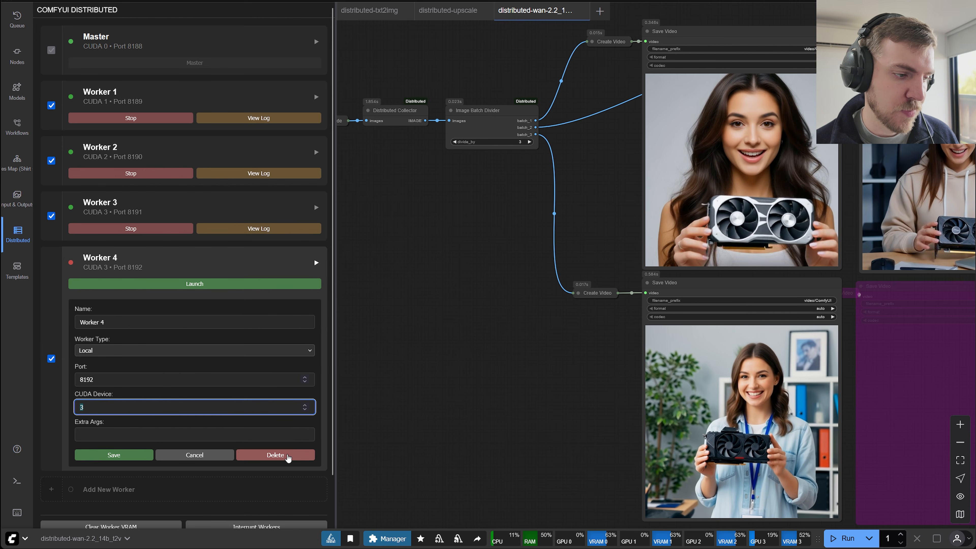
click(275, 456)
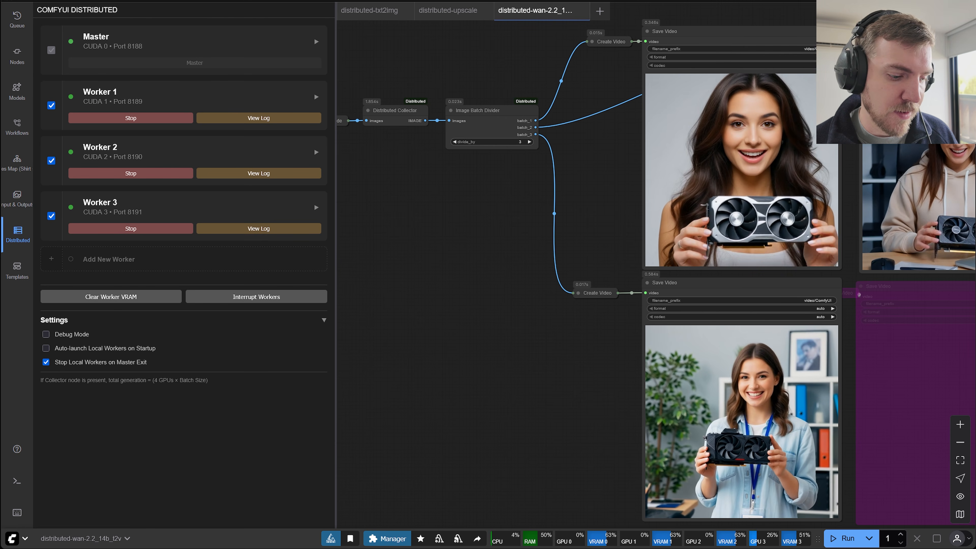
Switch to the terminal, close the Command Prompt session and move the window up to show the master log.
key(alt+Tab)
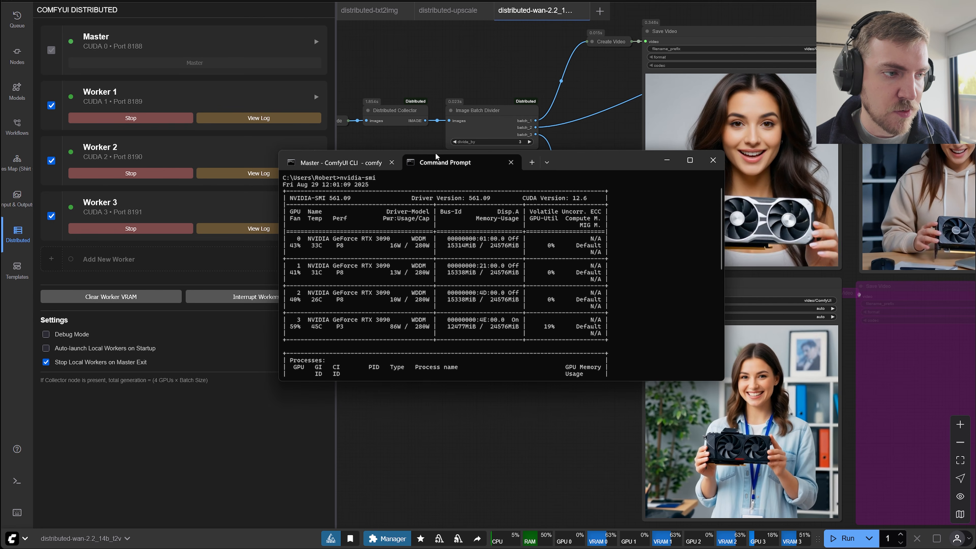
middle_click(445, 160)
drag(486, 162, 485, 124)
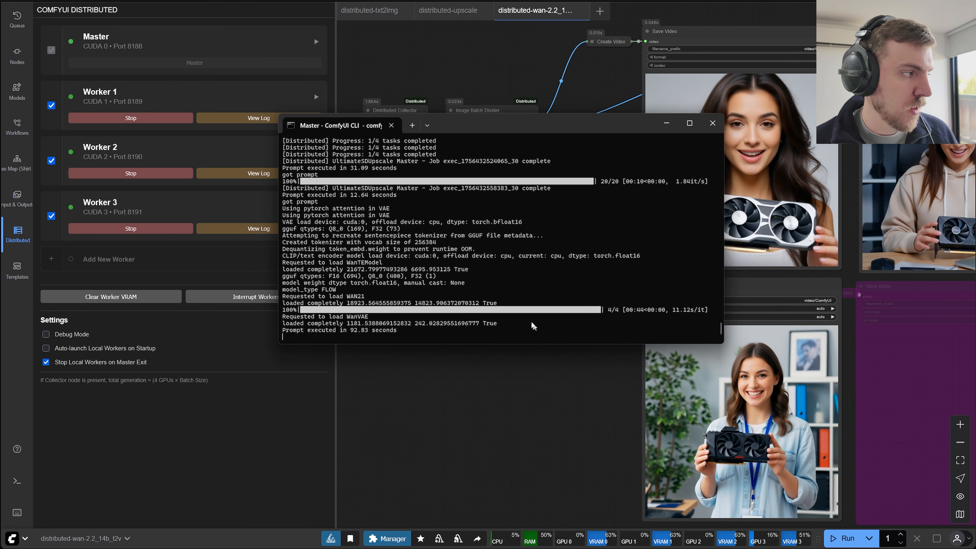
Examine the distributed messages in the browser's developer console for ComfyUI, close it and look at the master log once more.
click(514, 394)
key(F12)
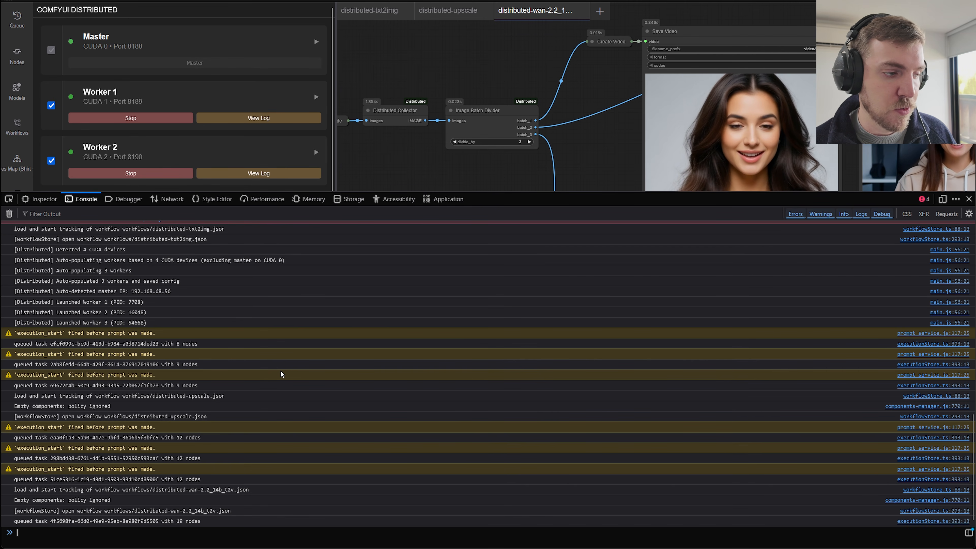
scroll(274, 378, up, 3)
scroll(274, 379, down, 3)
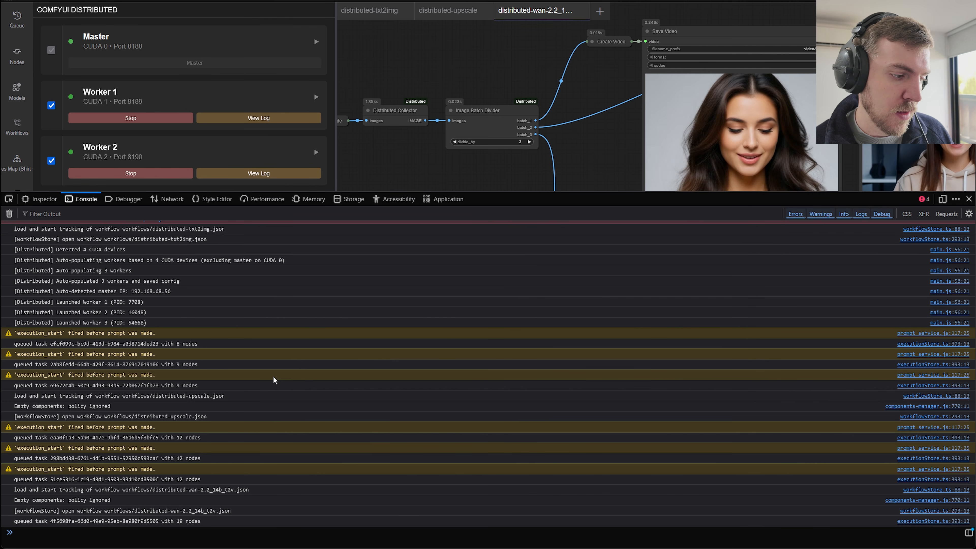
scroll(173, 381, up, 10)
scroll(171, 381, down, 10)
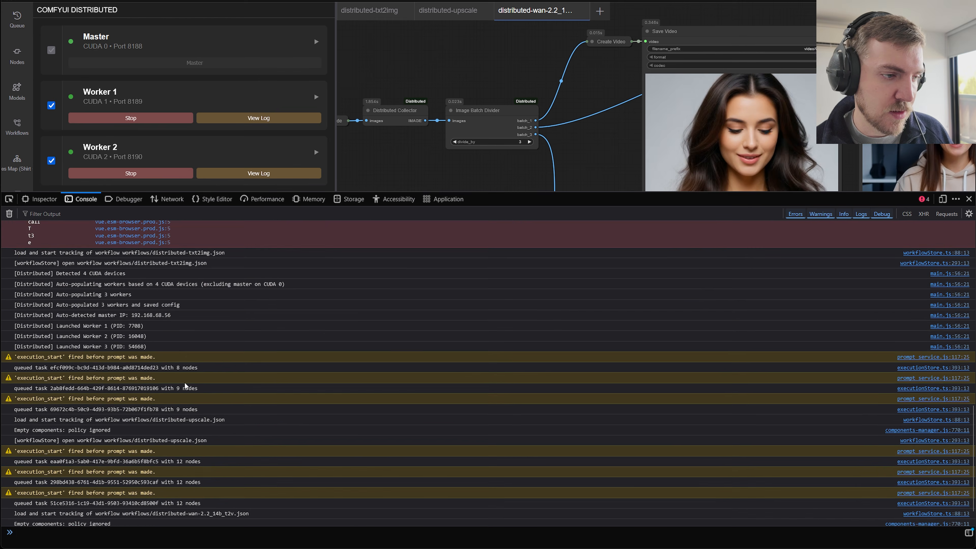
key(F12)
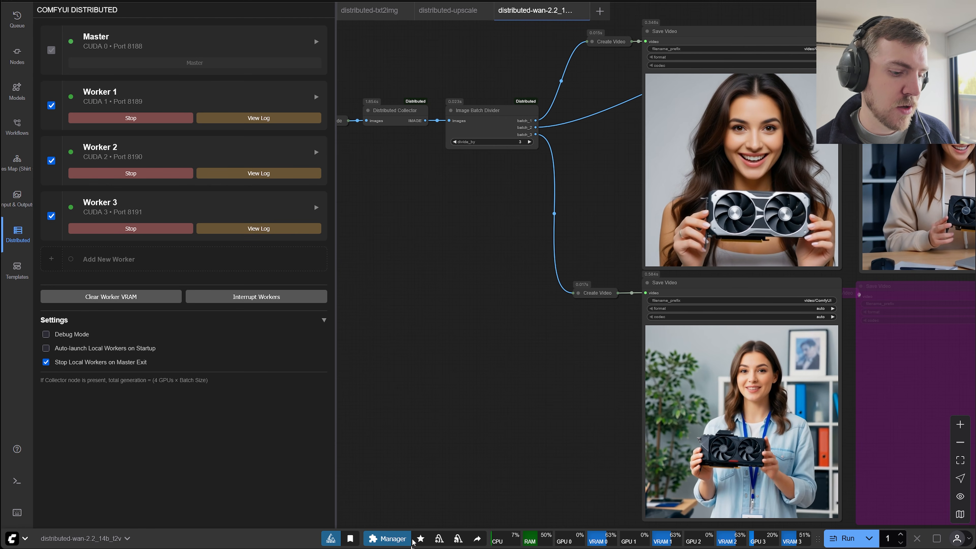
click(414, 548)
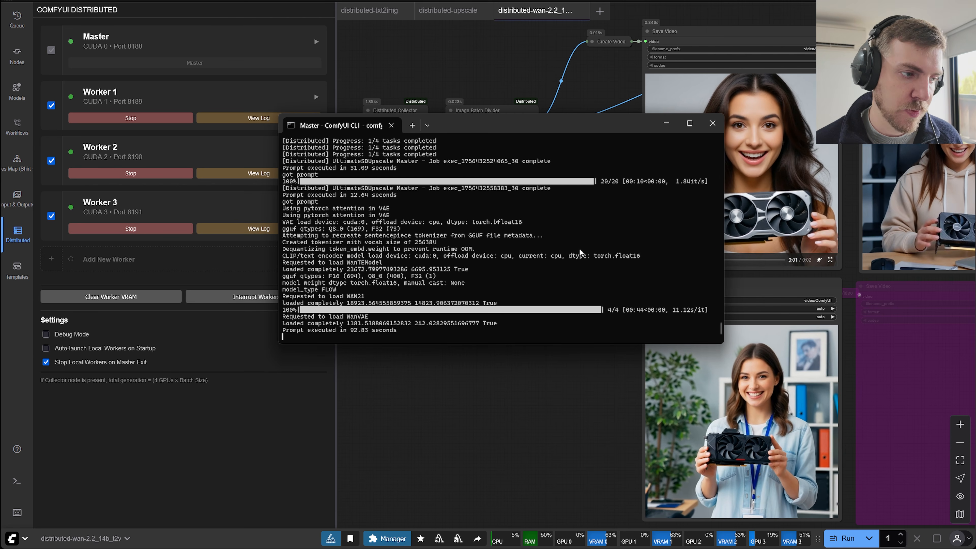
click(515, 417)
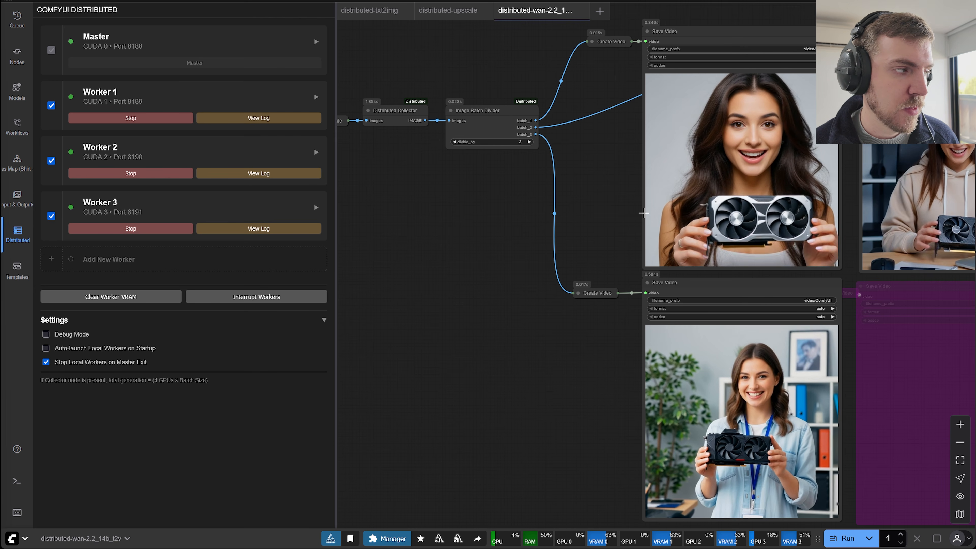
Switch to Sublime Text and start another argument with -- after --enable-cors-header in the launch command.
key(alt+Tab)
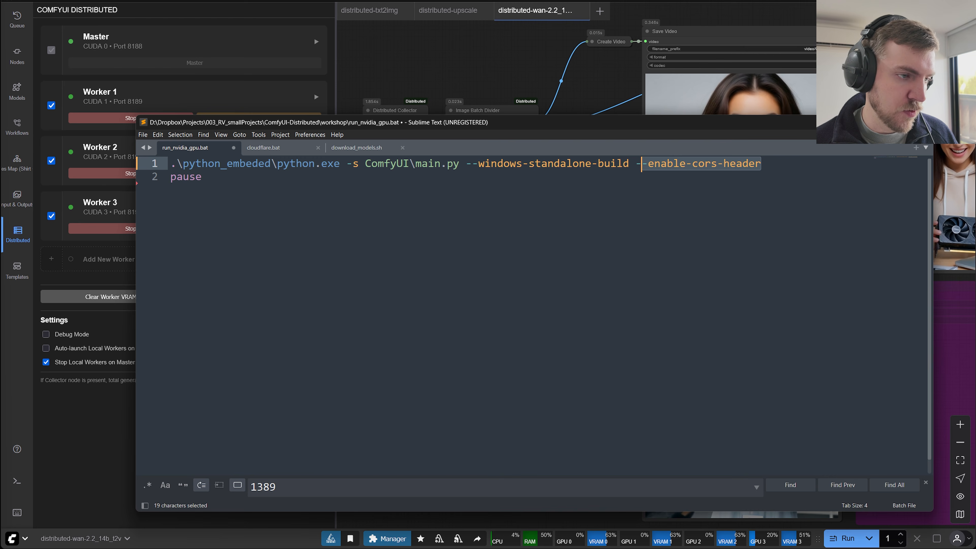
click(737, 327)
click(792, 164)
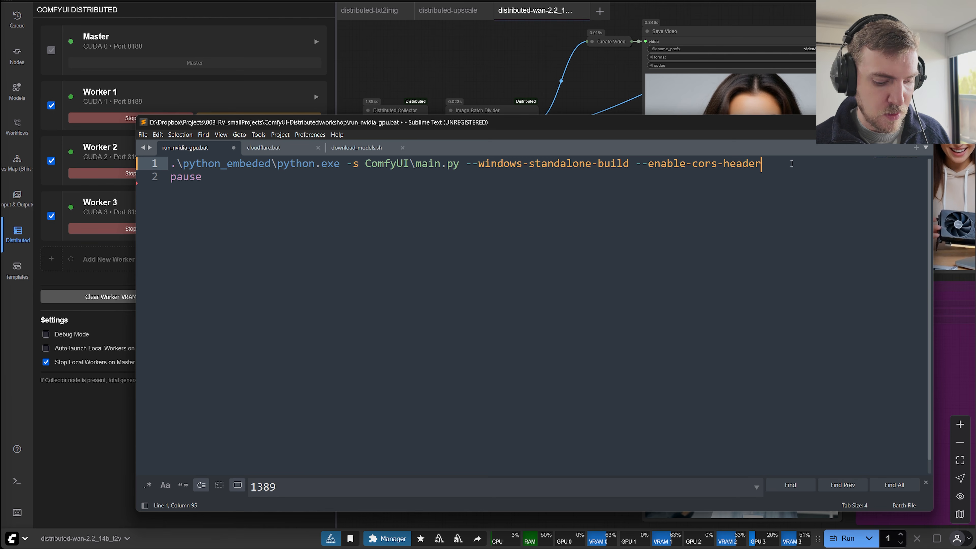
text(--)
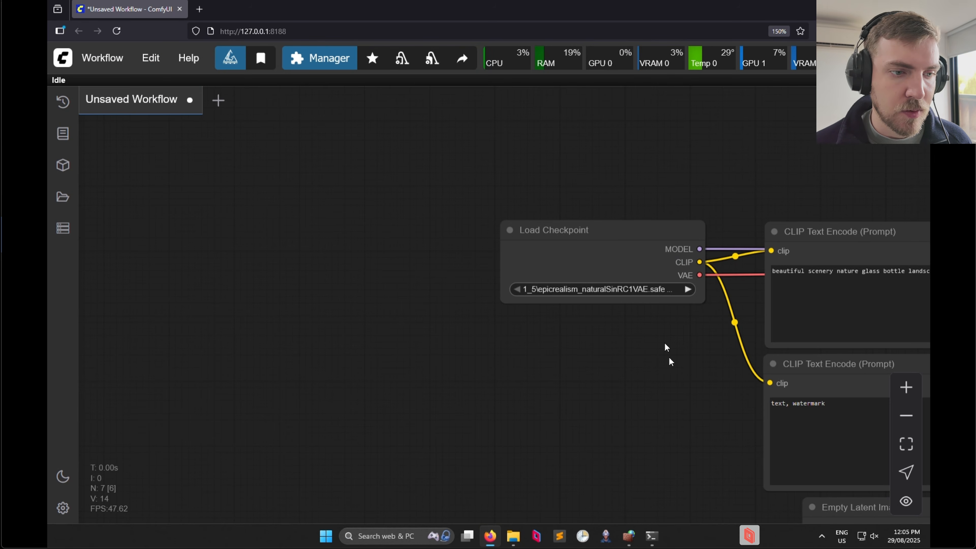
In the other computer's ComfyUI with the unsaved workflow, show the ComfyUI Distributed list of master and workers.
drag(578, 408, 374, 383)
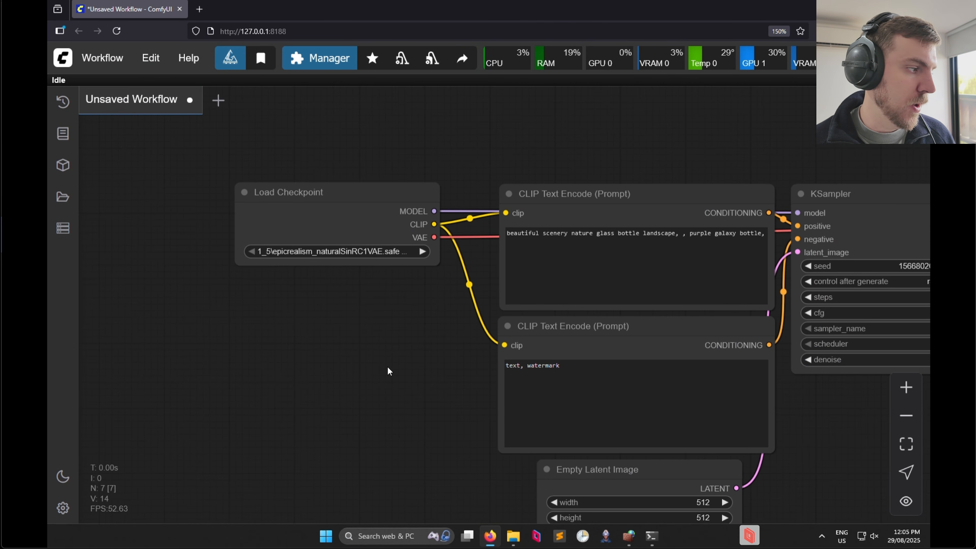
drag(414, 338, 320, 279)
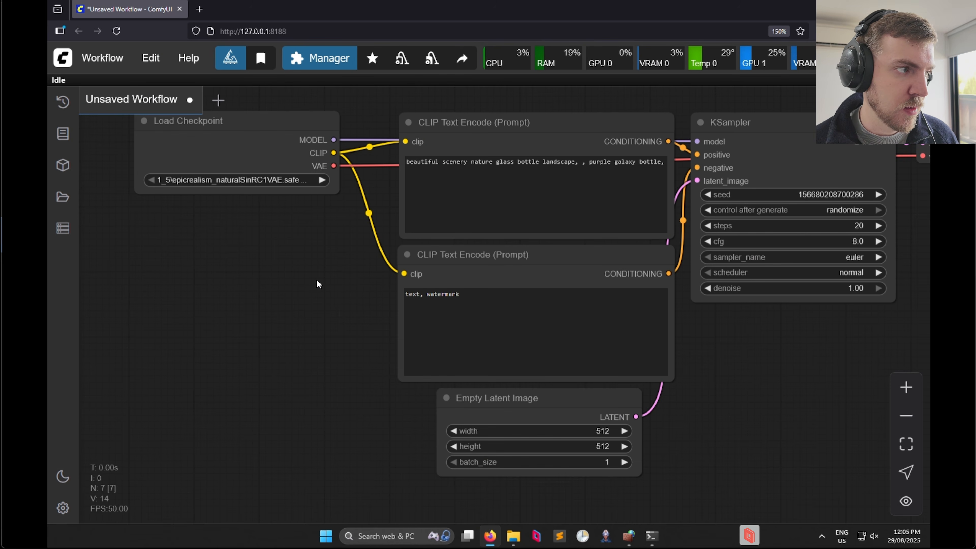
click(64, 228)
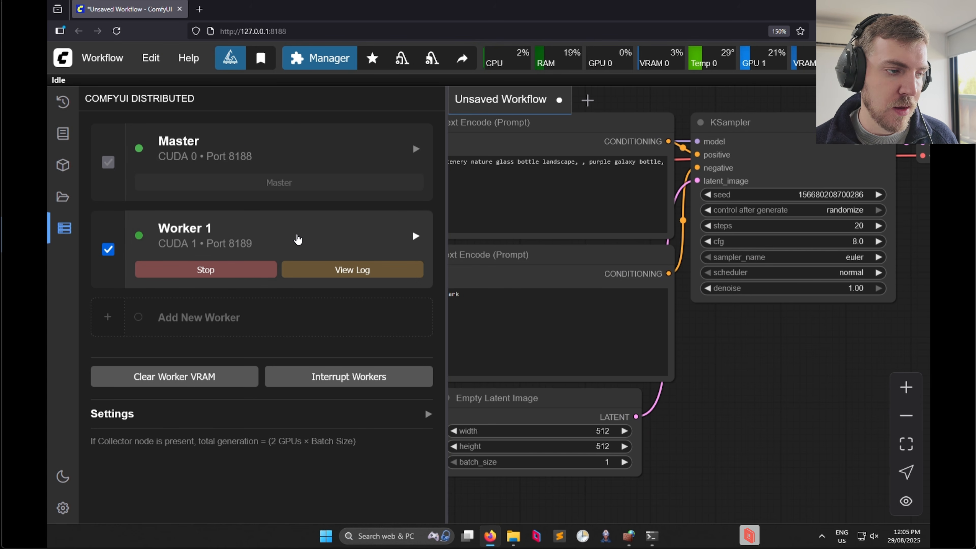
Examine Worker 1's settings, highlight its --listen extra argument and collapse the settings again.
click(312, 233)
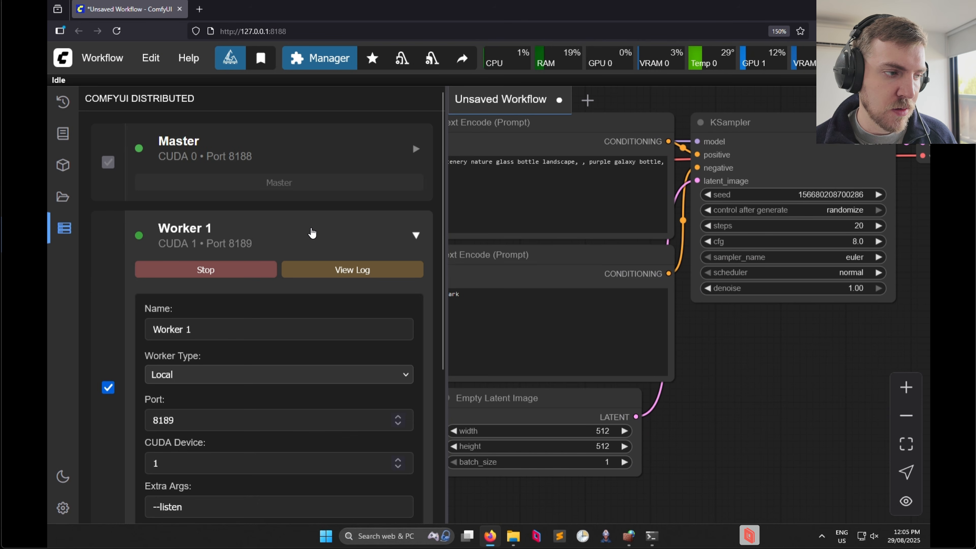
scroll(312, 233, down, 2)
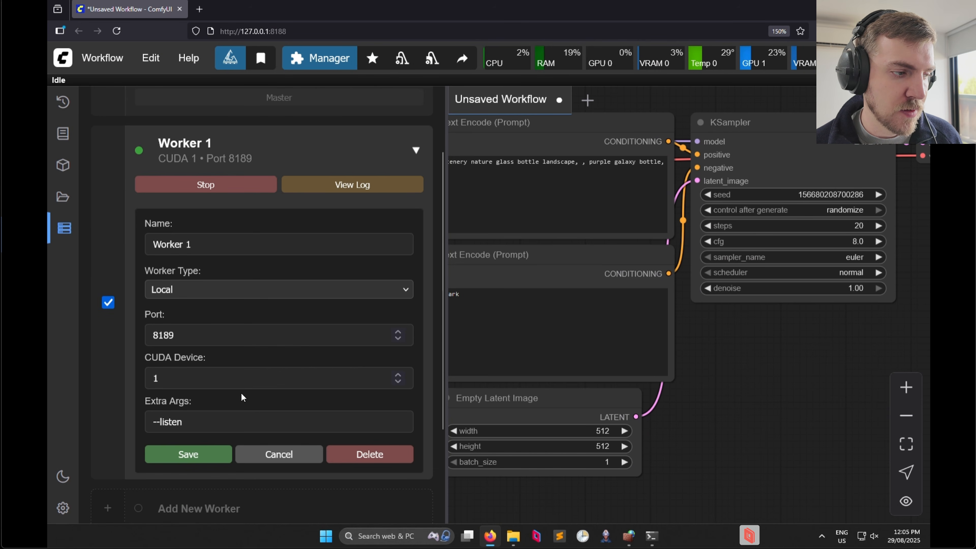
drag(200, 426, 148, 423)
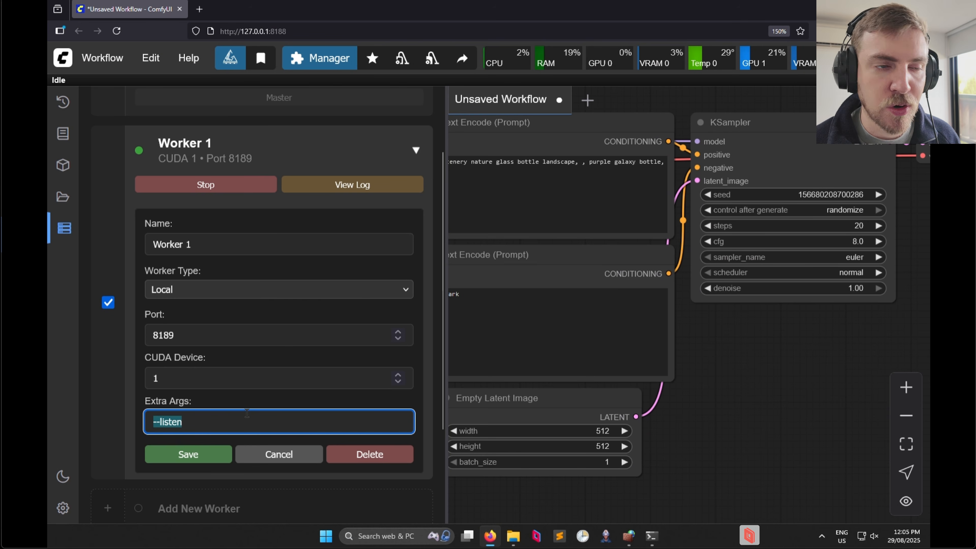
drag(203, 424, 139, 424)
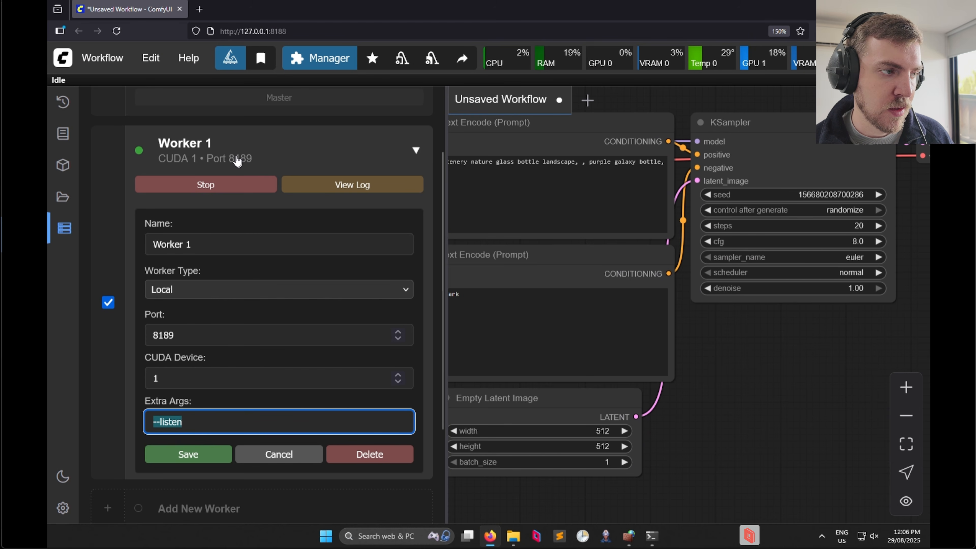
click(233, 153)
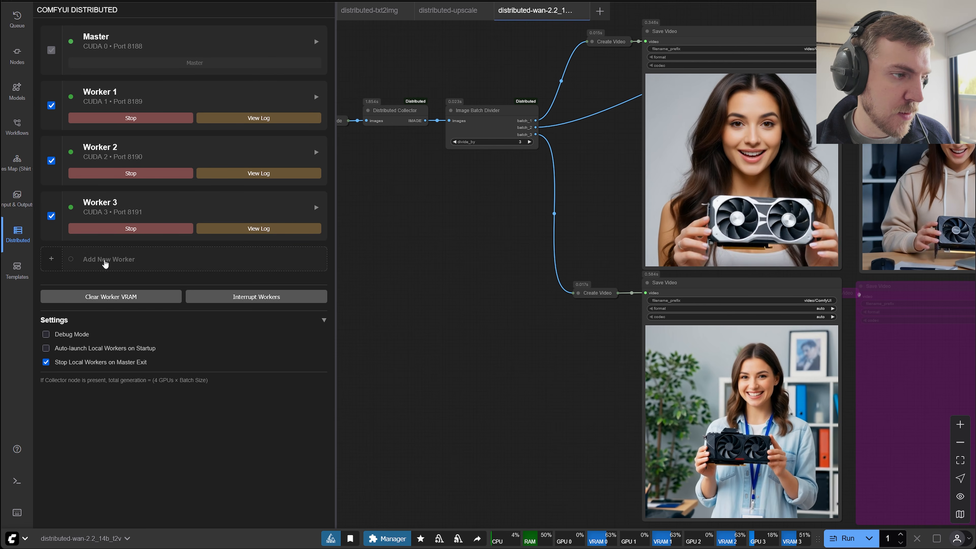
Try adding a new worker on the main computer and glance at the other computer's Windows Defender Firewall window.
click(109, 260)
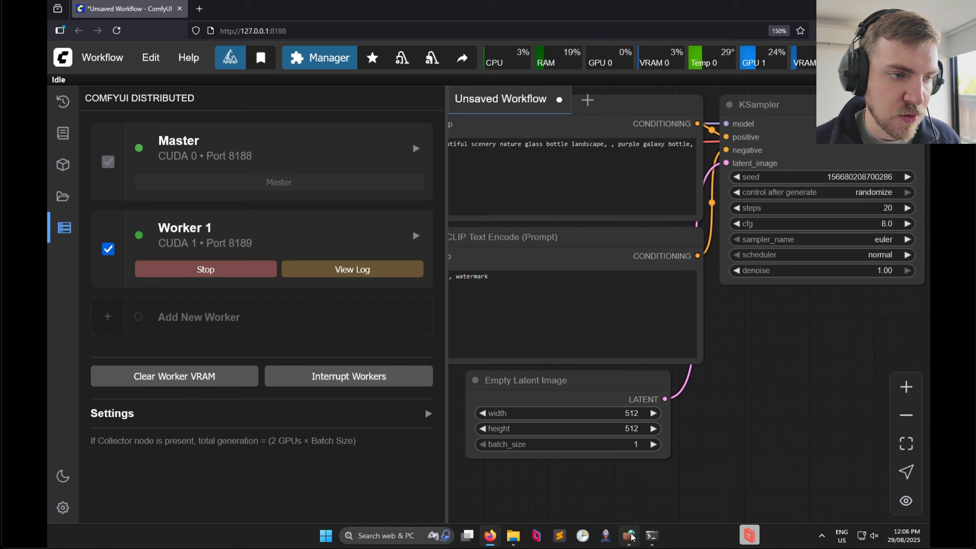
click(633, 537)
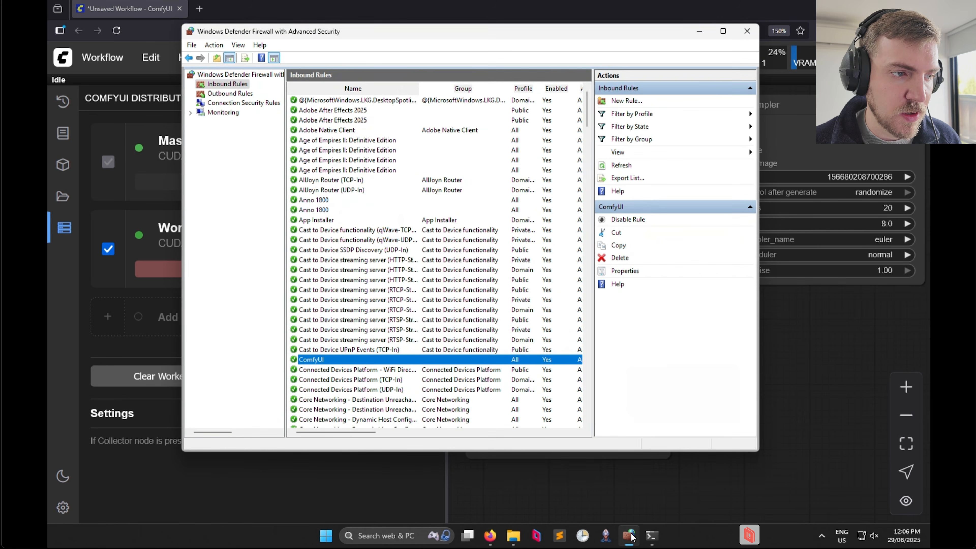
click(633, 537)
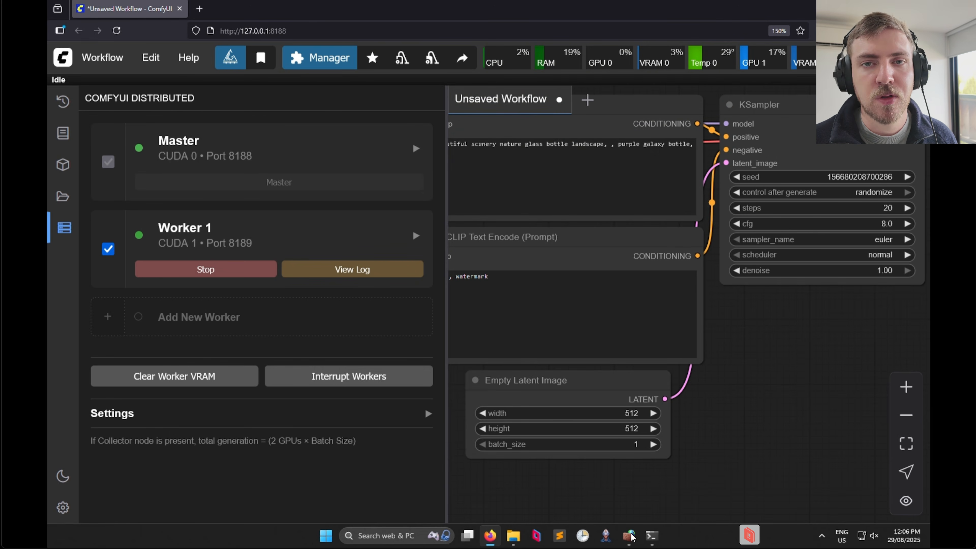
In the other computer's Windows Defender Firewall, start a new inbound rule of the Port type.
click(632, 537)
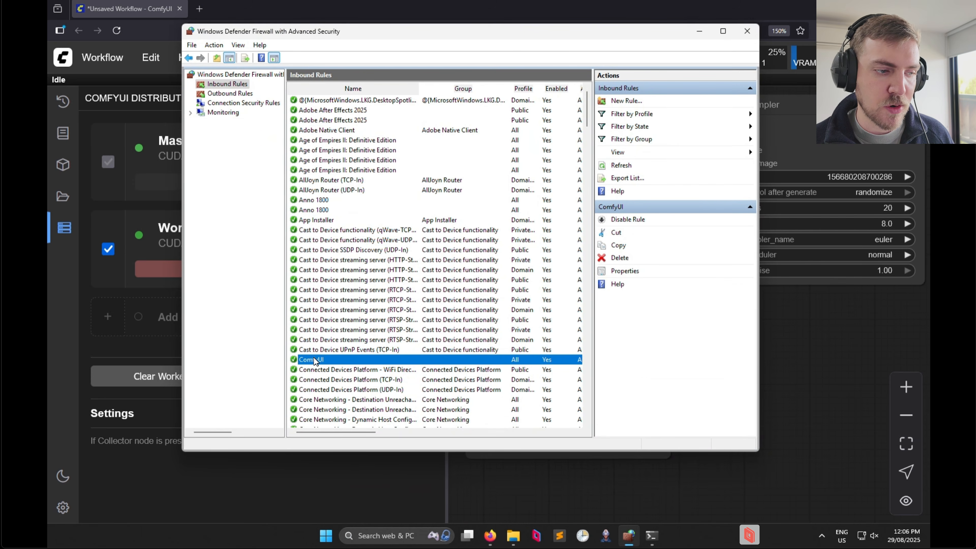
right_click(214, 84)
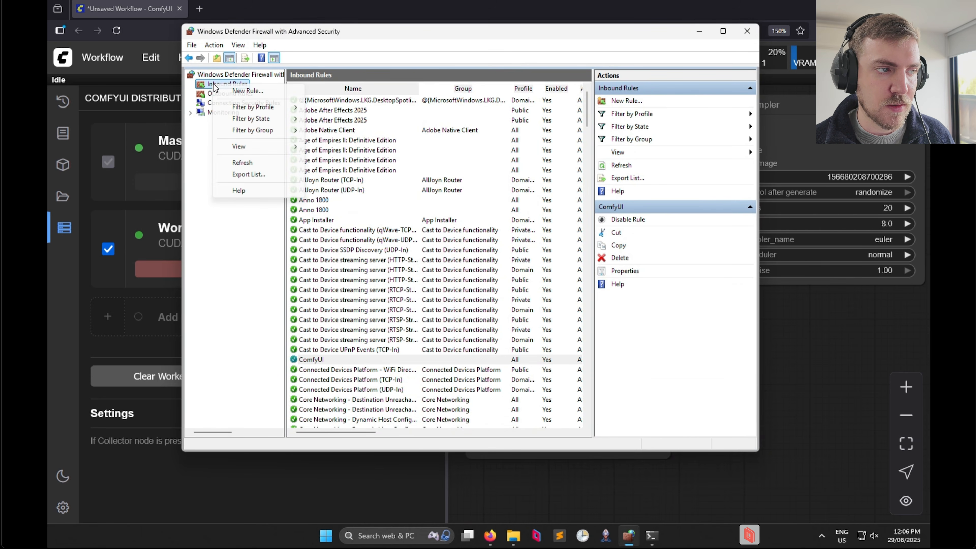
click(234, 91)
drag(322, 90, 527, 71)
click(447, 178)
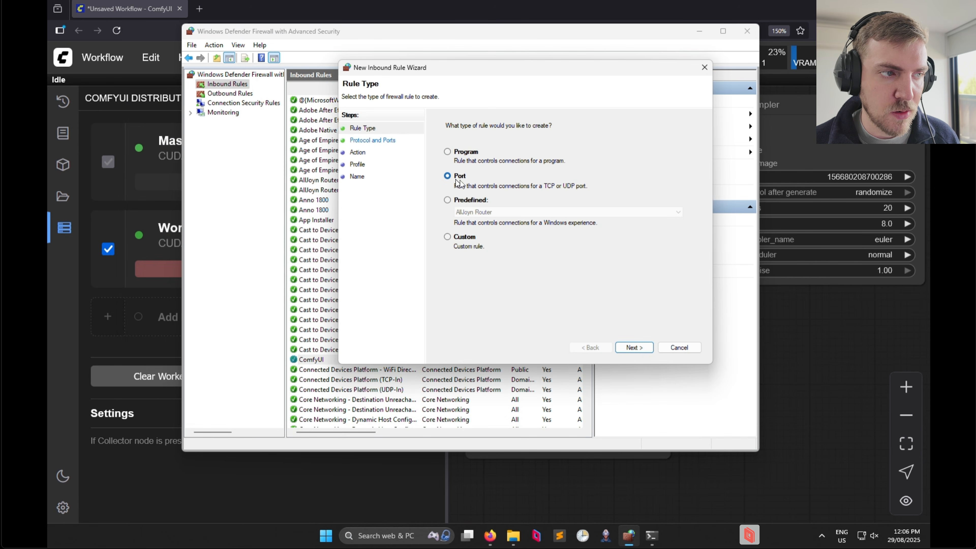
click(636, 348)
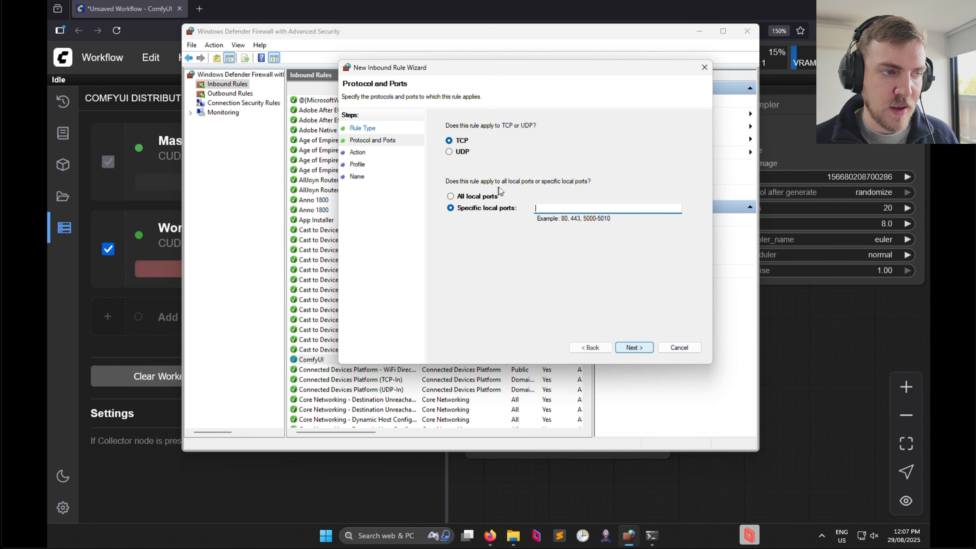
Check the master and worker ports in ComfyUI and set the TCP rule's specific local ports to 8188, 8189.
click(182, 460)
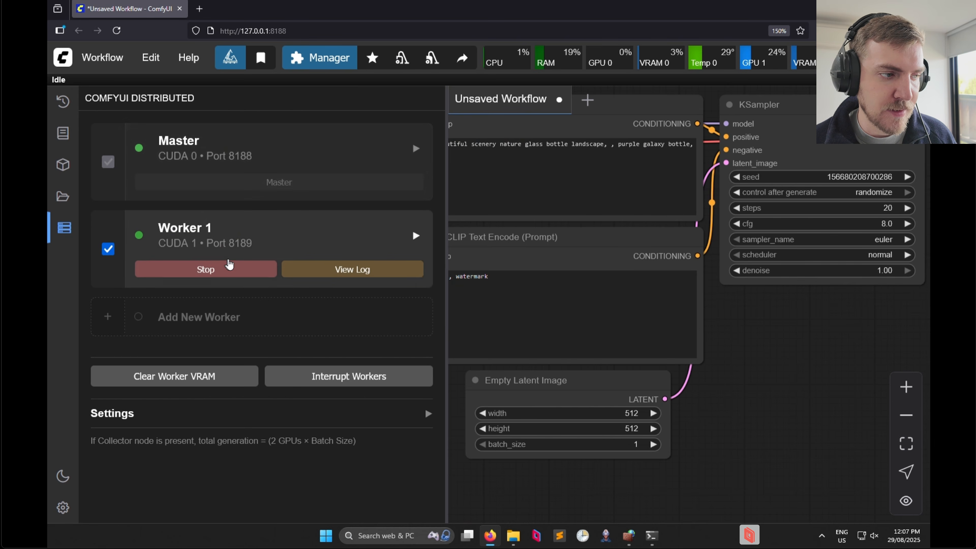
click(629, 536)
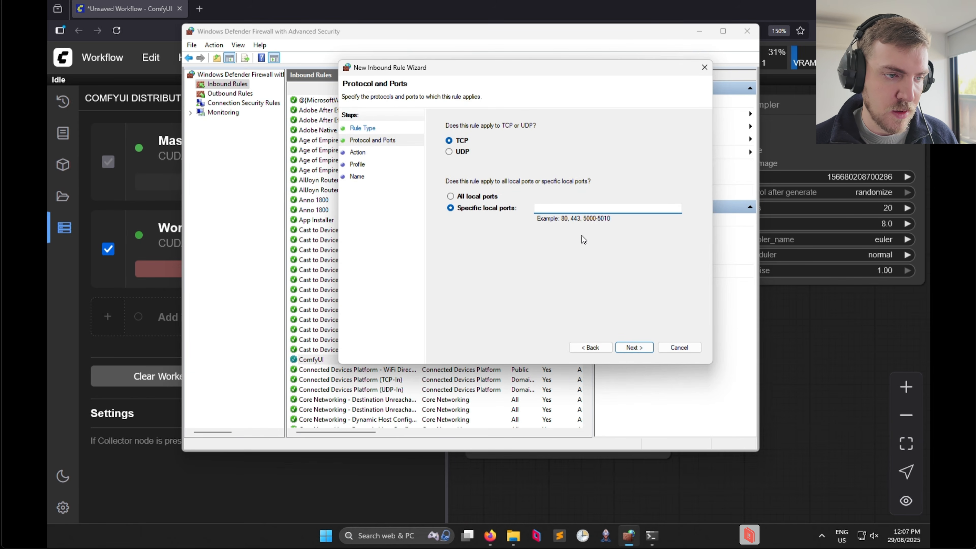
text(8188, 8189)
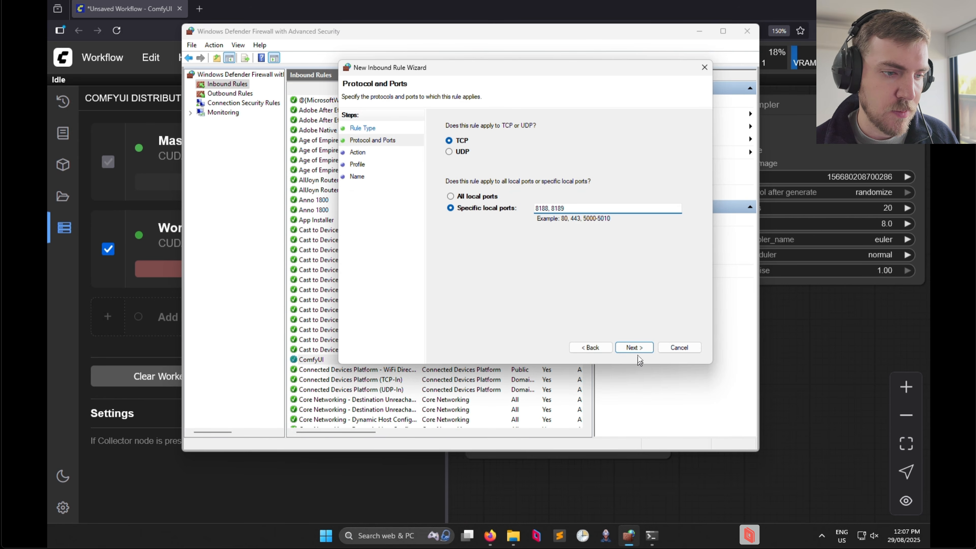
click(635, 346)
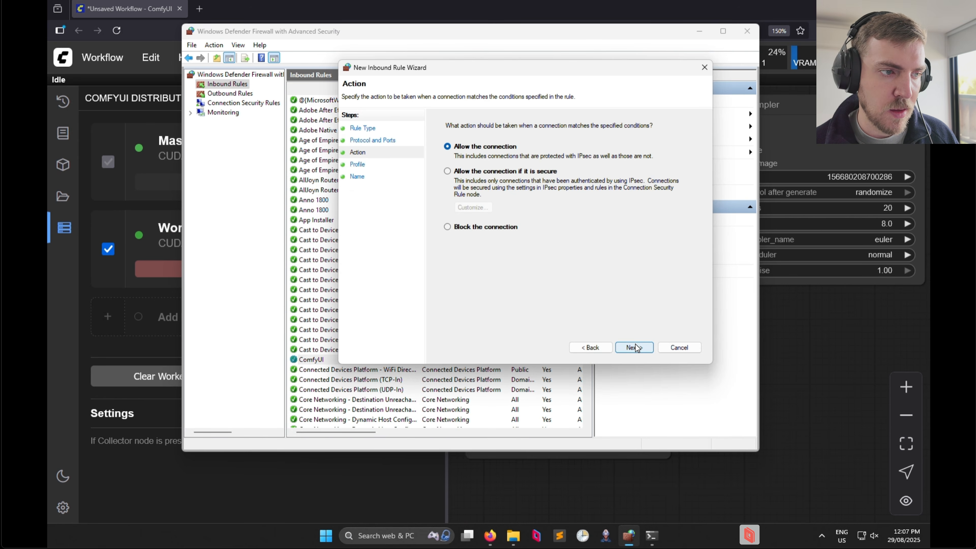
Allow the connection for the Private profile only, excluding Domain and Public, and cancel the inbound rule wizard.
click(647, 350)
click(448, 151)
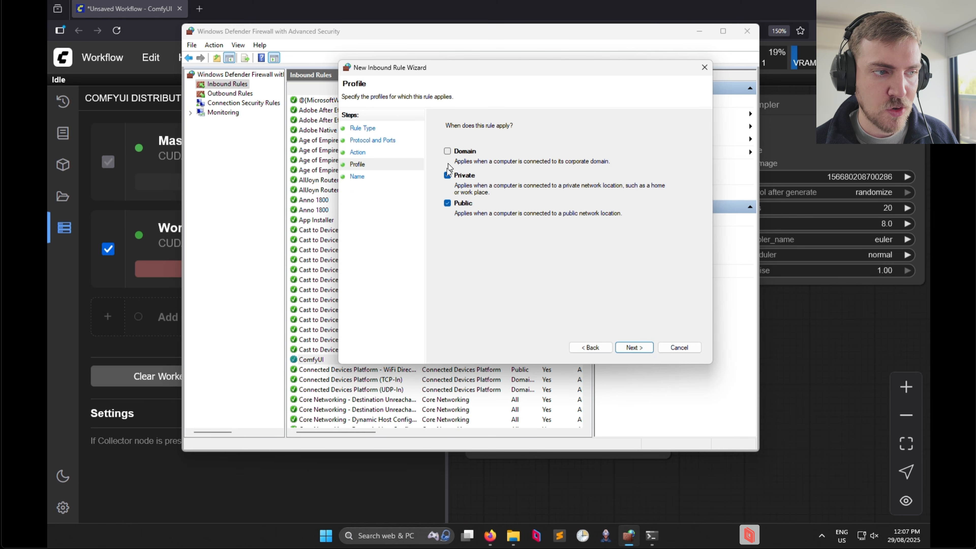
click(446, 204)
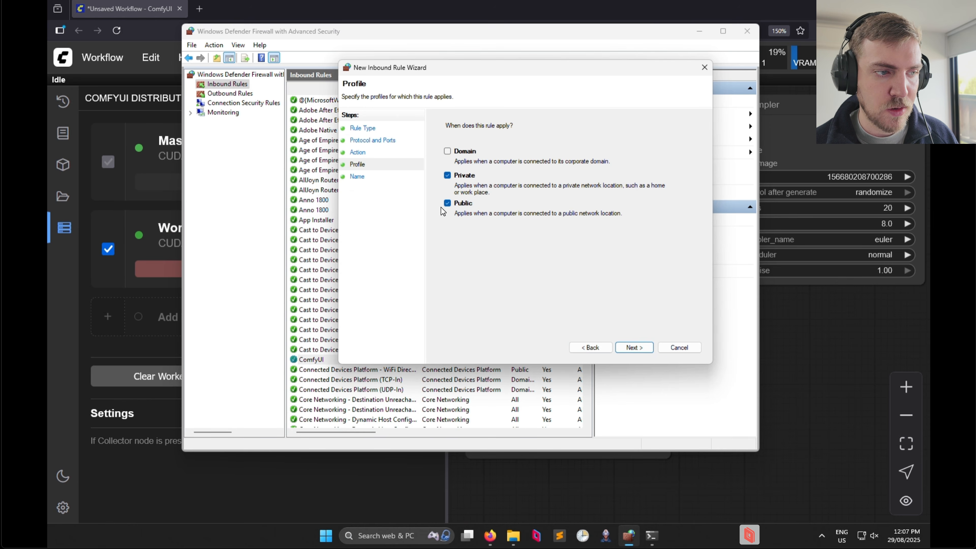
click(637, 349)
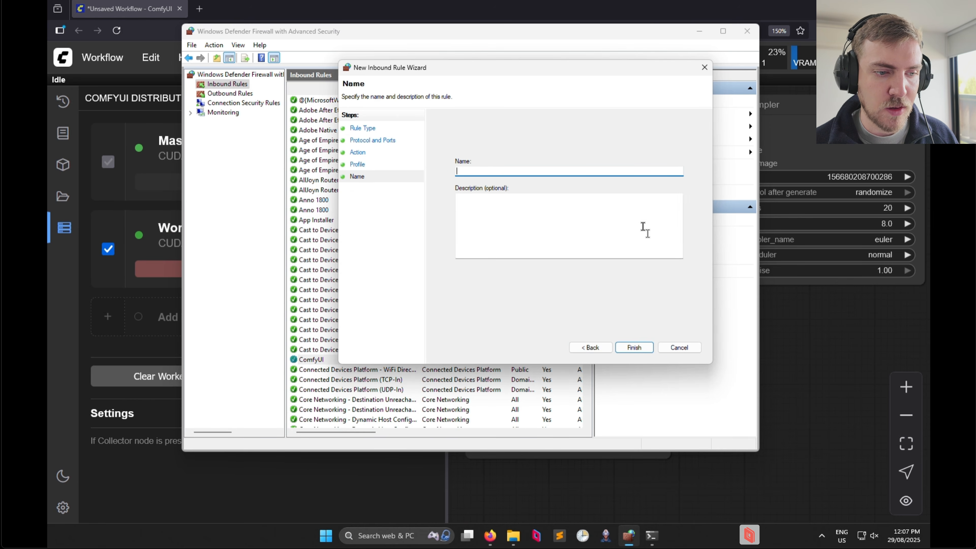
click(673, 348)
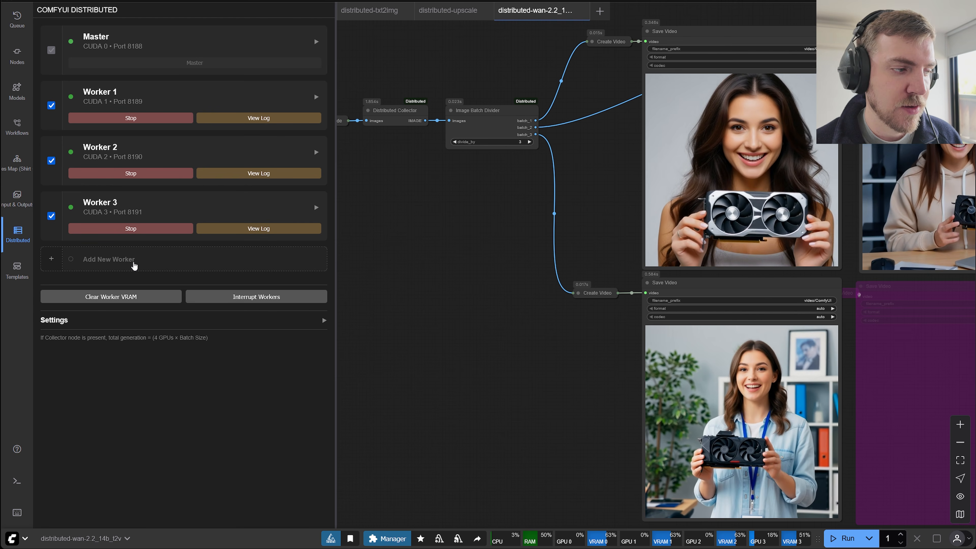
On the main computer, add Worker 4 as a Remote worker with host 192.168.68.59 and port 8188.
click(141, 266)
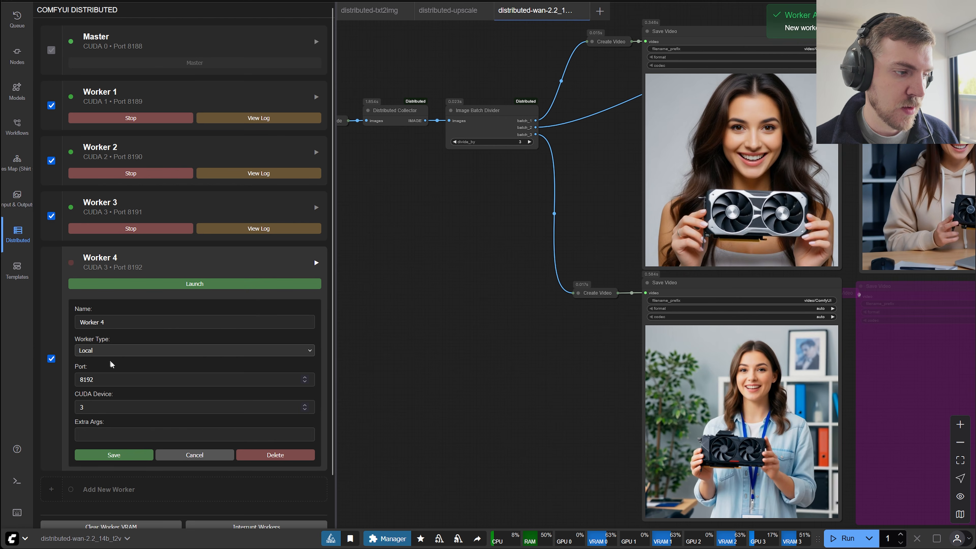
click(109, 351)
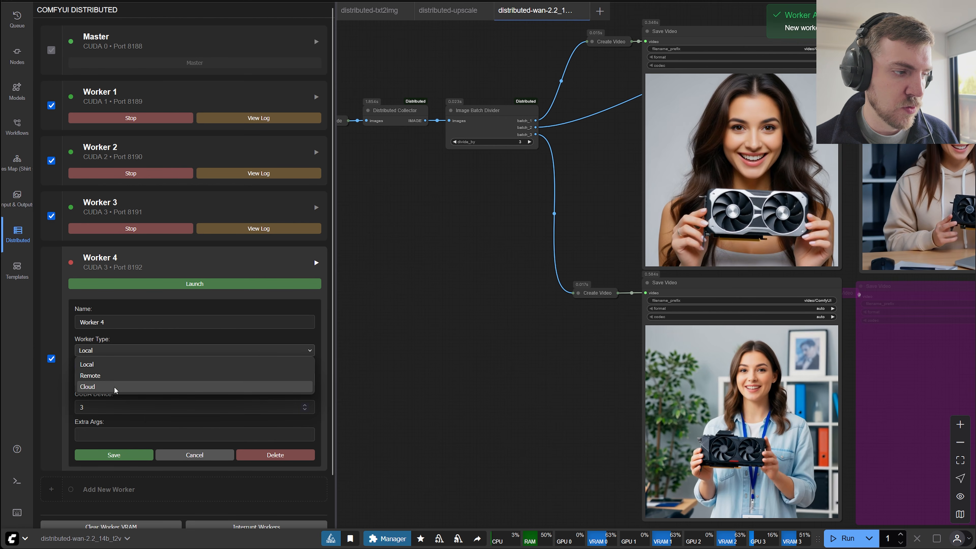
click(113, 376)
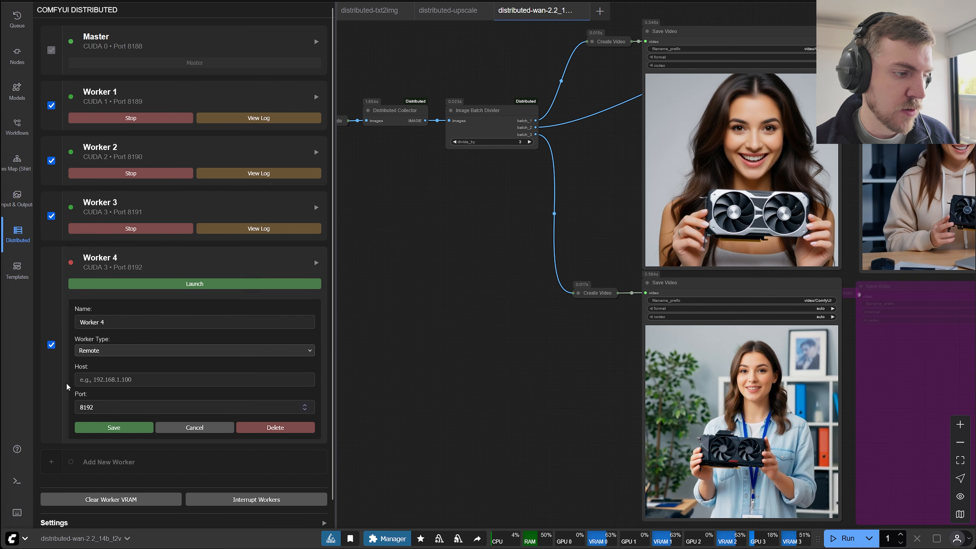
click(88, 381)
text(192.168.68.59)
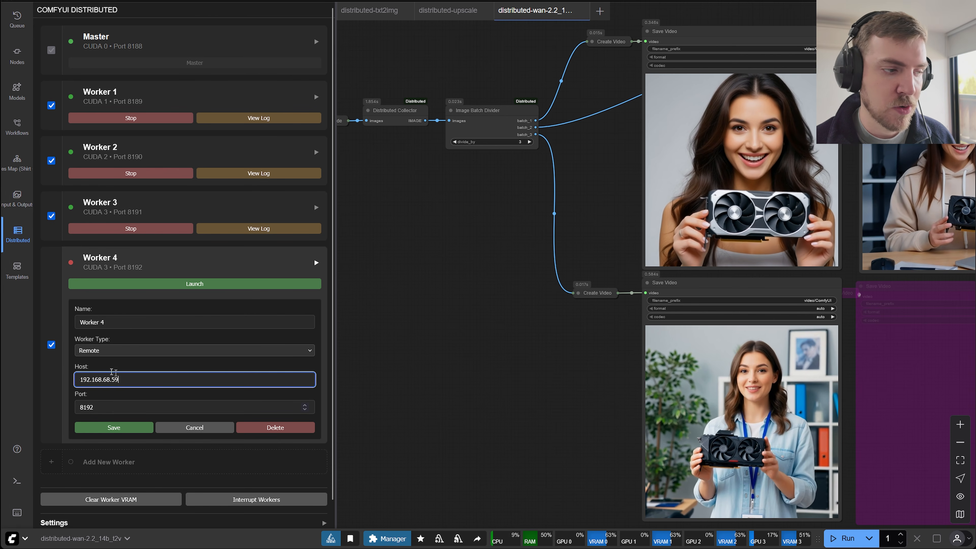
click(109, 408)
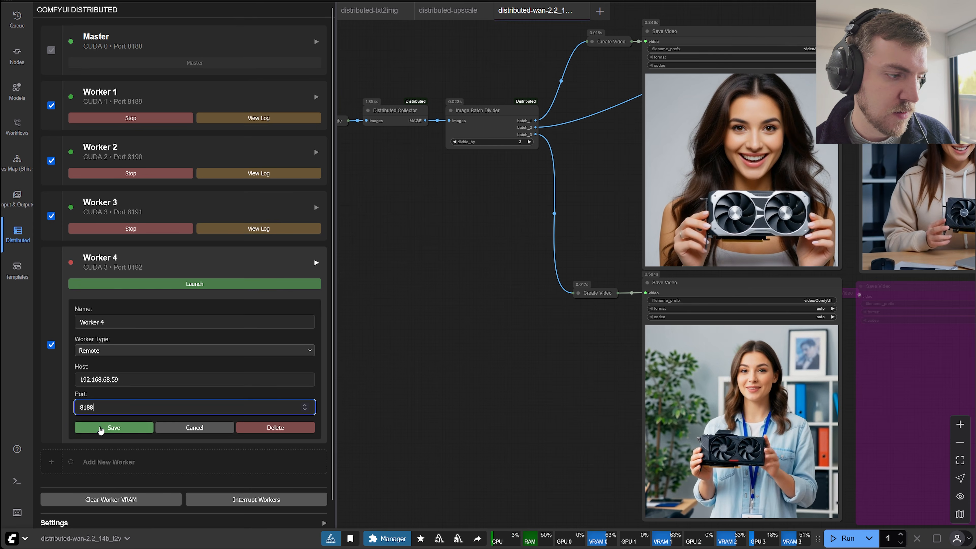
click(104, 427)
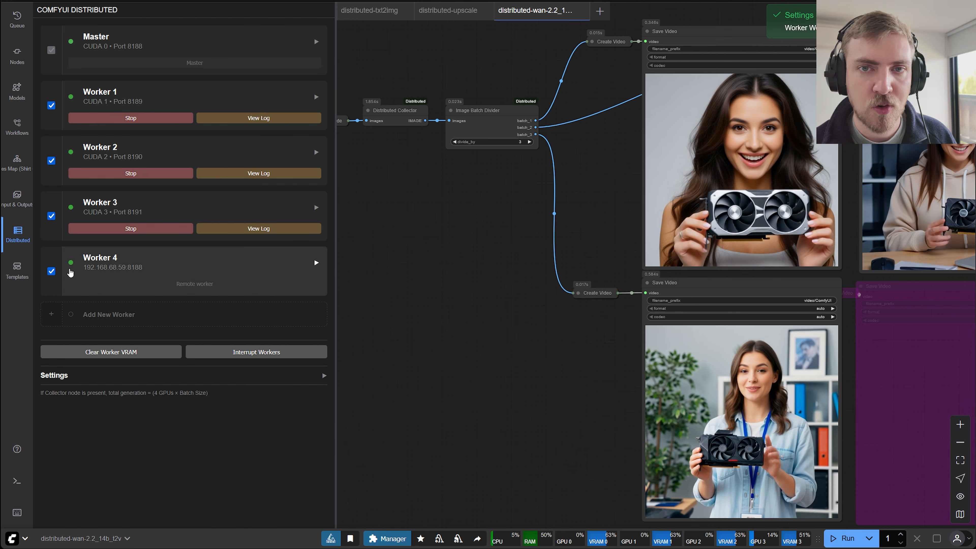
Add Worker 5 as a Remote worker with host 192.168.68.59 and port 8189.
click(136, 315)
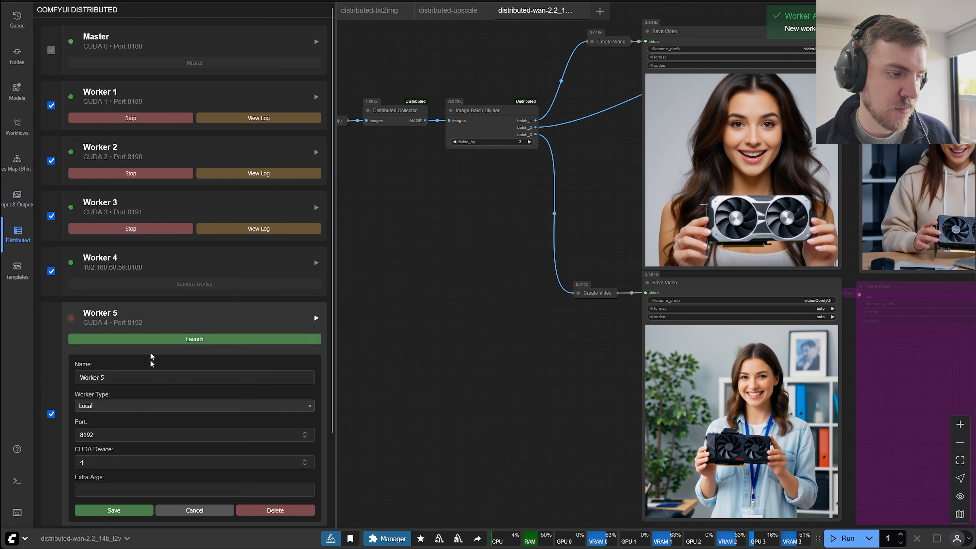
click(130, 407)
click(124, 432)
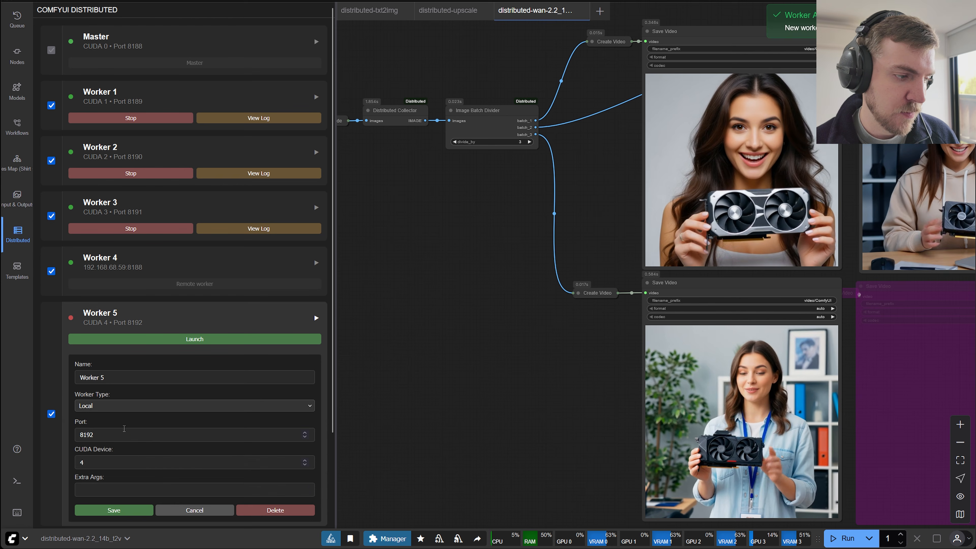
click(97, 435)
text(192.168.68.59)
click(96, 463)
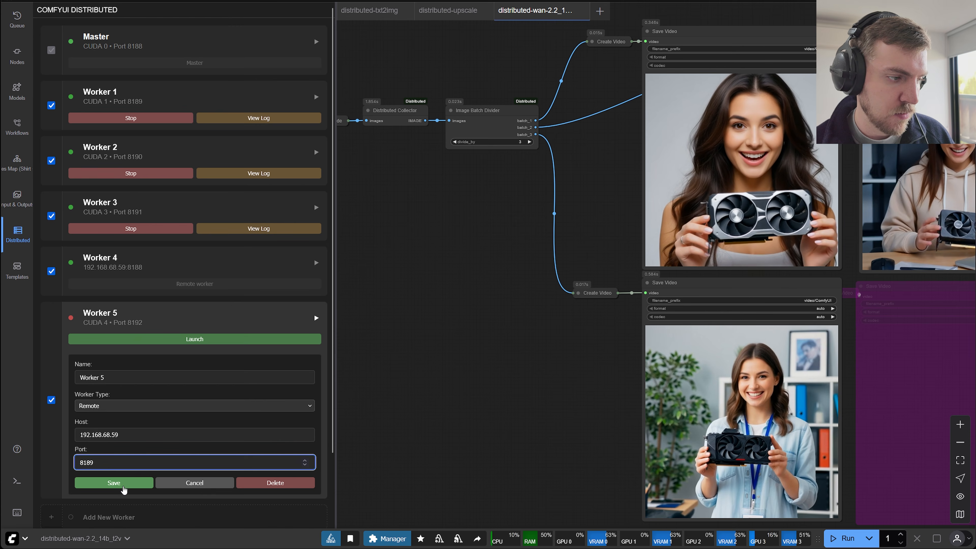
click(124, 491)
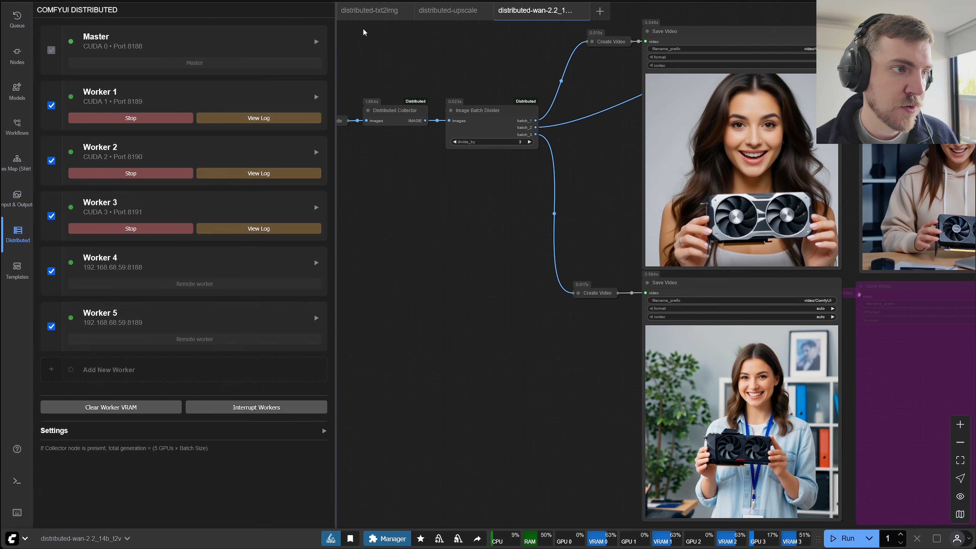
Run the distributed-txt2img workflow on the master and all five workers and show the generated preview images.
click(365, 11)
drag(508, 413, 660, 404)
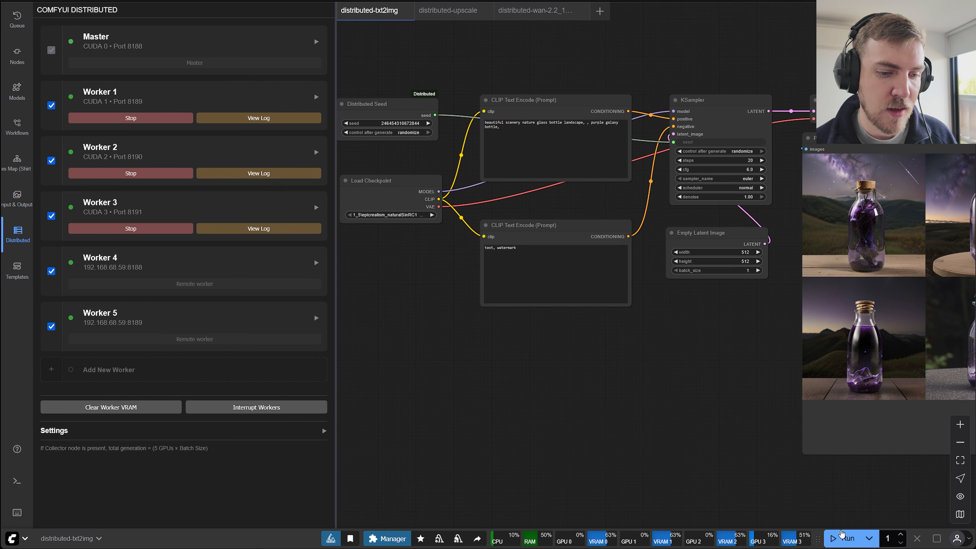
click(842, 536)
drag(712, 451, 681, 441)
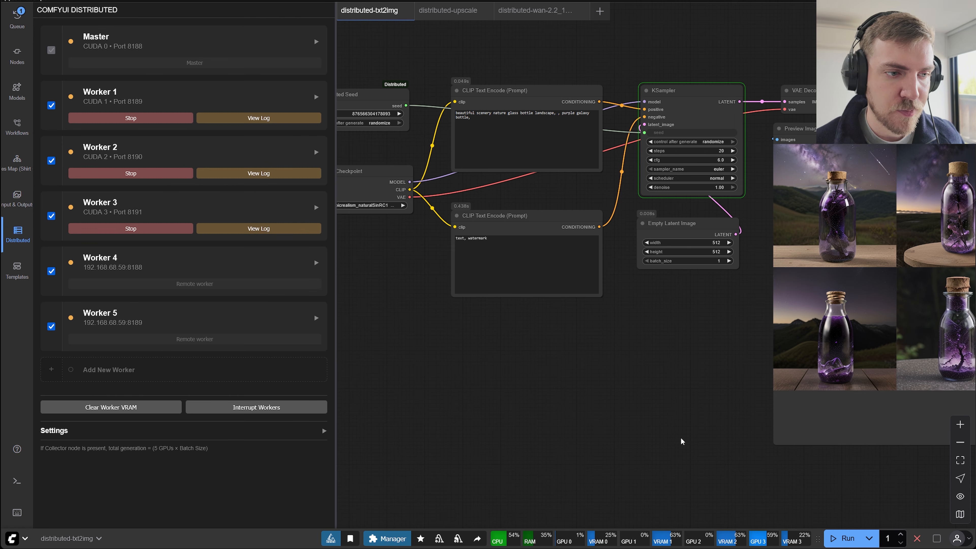
drag(681, 442, 488, 434)
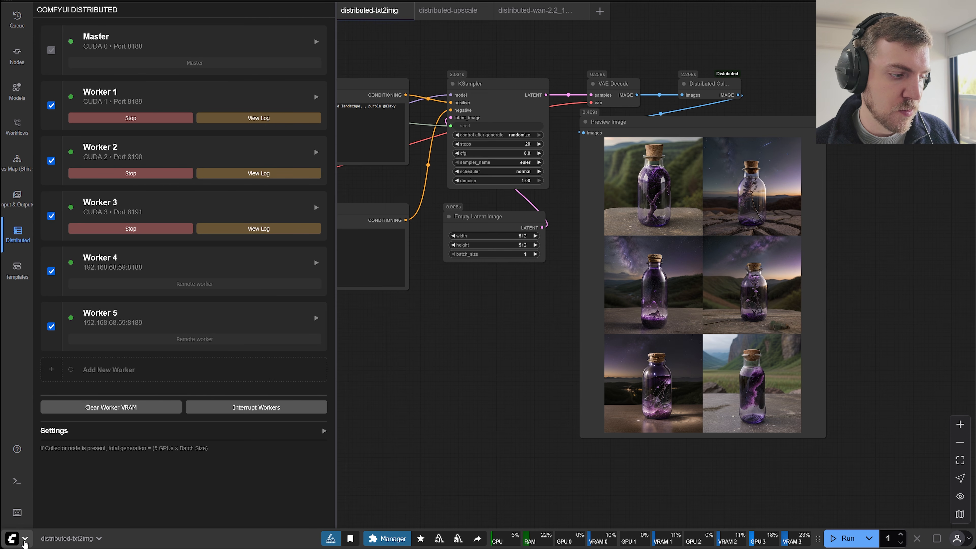
Load the Inpaint template from the template browser and dismiss the missing models notice.
click(12, 538)
click(65, 467)
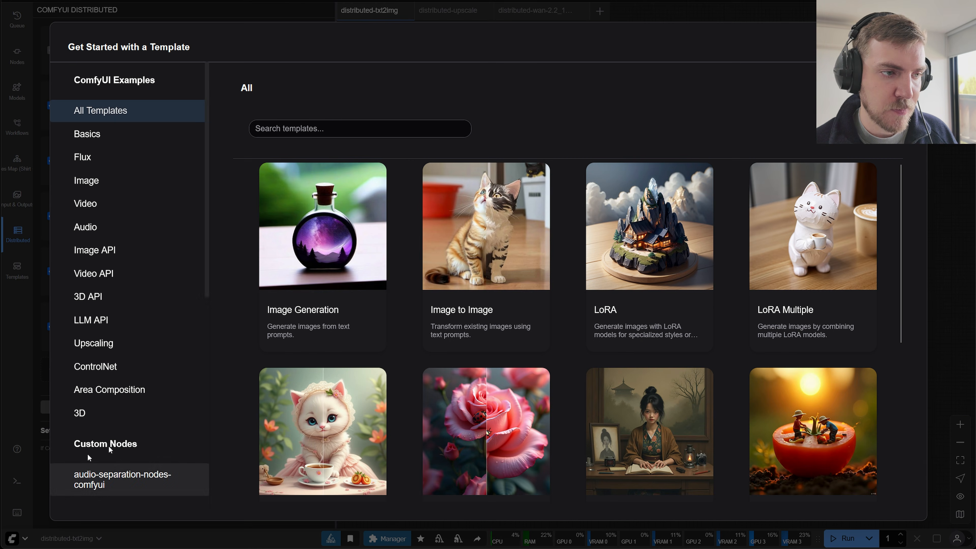
scroll(352, 325, down, 5)
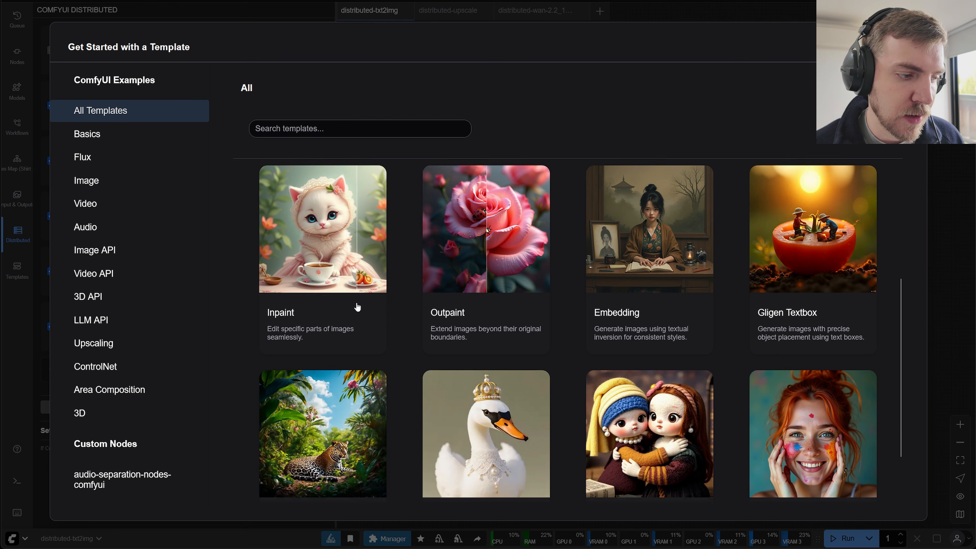
scroll(321, 401, up, 3)
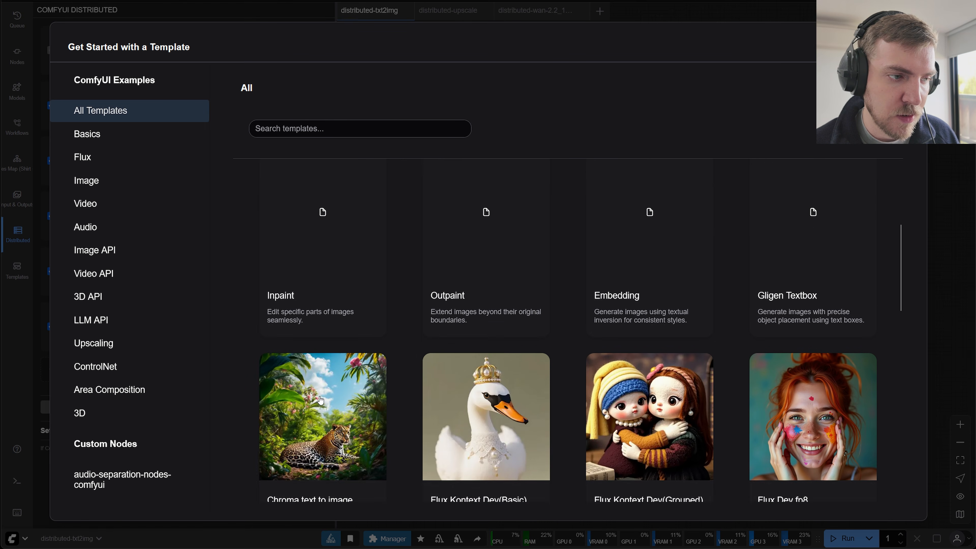
click(326, 317)
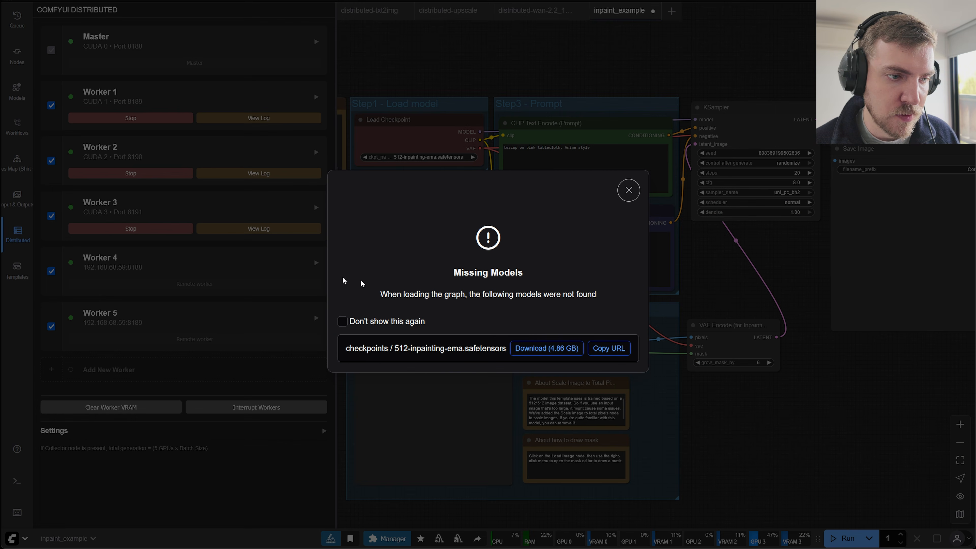
click(630, 190)
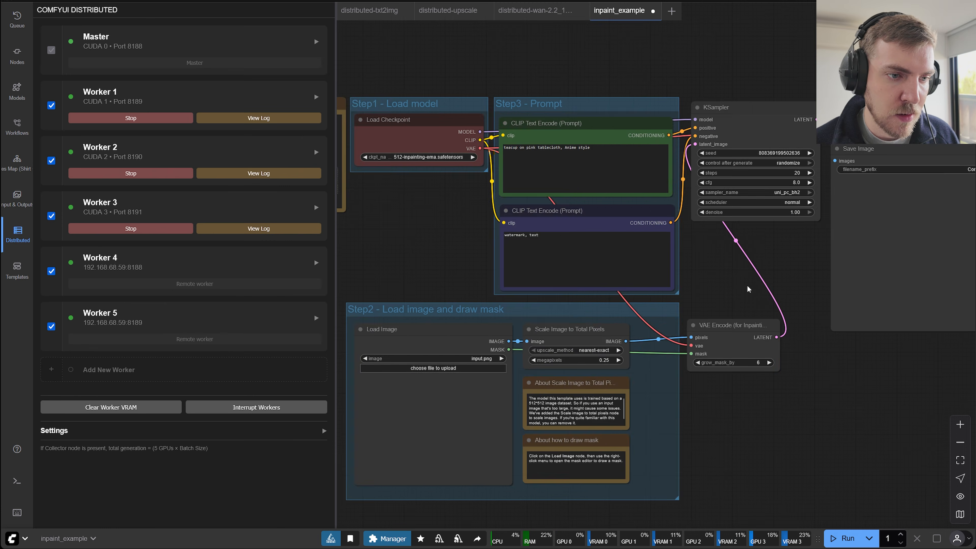
Set the checkpoint to 1_5\epicrealism_naturalSinRC1VAE.safetensors and load 1.png in the Load Image node.
drag(410, 166, 543, 177)
click(543, 175)
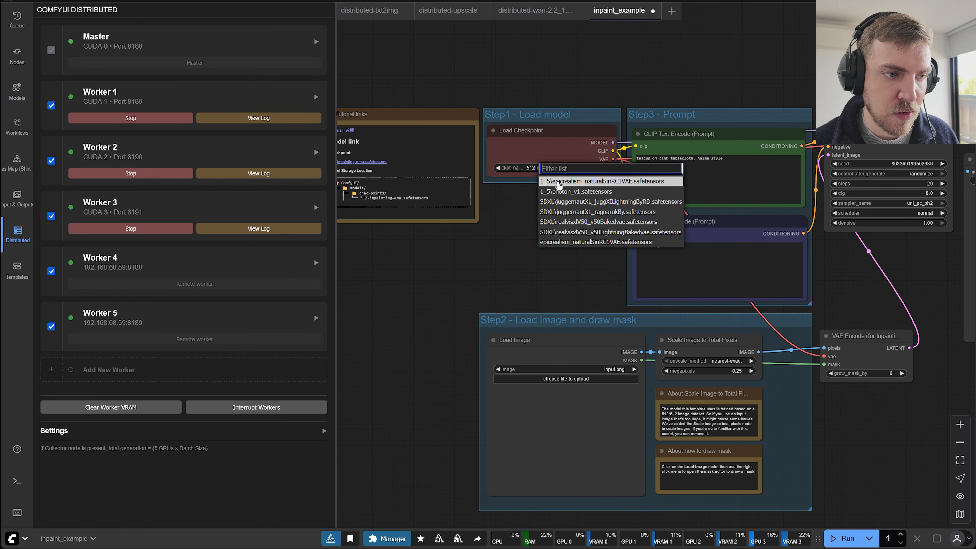
click(580, 182)
drag(520, 269, 501, 179)
click(613, 280)
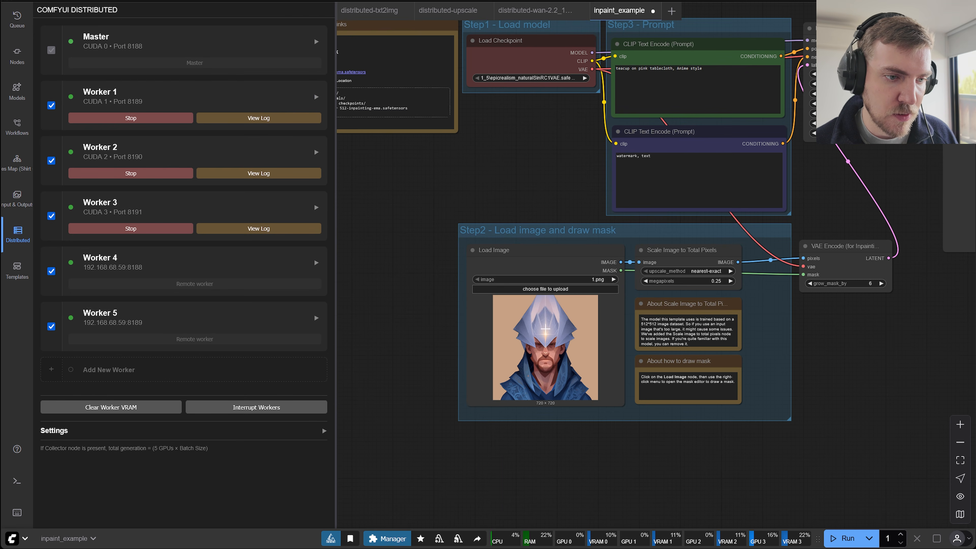
Paint a mask over the man's face in the mask editor for the loaded image and save it.
right_click(545, 328)
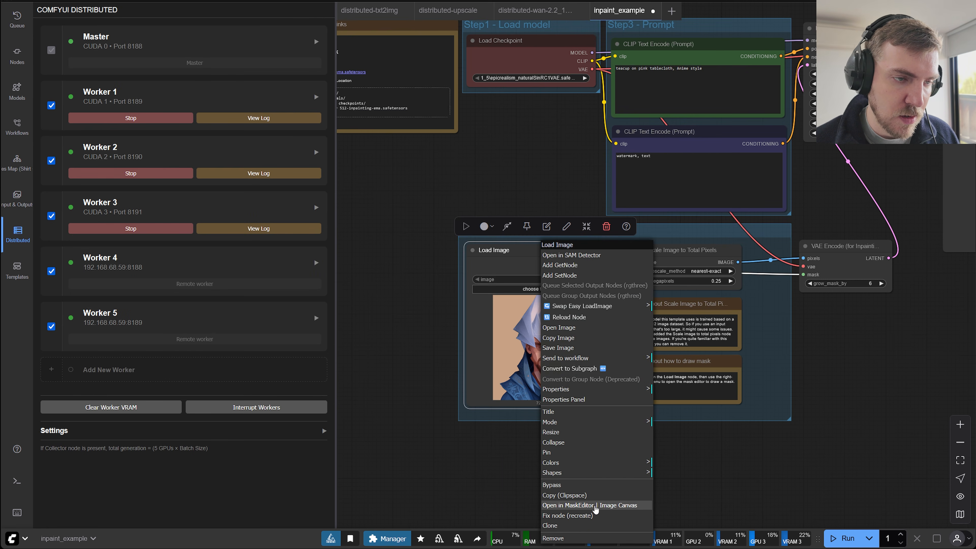
click(757, 480)
drag(740, 469, 808, 496)
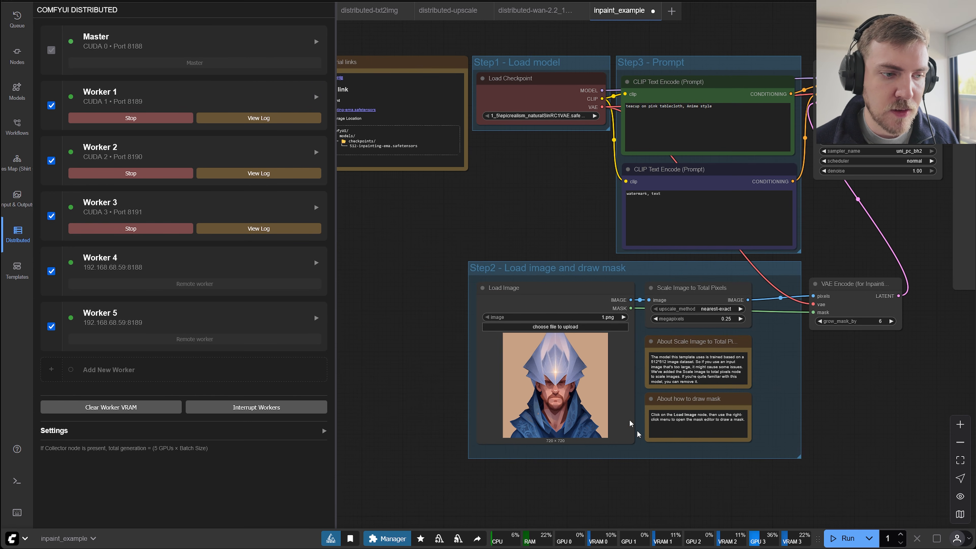
right_click(582, 372)
click(652, 506)
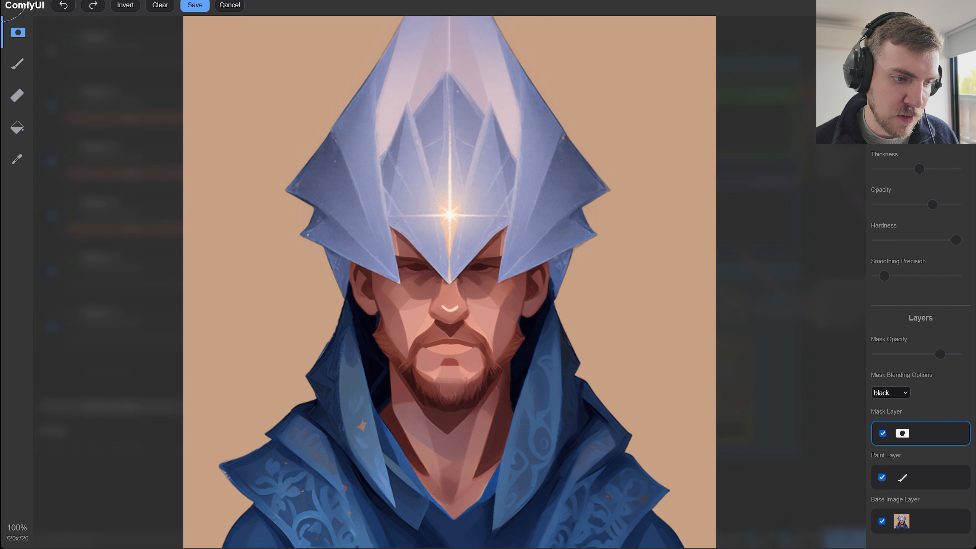
mouse_move(371, 223)
mouse_down()
mouse_move(368, 297)
mouse_move(444, 252)
mouse_move(491, 326)
mouse_move(498, 302)
mouse_move(471, 256)
mouse_up()
click(194, 5)
drag(858, 381, 822, 410)
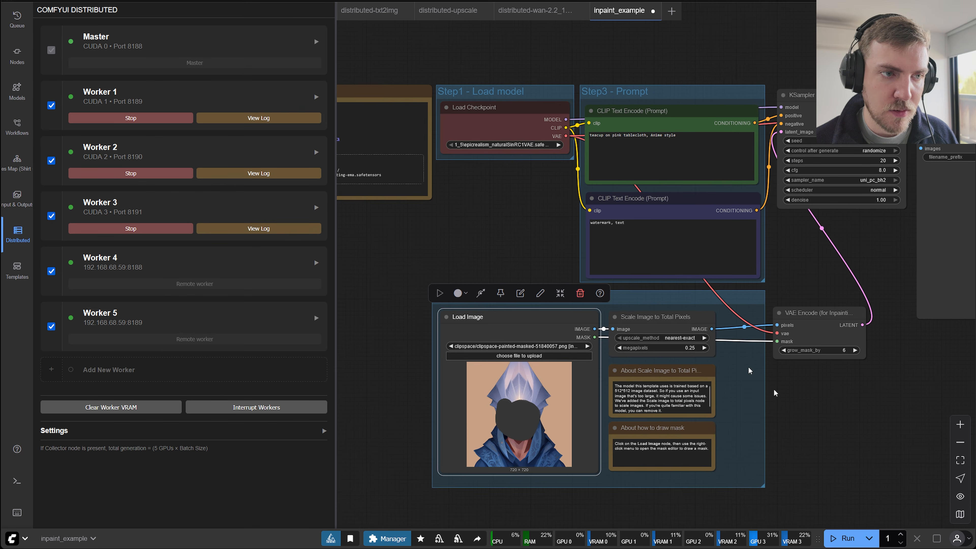
Replace the positive prompt text with "a man's face".
scroll(498, 179, up, 1)
scroll(605, 162, up, 5)
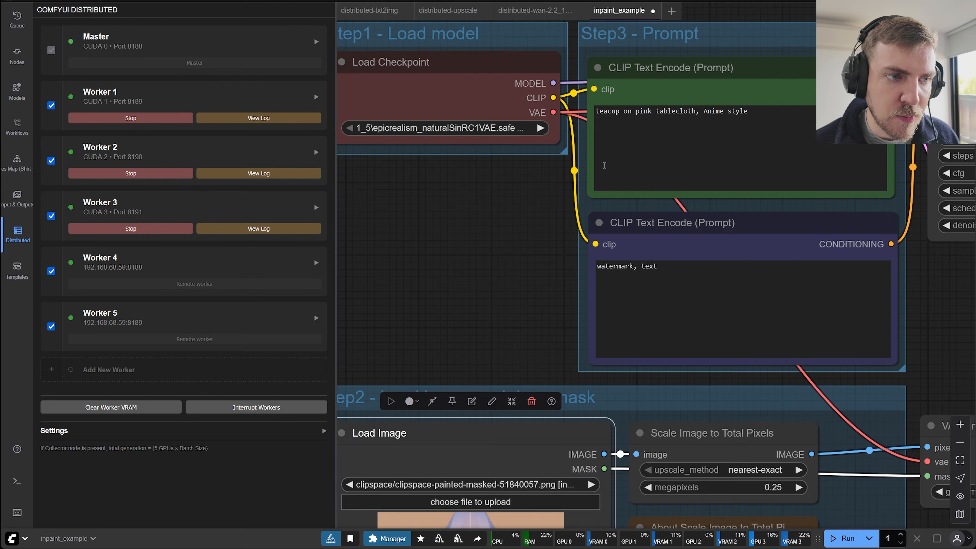
drag(531, 210, 376, 313)
click(600, 217)
drag(595, 216, 441, 216)
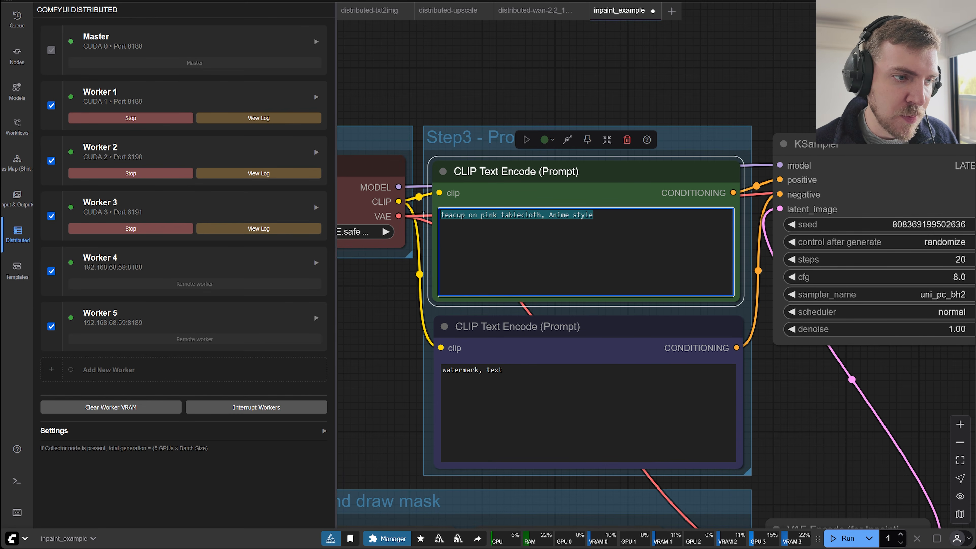
key(BackSpace)
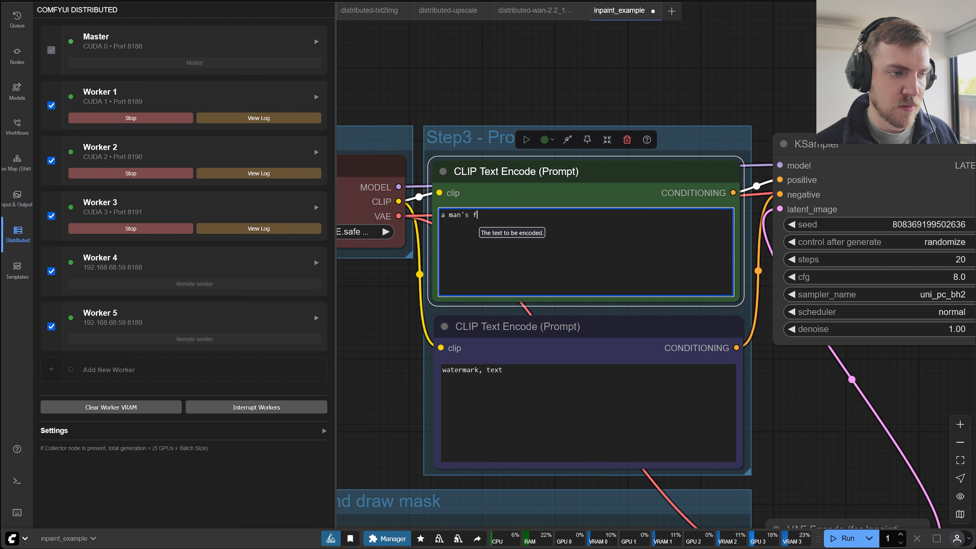
Set the KSampler's denoise to 0.60.
drag(848, 410, 755, 399)
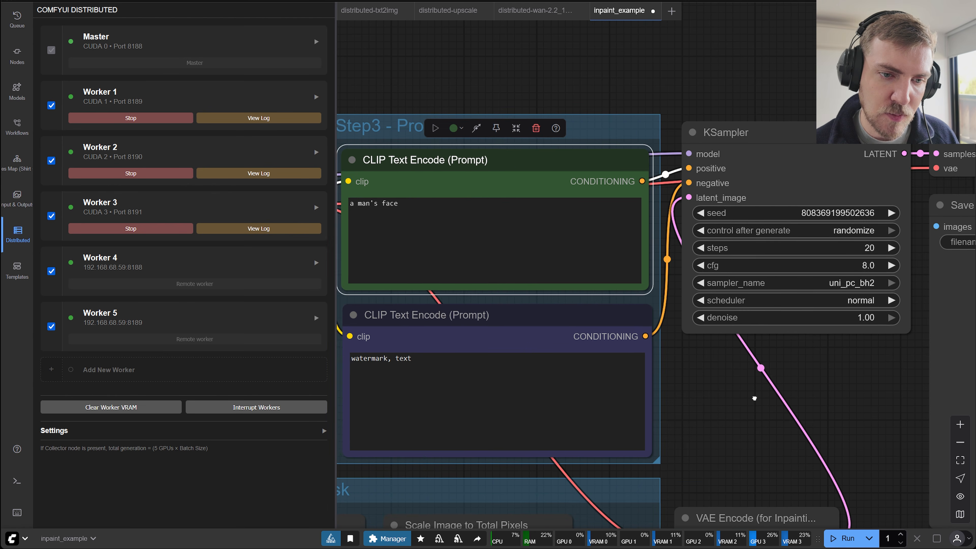
click(873, 318)
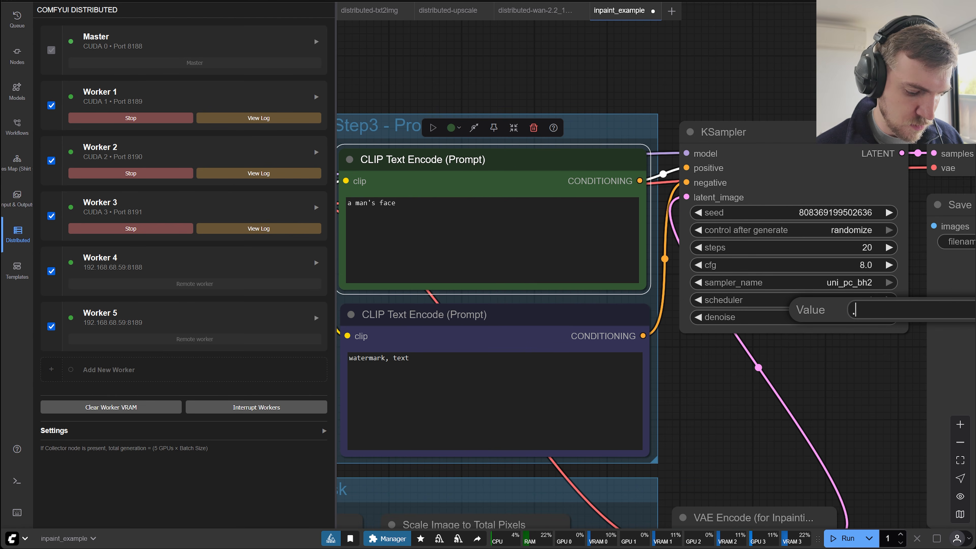
text(.6)
key(Return)
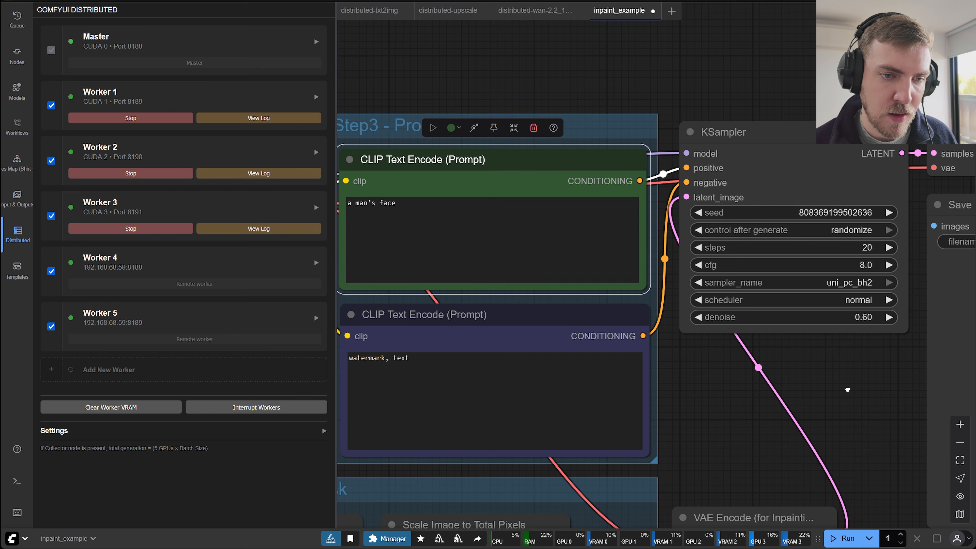
Add a Distributed Seed node below the KSampler and connect its seed output to the KSampler's seed input.
drag(848, 389, 842, 299)
scroll(807, 348, down, 3)
scroll(589, 316, down, 3)
drag(788, 320, 777, 316)
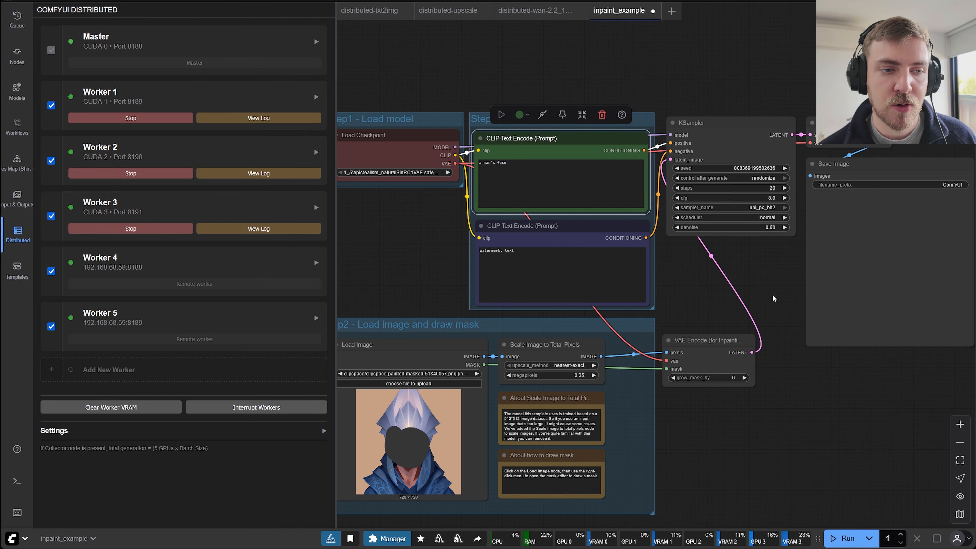
double_click(763, 283)
text(d)
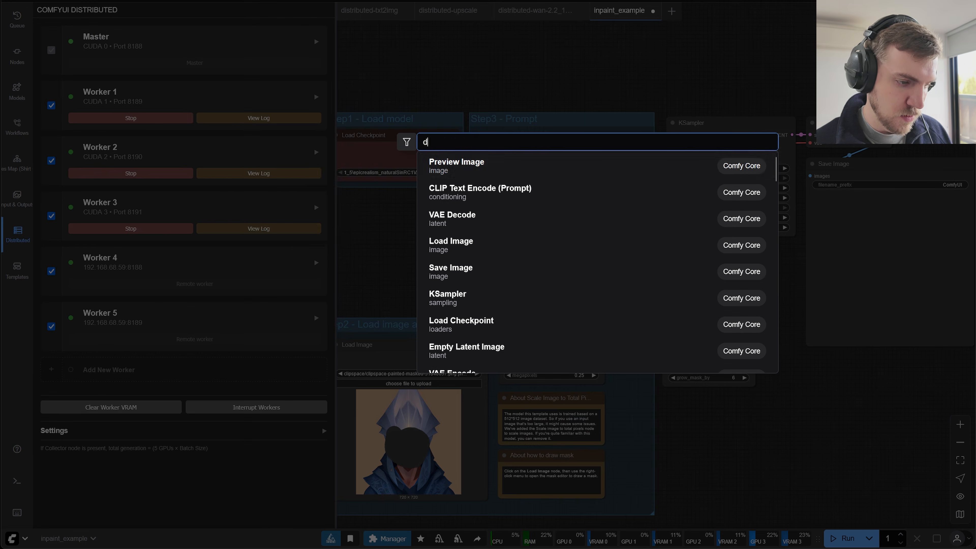
text(ist)
key(Return)
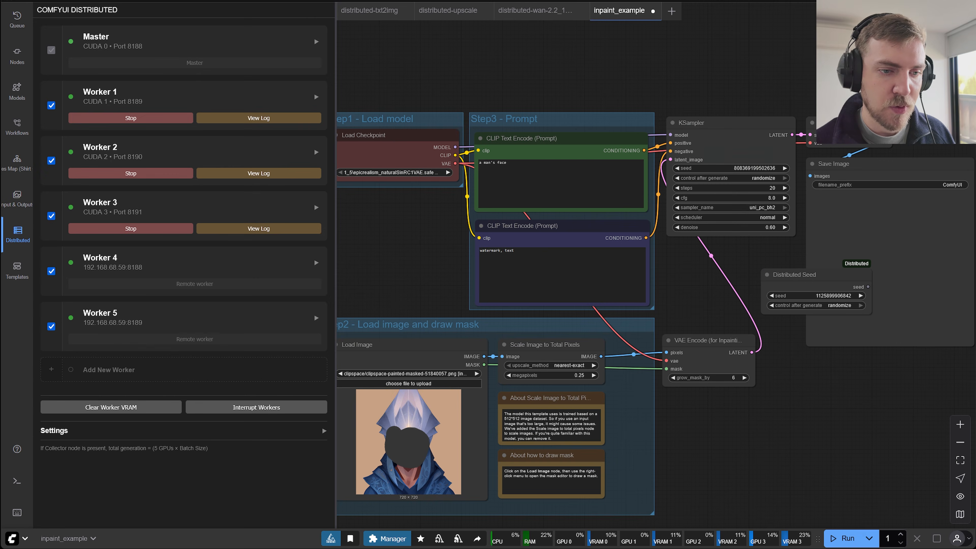
drag(800, 276, 766, 279)
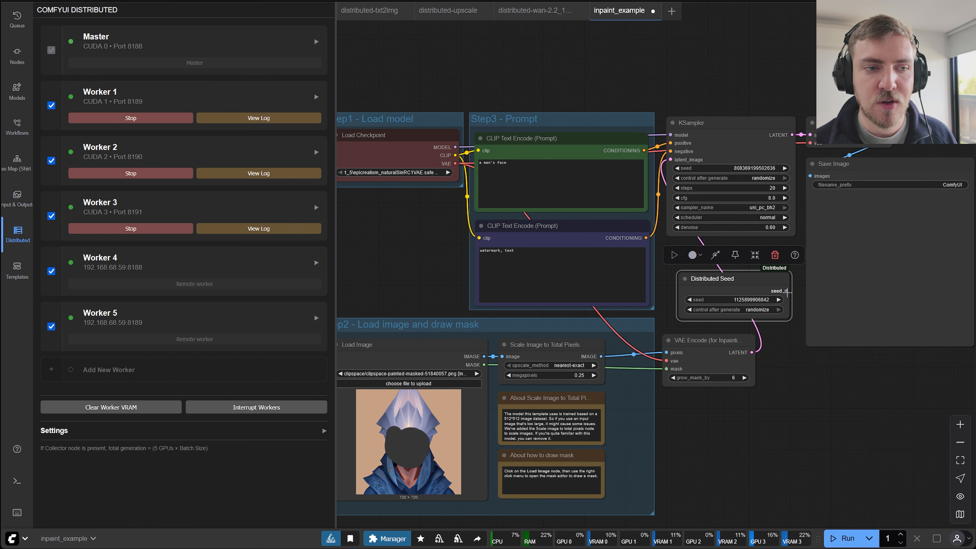
drag(786, 291, 671, 170)
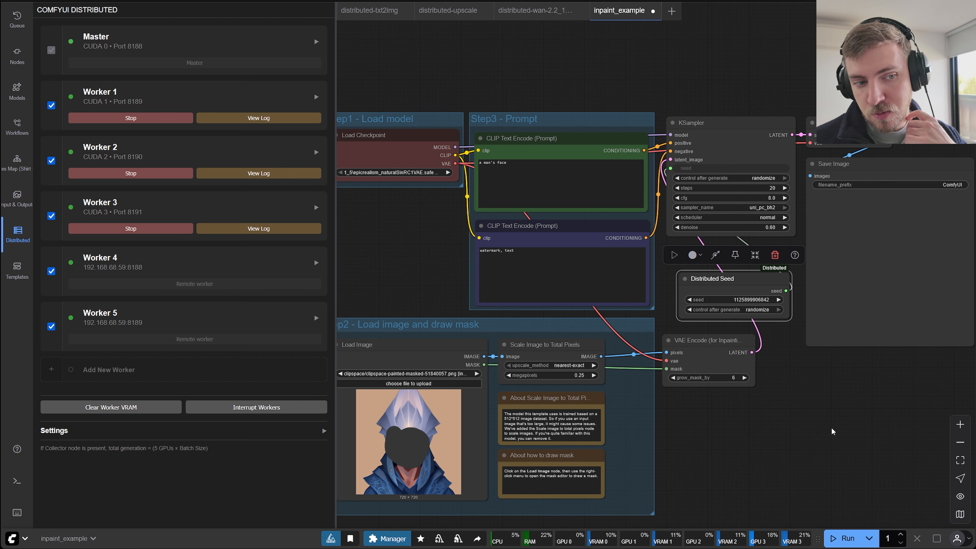
Examine the Distributed Seed node's settings and its connection to the KSampler.
drag(773, 330, 745, 338)
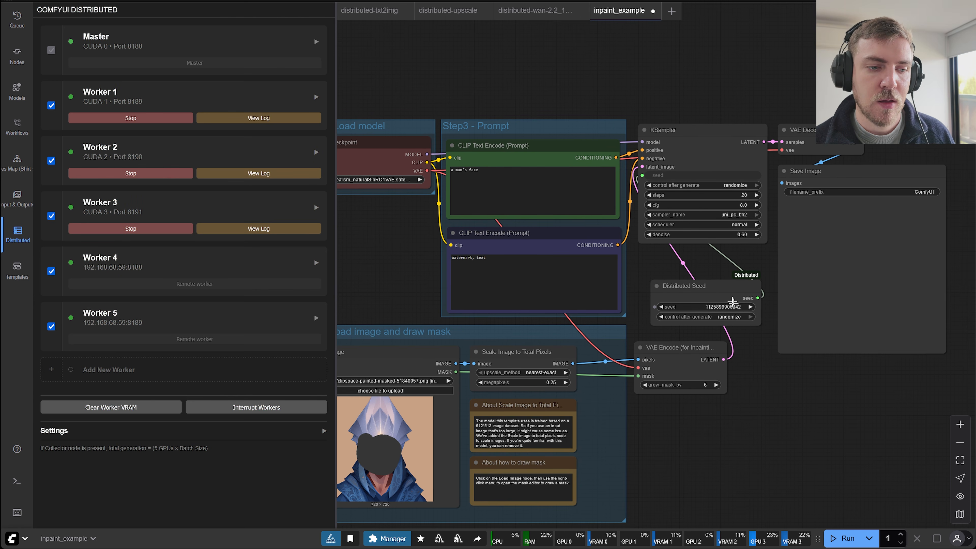
click(729, 289)
scroll(729, 288, up, 5)
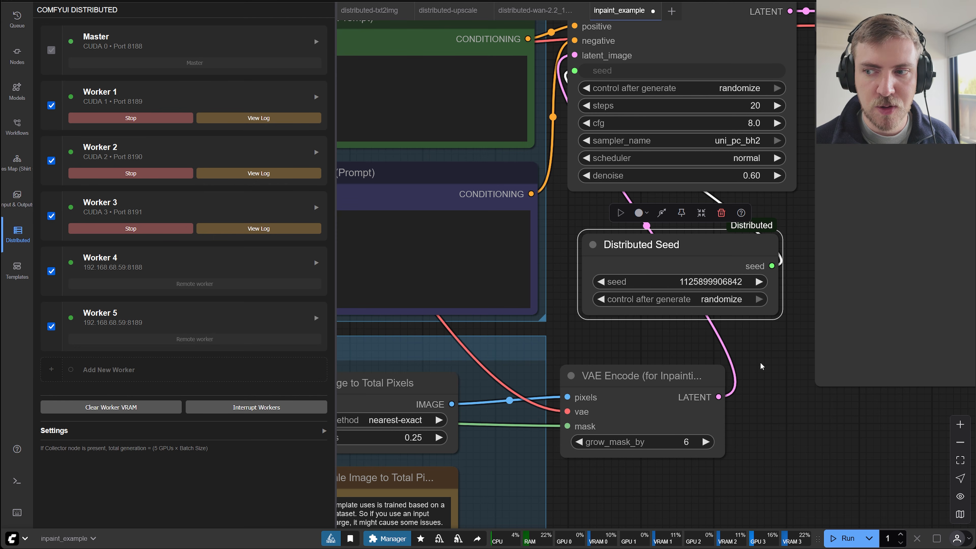
drag(780, 396, 754, 398)
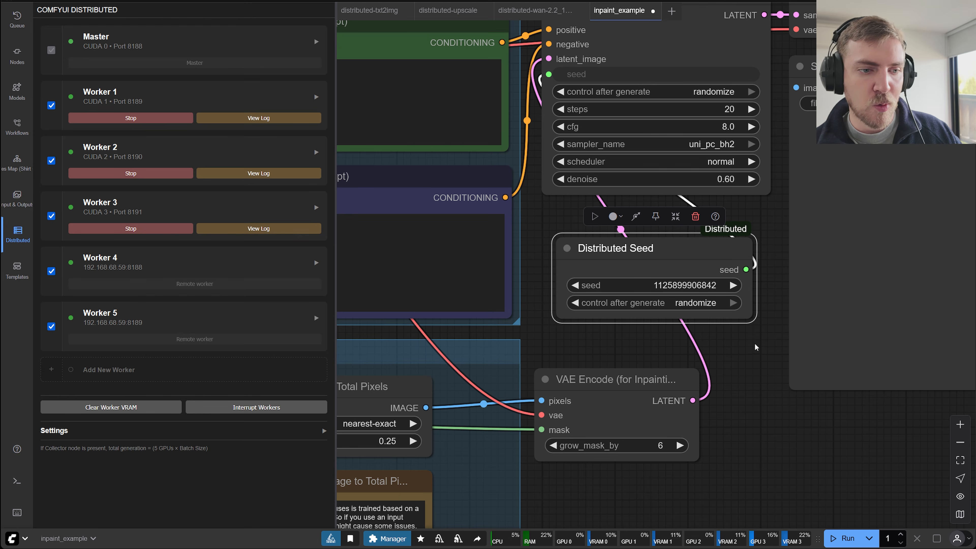
scroll(757, 346, up, 4)
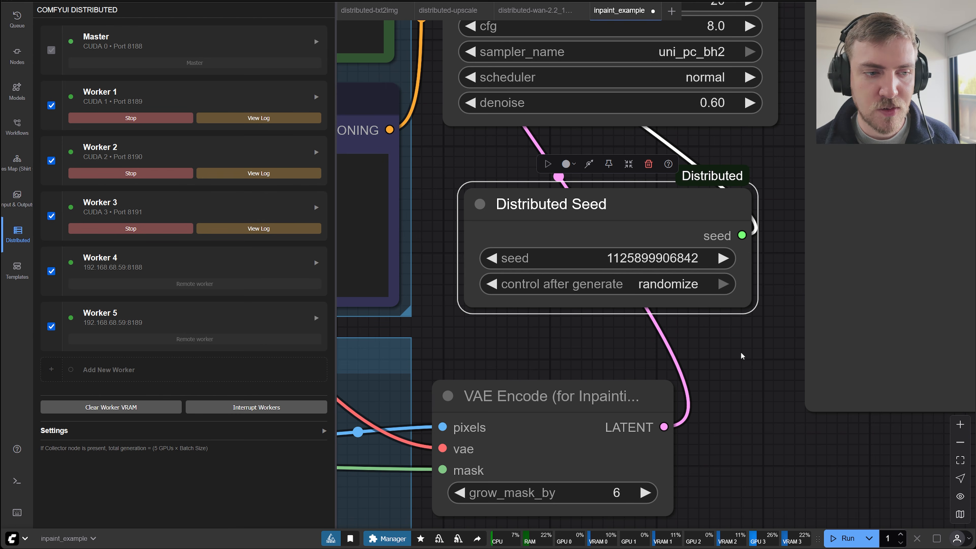
scroll(742, 353, down, 4)
Add a Distributed Collector node near the VAE Decode node.
drag(705, 379, 570, 353)
drag(639, 305, 869, 252)
drag(736, 286, 541, 349)
double_click(540, 256)
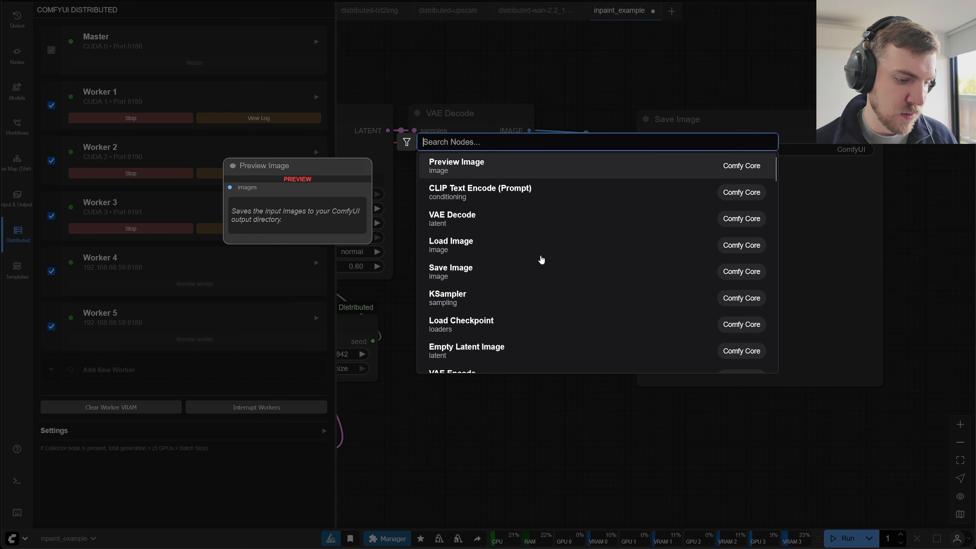
text(collect)
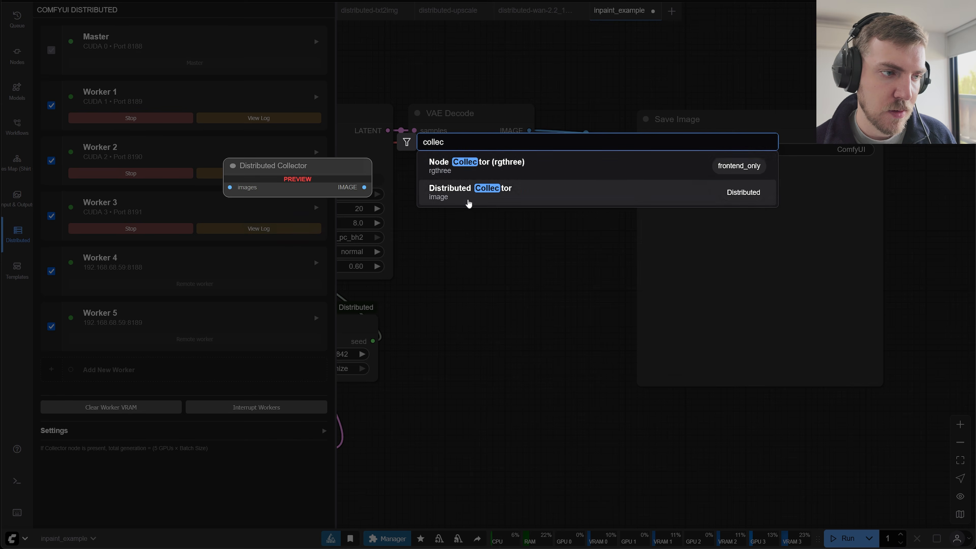
click(467, 194)
Wire the VAE Decode image through the Distributed Collector into Save Image and line the nodes up in a row.
drag(530, 131, 546, 263)
drag(636, 263, 643, 137)
scroll(604, 223, down, 1)
drag(604, 223, 603, 103)
drag(706, 204, 715, 198)
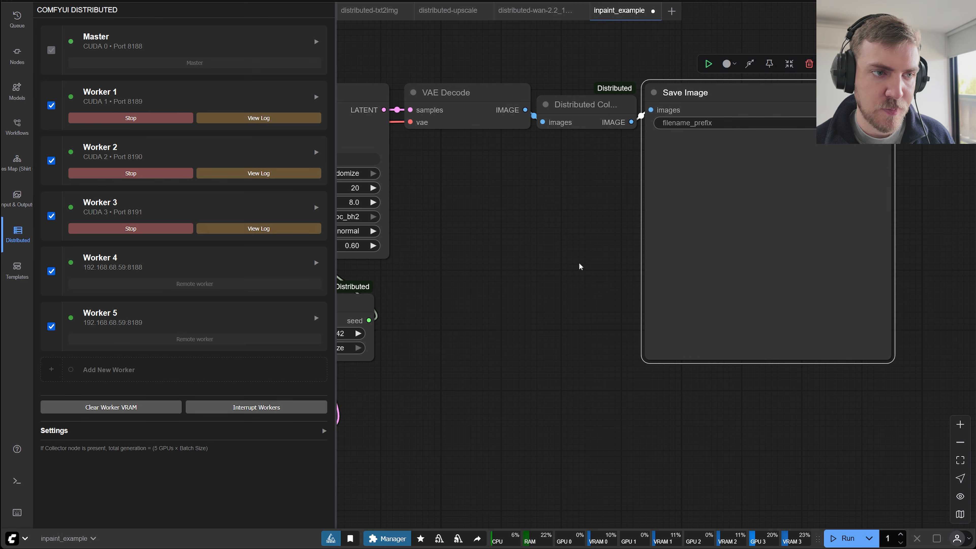
Run the inpaint workflow on the master and all five workers and bring the Save Image node into view.
click(559, 285)
drag(557, 288, 852, 326)
scroll(836, 288, down, 2)
drag(835, 287, 942, 148)
scroll(942, 148, down, 3)
drag(891, 262, 922, 274)
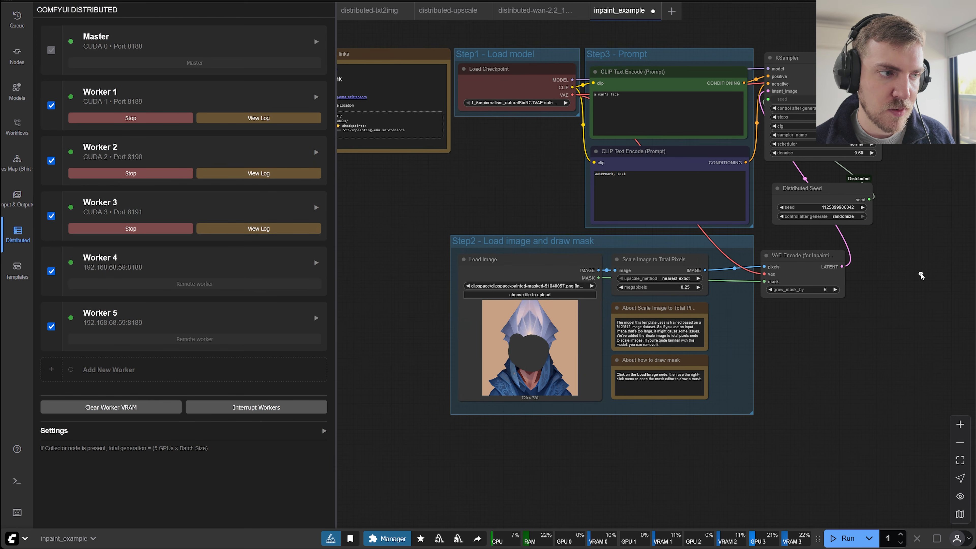
click(847, 538)
drag(845, 369, 734, 391)
drag(803, 375, 667, 381)
drag(769, 375, 547, 400)
scroll(557, 338, up, 1)
drag(518, 249, 460, 296)
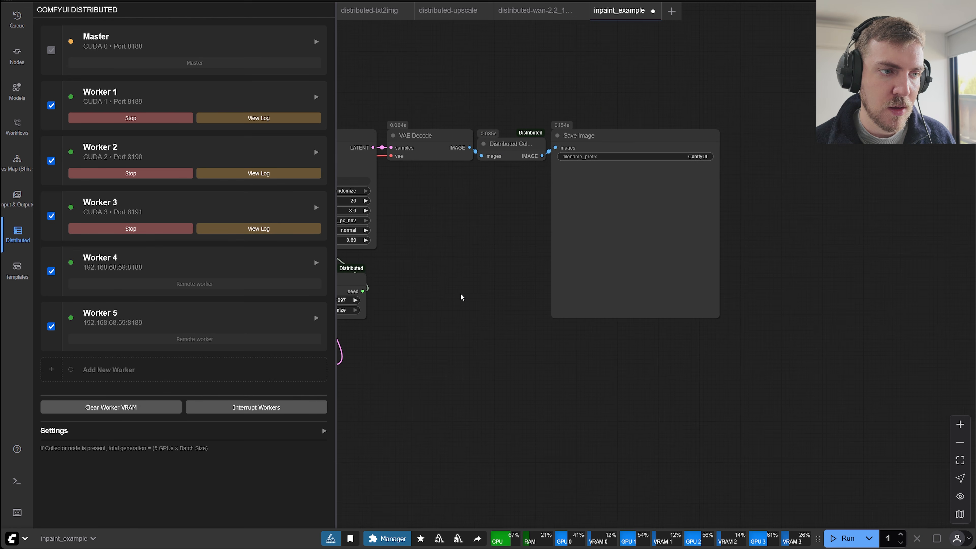
View the generated images individually in the Save Image node, return to the grid and review the workflow.
click(588, 197)
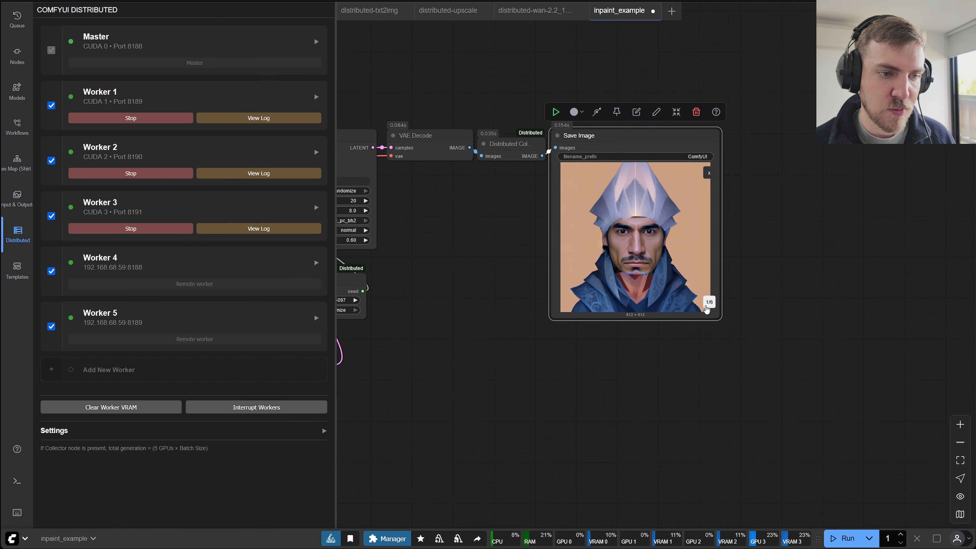
click(706, 307)
click(706, 307)
click(707, 307)
click(709, 173)
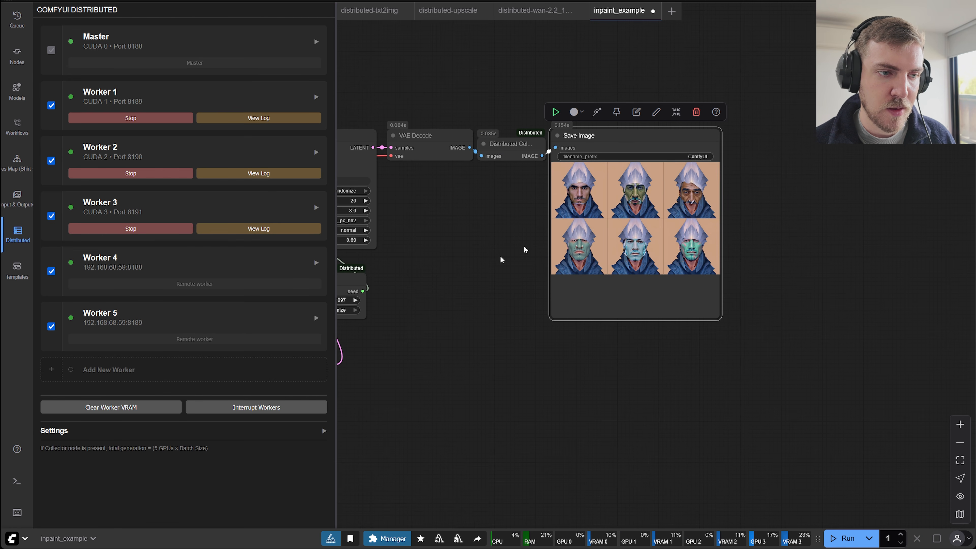
drag(498, 258, 714, 299)
scroll(818, 265, down, 3)
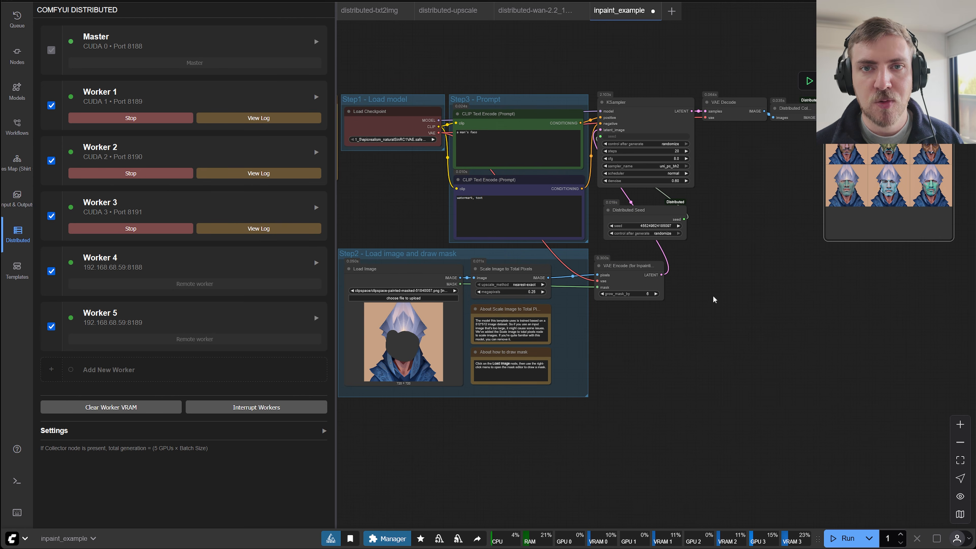
scroll(392, 372, up, 6)
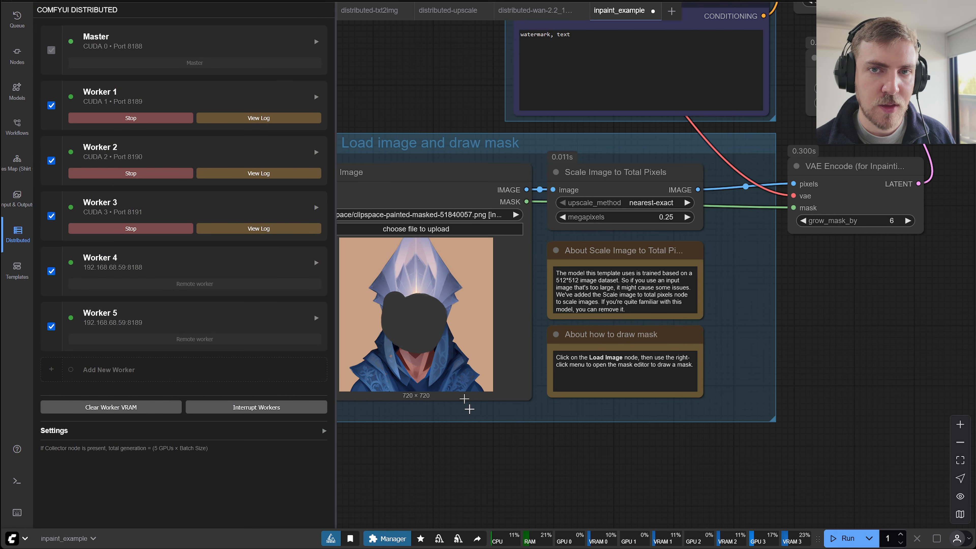
drag(489, 438, 536, 438)
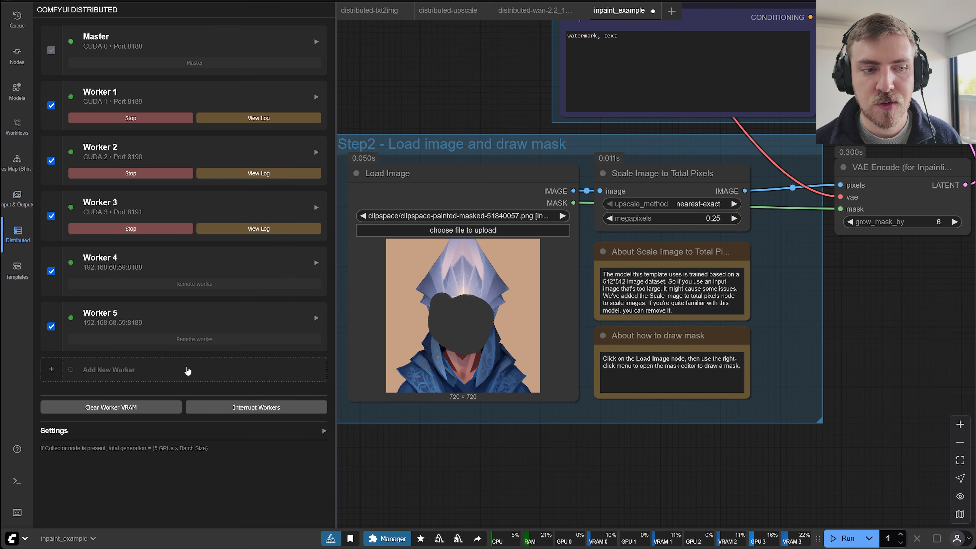
scroll(867, 368, down, 1)
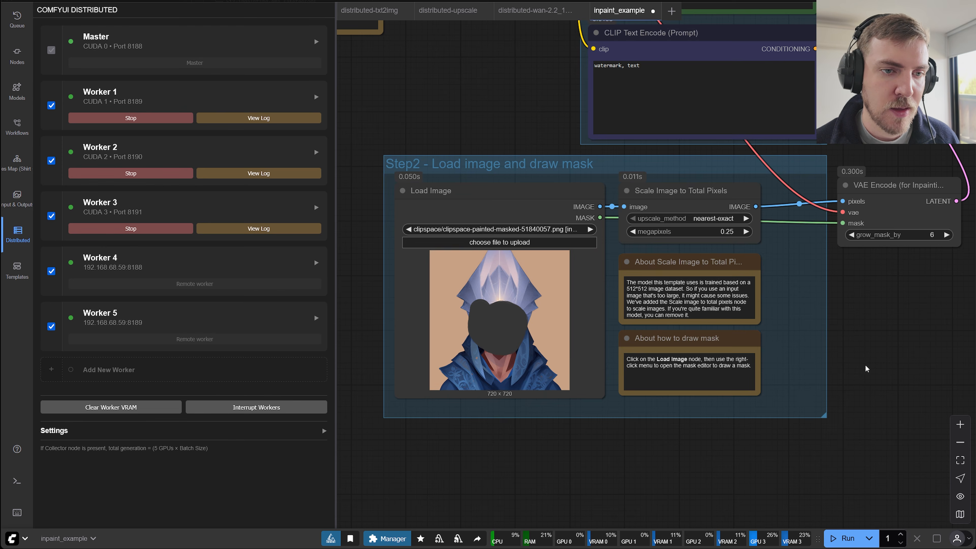
scroll(826, 410, down, 3)
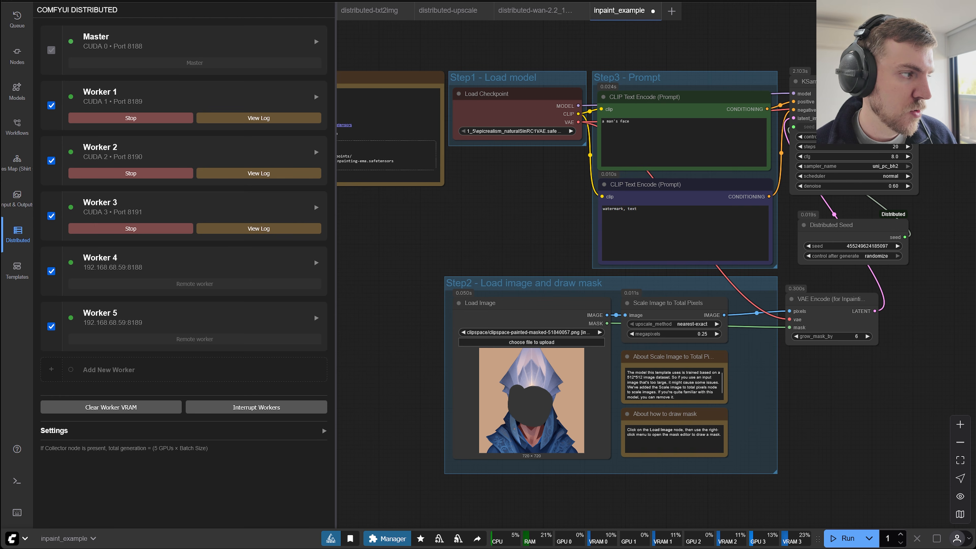
Switch to the distributed-wan-2.2_14b_t2v workflow and examine the Image Batch Divider node and its connections.
mouse_move(526, 20)
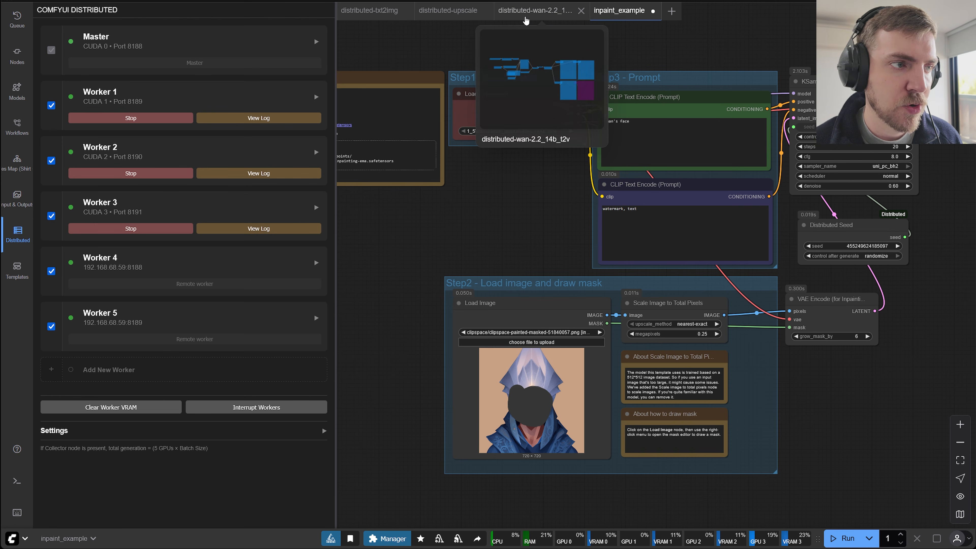
click(526, 15)
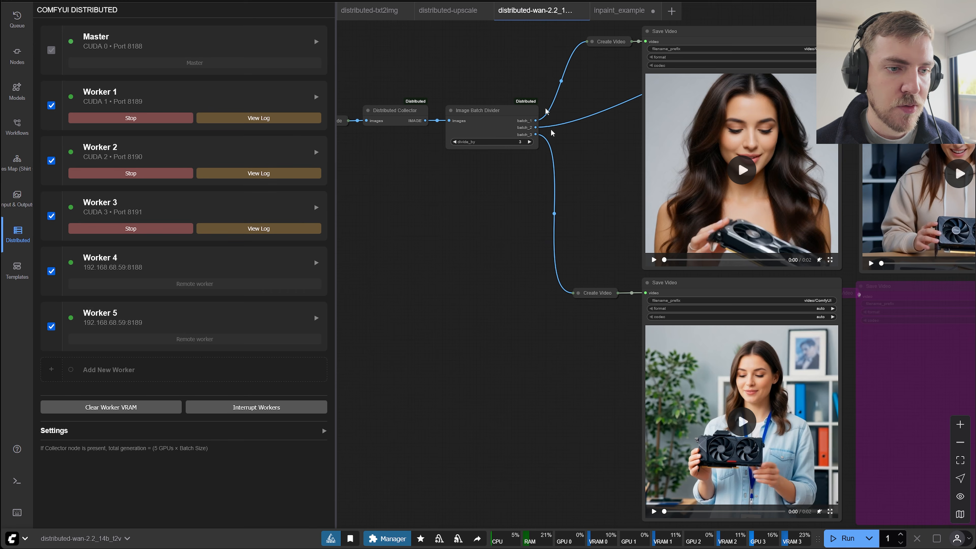
drag(476, 249, 596, 273)
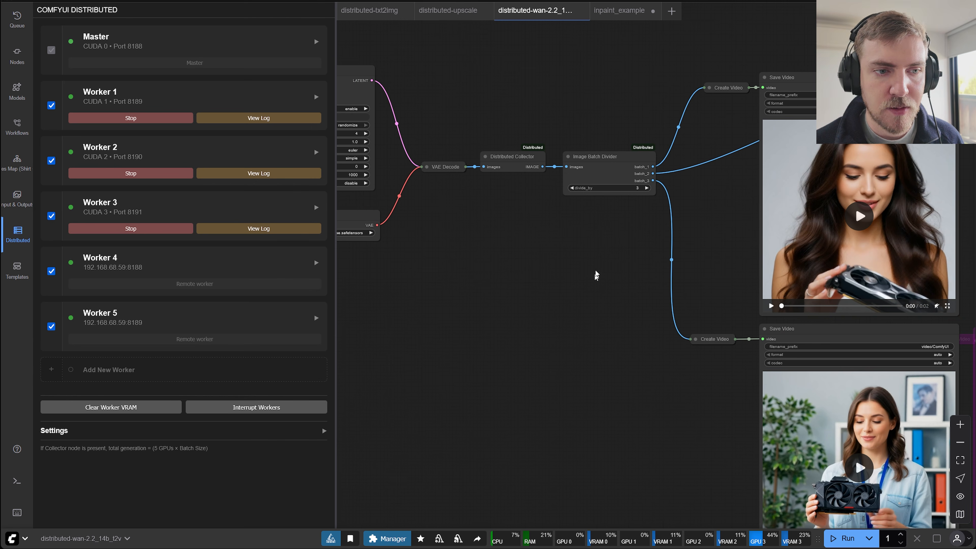
click(601, 159)
click(558, 262)
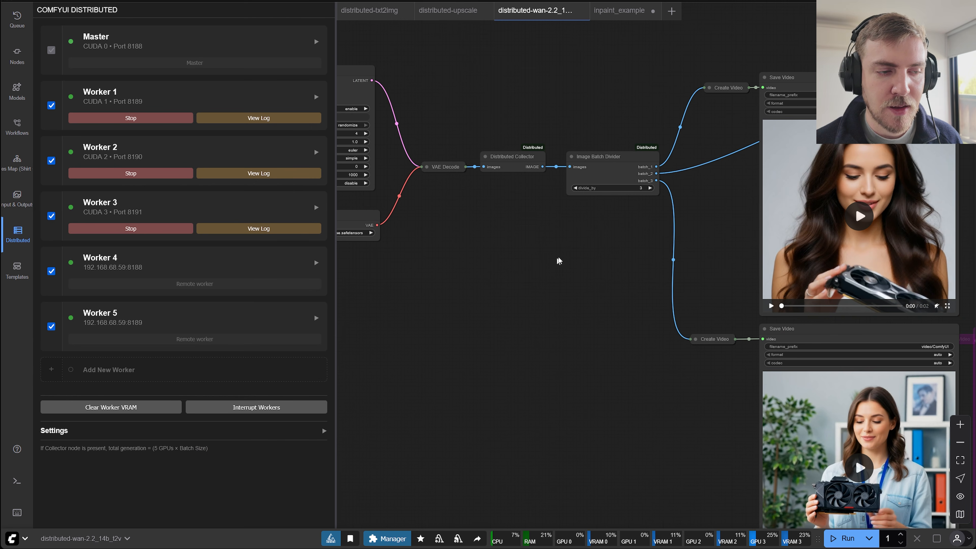
scroll(567, 288, up, 4)
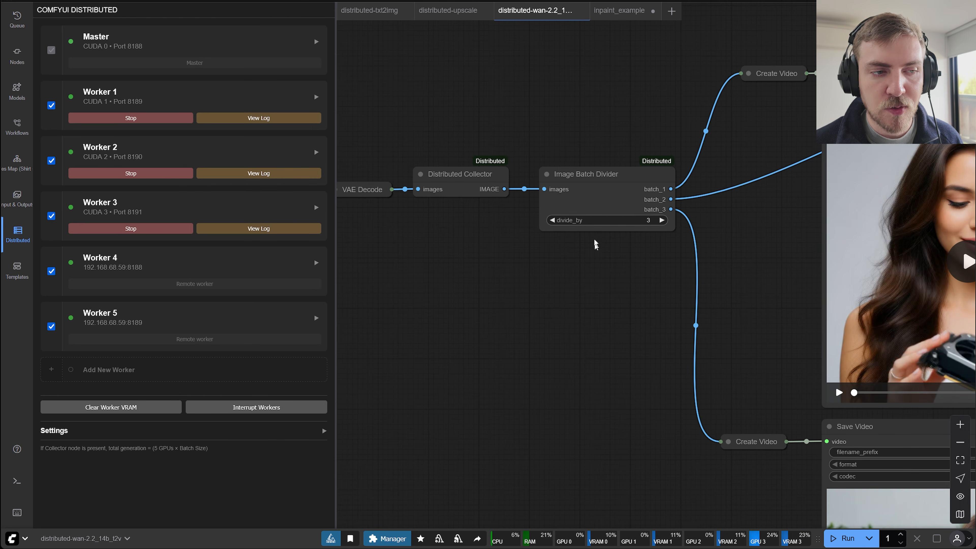
click(577, 178)
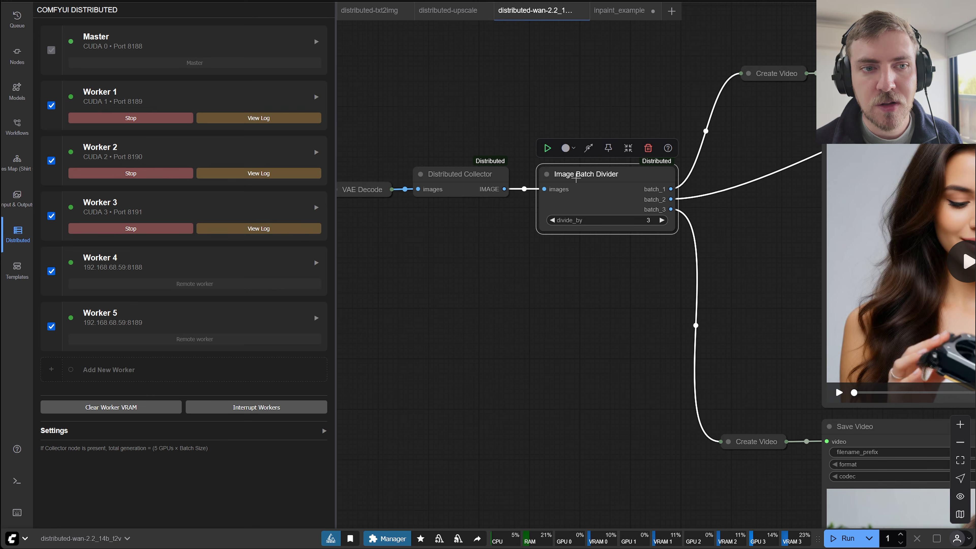
Shift the Save Video nodes in the upper row slightly upward in the video workflow.
click(606, 414)
scroll(517, 344, down, 3)
drag(517, 345, 456, 371)
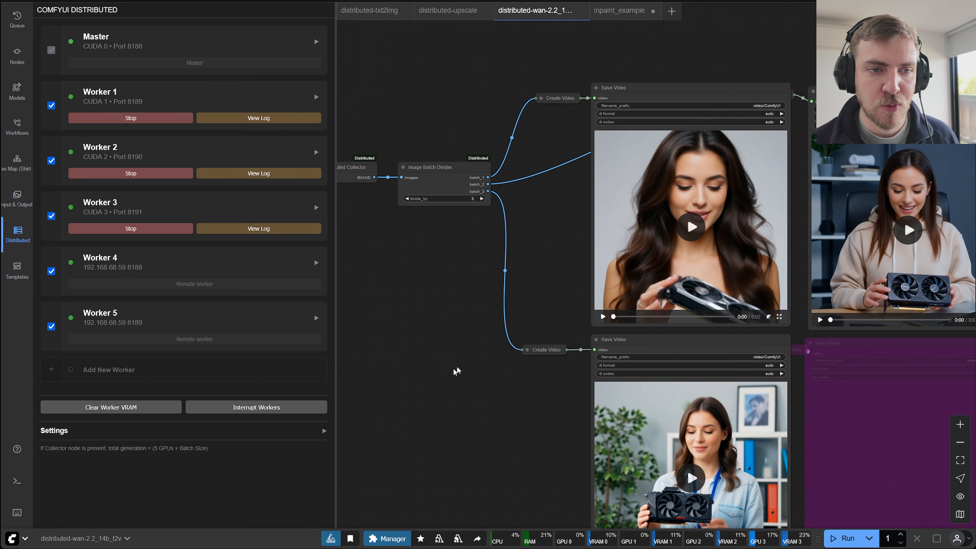
drag(706, 90, 692, 68)
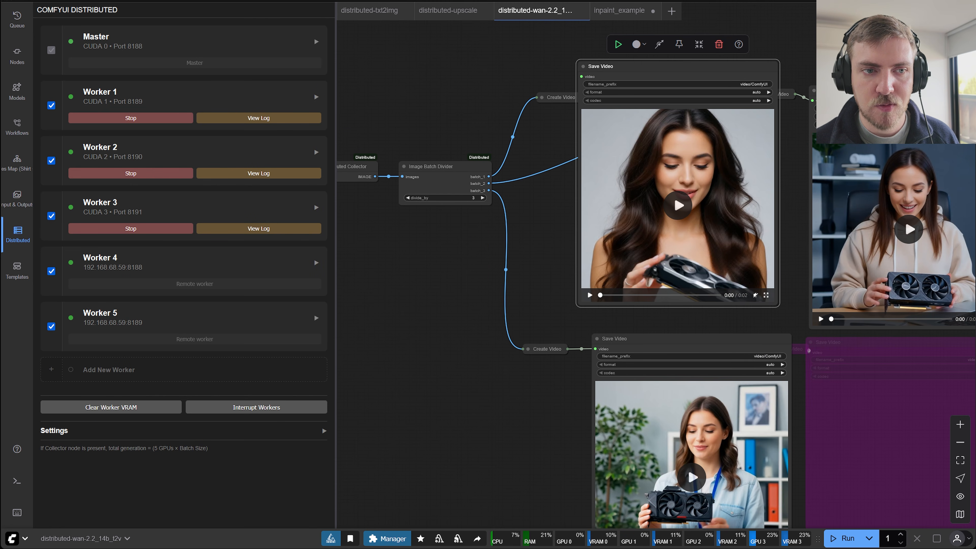
drag(839, 91, 850, 57)
click(495, 443)
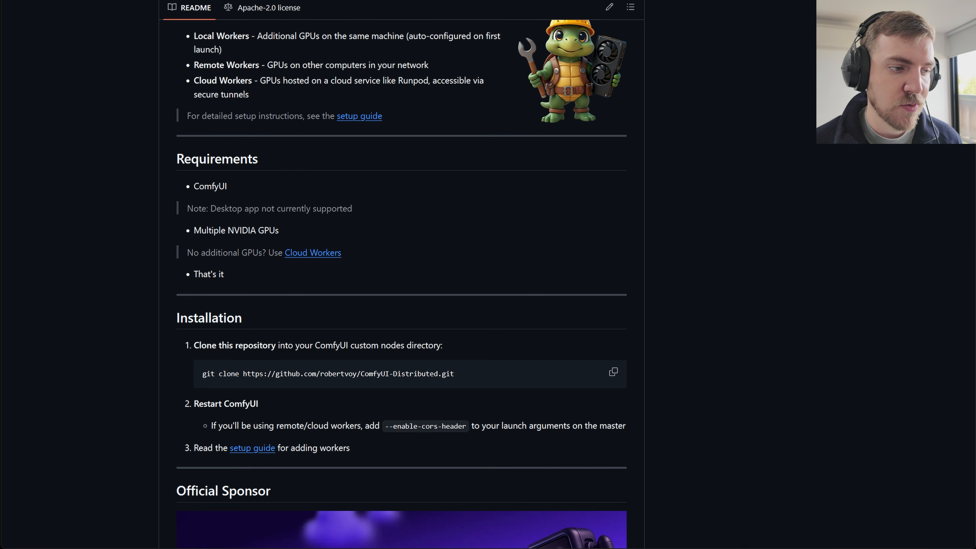
Read the worker setup guide linked from the ComfyUI-Distributed README on GitHub, and open the Storage page in Runpod.
click(259, 452)
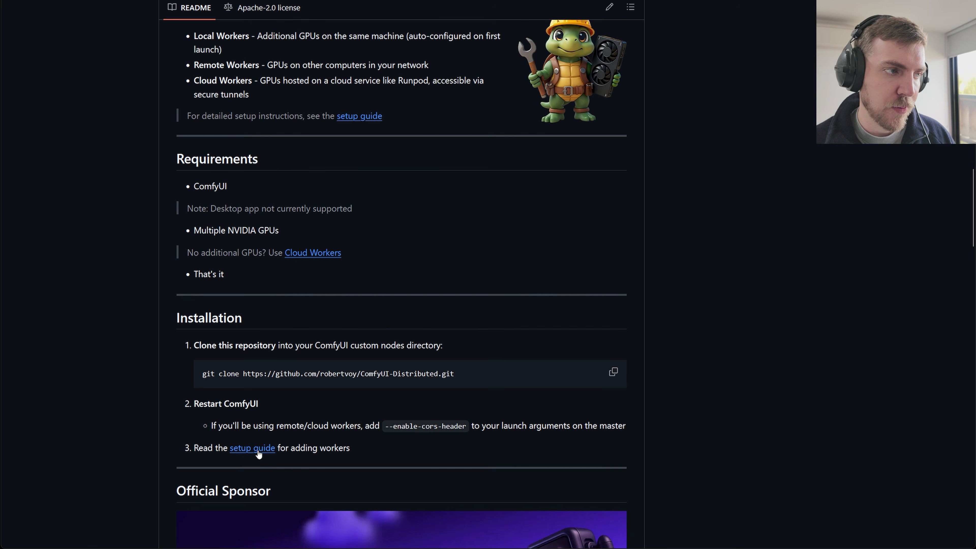
scroll(241, 279, down, 15)
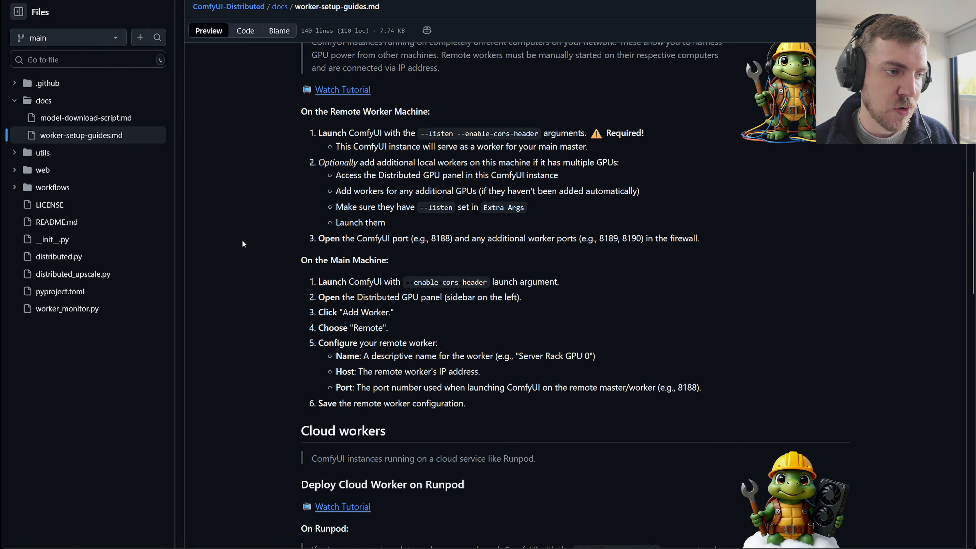
scroll(243, 244, down, 10)
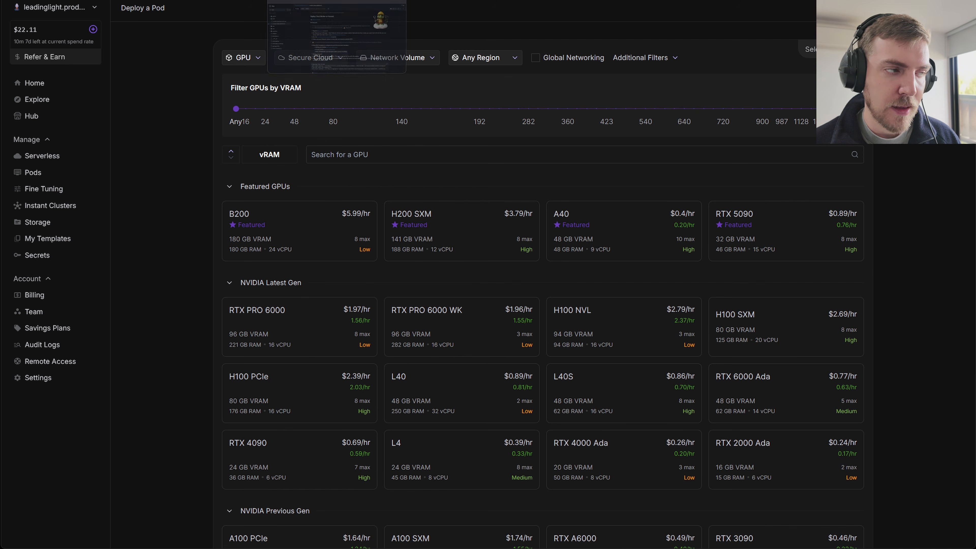
click(47, 227)
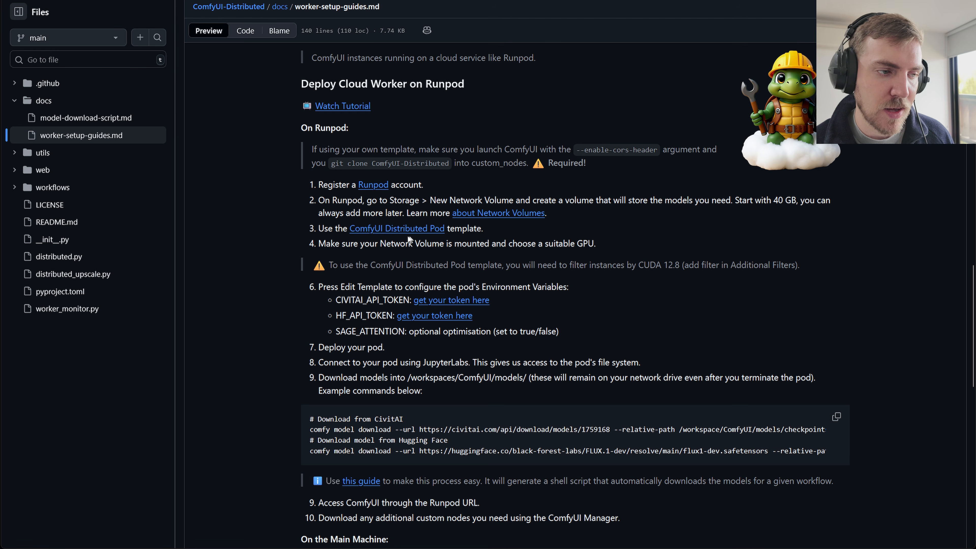
Start a Runpod deployment from the guide's ComfyUI Distributed Pod template and filter the GPUs by CUDA version 12.8.
click(396, 232)
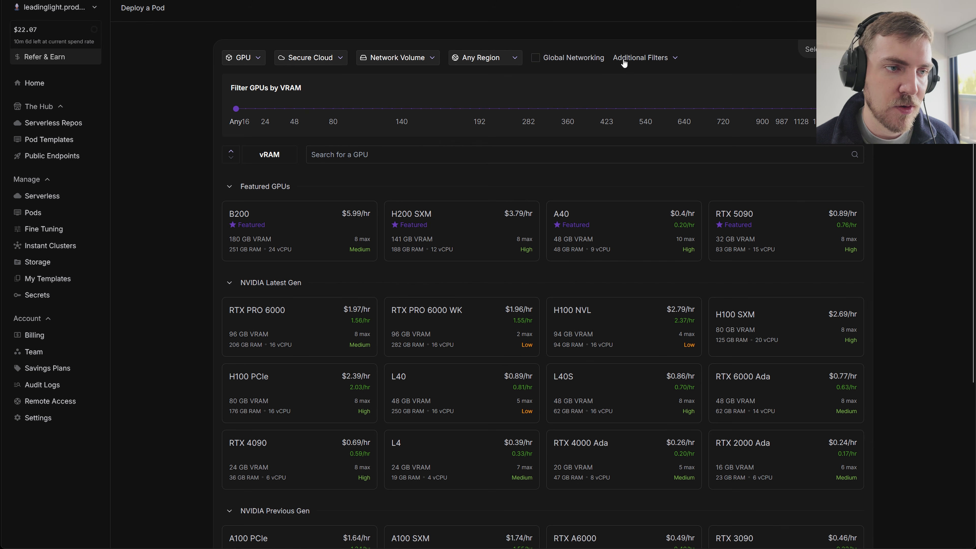
click(639, 59)
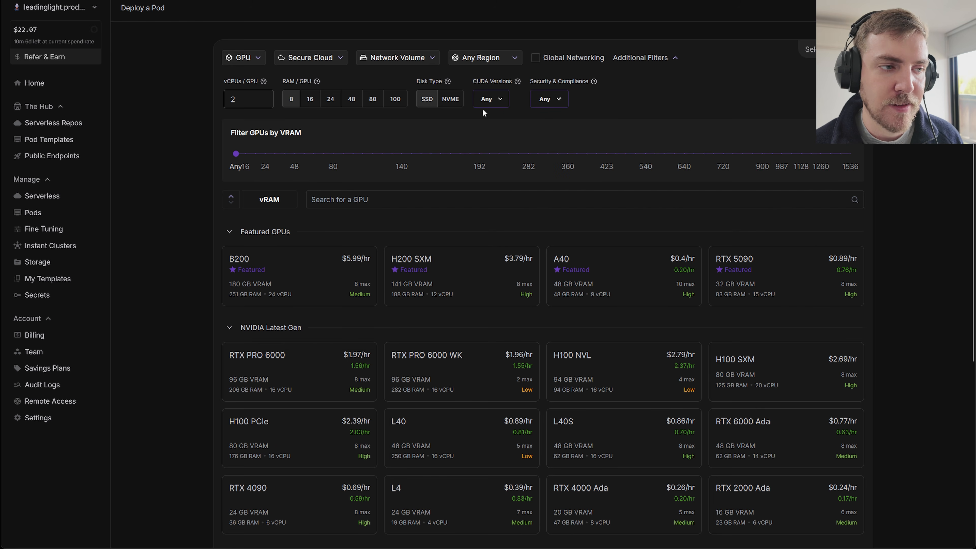
click(492, 98)
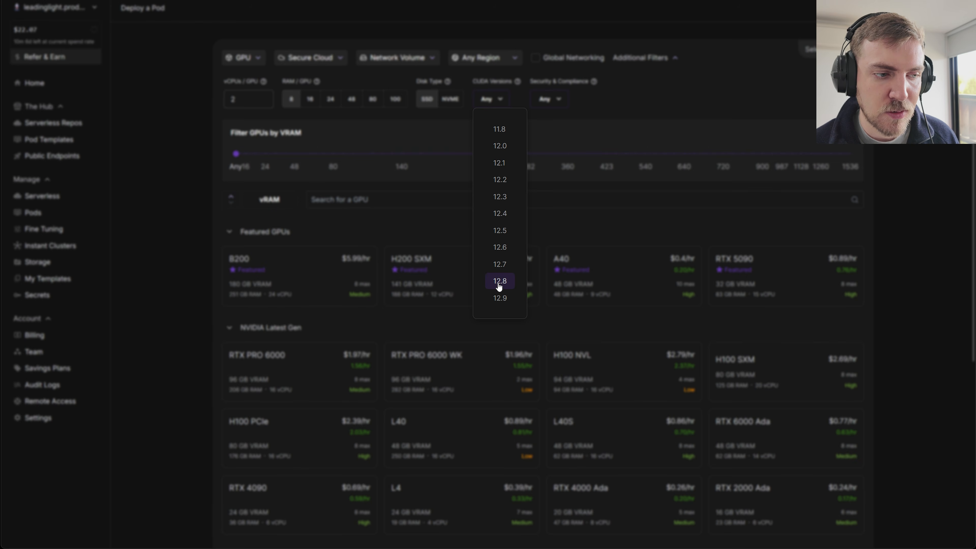
click(499, 285)
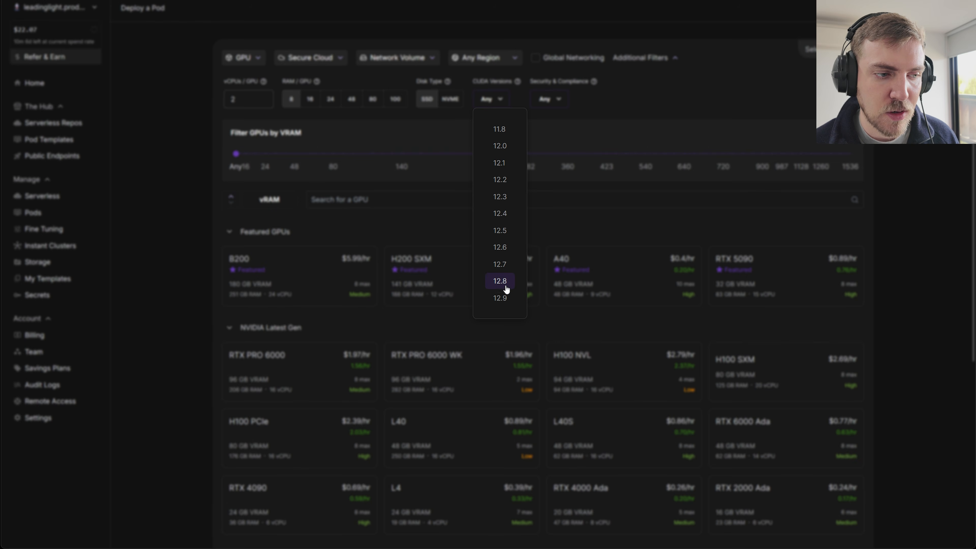
click(638, 94)
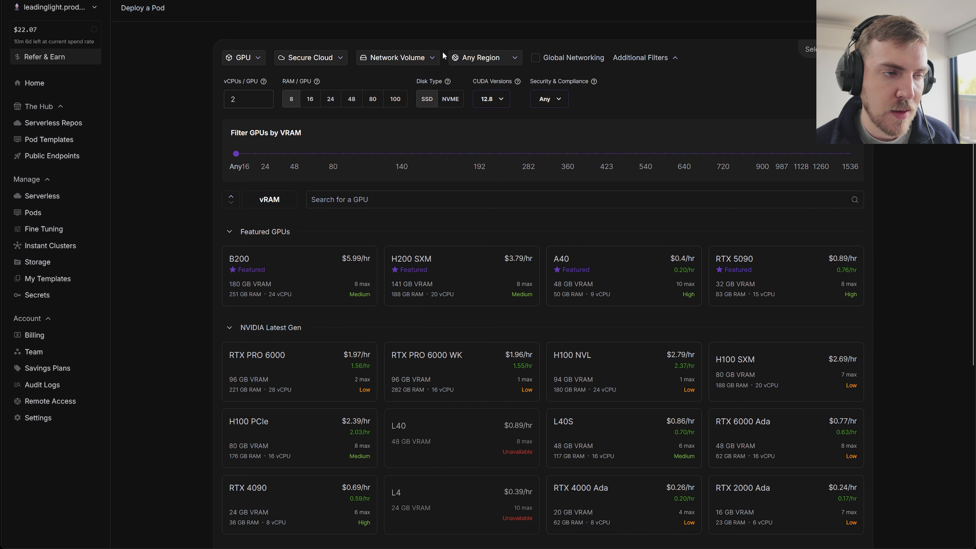
Check the available network volumes without choosing one and select the RTX 5090 GPU for the pod.
click(427, 59)
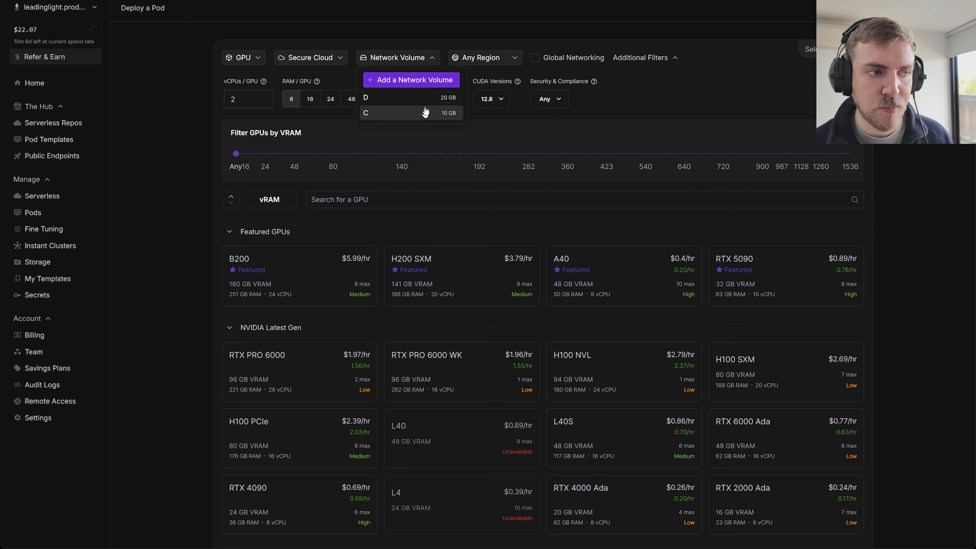
click(424, 60)
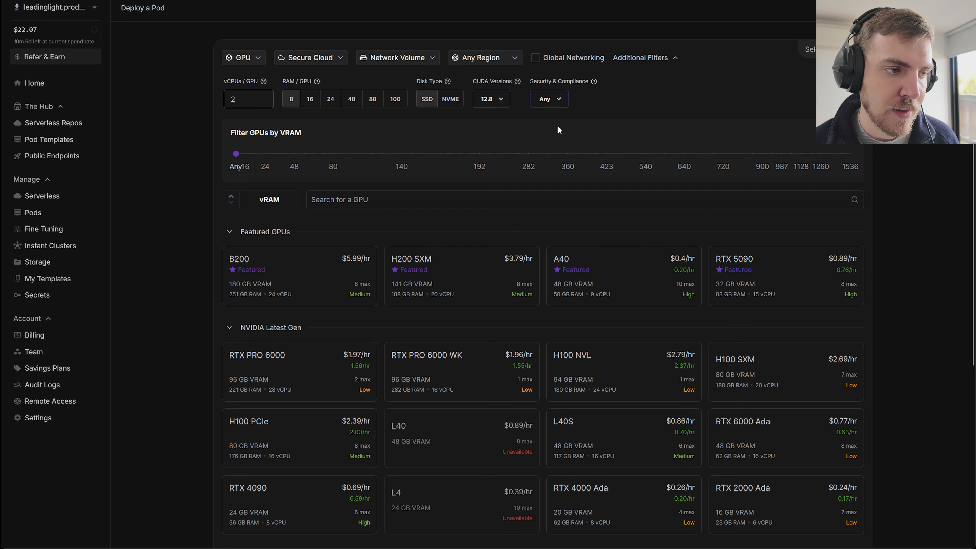
mouse_move(809, 291)
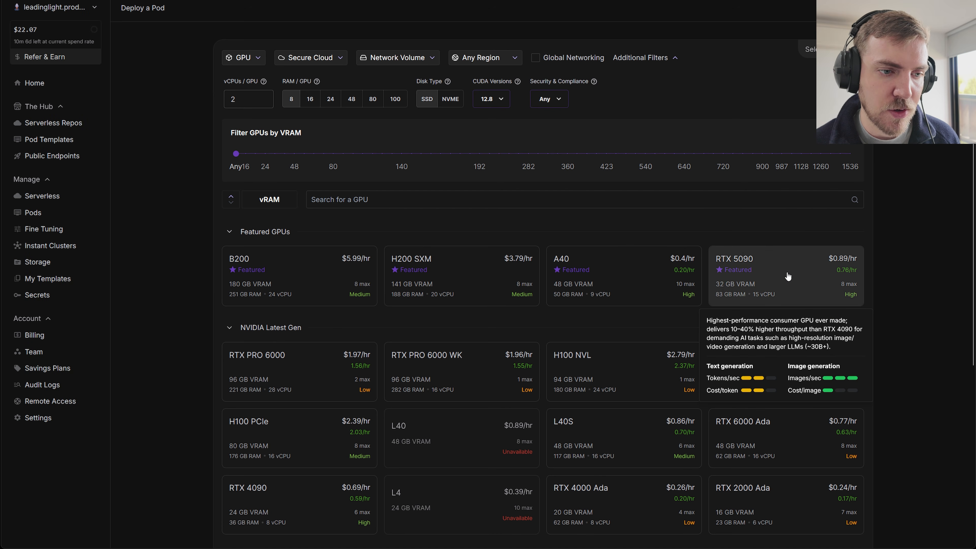
click(779, 272)
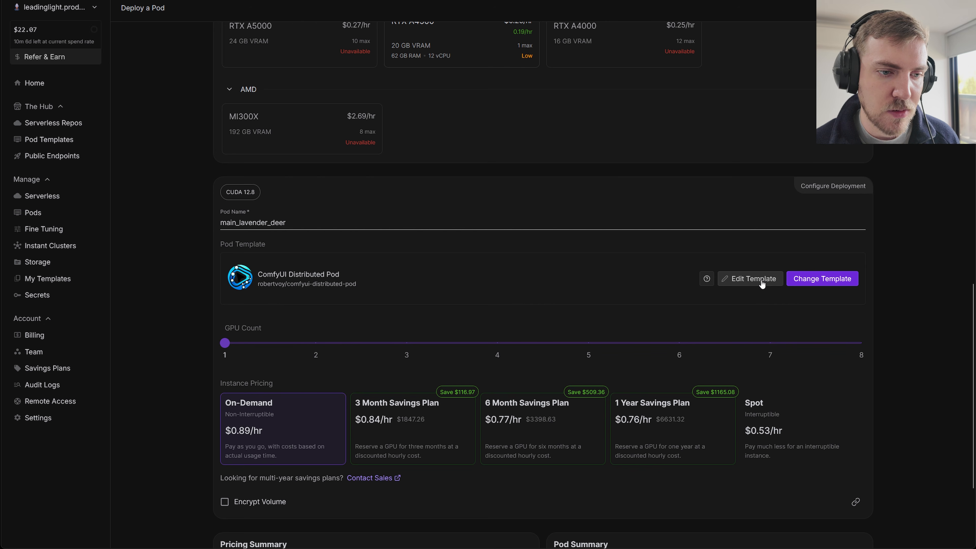
In the pod template overrides, assign the stored CIVITAI_TOKEN and HF_TOKEN secrets to the CIVITAI_API_TOKEN and HF_API_TOKEN environment variables.
click(762, 284)
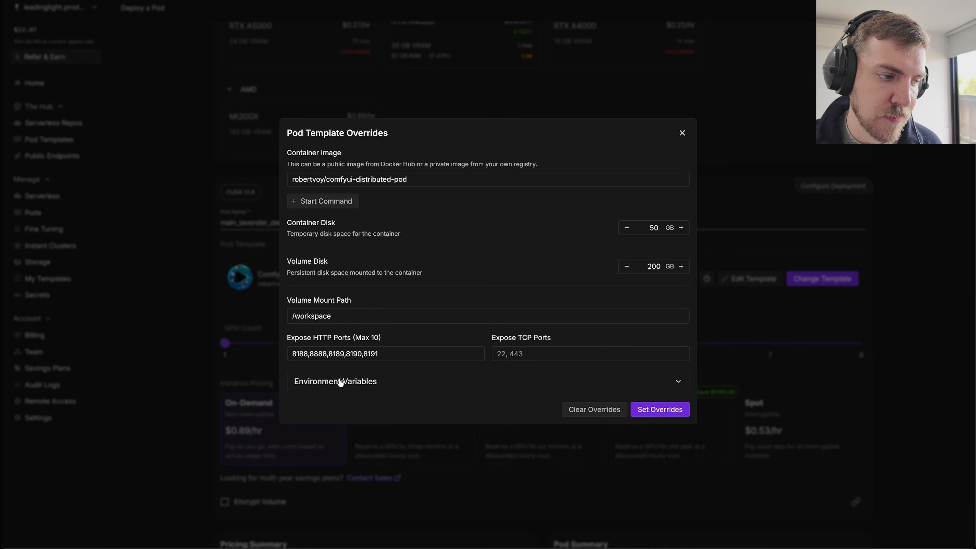
click(340, 382)
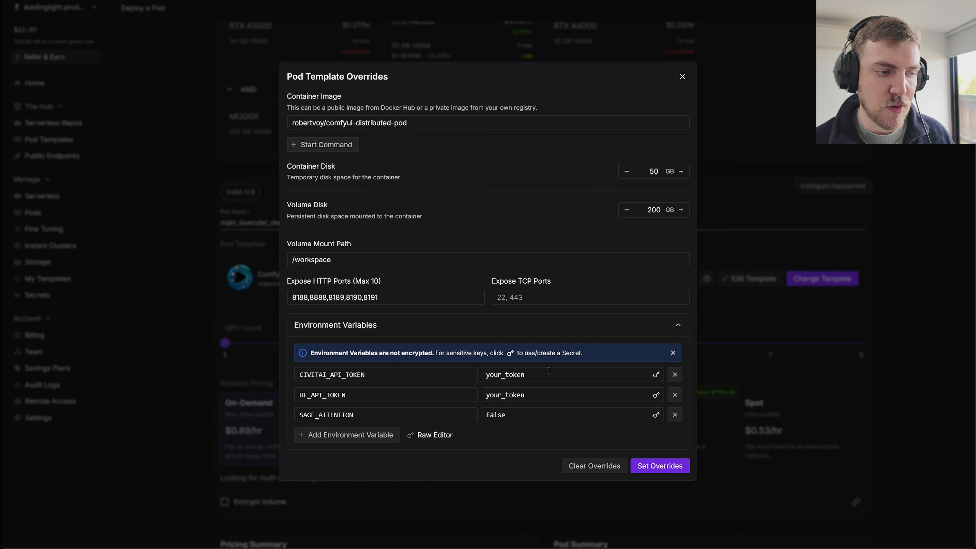
click(657, 375)
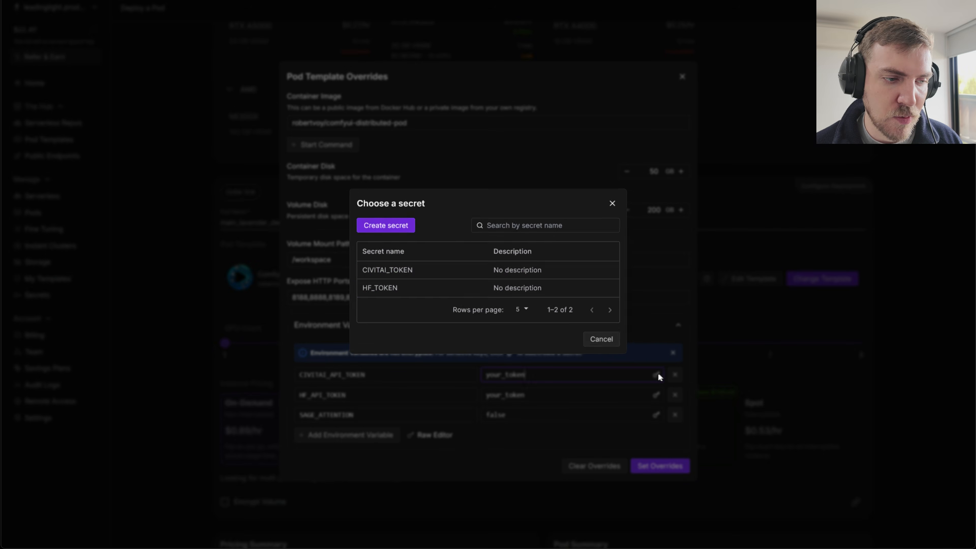
click(423, 271)
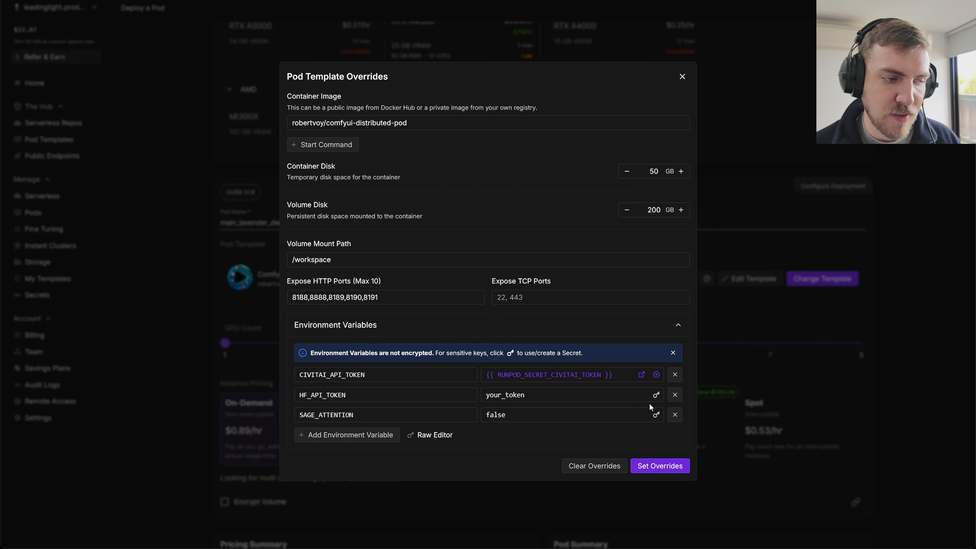
click(656, 395)
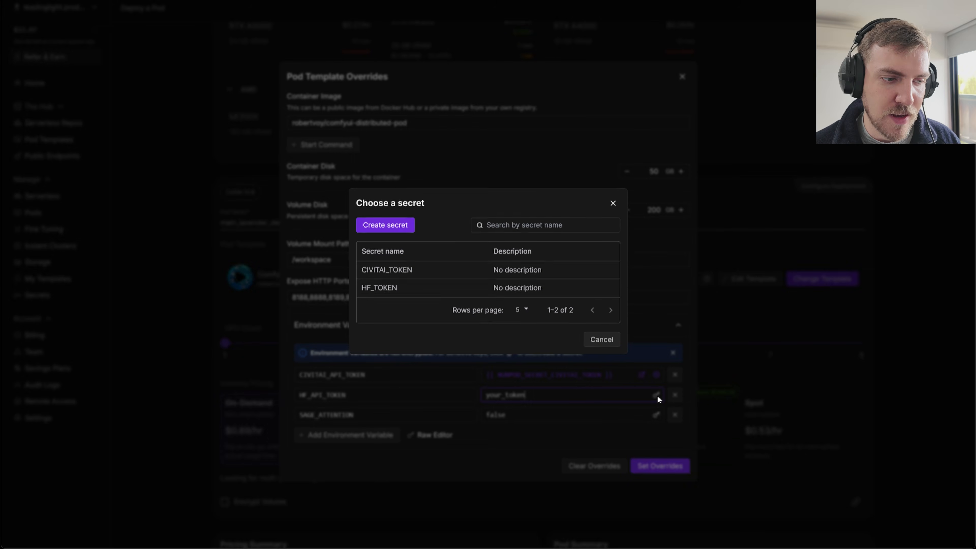
click(404, 288)
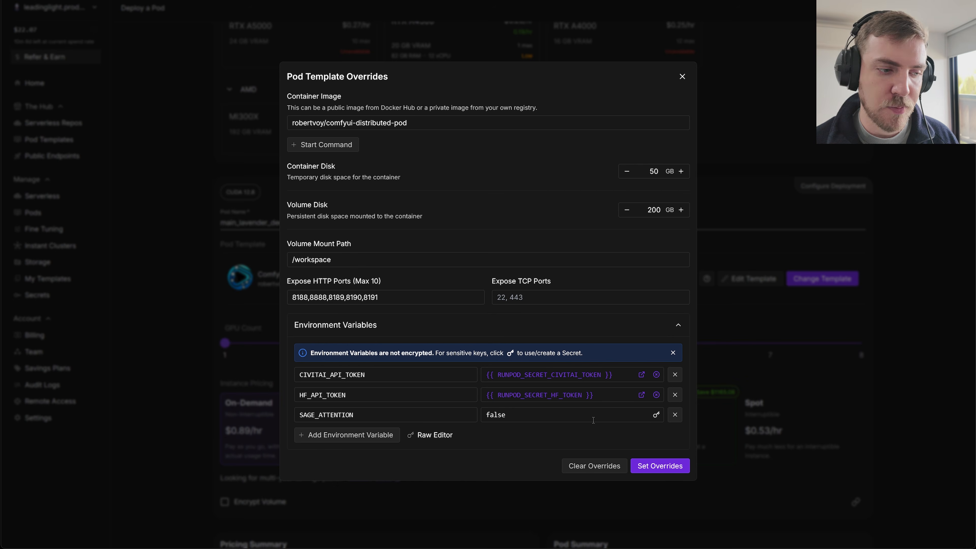
Try true for the SAGE_ATTENTION environment variable and restore it to false.
drag(505, 418, 476, 417)
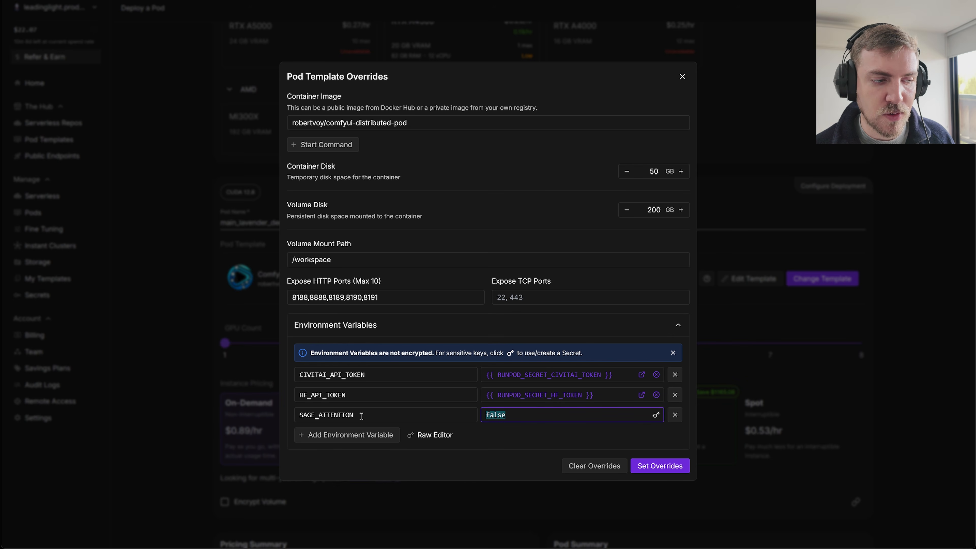
text(true)
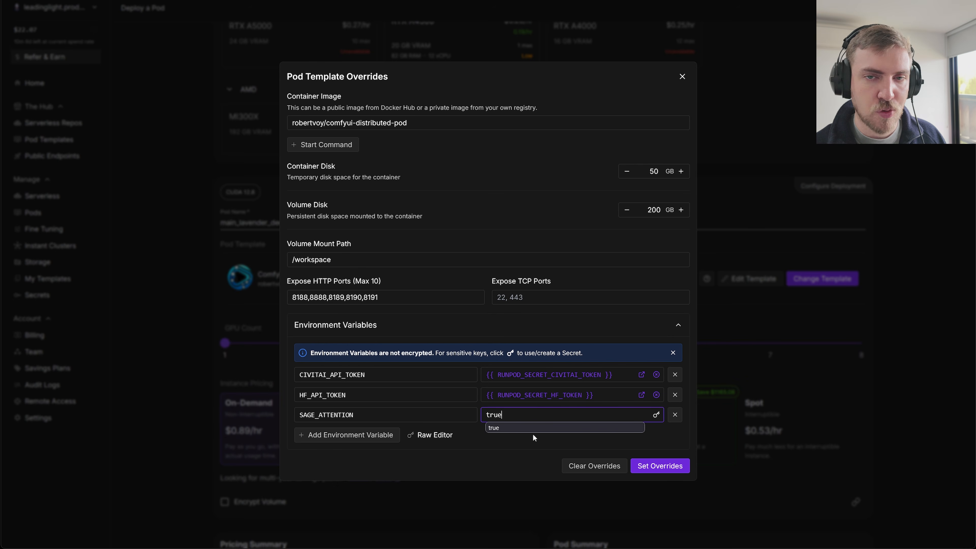
key(ctrl+a)
key(BackSpace)
text(false)
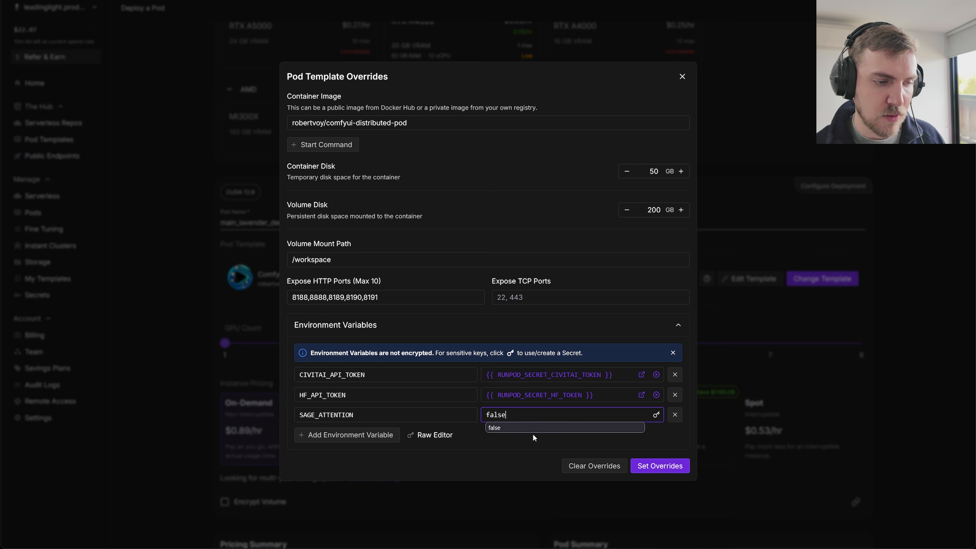
click(525, 459)
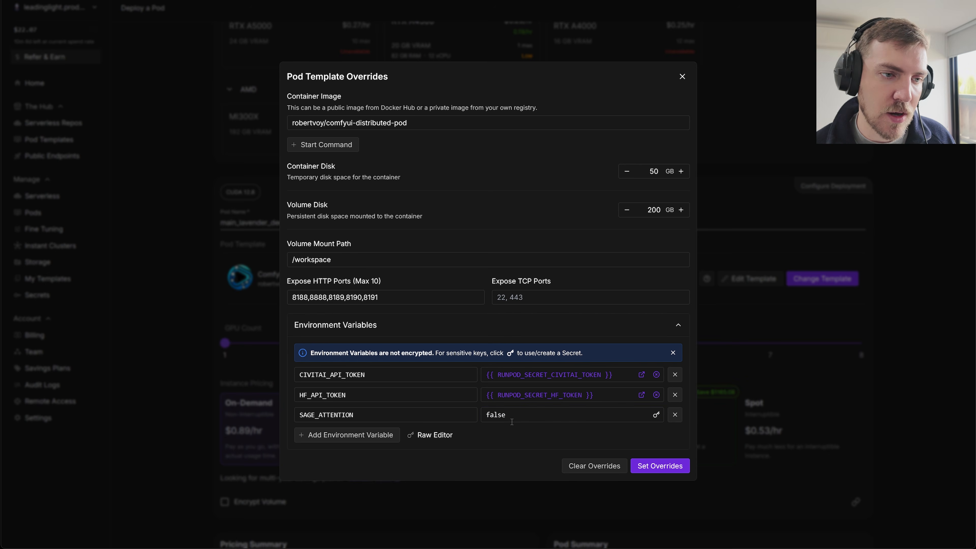
Apply the pod template overrides, set the GPU count to 4 and deploy the pod with on-demand pricing.
click(639, 467)
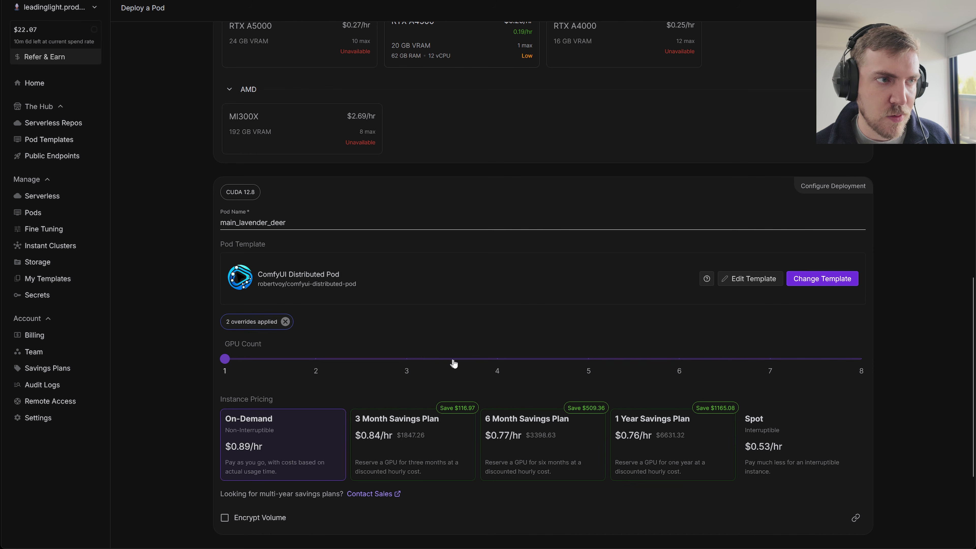
click(501, 368)
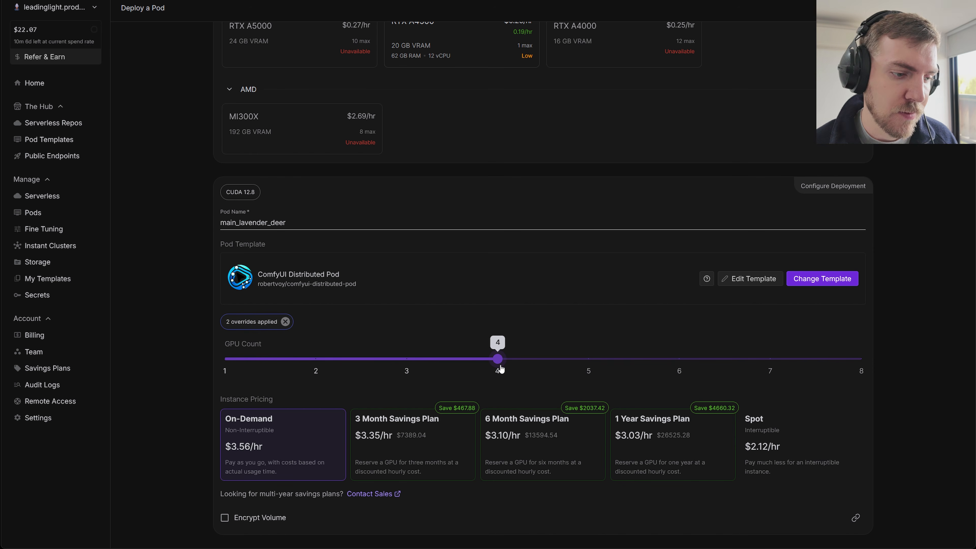
scroll(500, 373, down, 4)
click(557, 527)
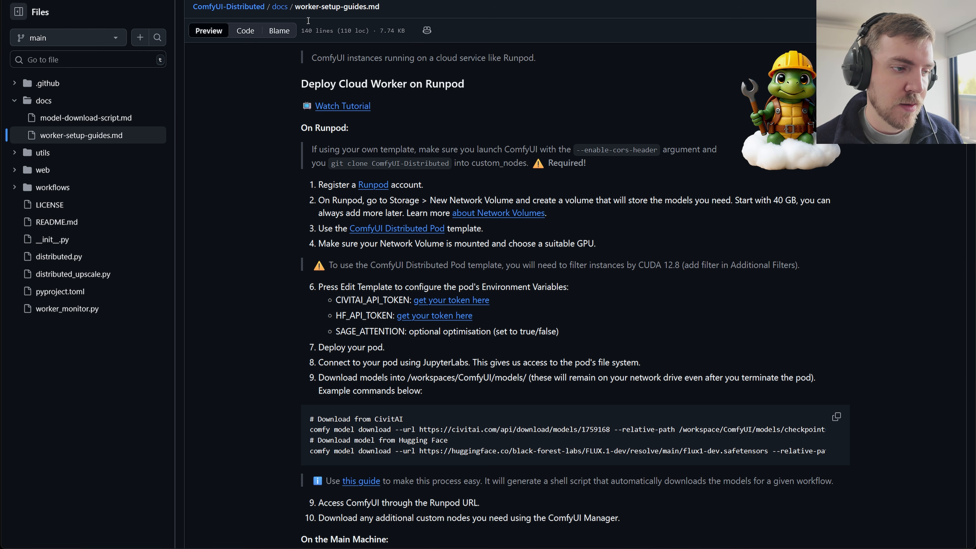
Open the model download script guide linked from the worker setup guide on GitHub and expand its full prompt.
scroll(363, 427, down, 2)
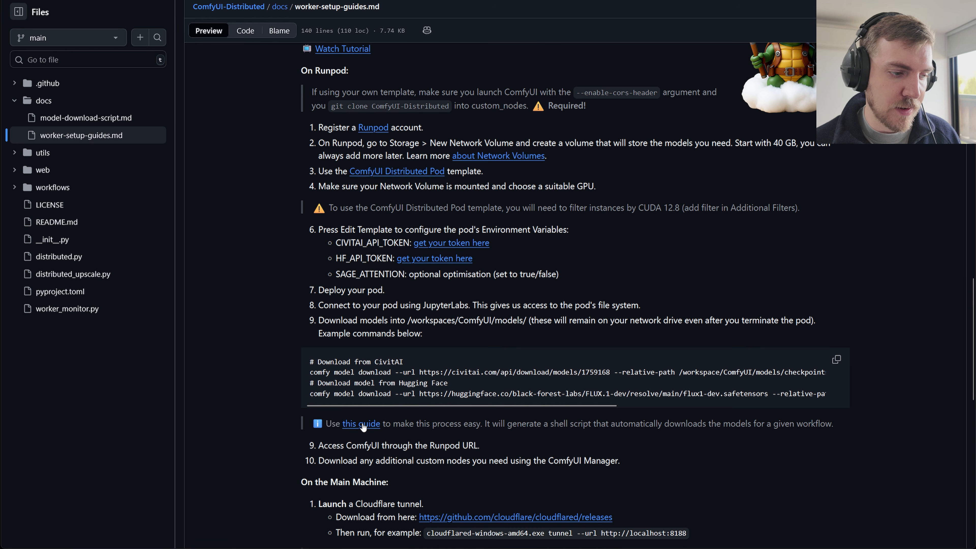
click(363, 424)
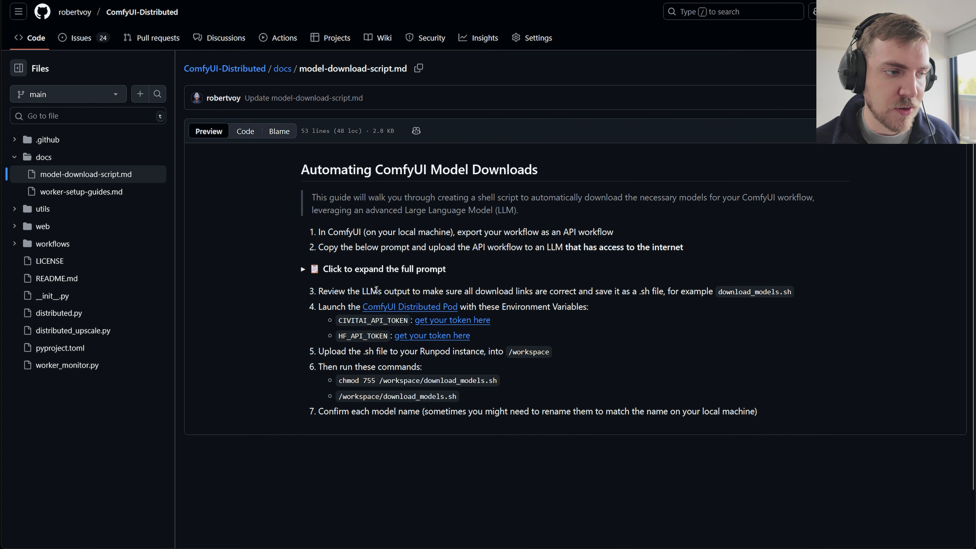
click(315, 271)
scroll(265, 250, down, 2)
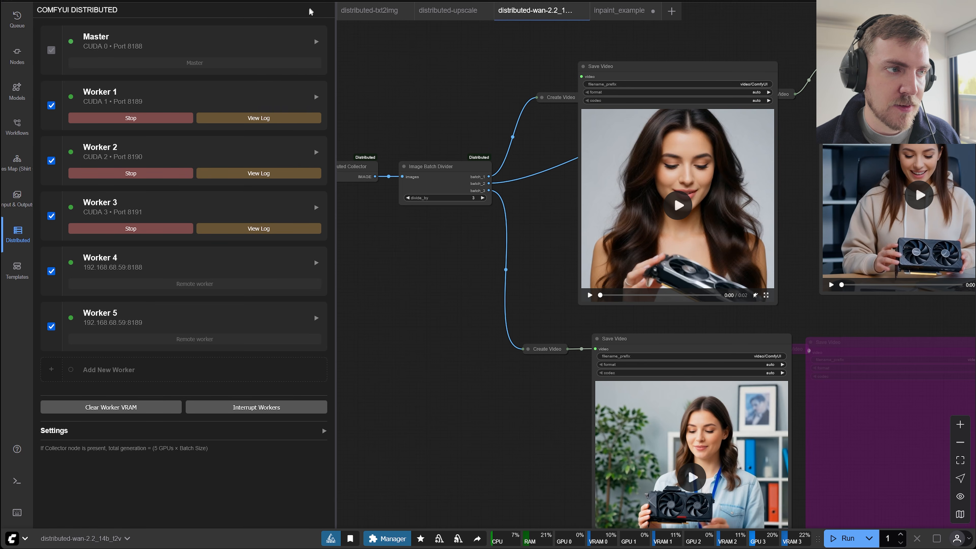
Switch to ComfyUI and export the distributed-txt2img workflow in API format as distributed-txt2img.json.
click(368, 10)
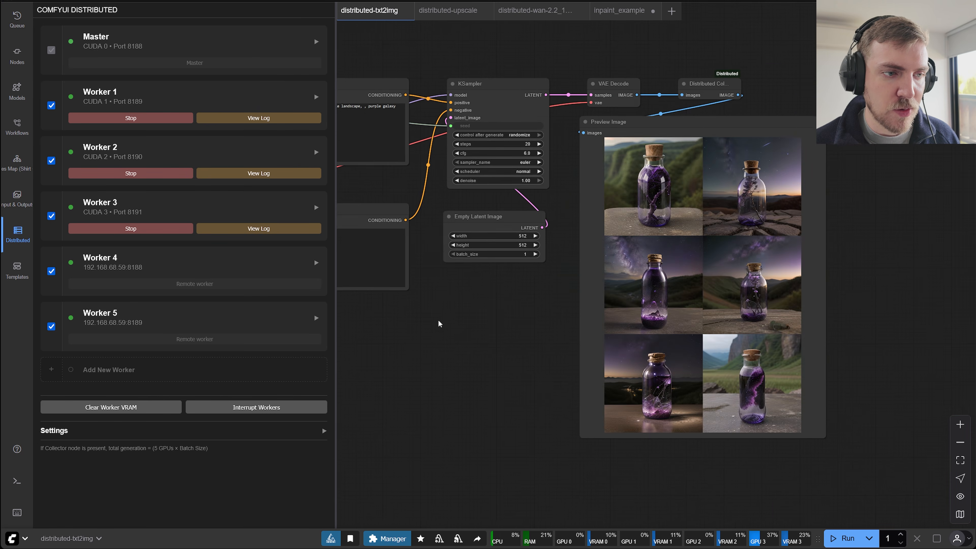
scroll(640, 337, up, 3)
drag(630, 347, 626, 345)
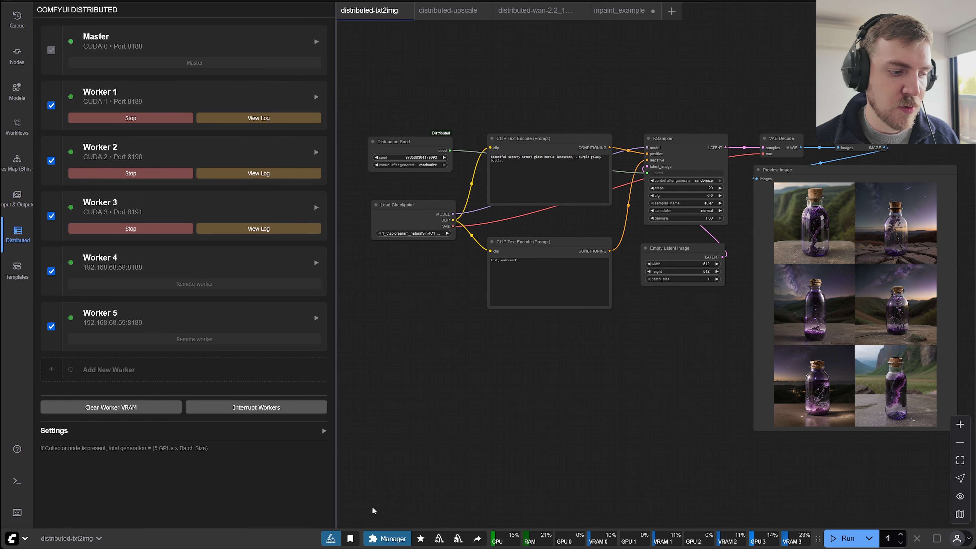
click(22, 535)
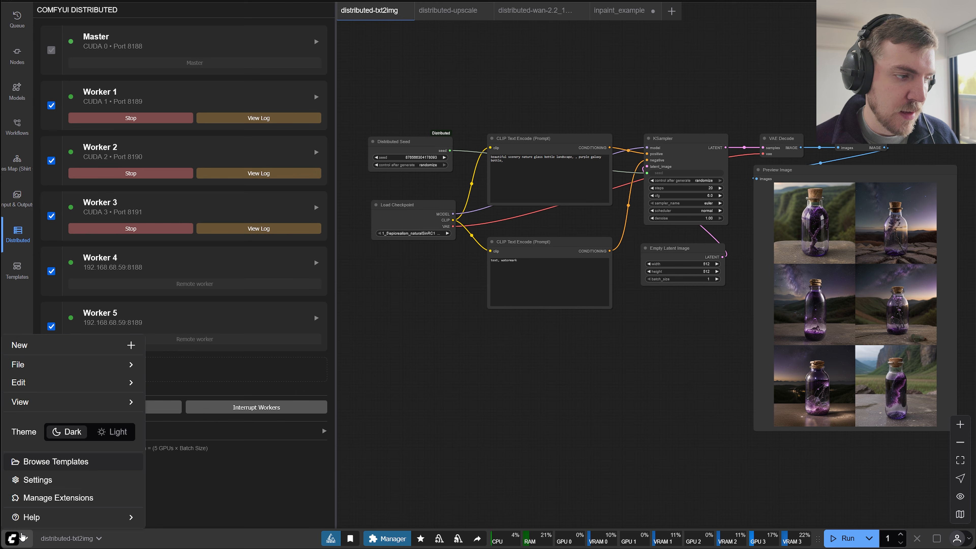
mouse_move(79, 393)
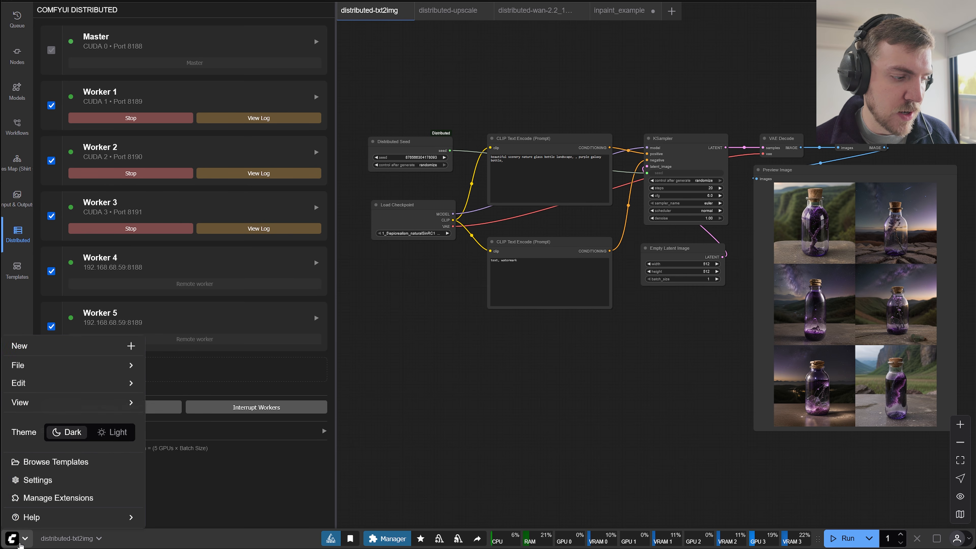
mouse_move(72, 371)
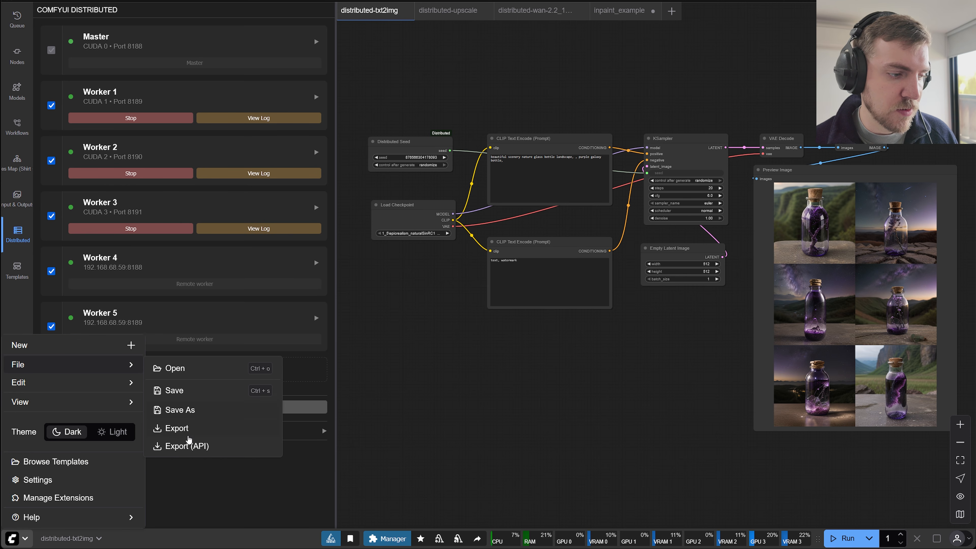
click(185, 449)
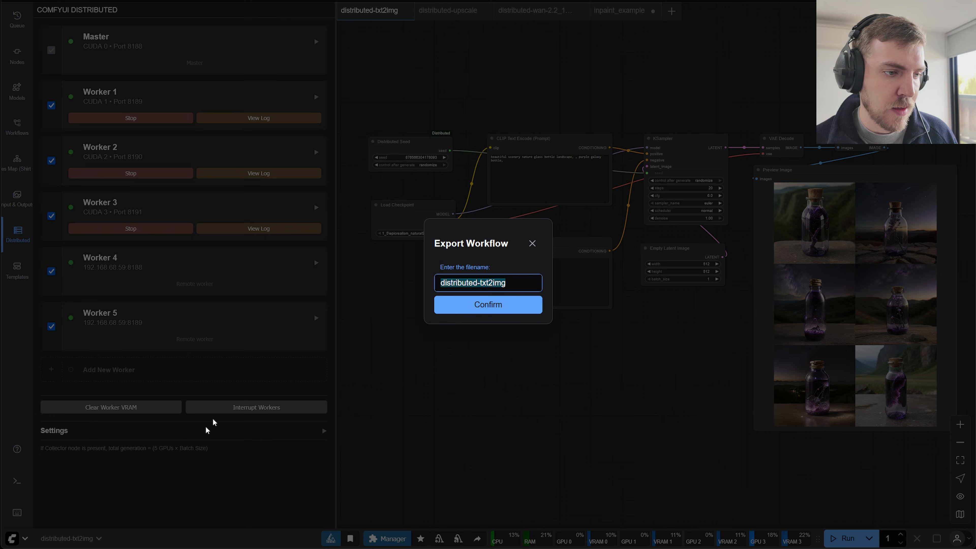
click(468, 306)
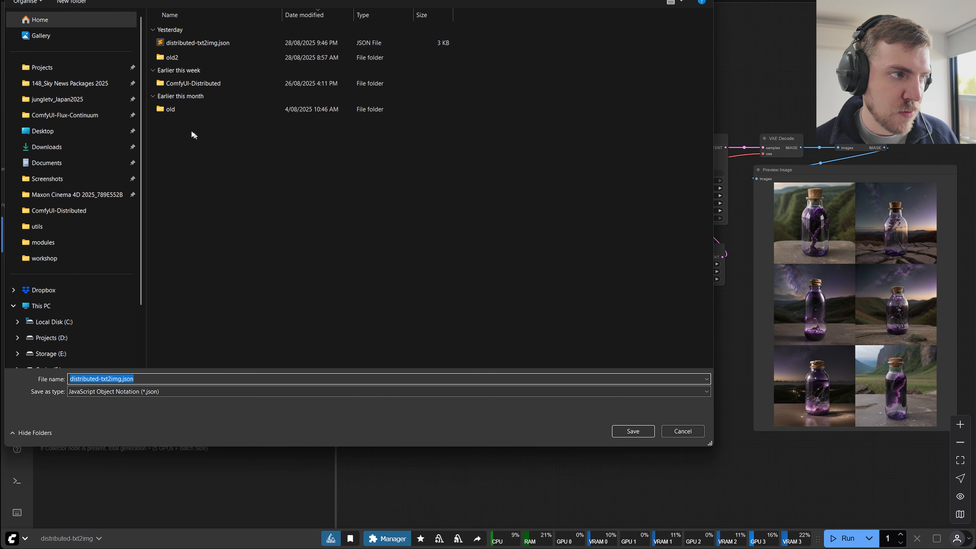
click(633, 431)
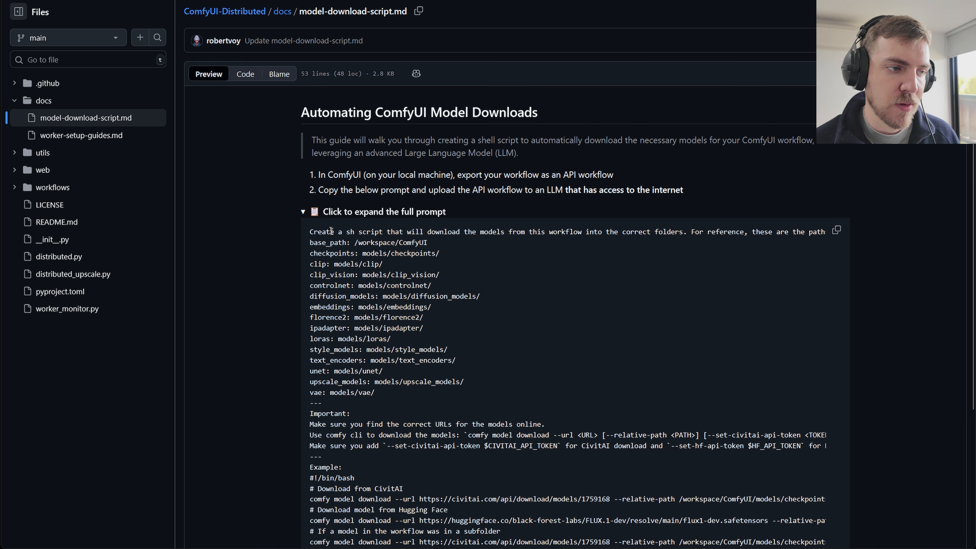
Copy the guide's full prompt into a new Grok chat in Expert mode, attach distributed-txt2img.json and submit it.
scroll(739, 251, down, 1)
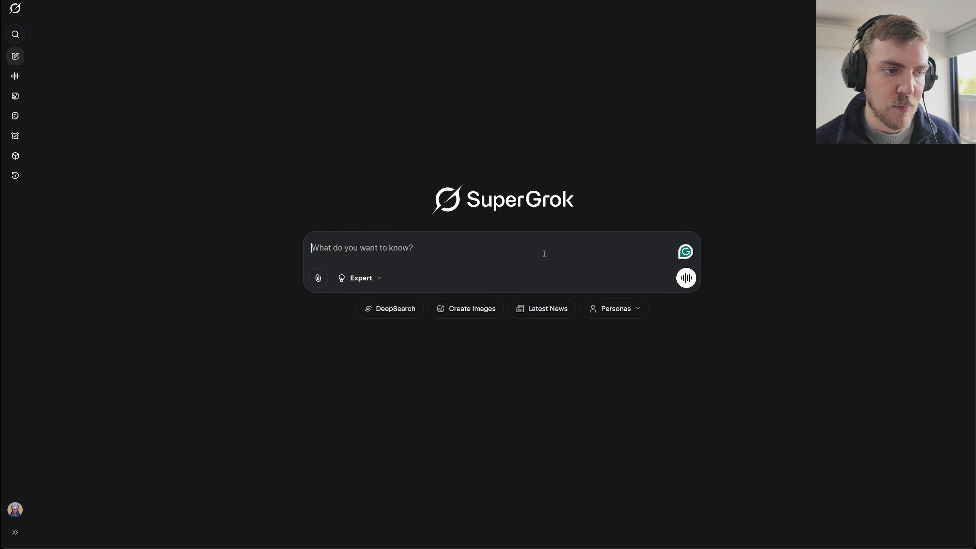
key(ctrl+v)
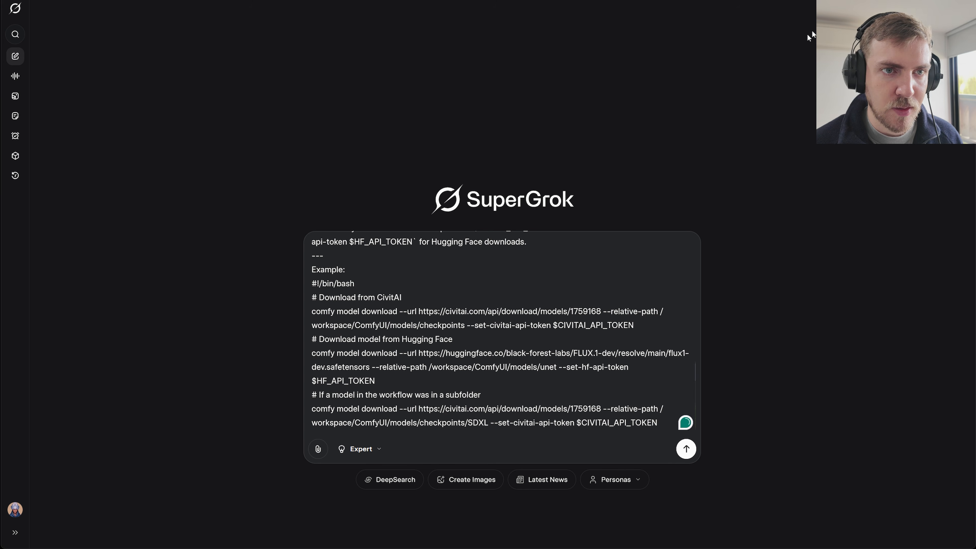
drag(746, 17, 561, 331)
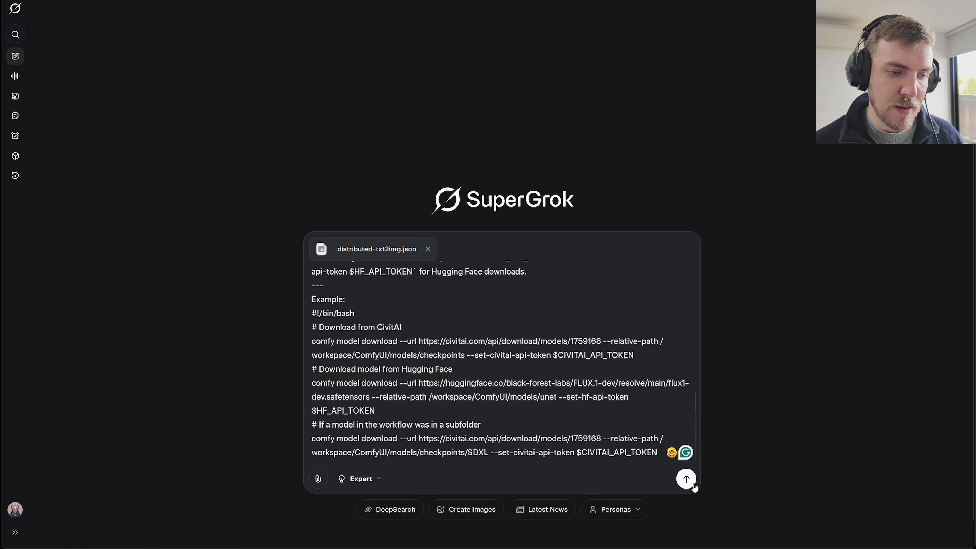
click(687, 478)
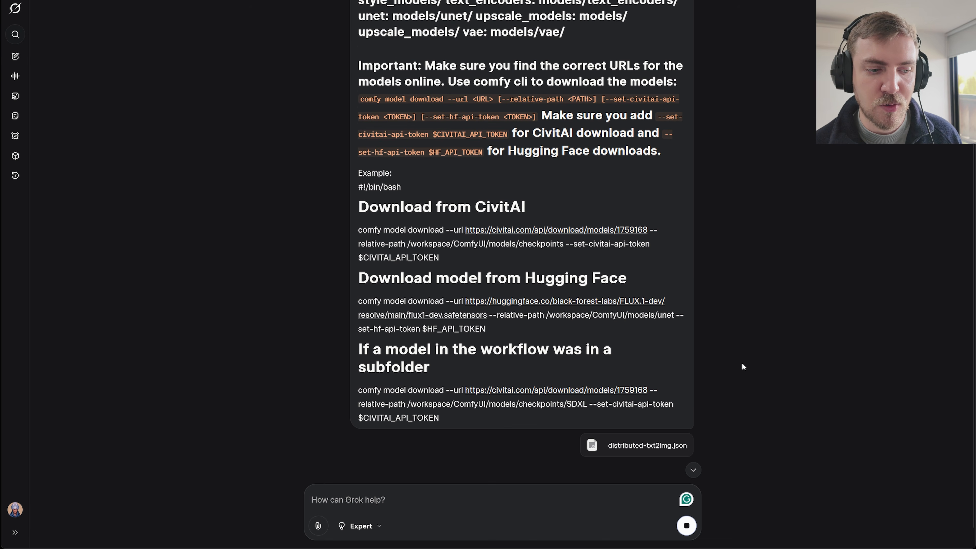
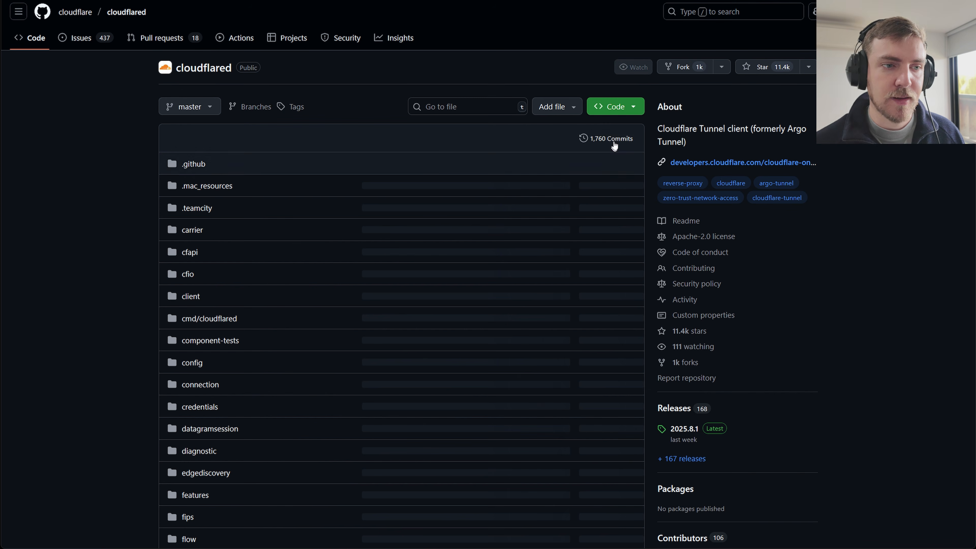
Look over the cloudflared GitHub repository and open its releases page.
scroll(796, 226, down, 3)
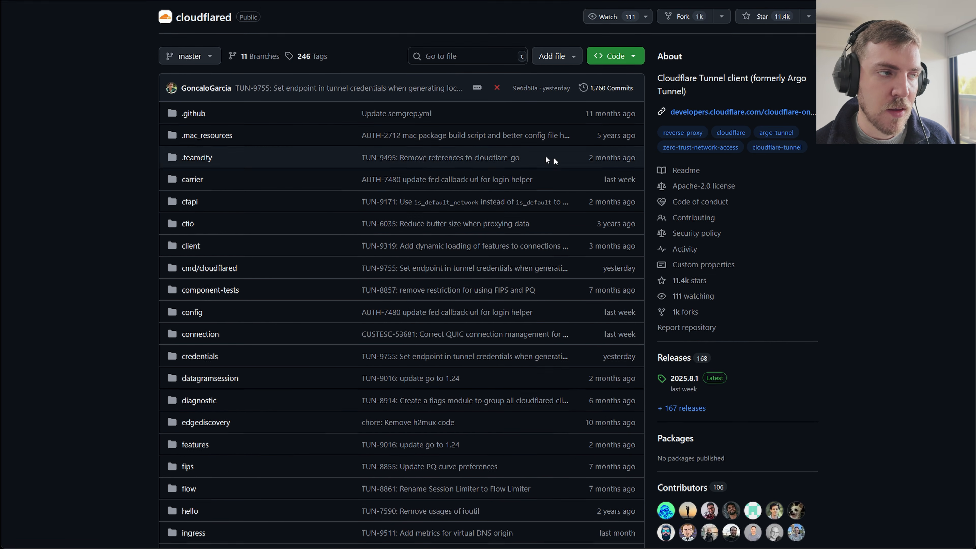
scroll(167, 62, down, 4)
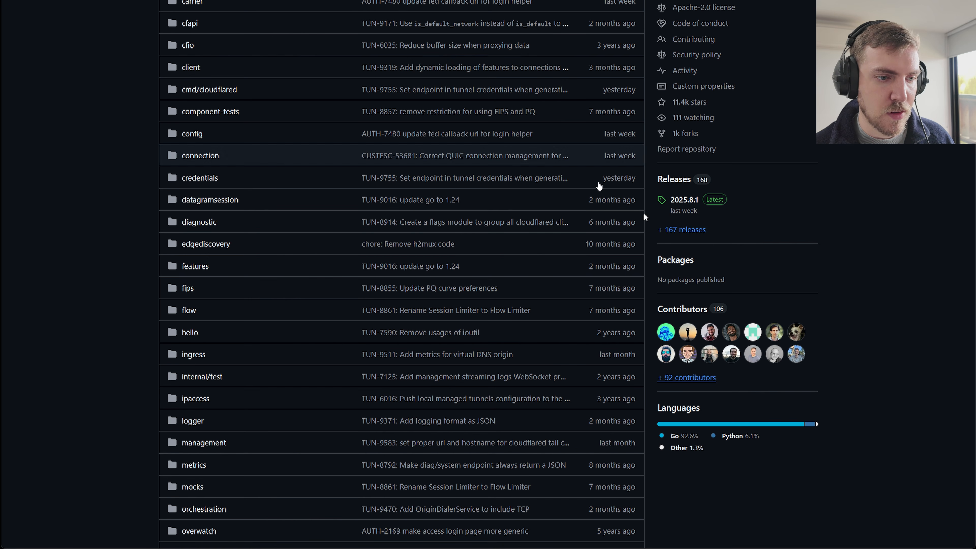
scroll(745, 215, up, 7)
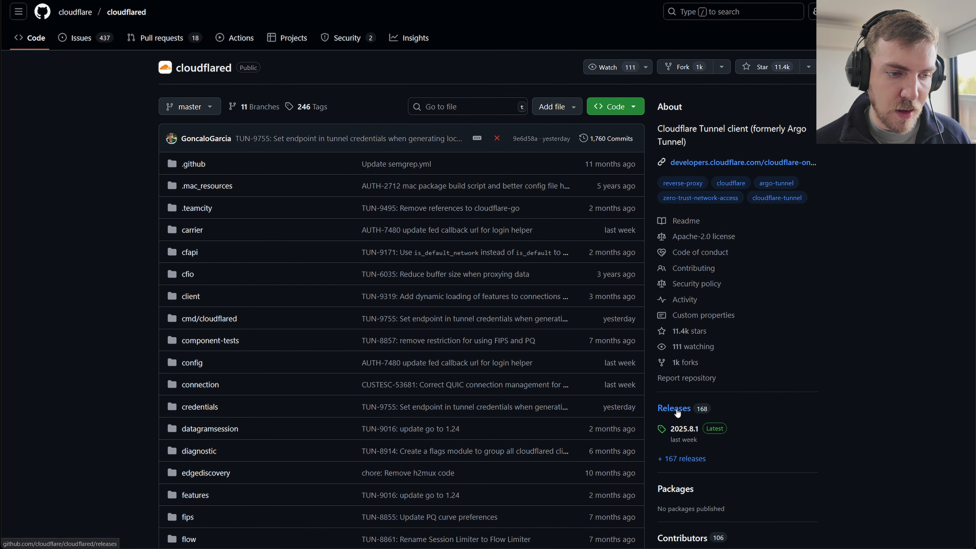
scroll(676, 408, down, 2)
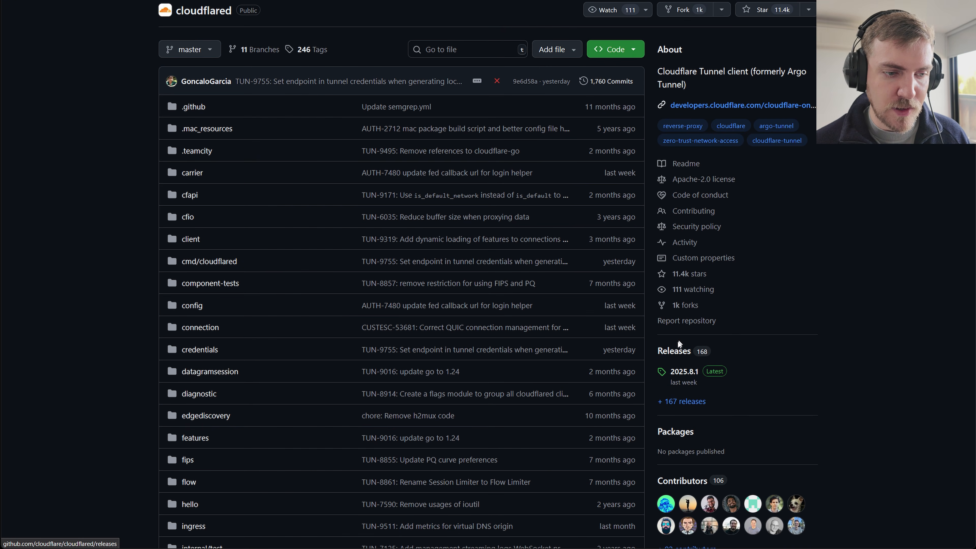
click(675, 354)
Expand the full asset list of the latest cloudflared release and highlight cloudflared-windows-amd64.exe.
scroll(383, 405, down, 3)
scroll(384, 406, down, 6)
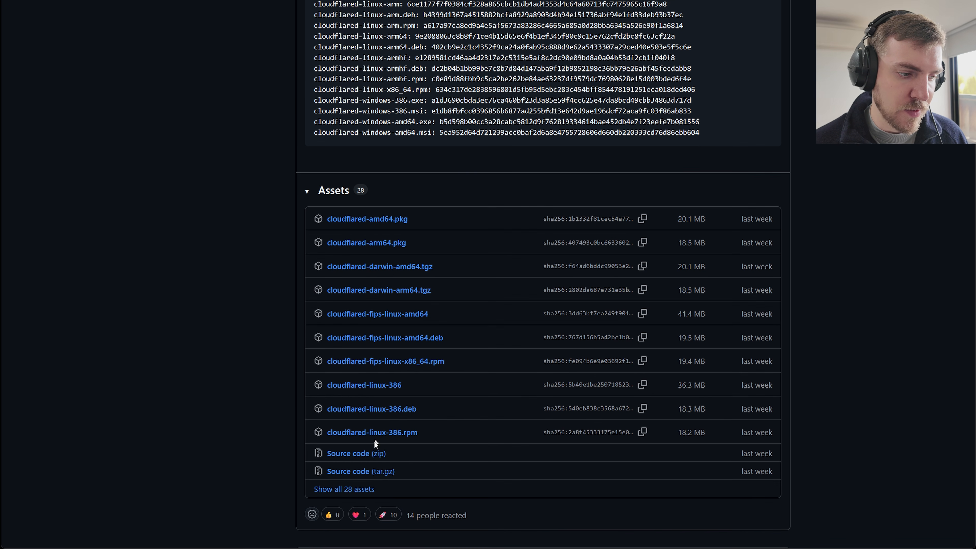
click(345, 492)
scroll(383, 254, down, 5)
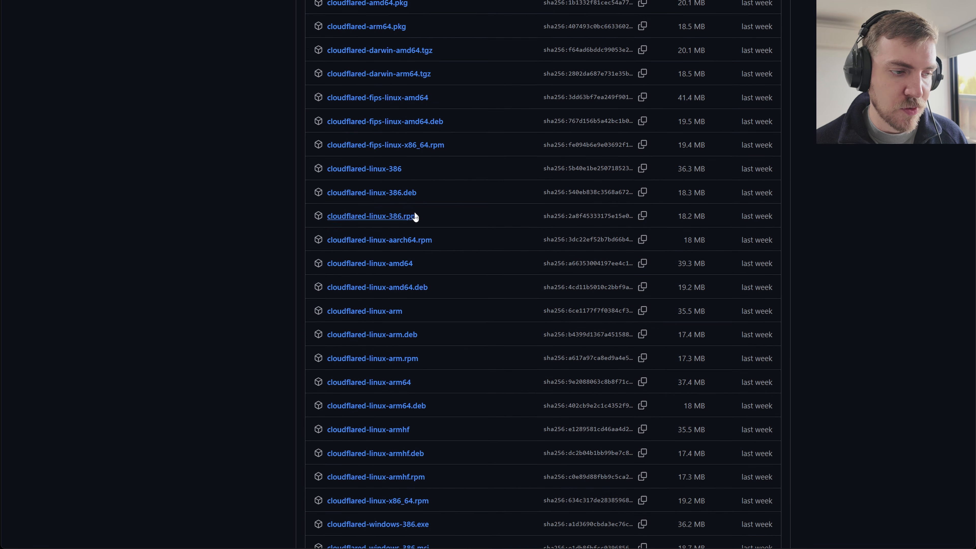
scroll(445, 201, down, 4)
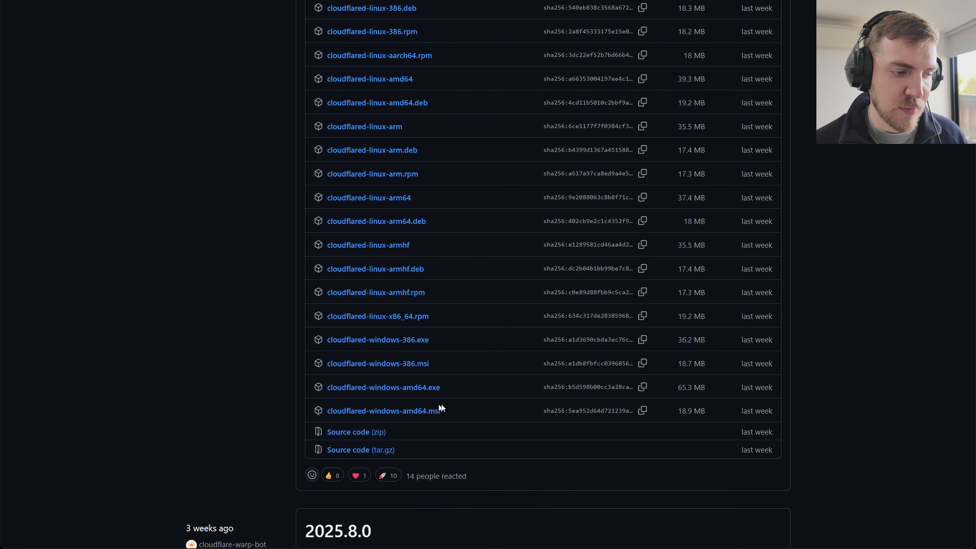
drag(457, 387, 326, 387)
scroll(445, 213, down, 4)
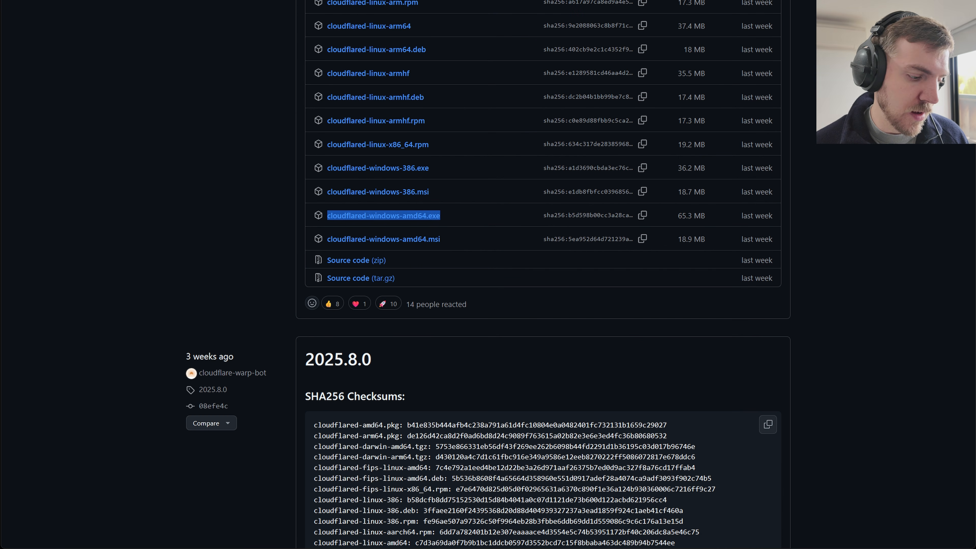
Bring up the local cloudflared folder in the file manager and show cloudflare.bat in Sublime Text.
key(alt+Tab)
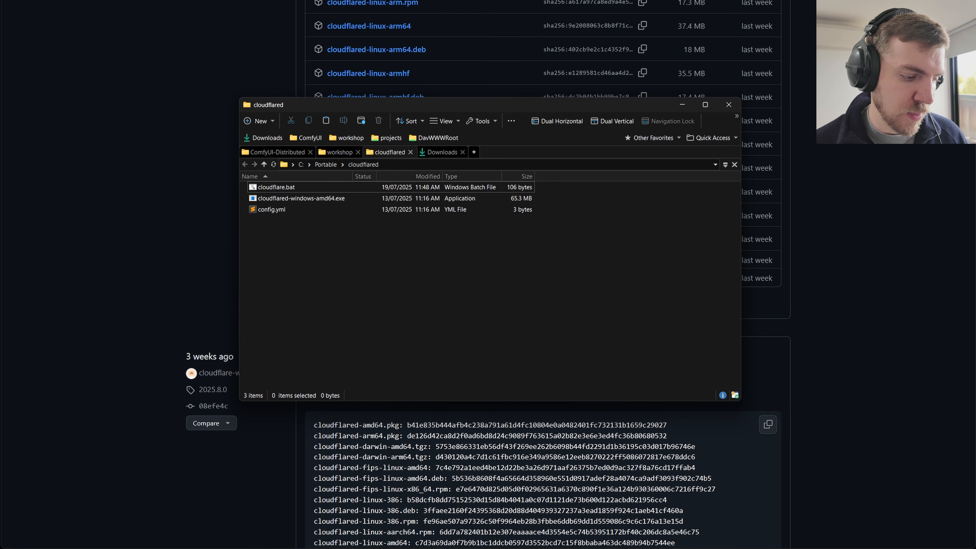
key(alt+Tab)
drag(497, 119, 425, 145)
click(490, 103)
drag(490, 102, 528, 45)
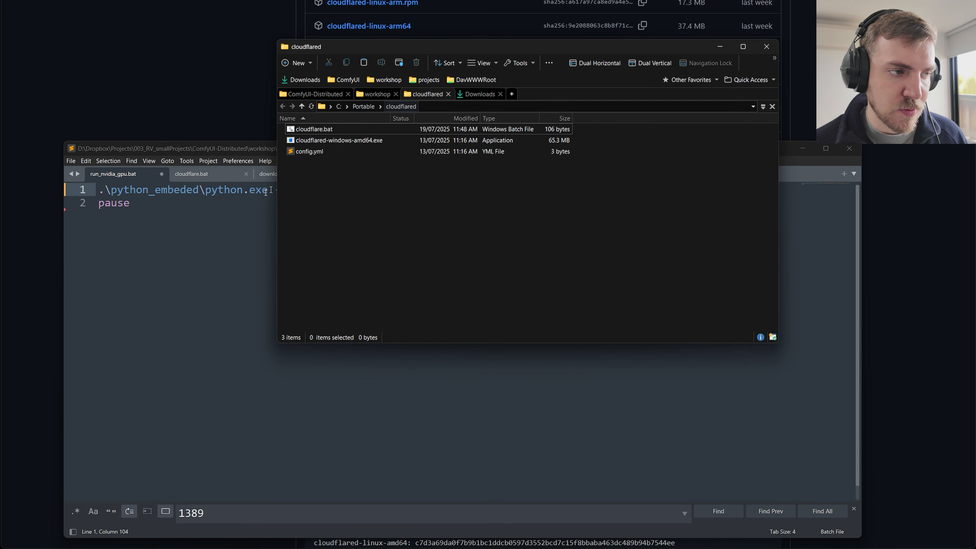
click(215, 211)
click(204, 175)
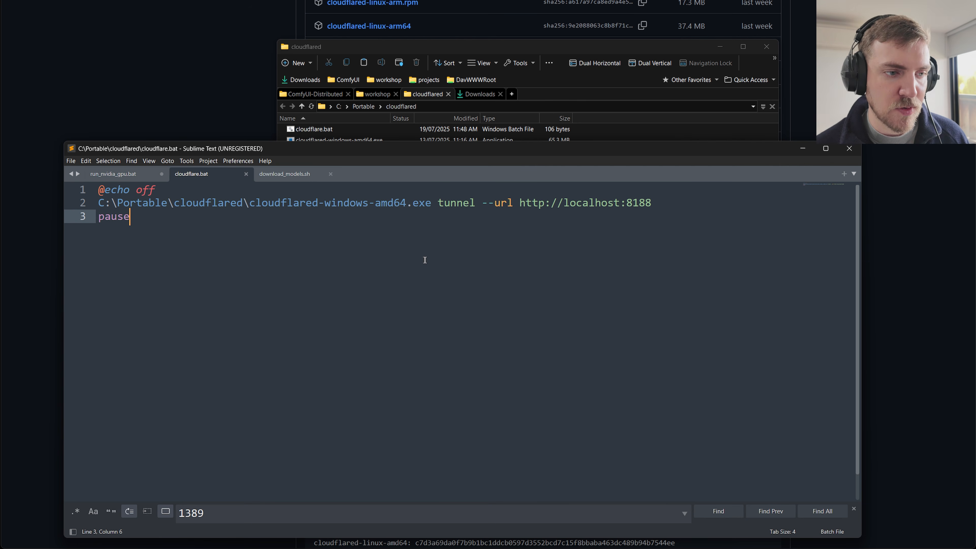
Examine the tunnel command in cloudflare.bat, highlighting the executable path and the localhost port.
drag(158, 221, 98, 191)
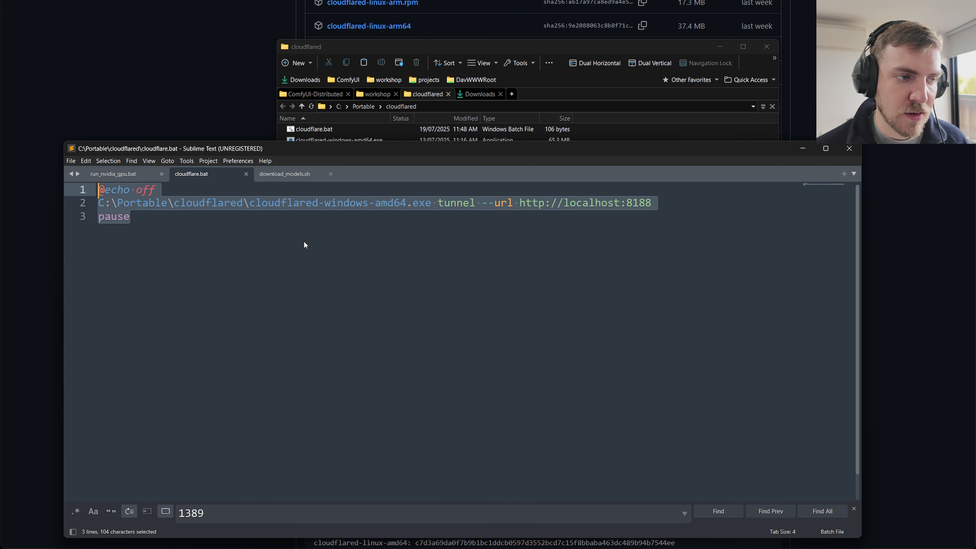
click(381, 204)
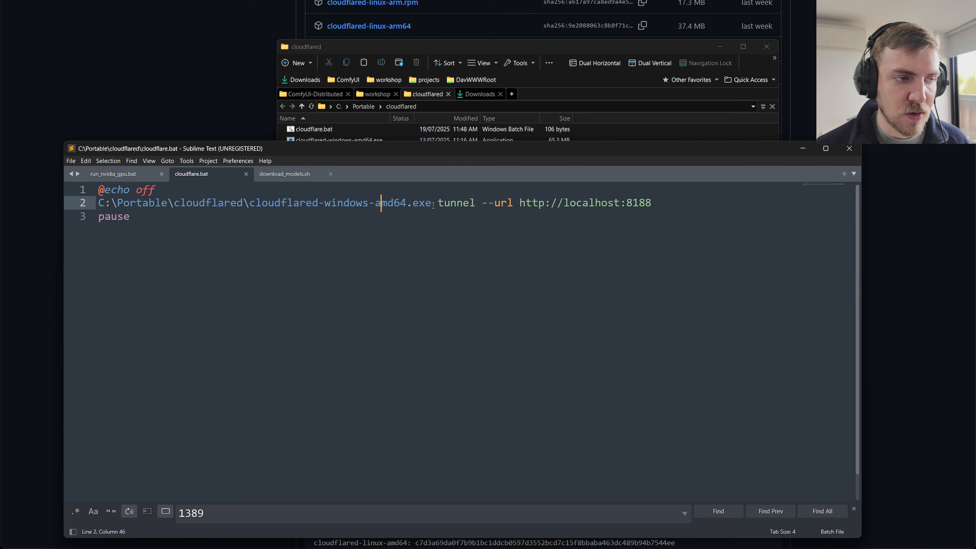
drag(433, 206, 99, 204)
click(338, 216)
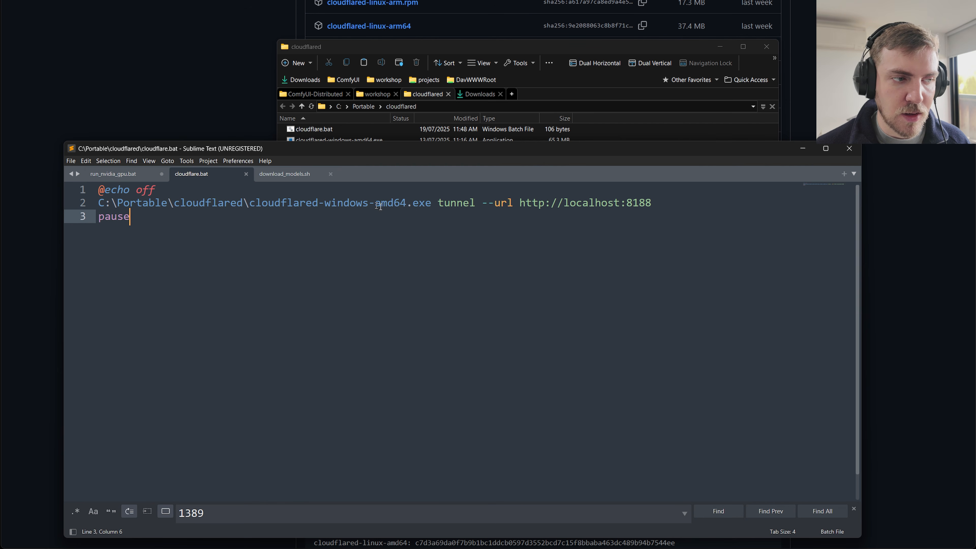
drag(519, 203, 627, 203)
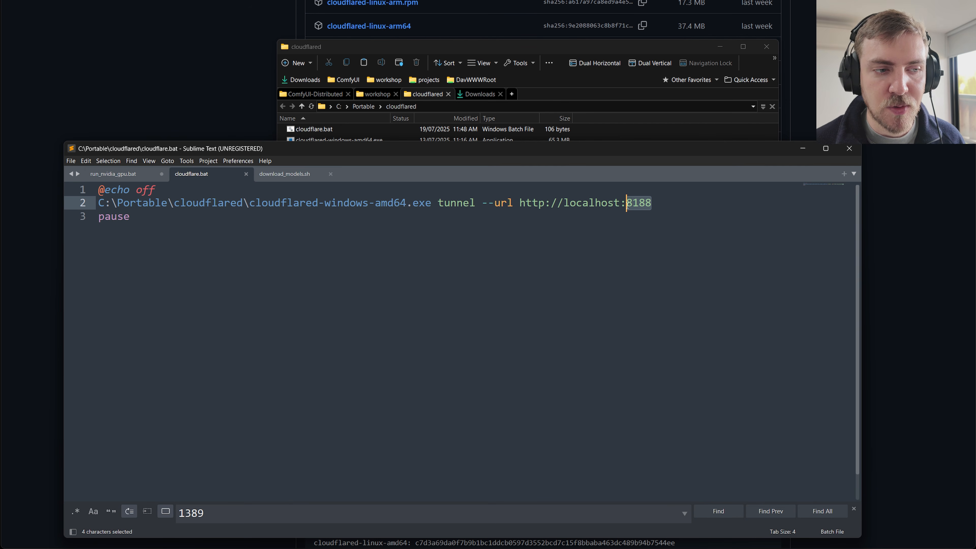
click(616, 211)
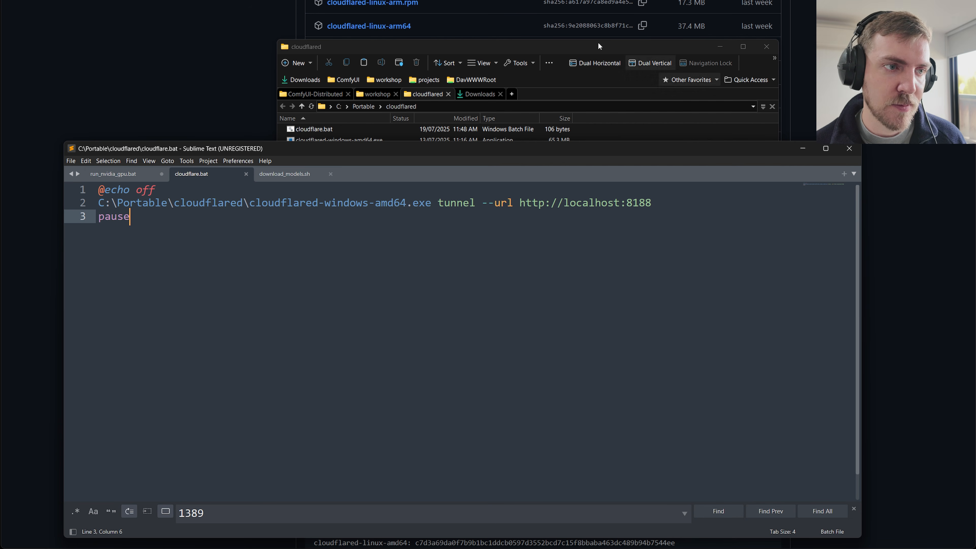
Run cloudflare.bat from the cloudflared folder and copy the generated trycloudflare.com tunnel address from the terminal.
click(413, 135)
double_click(362, 130)
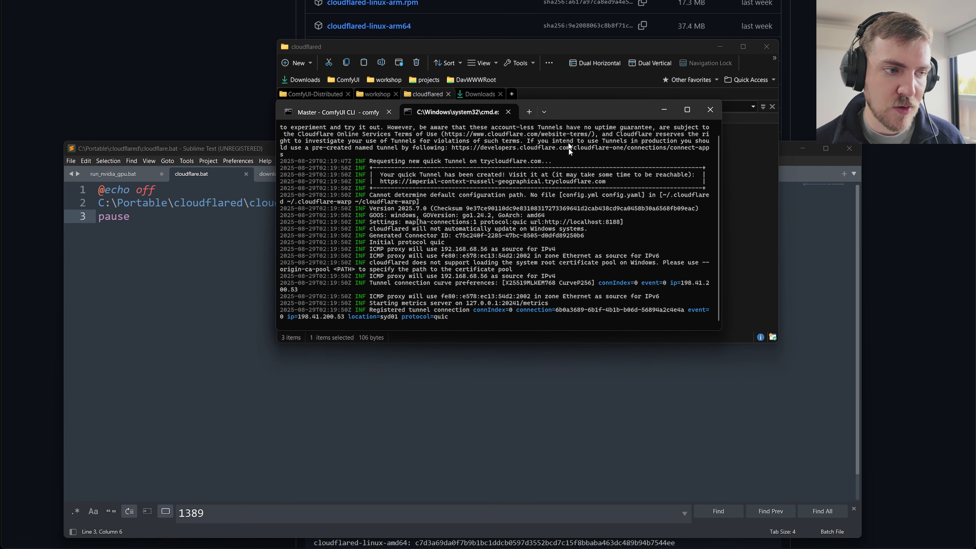
drag(607, 182, 411, 183)
key(ctrl+c)
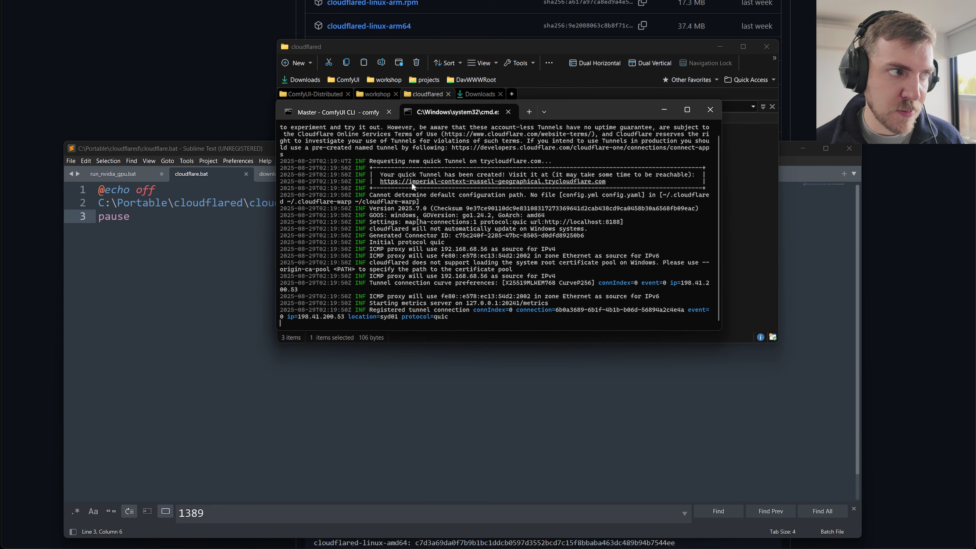
Switch to ComfyUI and set the Master's host to imperial-context-russell-geographical.trycloudflare.com, saving and collapsing its settings.
click(207, 1)
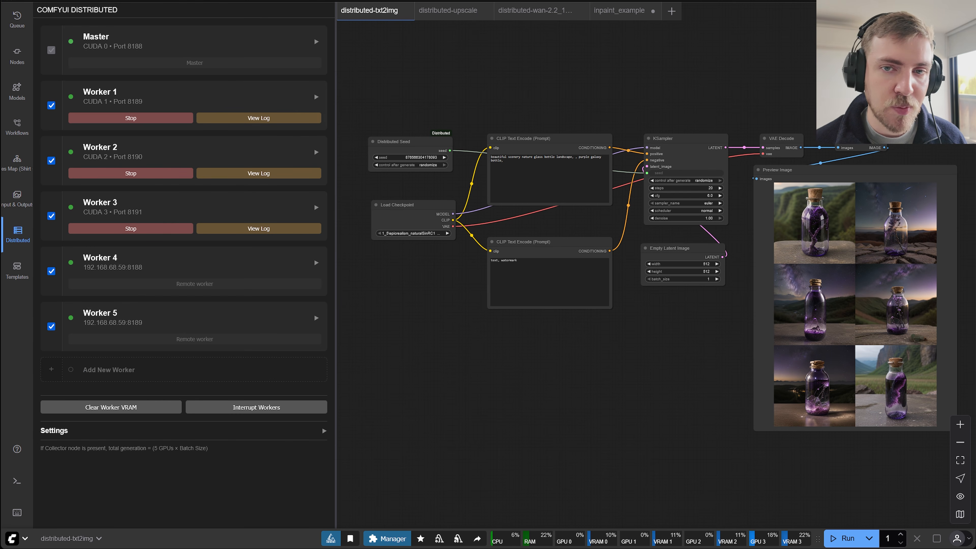
click(186, 54)
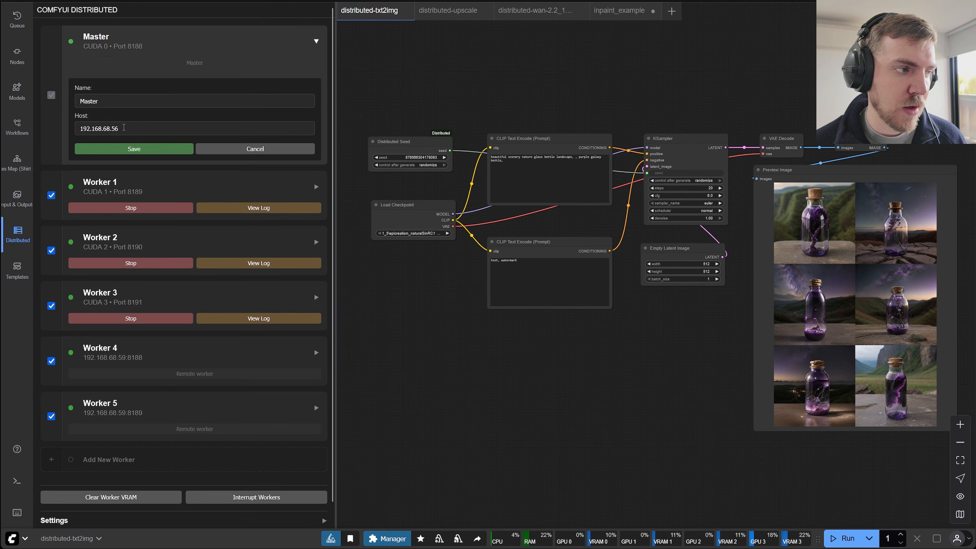
click(124, 128)
key(ctrl+a)
key(ctrl+v)
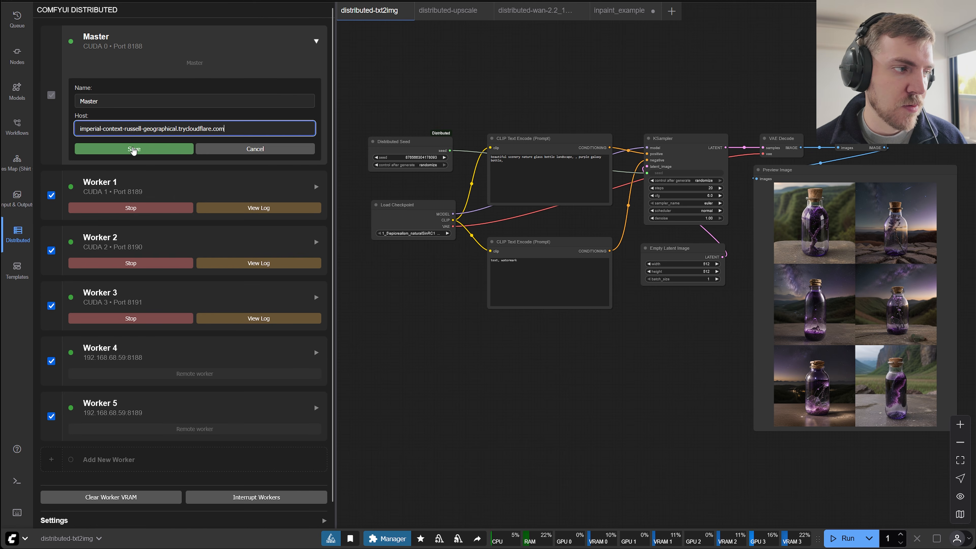
click(134, 149)
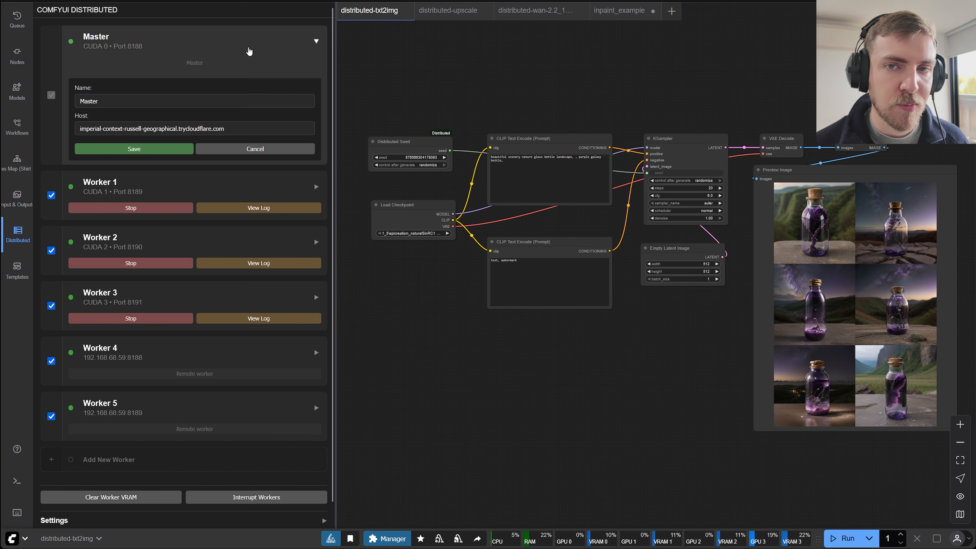
click(314, 42)
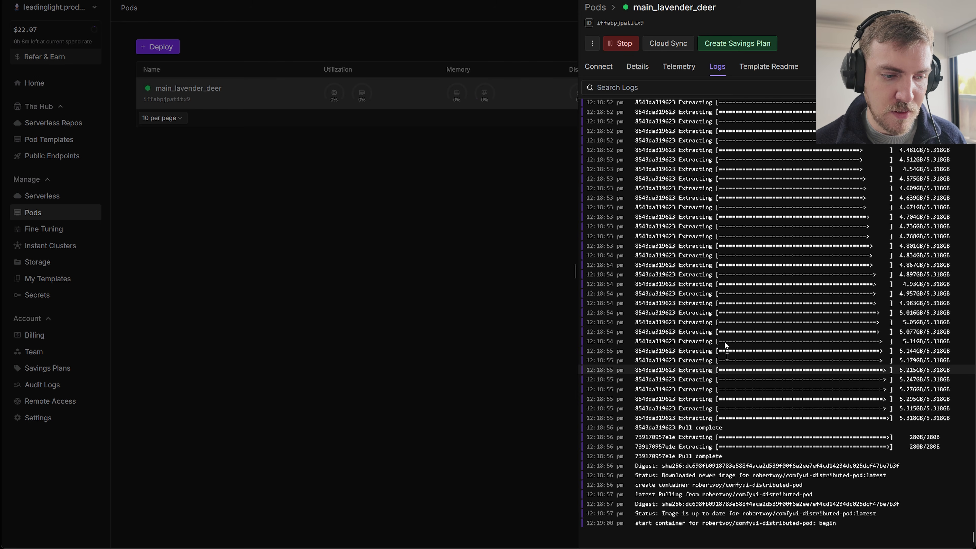
Open JupyterLabs on port 8888 from the Runpod pod's connection options.
click(610, 67)
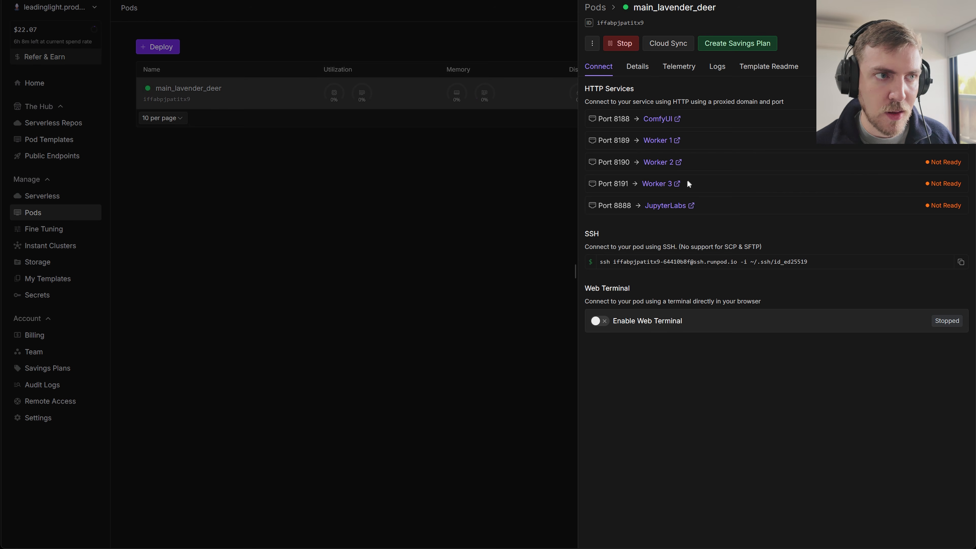
click(668, 206)
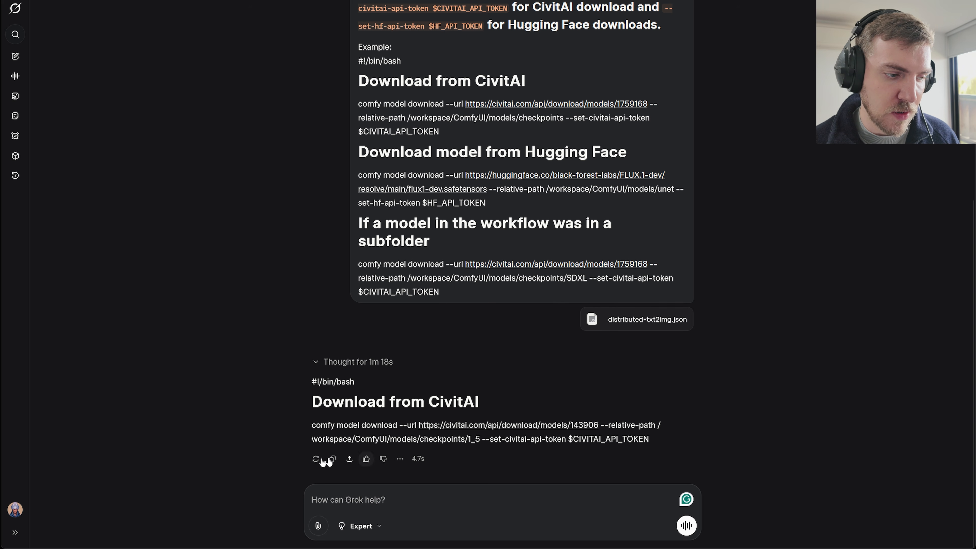
Copy Grok's generated CivitAI download script into download_models.sh in Sublime Text, review the long line and save the file.
click(333, 459)
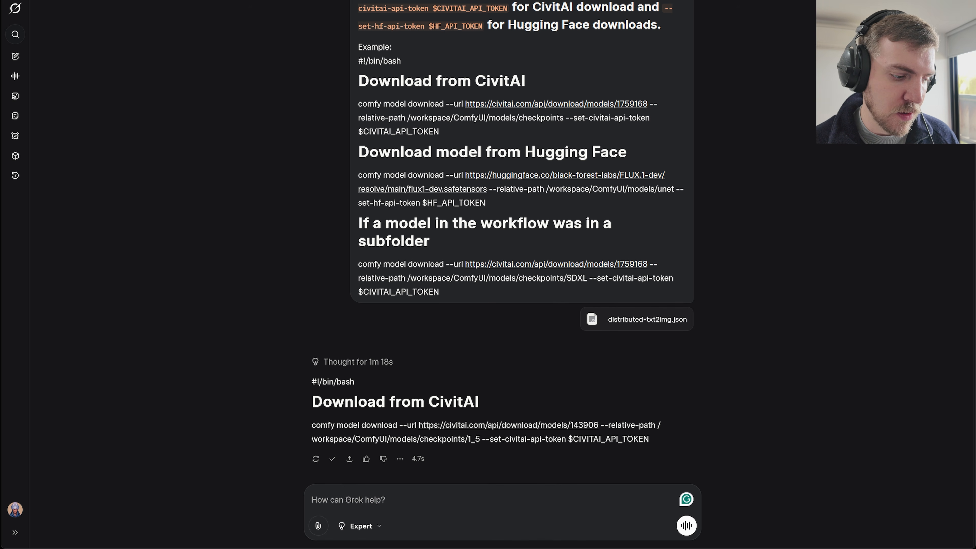
key(alt+Tab)
key(ctrl+v)
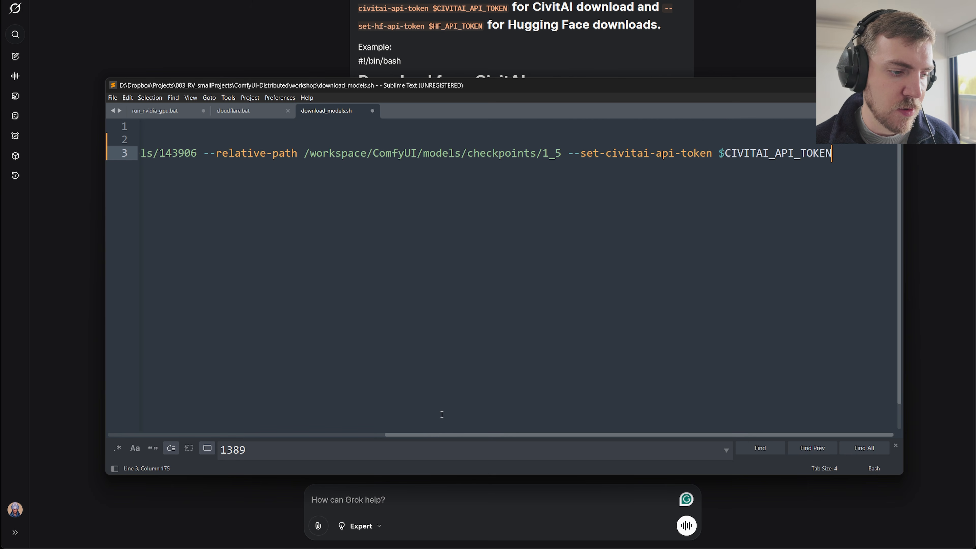
drag(453, 438, 176, 438)
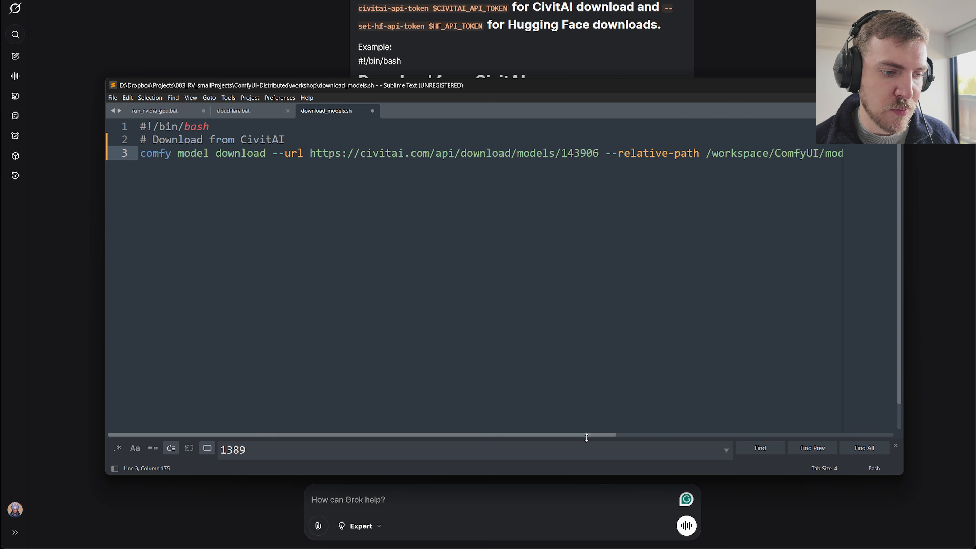
drag(588, 438, 753, 431)
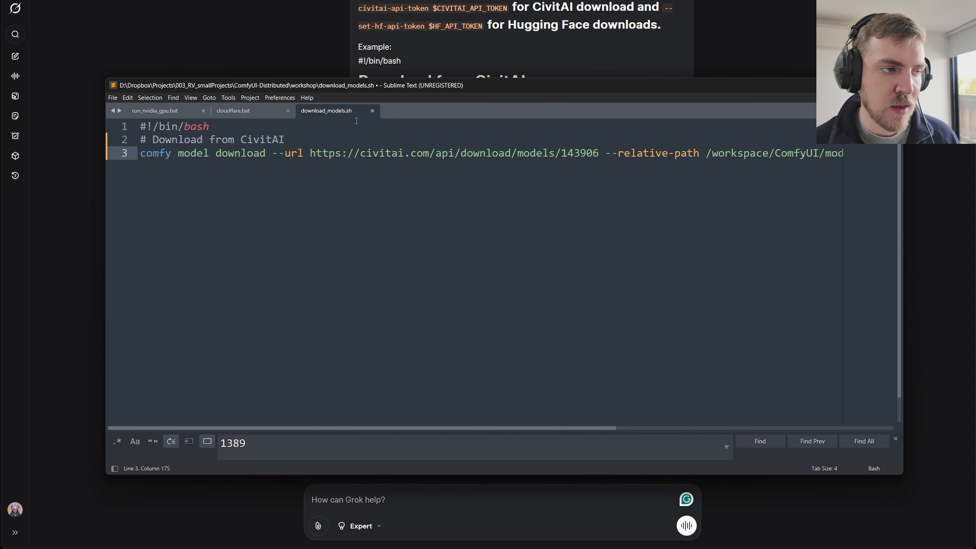
key(ctrl+s)
click(278, 351)
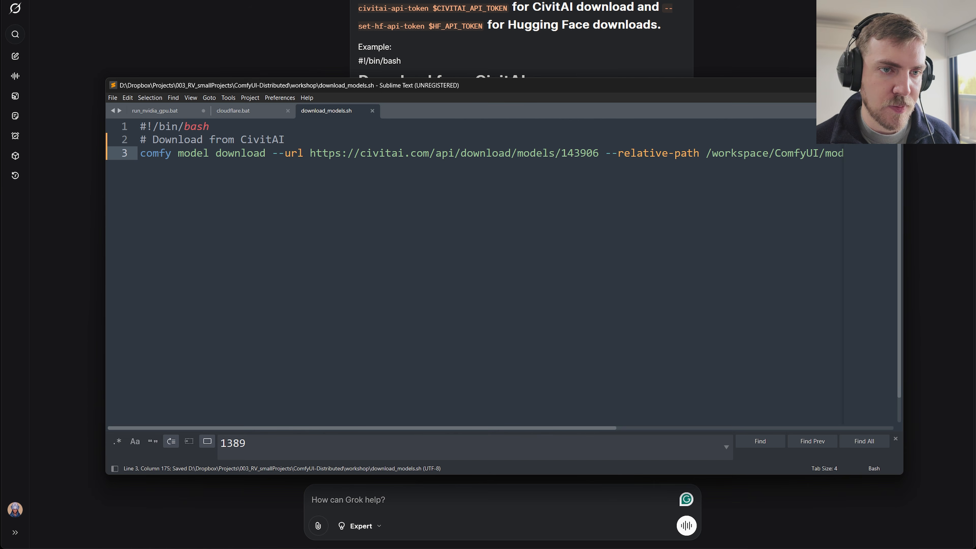
Open the workspace folder in JupyterLab and upload download_models.sh from the local workshop folder into it.
key(alt+Tab)
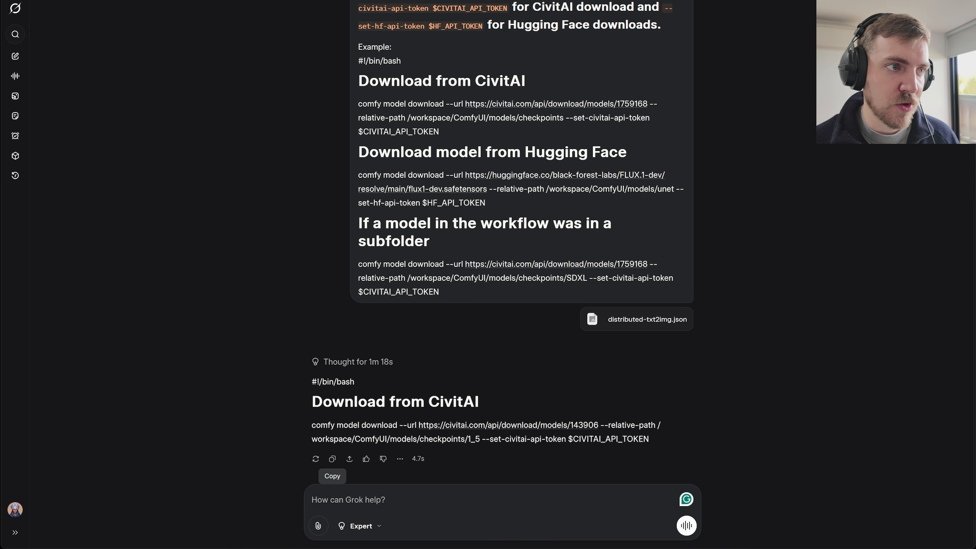
key(alt+Tab)
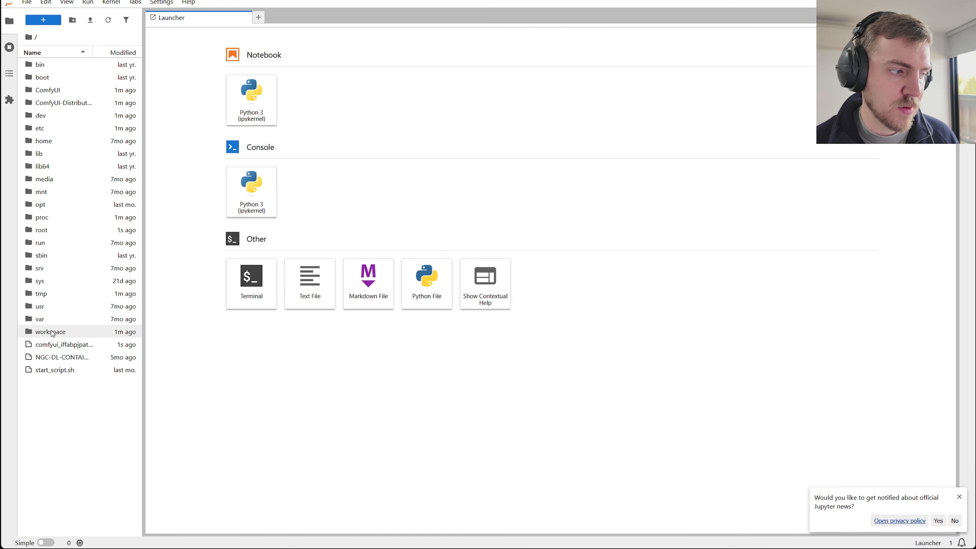
click(53, 333)
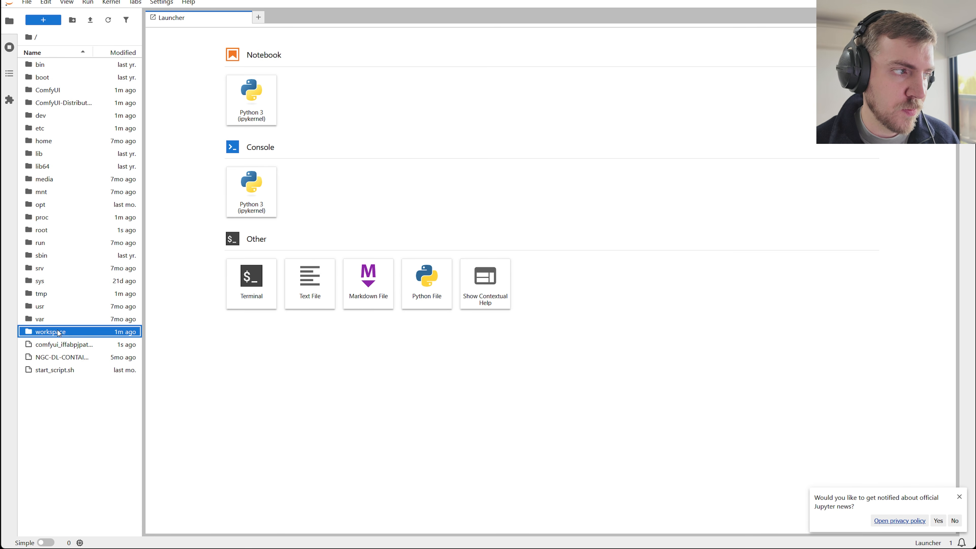
double_click(58, 333)
key(alt+Tab)
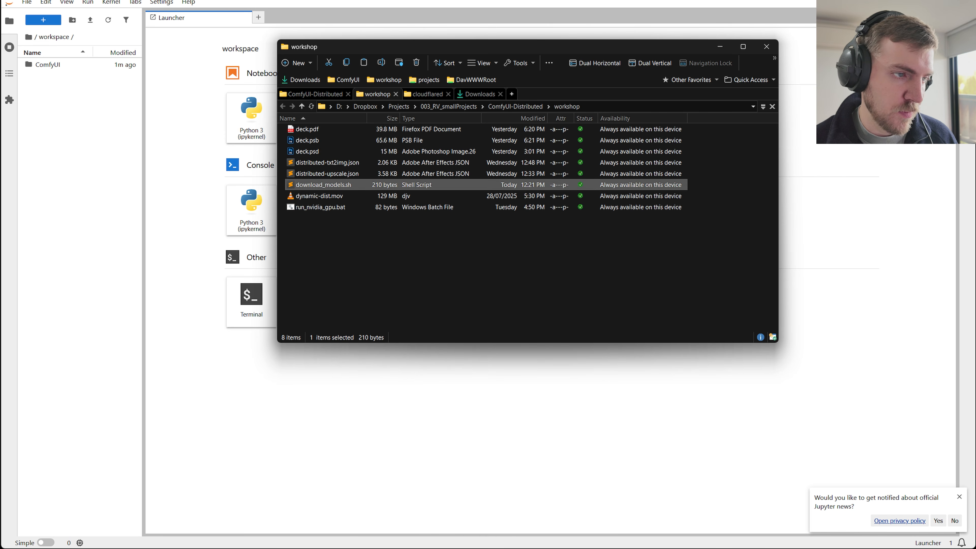
drag(323, 185, 84, 157)
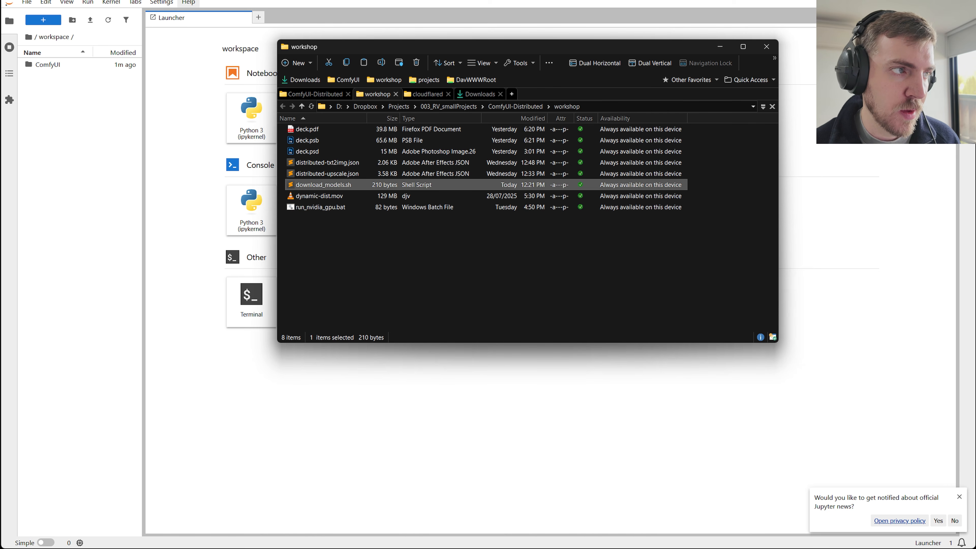
Switch to the model-download-script.md guide on GitHub and copy the chmod 755 and run commands for /workspace/download_models.sh.
click(189, 2)
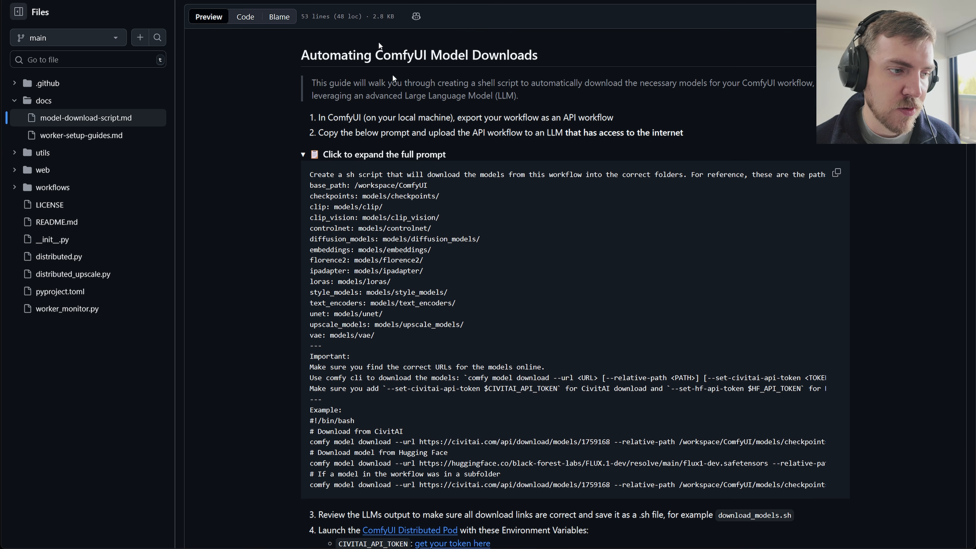
scroll(379, 42, down, 3)
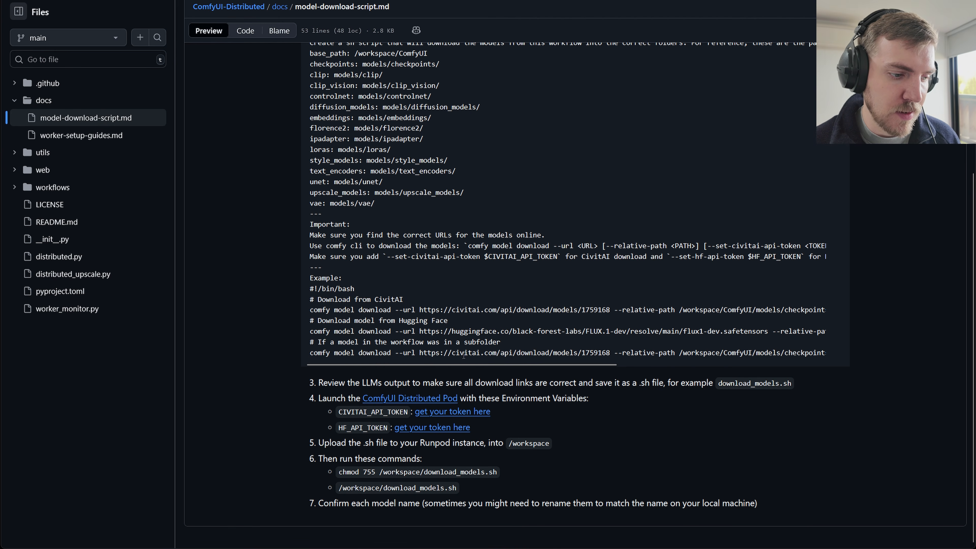
drag(458, 488, 346, 479)
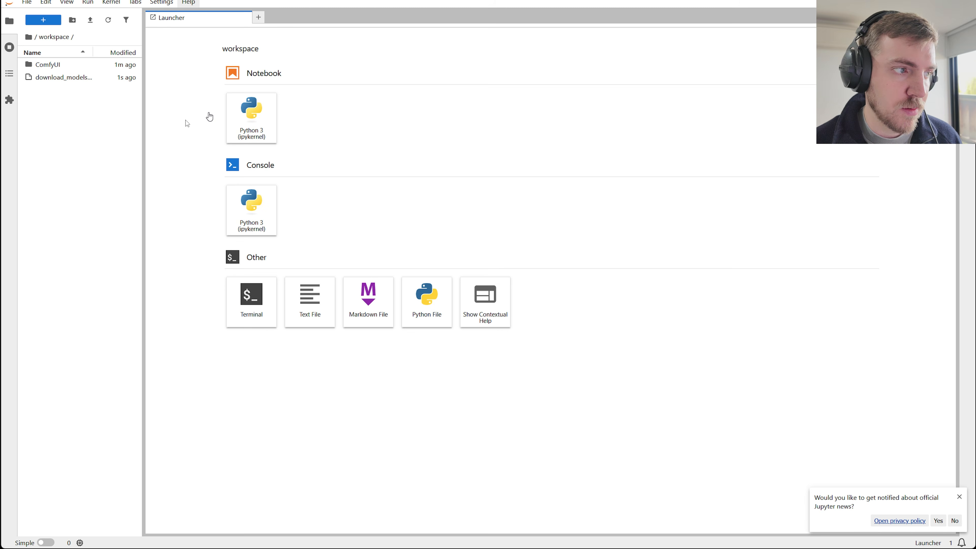
Open a JupyterLab terminal, run the copied download_models.sh commands and accept epicrealism_naturalSinRC1VAE.safetensors as the filename.
double_click(262, 327)
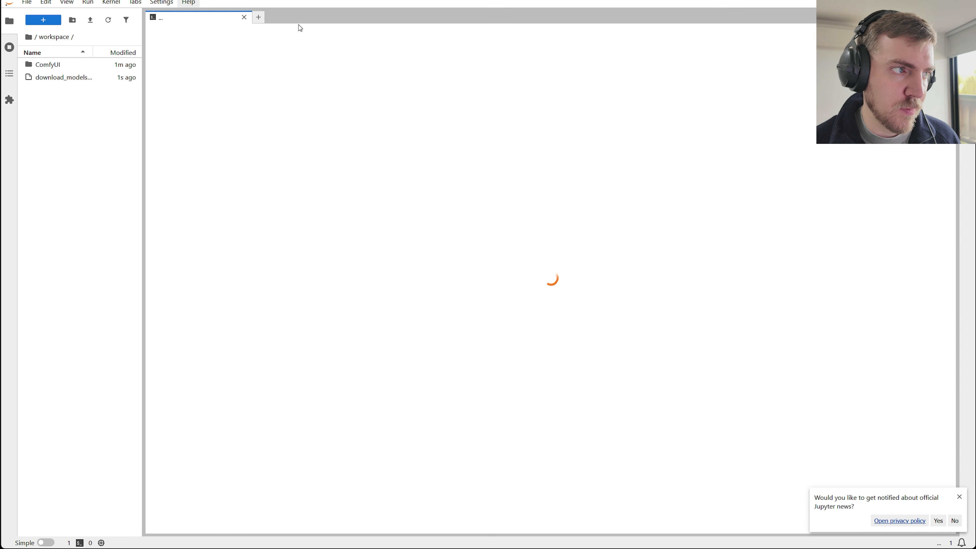
click(244, 17)
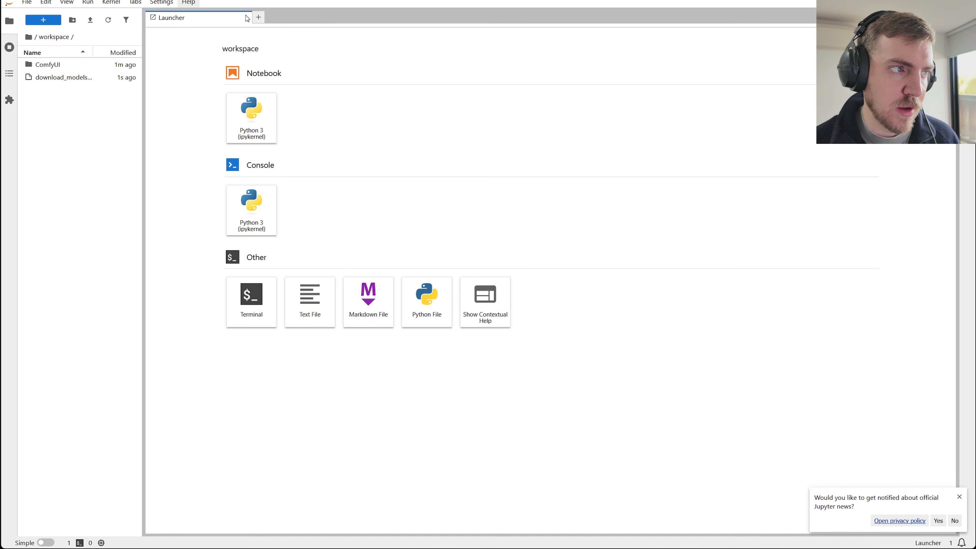
click(251, 304)
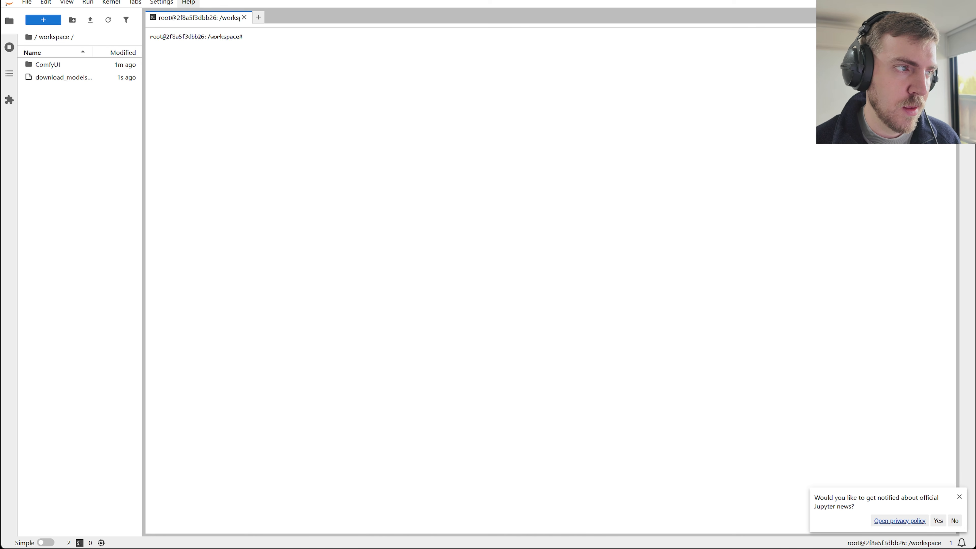
key(ctrl+v)
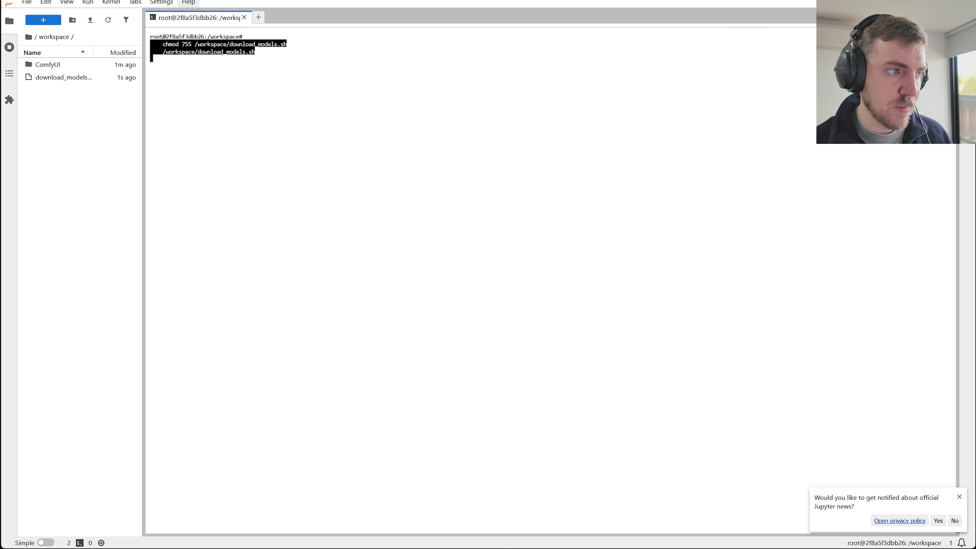
key(Return)
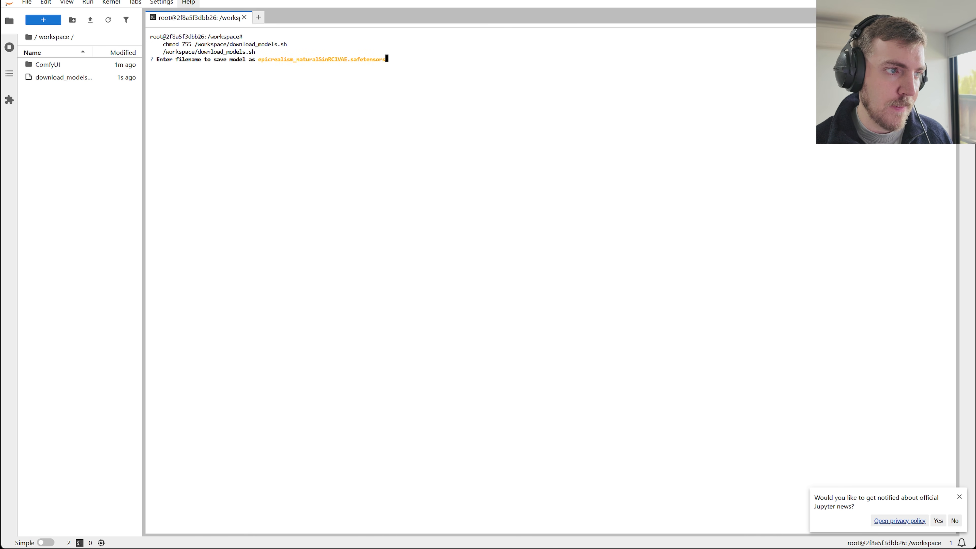
key(Return)
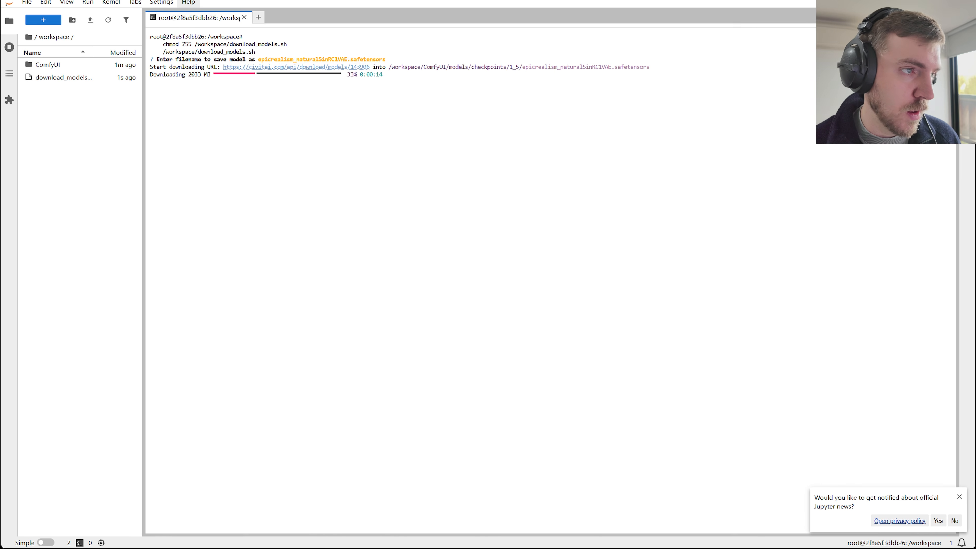
Switch to Runpod and open the pod's ComfyUI service on port 8188.
click(434, 0)
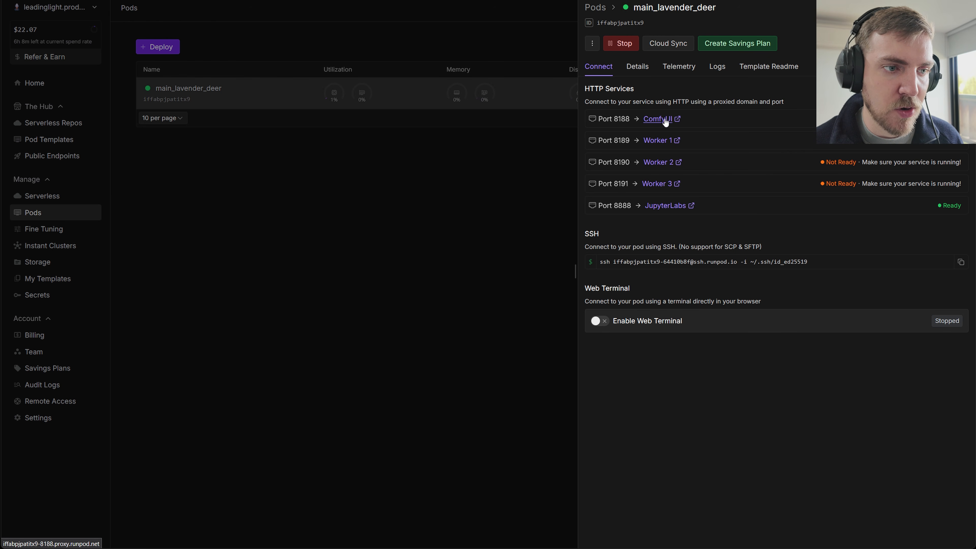
click(658, 120)
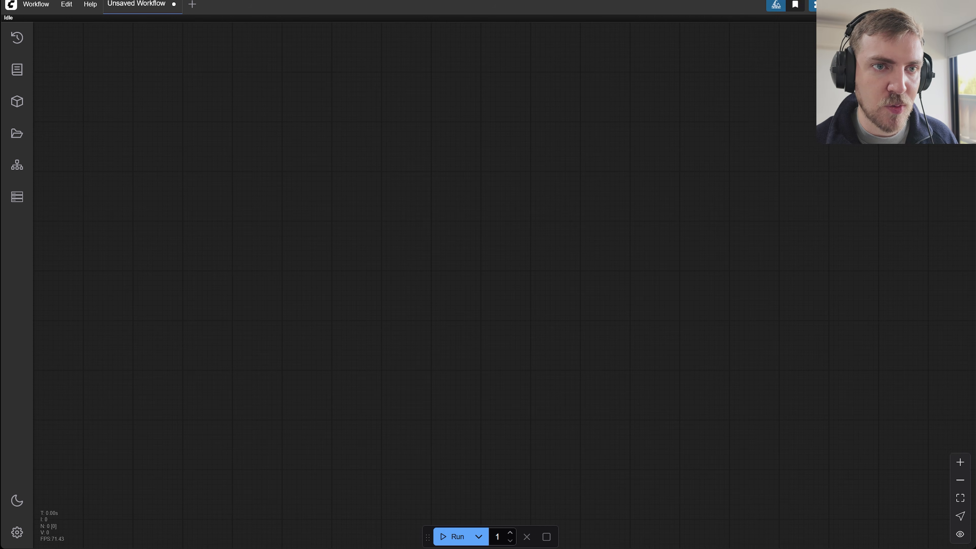
click(869, 0)
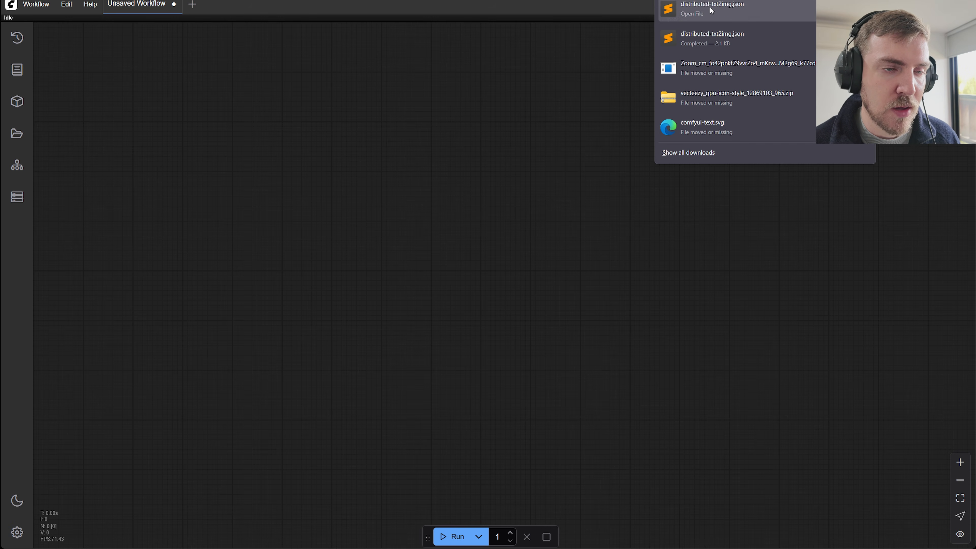
drag(711, 8, 778, 10)
click(870, 0)
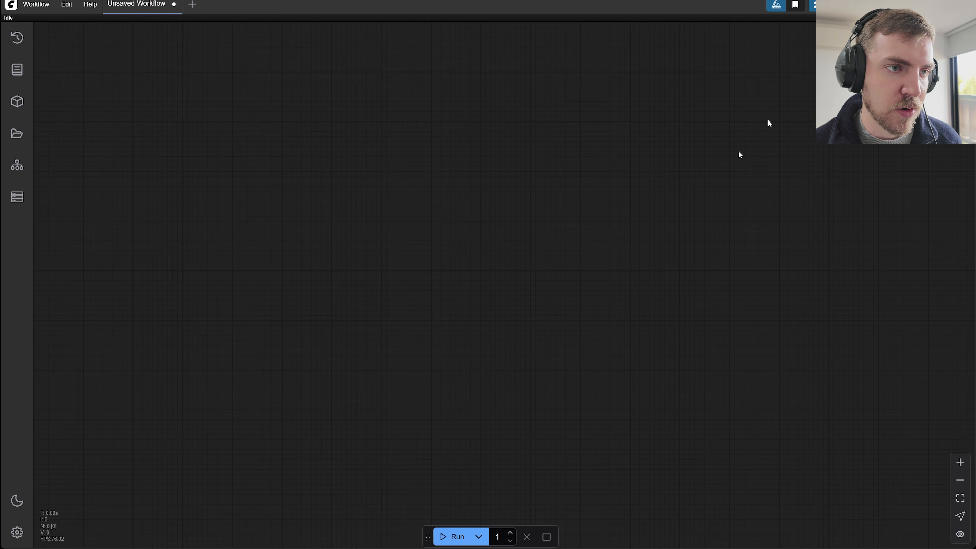
drag(567, 235, 496, 274)
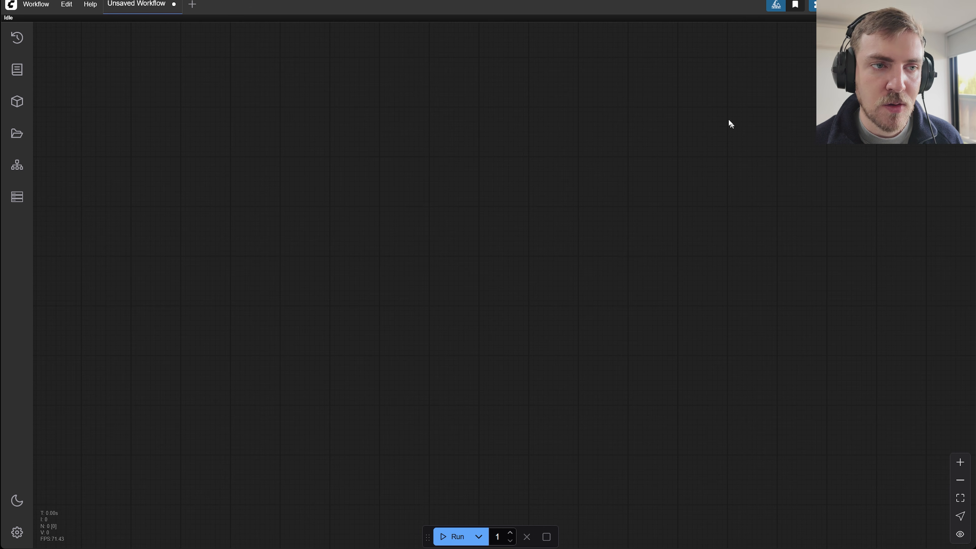
Show the ComfyUI Distributed workers on the pod and launch Worker 1, Worker 2 and Worker 3.
click(5, 205)
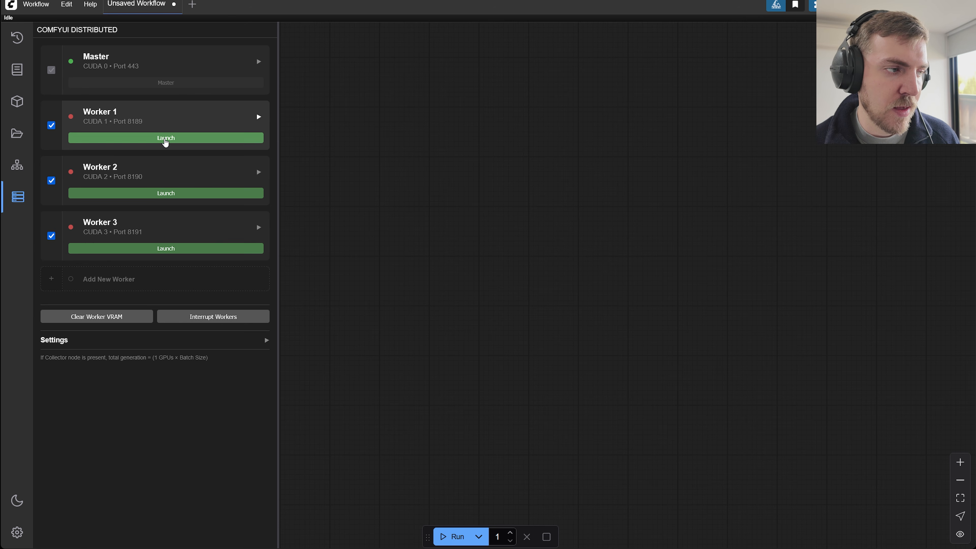
click(164, 139)
click(180, 197)
click(166, 248)
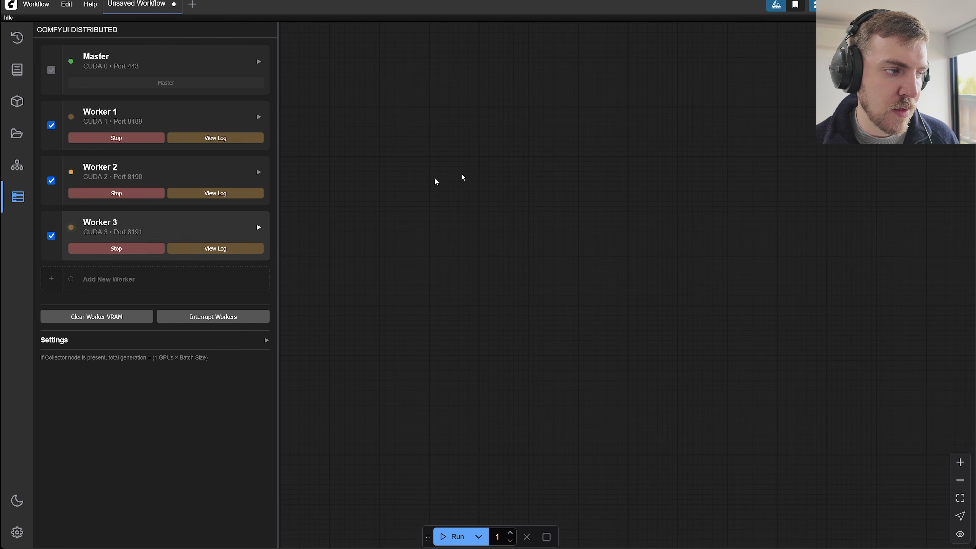
Load the downloaded distributed-txt2img.json workflow onto the pod's ComfyUI canvas.
click(865, 1)
drag(723, 9, 541, 267)
drag(652, 242, 975, 383)
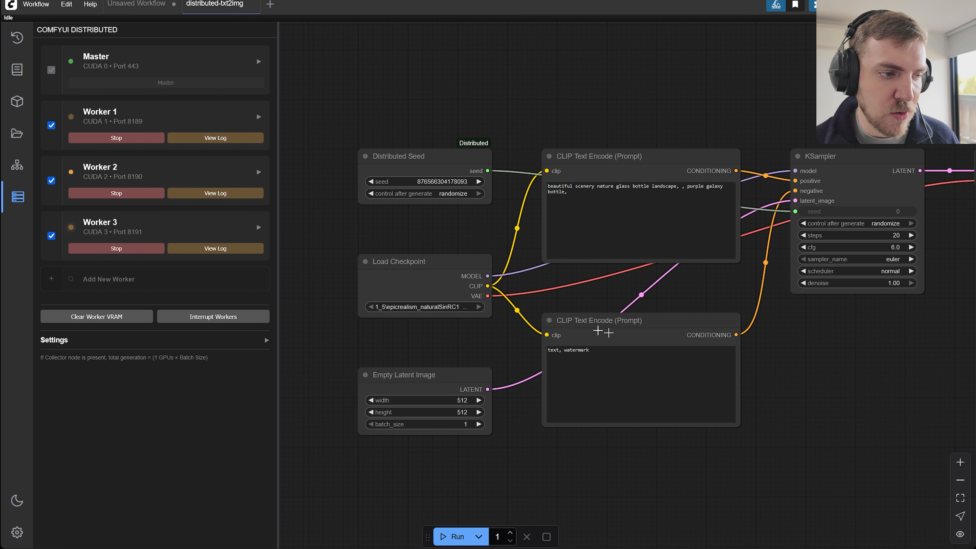
Move the Load Checkpoint node up slightly, enlarge it to fit the full checkpoint name, and look over the nodes through to Preview Image.
drag(444, 281, 426, 258)
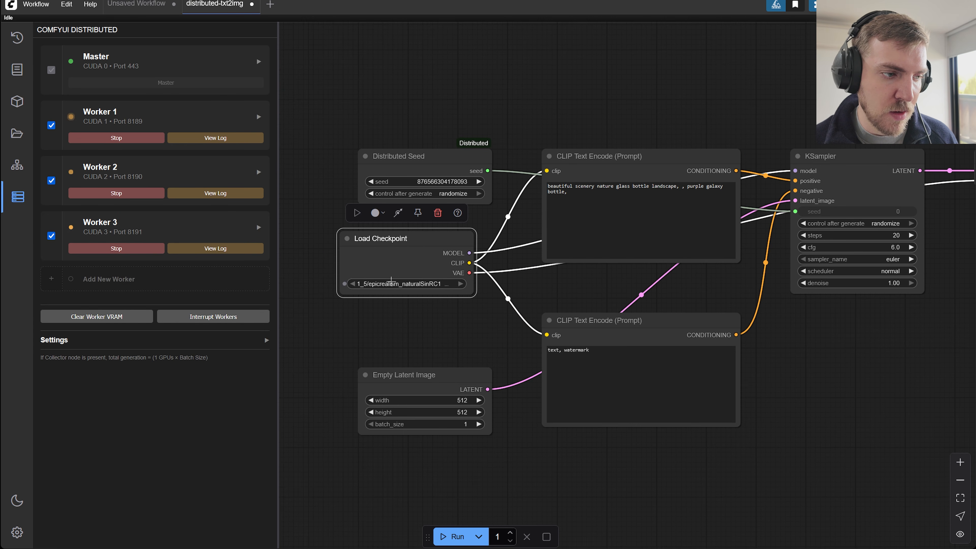
drag(476, 296, 514, 313)
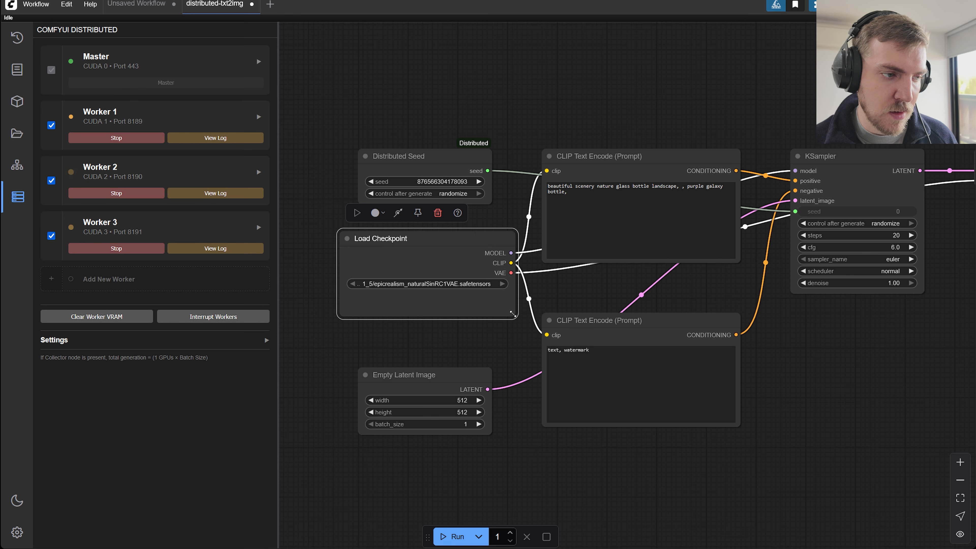
drag(481, 355, 392, 348)
drag(773, 364, 600, 371)
mouse_move(707, 368)
mouse_down()
mouse_move(649, 375)
mouse_move(449, 349)
mouse_up()
drag(771, 155, 840, 285)
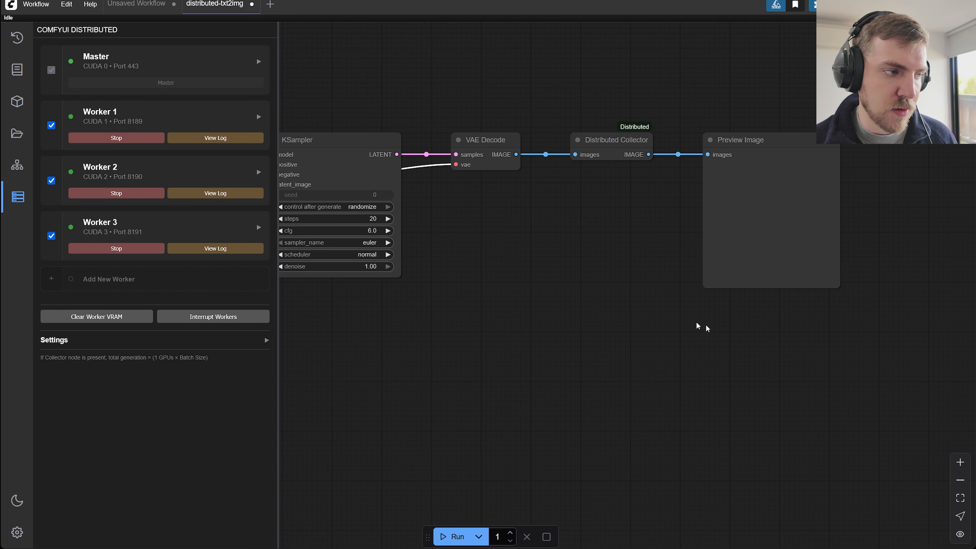
Run the distributed-txt2img workflow on the pod's master and three workers and view the results in Preview Image.
drag(466, 380, 579, 373)
drag(532, 407, 733, 399)
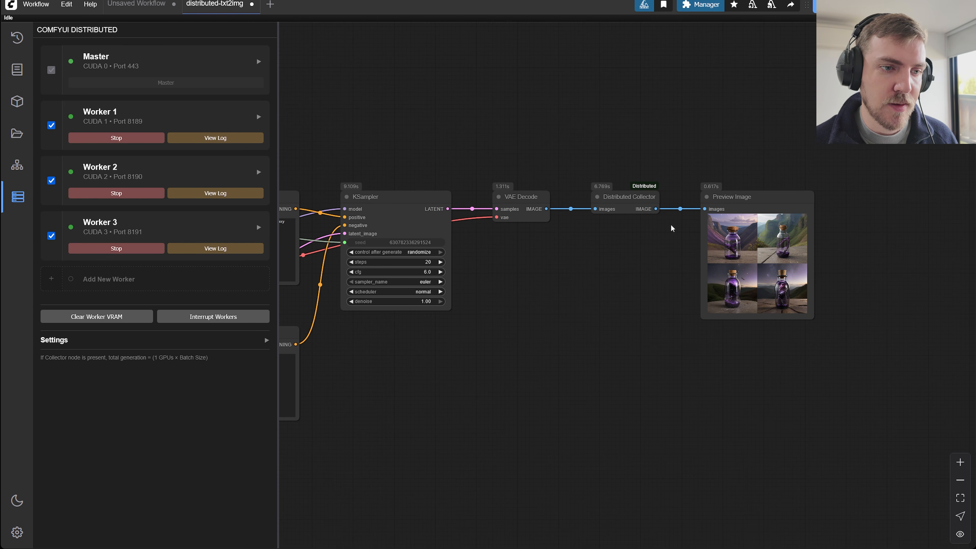
drag(608, 334, 878, 296)
drag(769, 325, 551, 332)
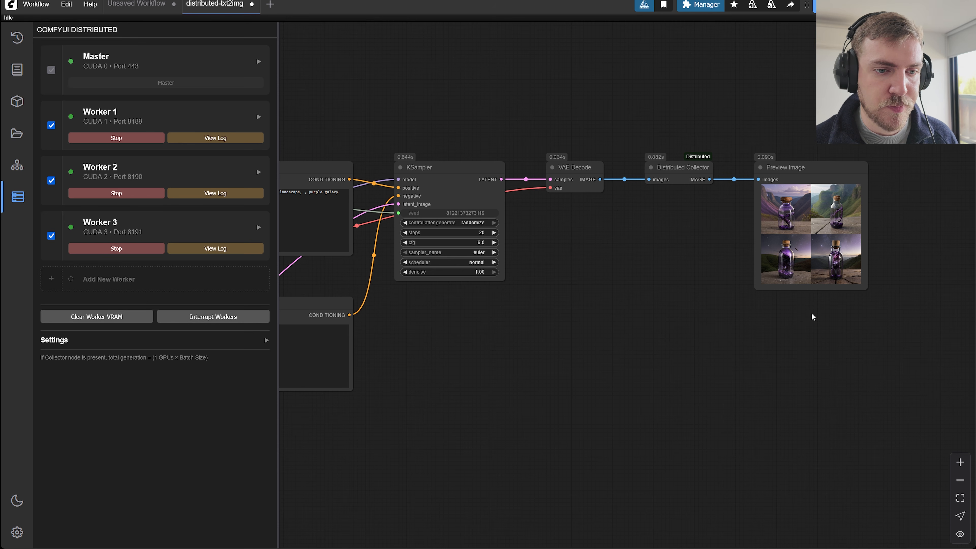
Run the workflow once more and resize the Preview Image node to fit closely around a larger image grid.
drag(868, 290, 892, 369)
drag(810, 62, 633, 88)
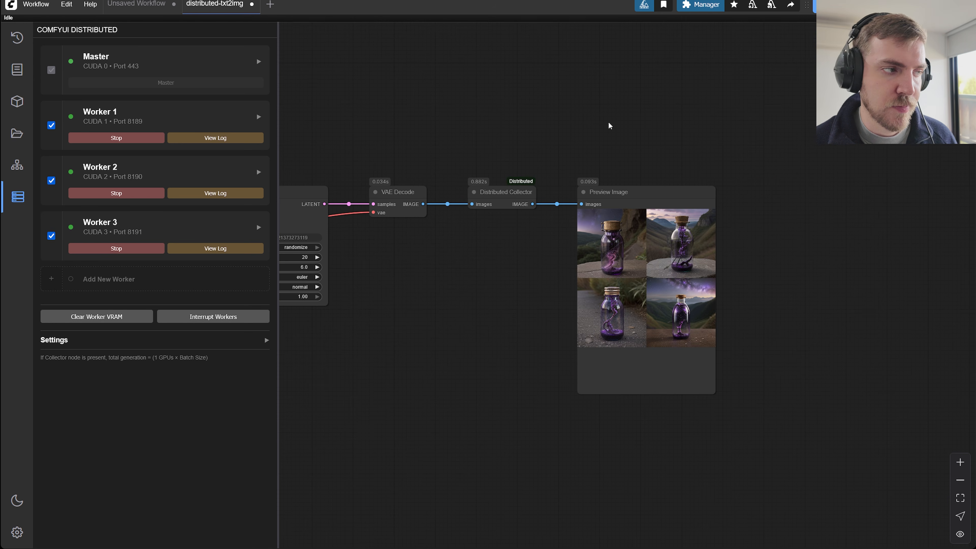
key(ctrl+Return)
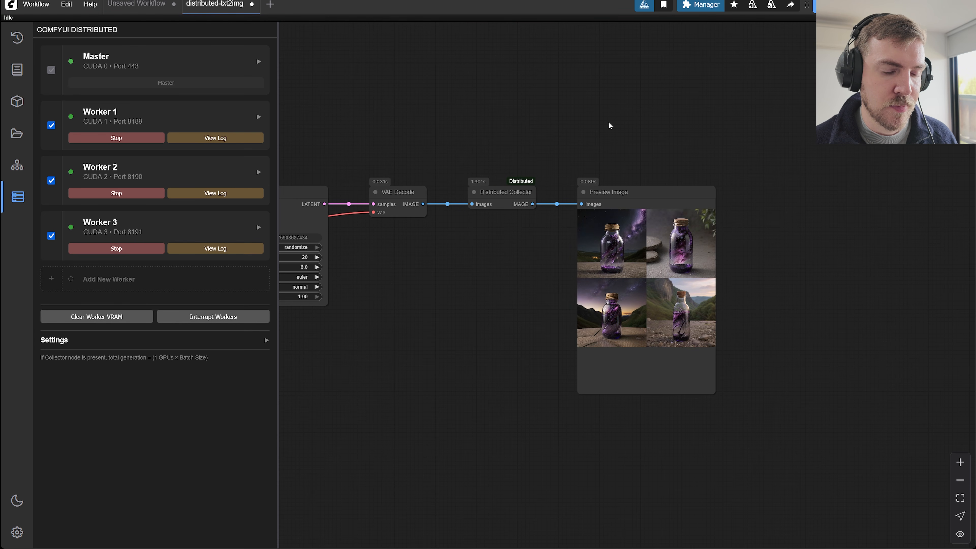
drag(445, 378, 528, 357)
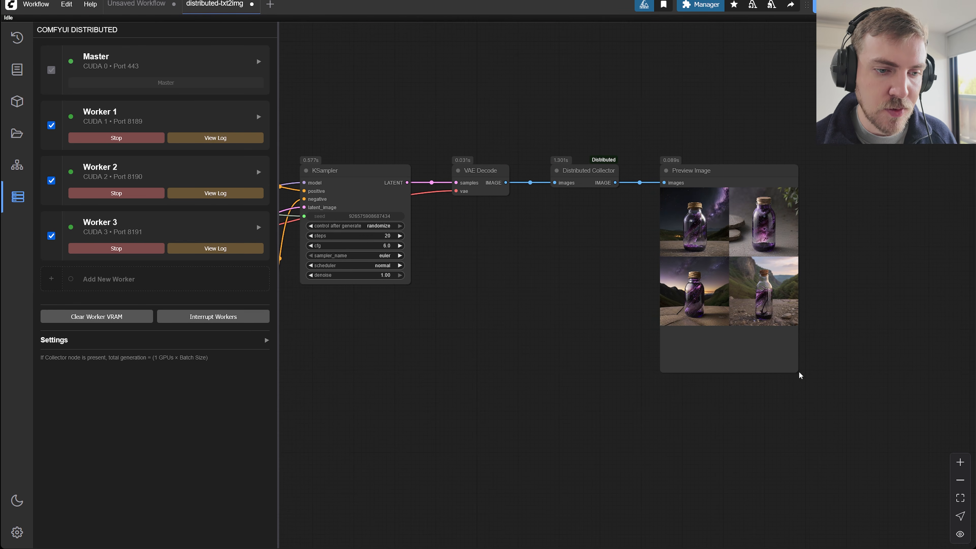
drag(800, 376, 812, 335)
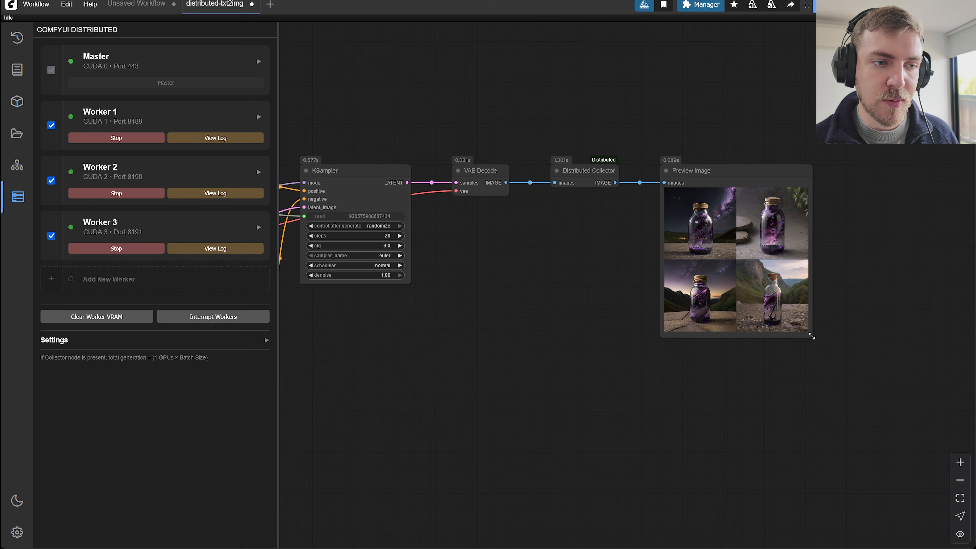
drag(426, 319, 466, 327)
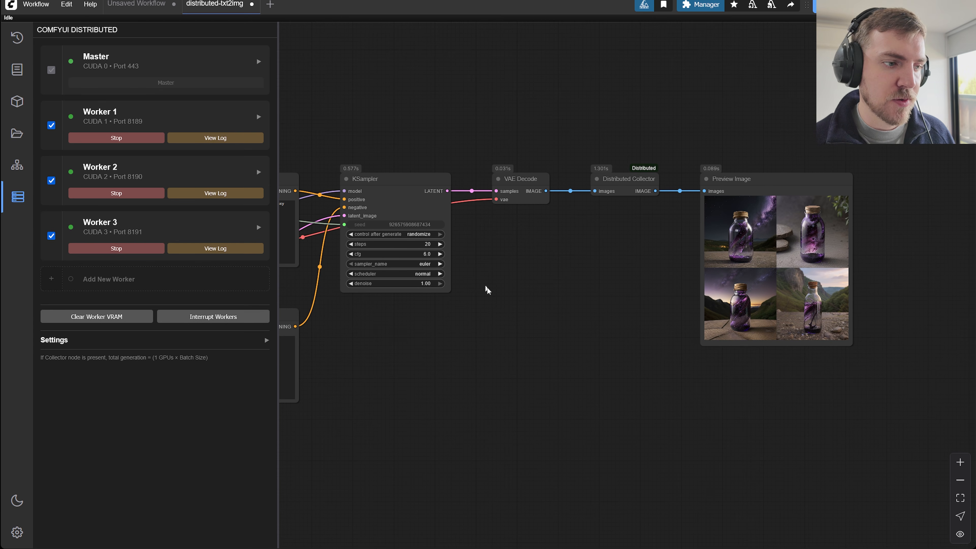
drag(576, 291, 584, 251)
drag(668, 314, 615, 337)
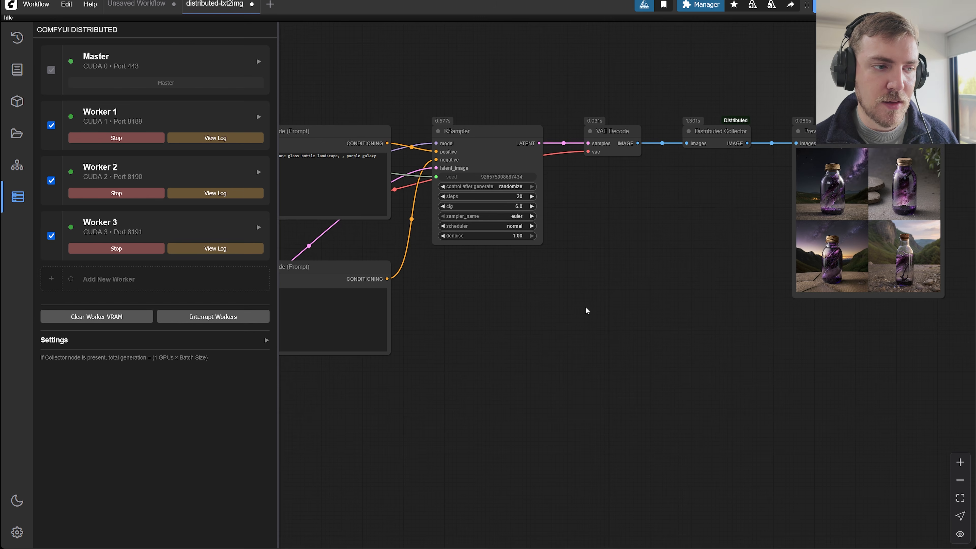
drag(586, 308, 535, 377)
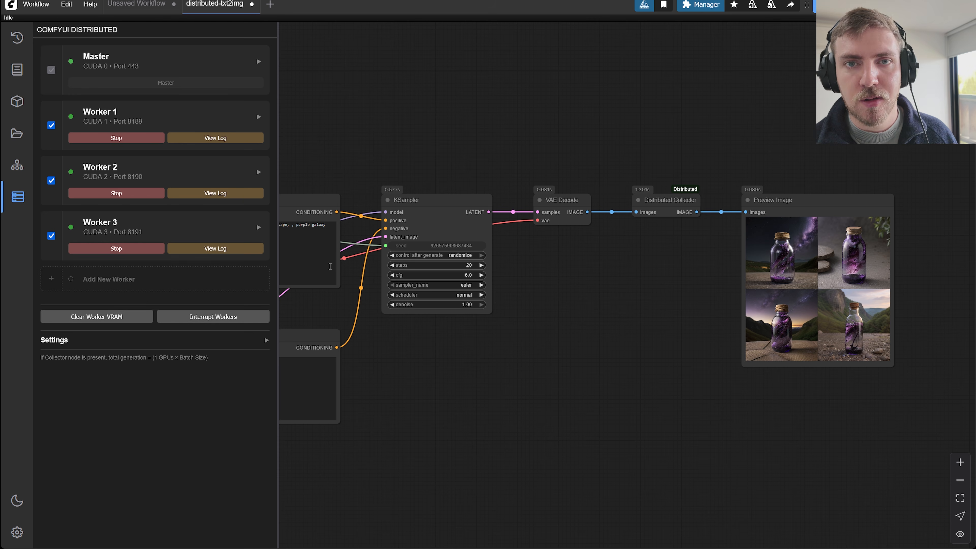
drag(624, 341, 607, 321)
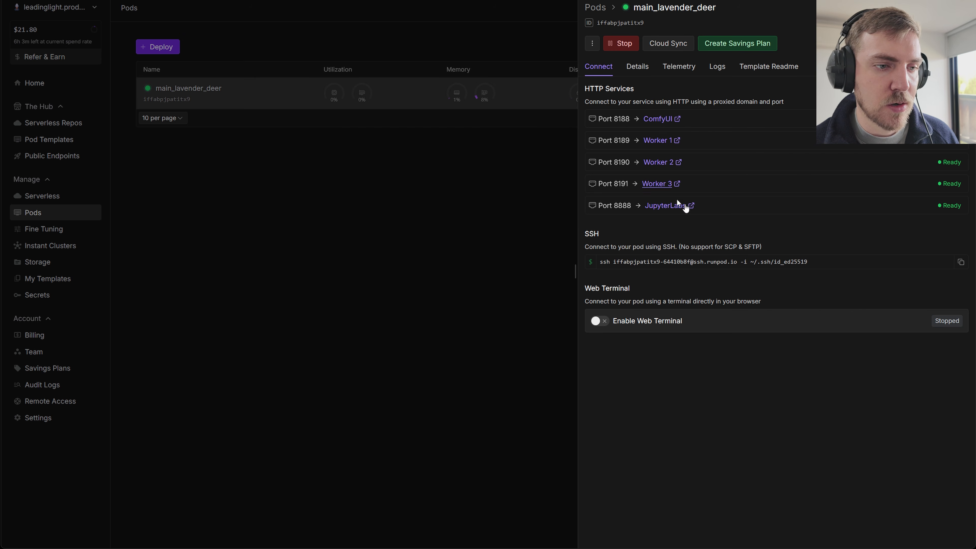
Copy the pod's port 8188 ComfyUI link and add Worker 6 on the master with its worker type set to Cloud.
right_click(658, 119)
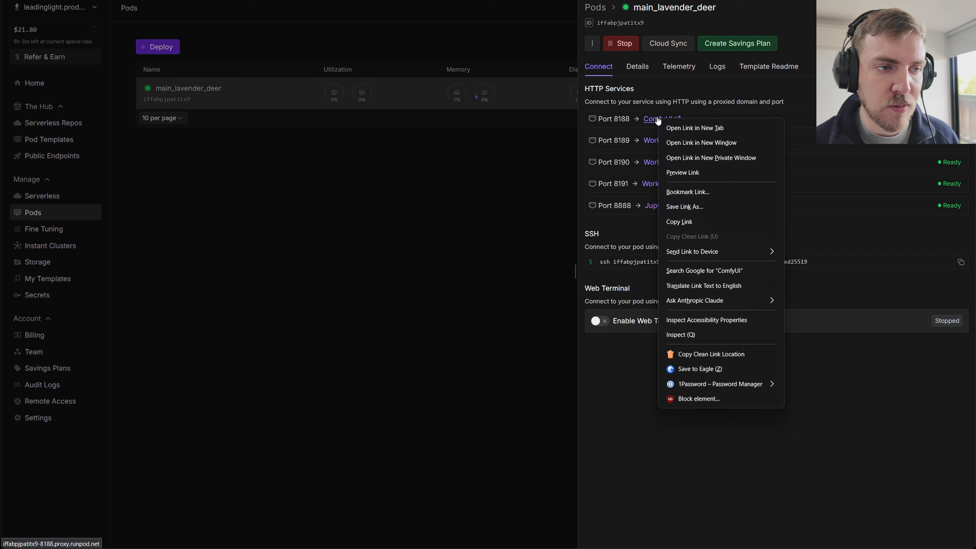
click(687, 222)
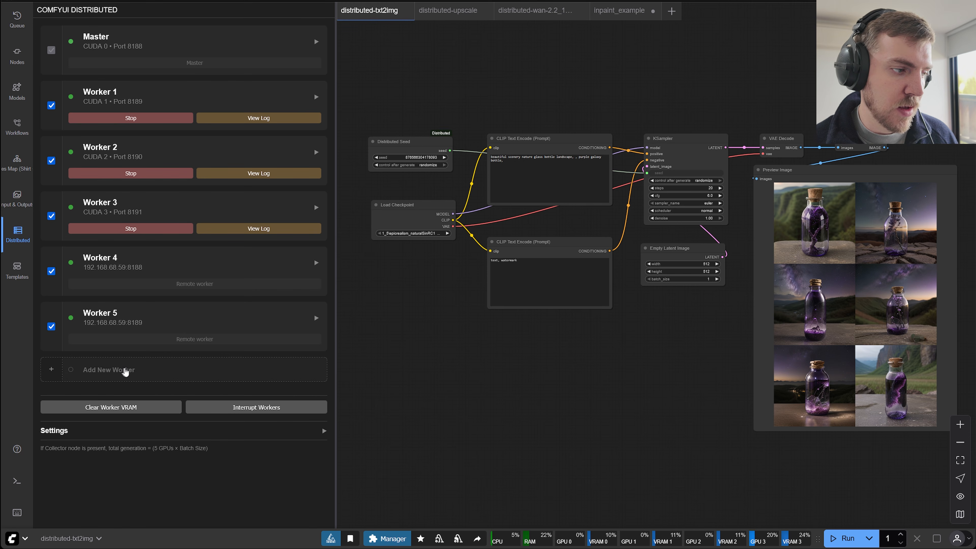
click(126, 371)
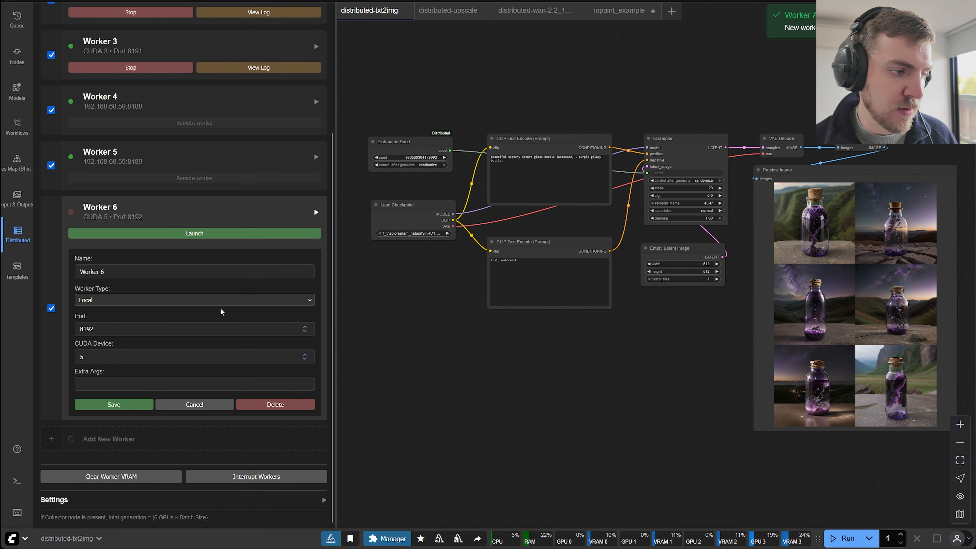
click(129, 299)
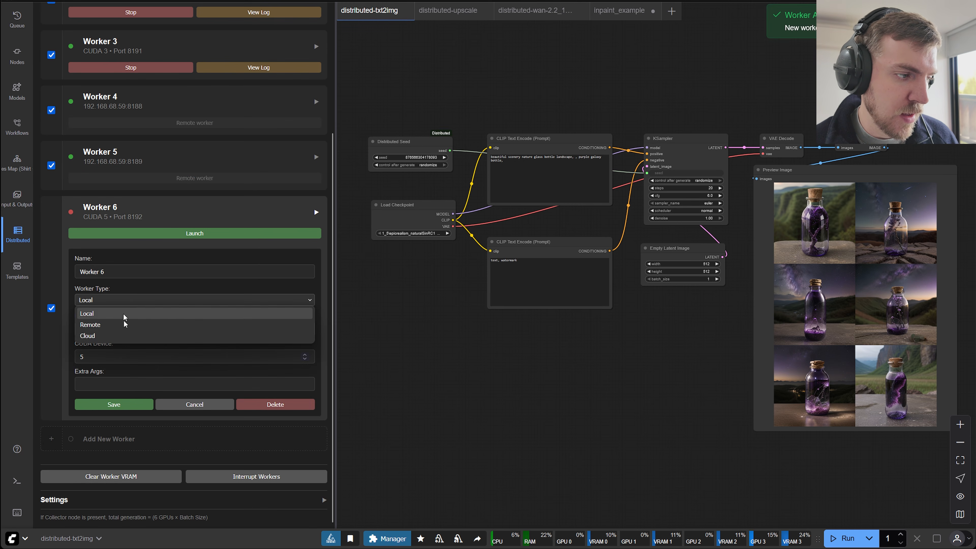
click(110, 337)
click(162, 354)
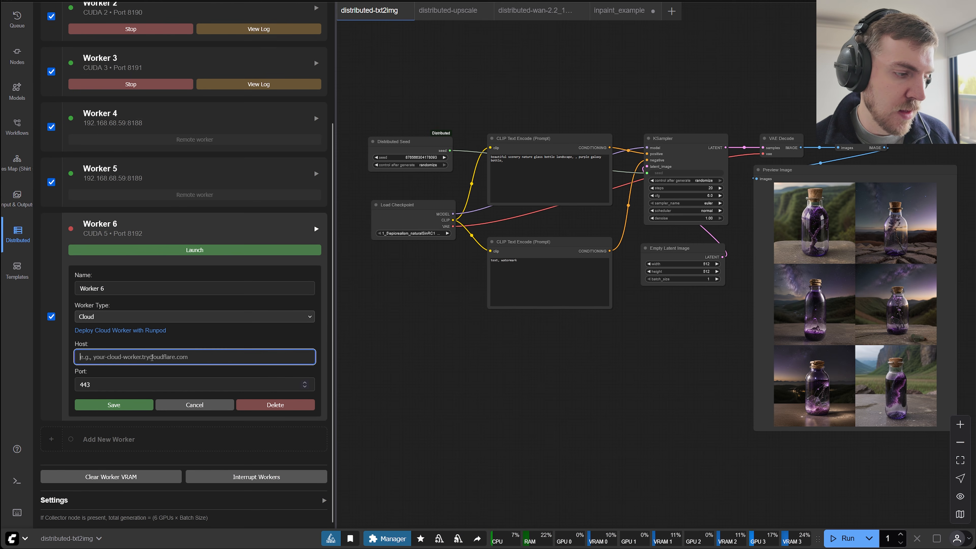
key(ctrl+v)
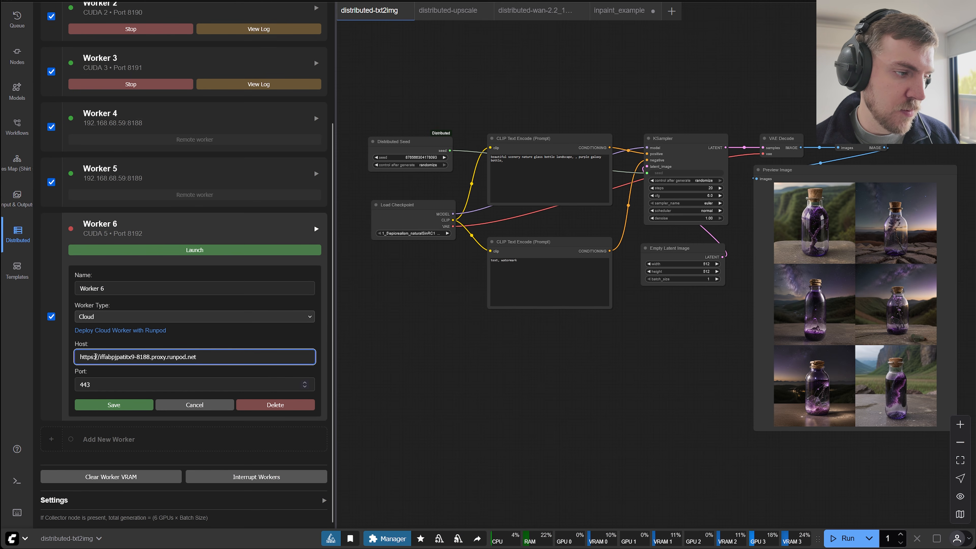
drag(99, 357, 58, 361)
key(BackSpace)
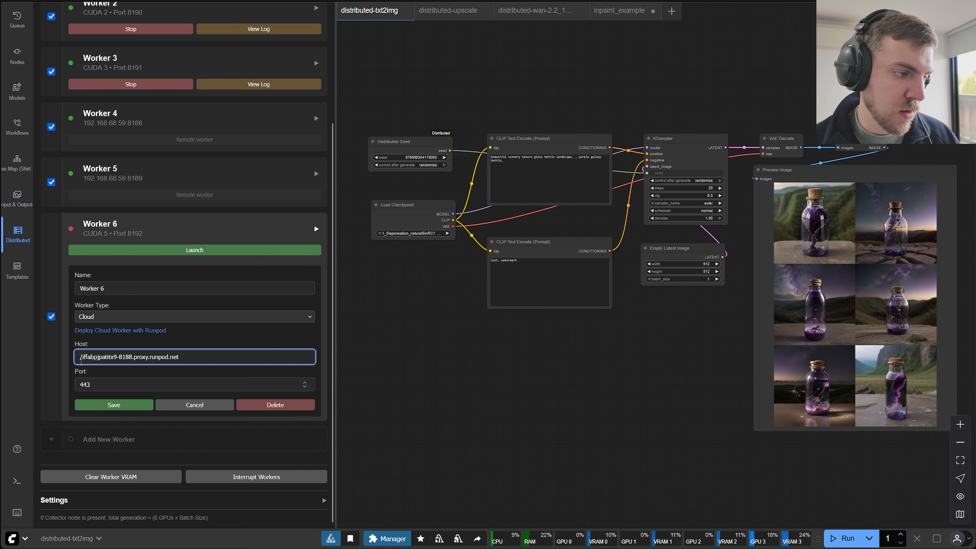
key(BackSpace)
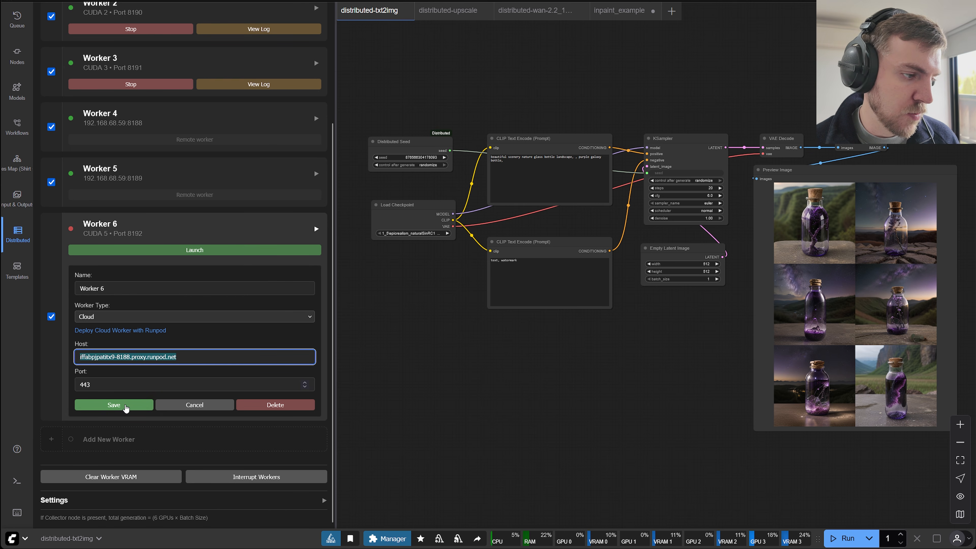
click(123, 405)
scroll(152, 345, down, 3)
click(174, 241)
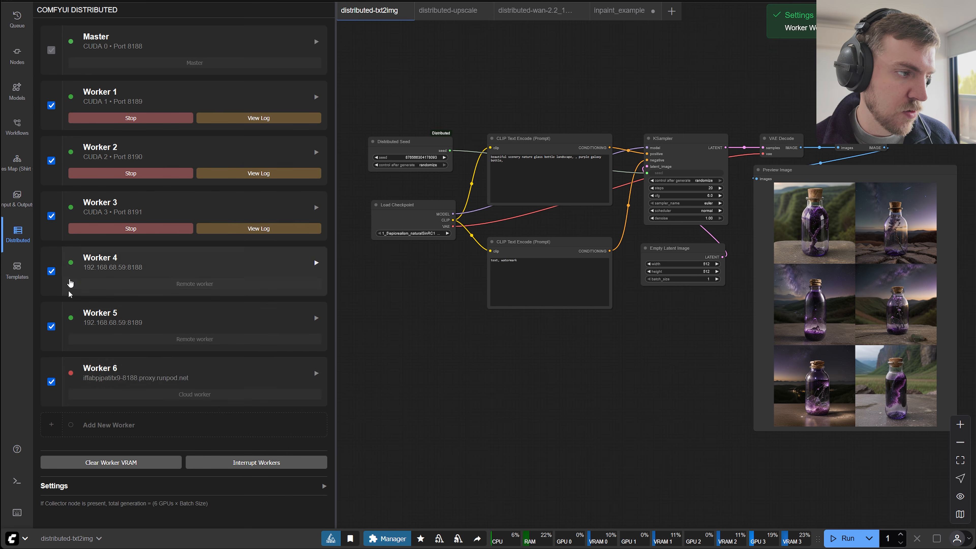
Add Worker 7 as a Cloud worker with host iffabpjpatitx9-8189.proxy.runpod.net and save it.
click(111, 424)
scroll(185, 381, down, 5)
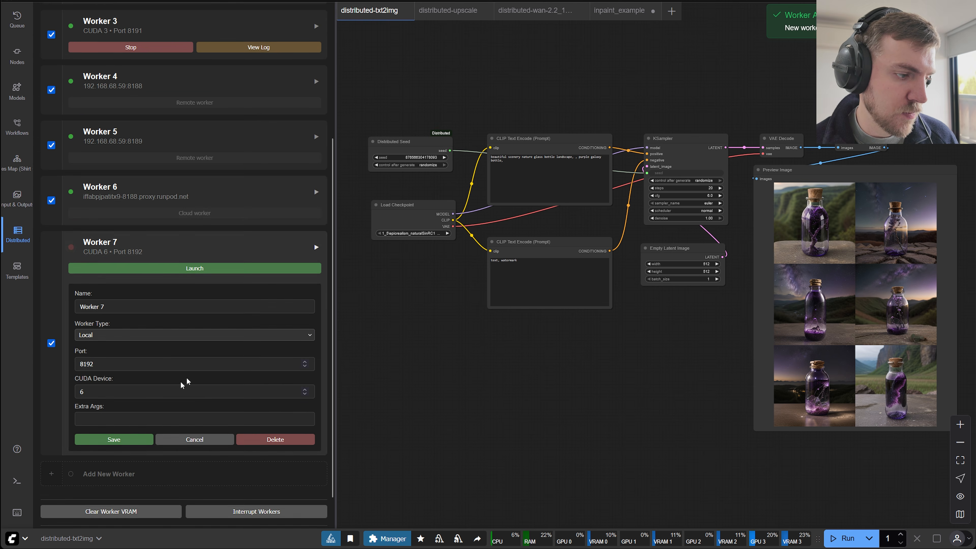
click(109, 306)
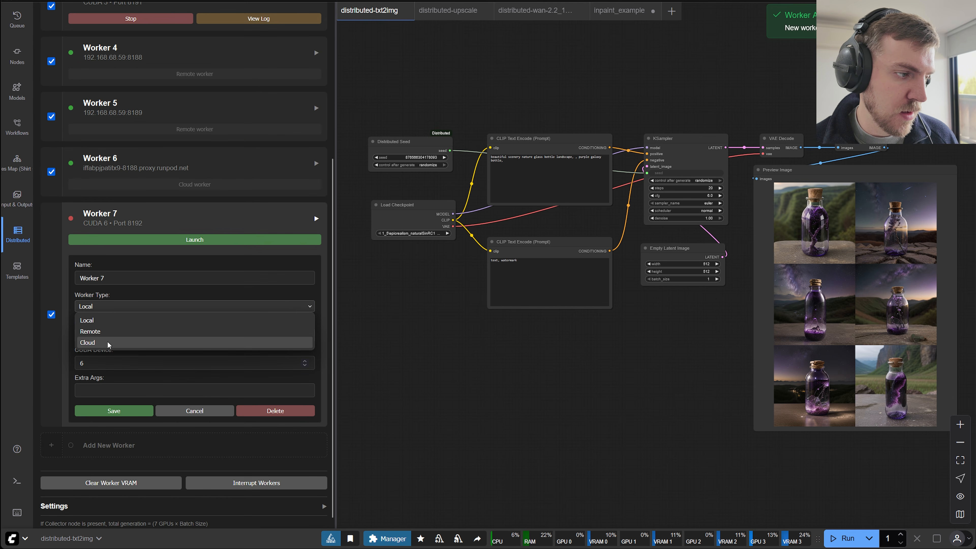
click(110, 342)
click(123, 358)
key(ctrl+v)
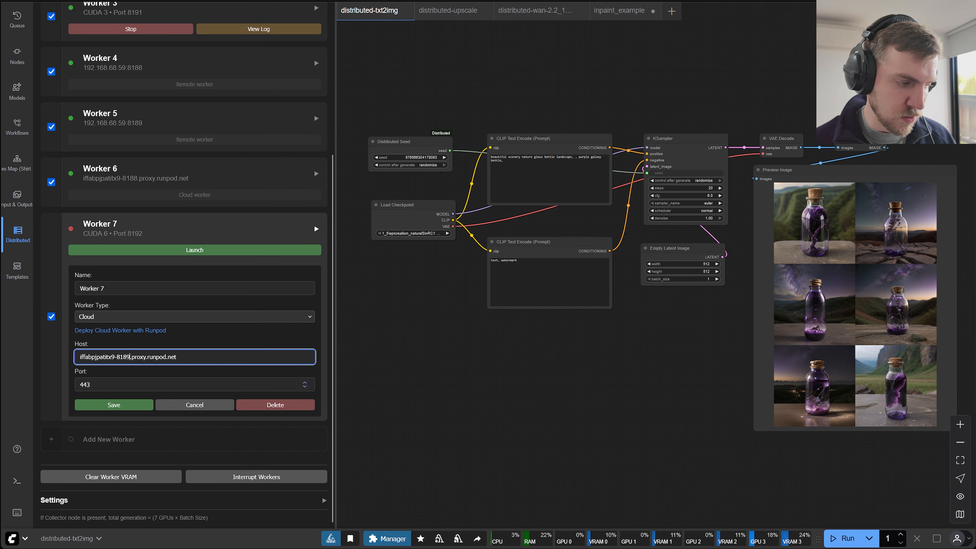
click(139, 405)
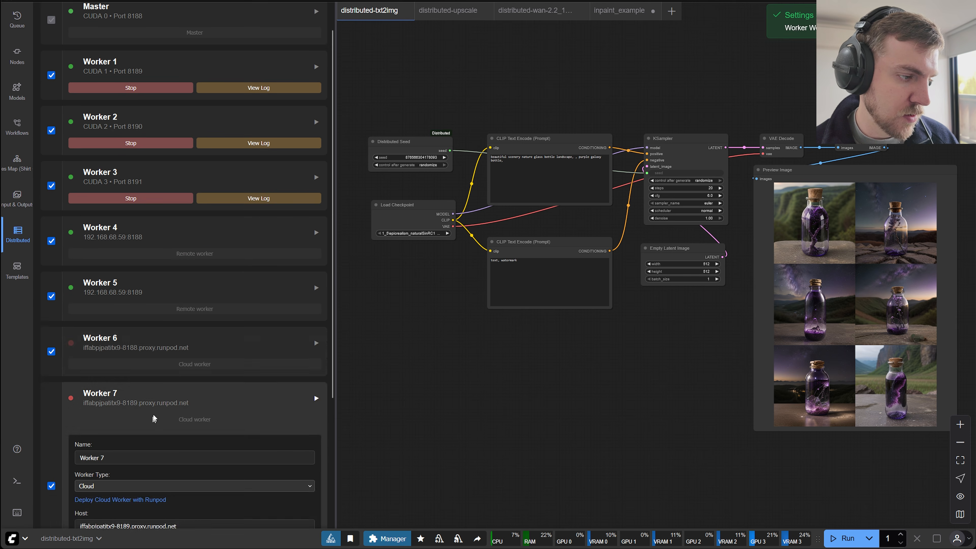
Add Worker 8 as a Cloud worker with host iffabpjpatitx9-8190.proxy.runpod.net and save it.
click(102, 437)
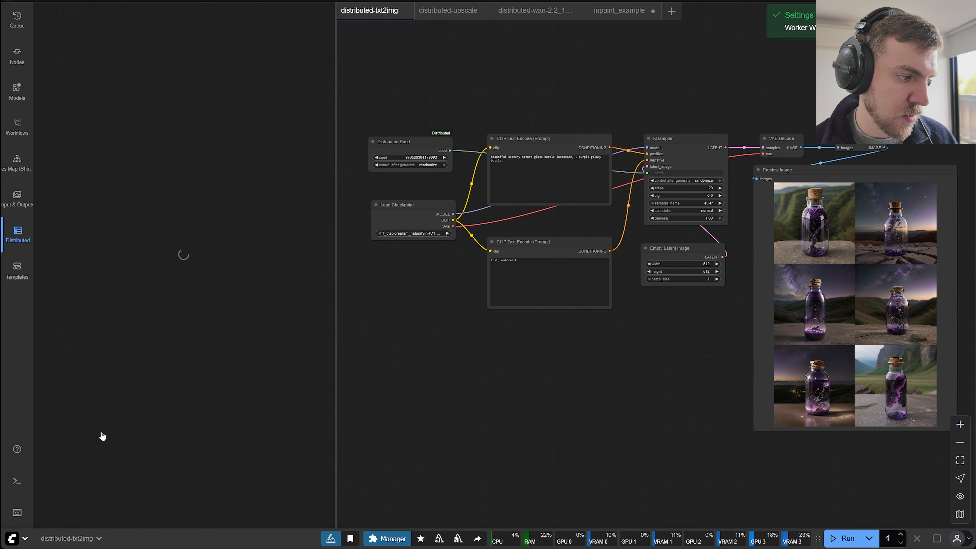
click(103, 311)
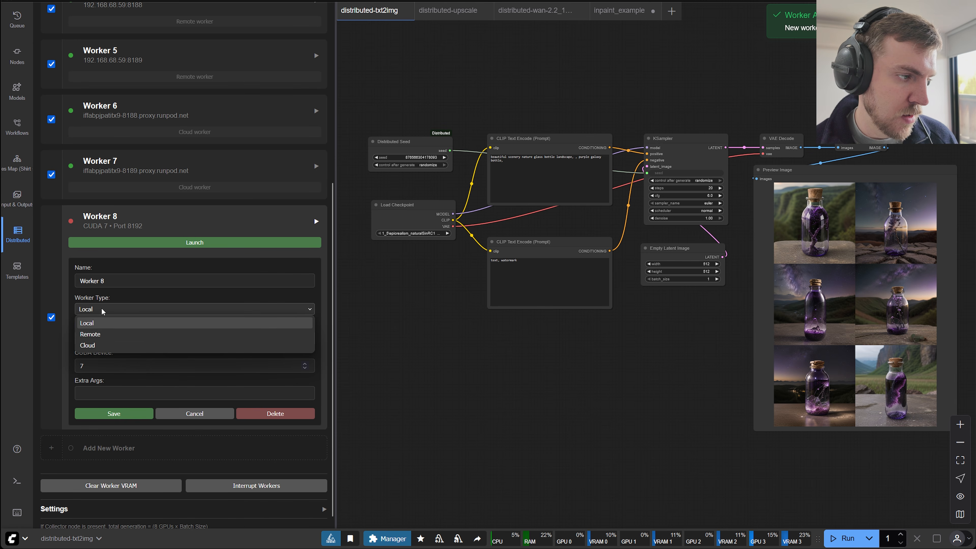
click(100, 344)
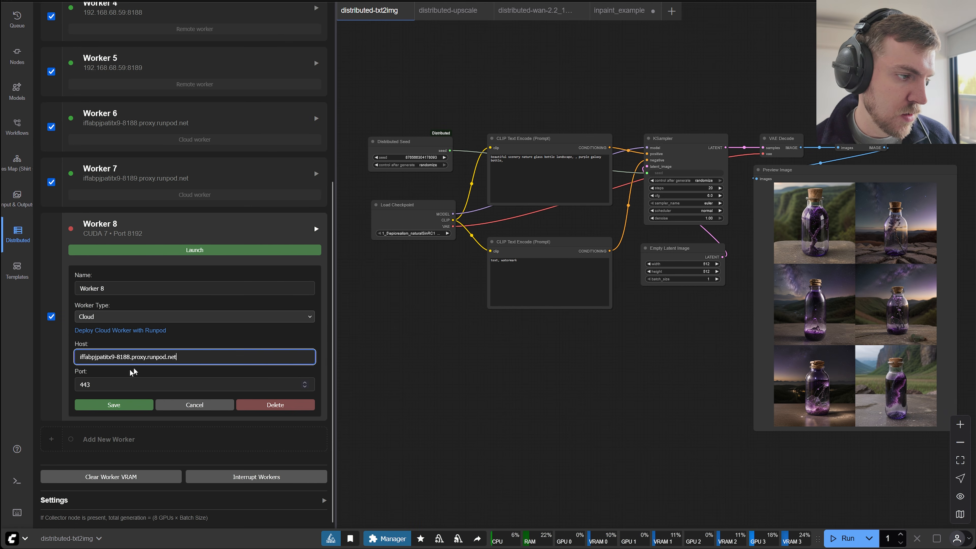
key(BackSpace)
key(BackSpace)
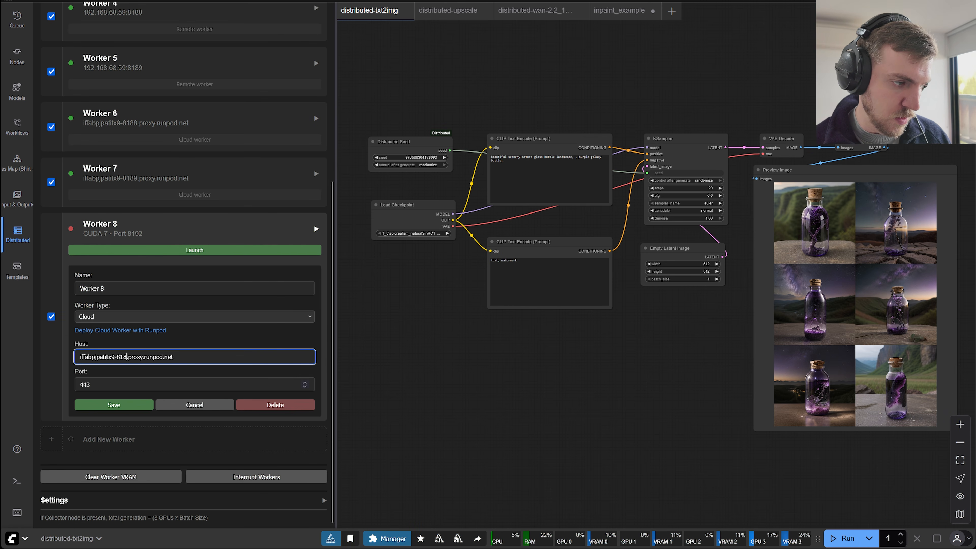
text(90)
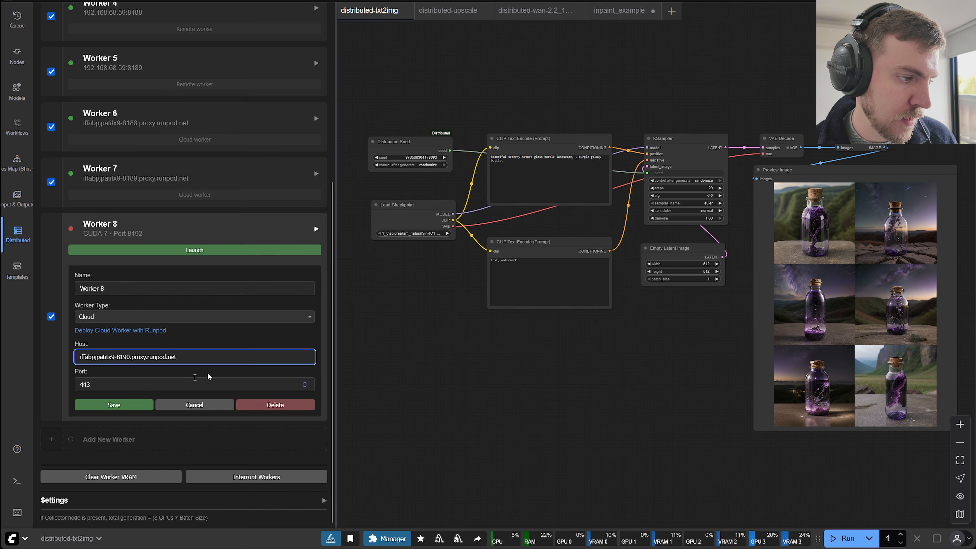
click(113, 405)
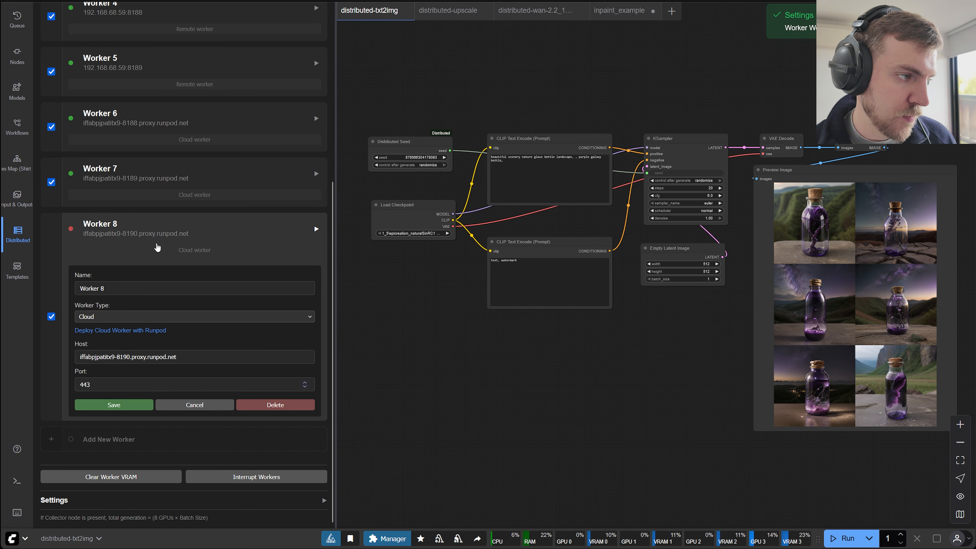
Add Worker 9 as a Cloud worker with host iffabpjpatitx9-8191.proxy.runpod.net, save it, and collapse its settings.
click(112, 437)
scroll(150, 403, down, 3)
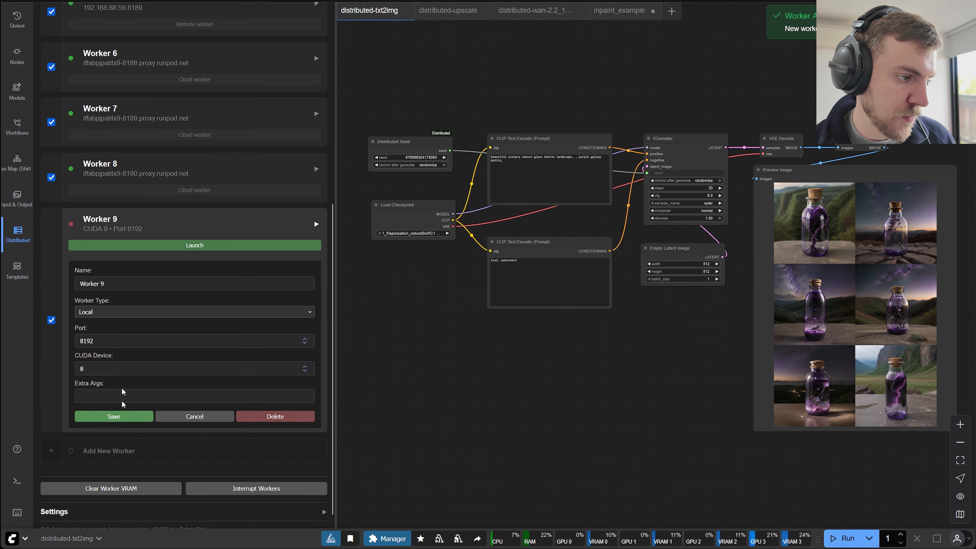
click(102, 317)
click(98, 341)
click(78, 354)
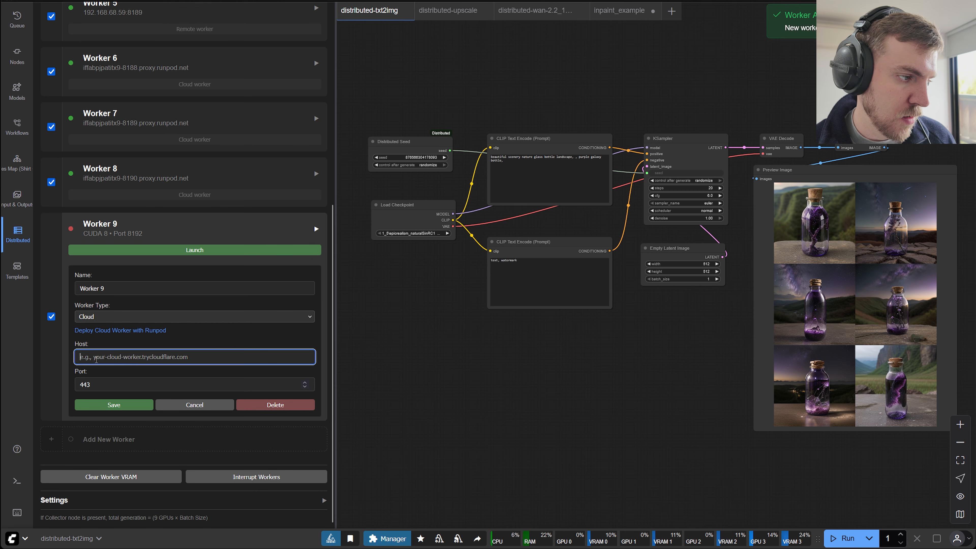
key(ctrl+v)
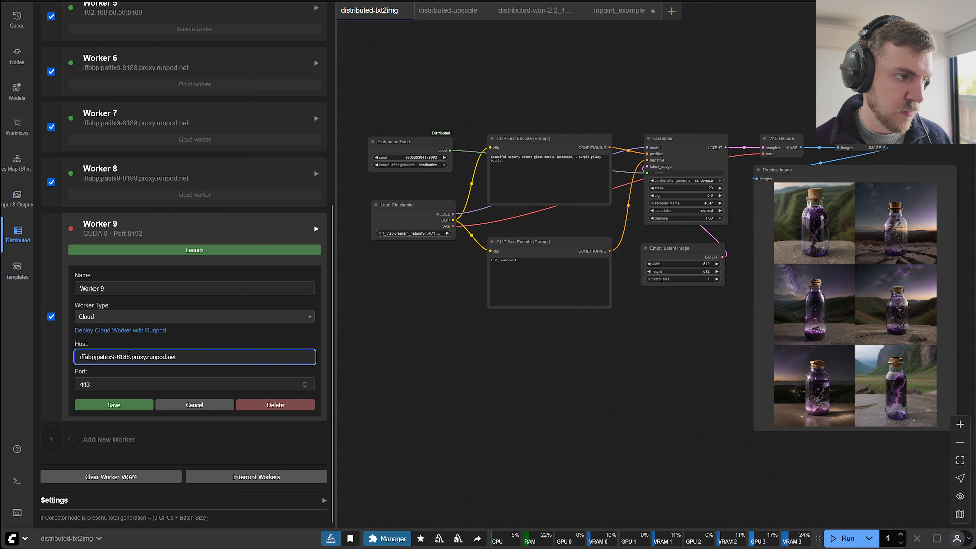
key(BackSpace)
key(BackSpace)
text(91)
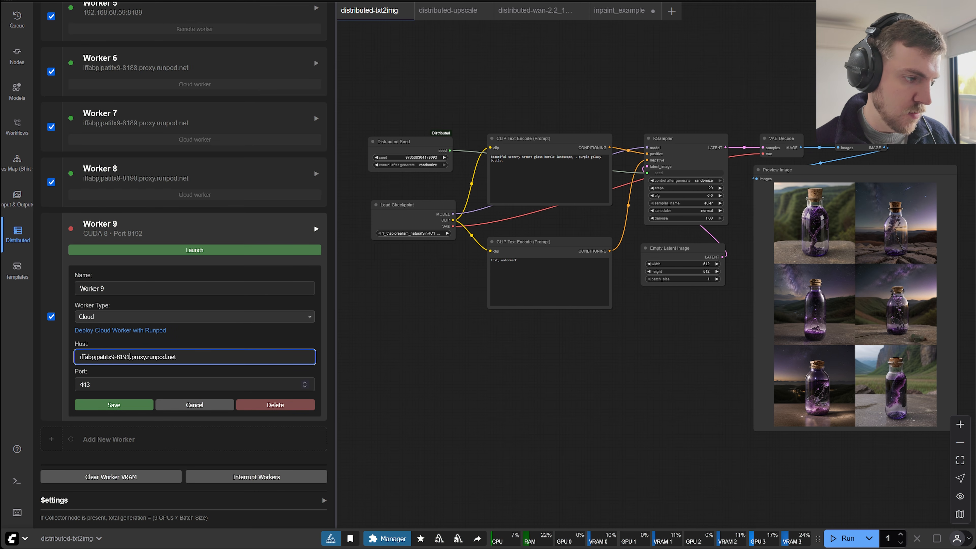
click(92, 406)
scroll(135, 373, down, 5)
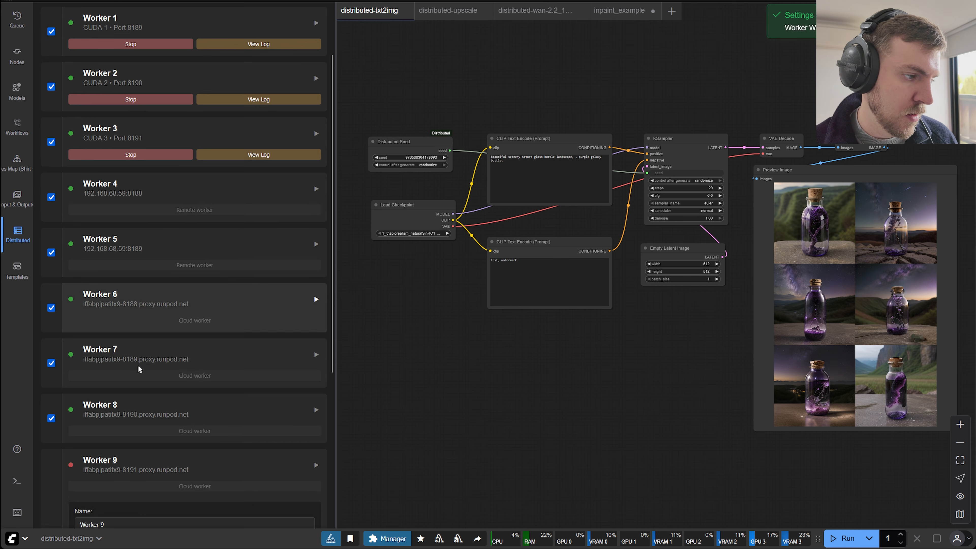
click(156, 330)
Check the complete worker list and run the distributed-txt2img workflow across the master and all nine workers.
scroll(227, 356, down, 4)
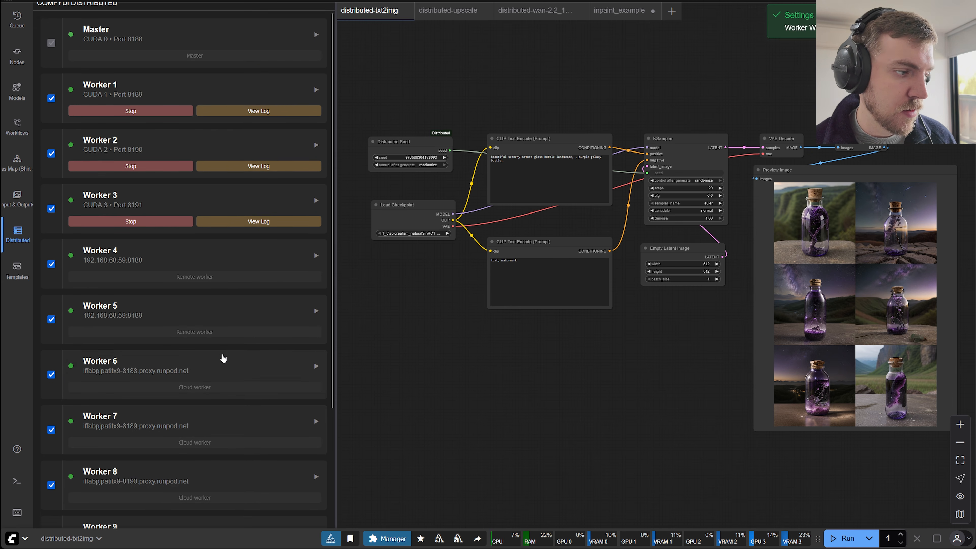
scroll(235, 375, down, 4)
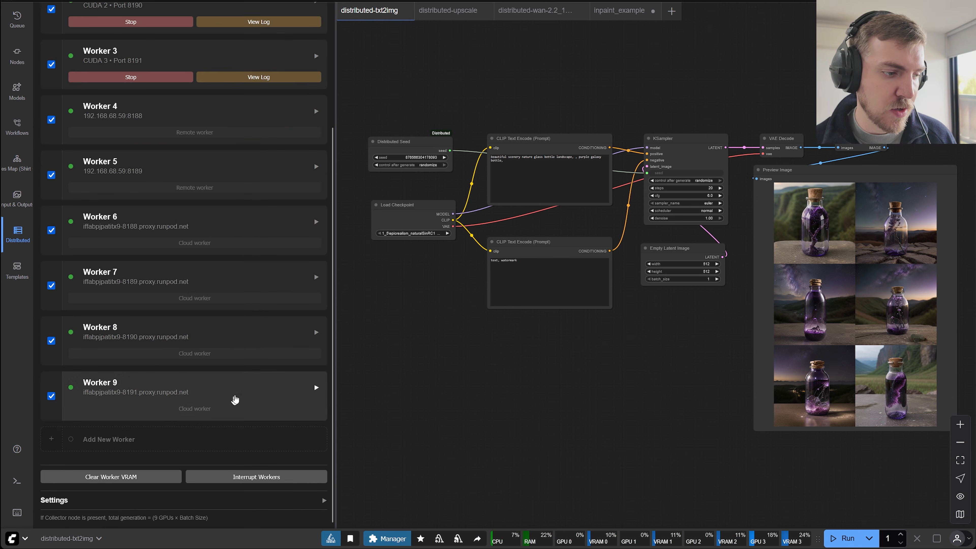
drag(566, 414, 518, 389)
click(837, 538)
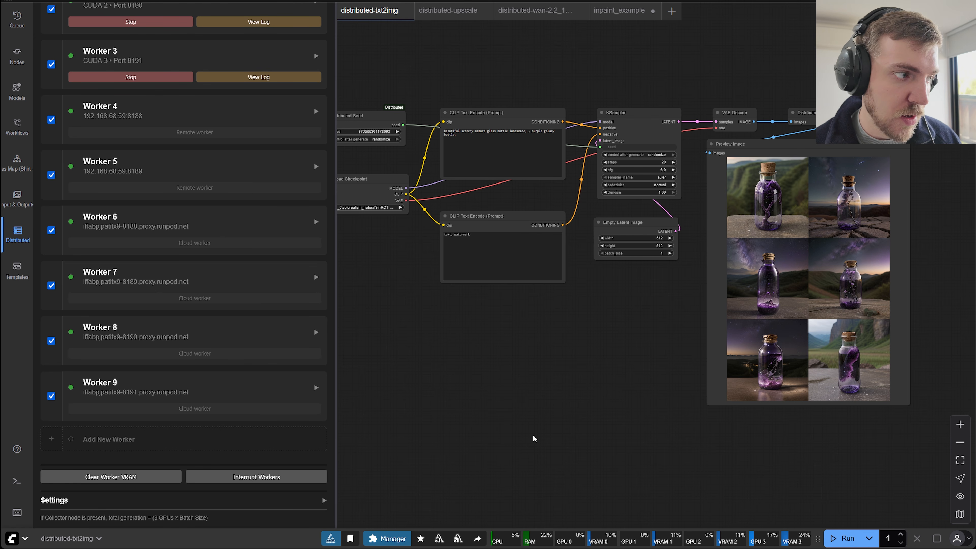
drag(617, 393, 560, 392)
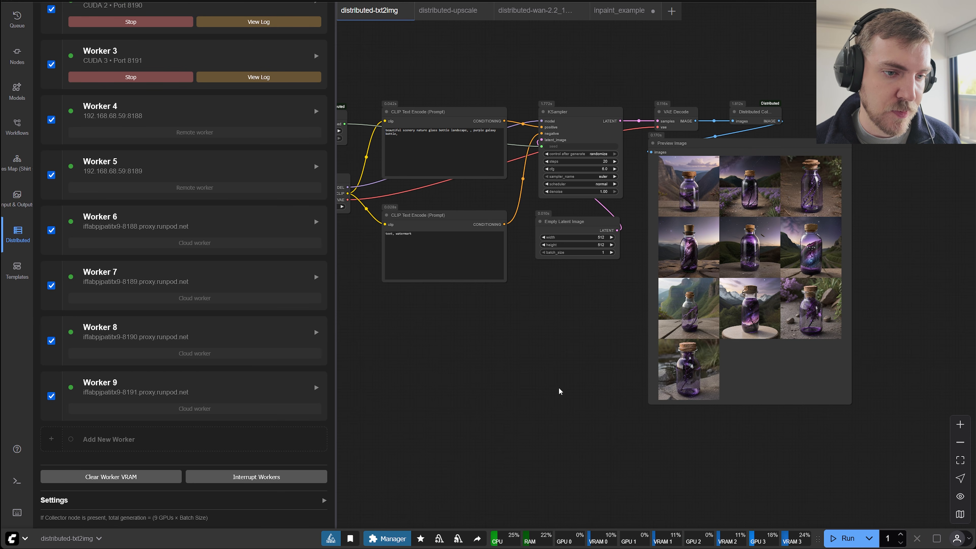
drag(582, 410, 562, 391)
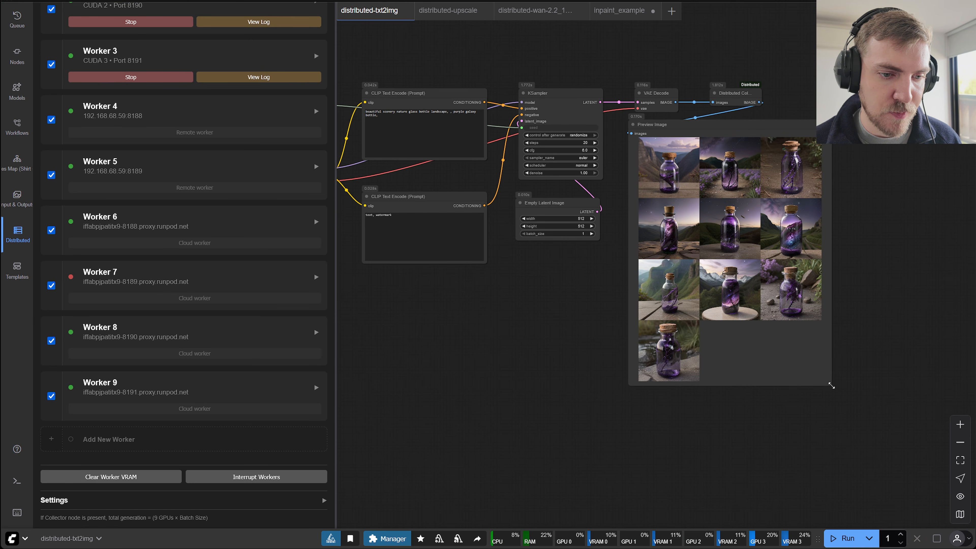
Make the Preview Image node taller and slightly narrower for a two-column image grid, and hide the Distributed panel.
drag(832, 386, 817, 483)
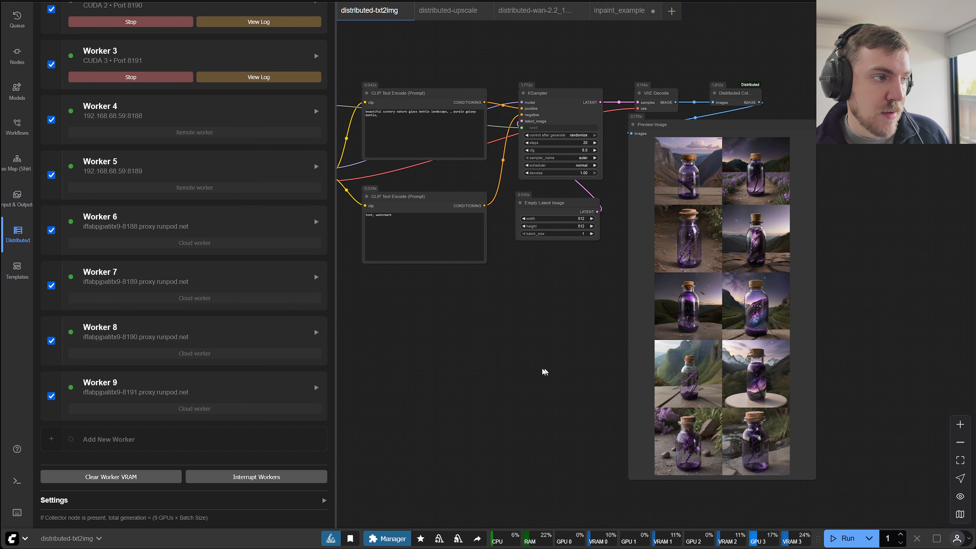
drag(543, 370, 578, 393)
drag(584, 382, 504, 334)
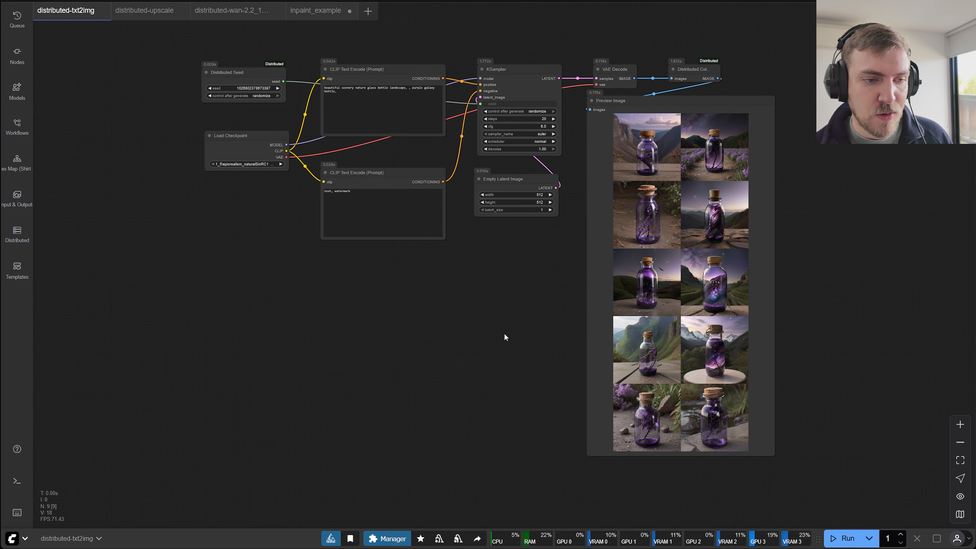
Run the workflow again as it is, and once more with Empty Latent Image's batch_size set to 2.
click(840, 538)
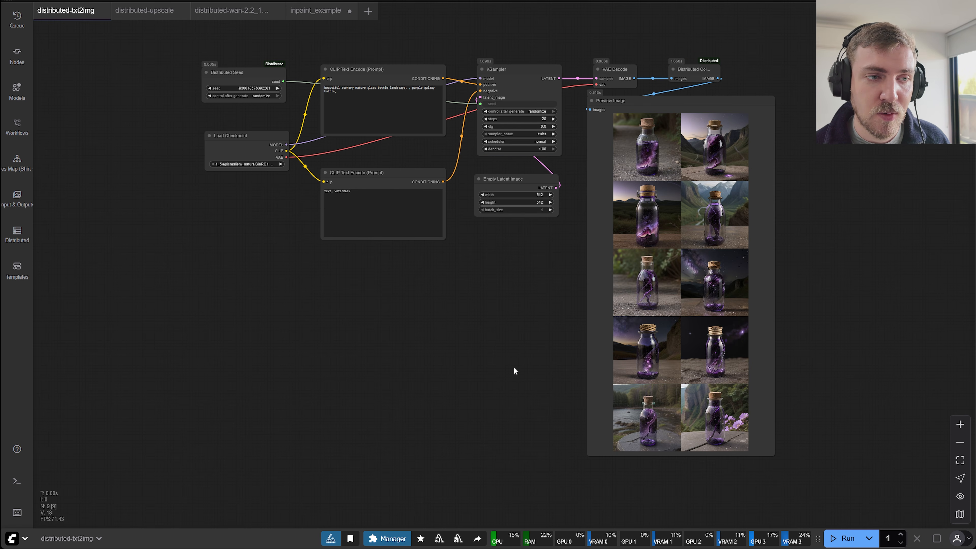
drag(460, 350, 455, 355)
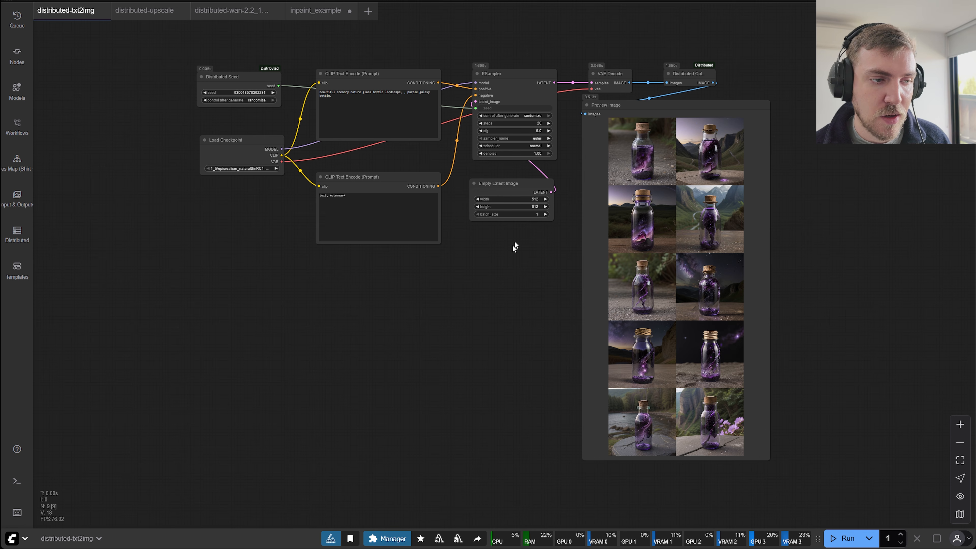
click(545, 214)
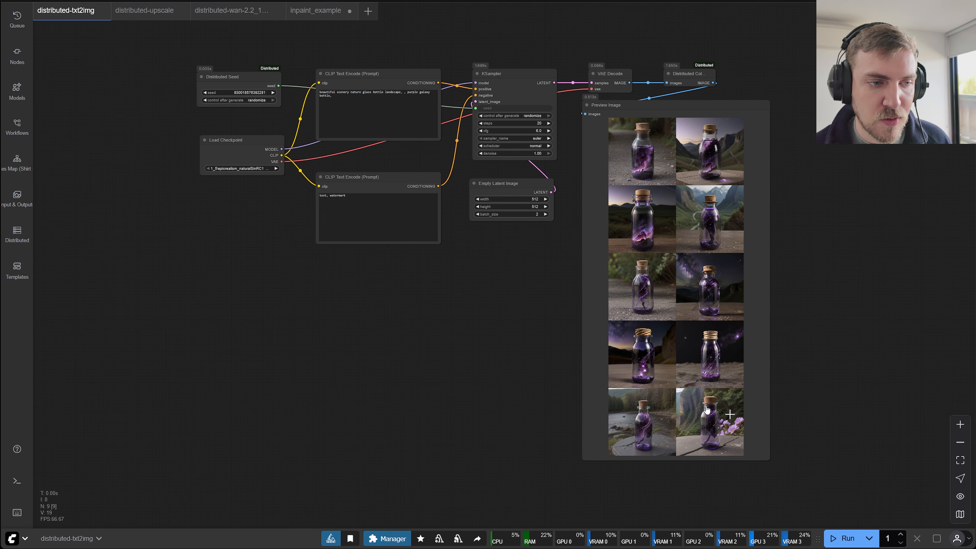
key(ctrl+Return)
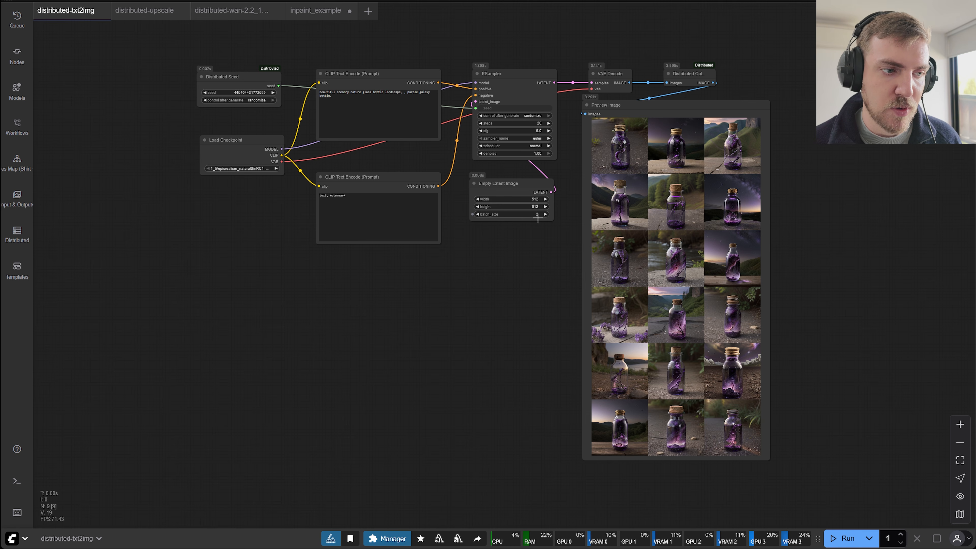
Set Empty Latent Image's batch_size to 4, run the workflow, and enlarge the Preview Image node, mainly in width, for a larger grid.
click(546, 214)
click(546, 214)
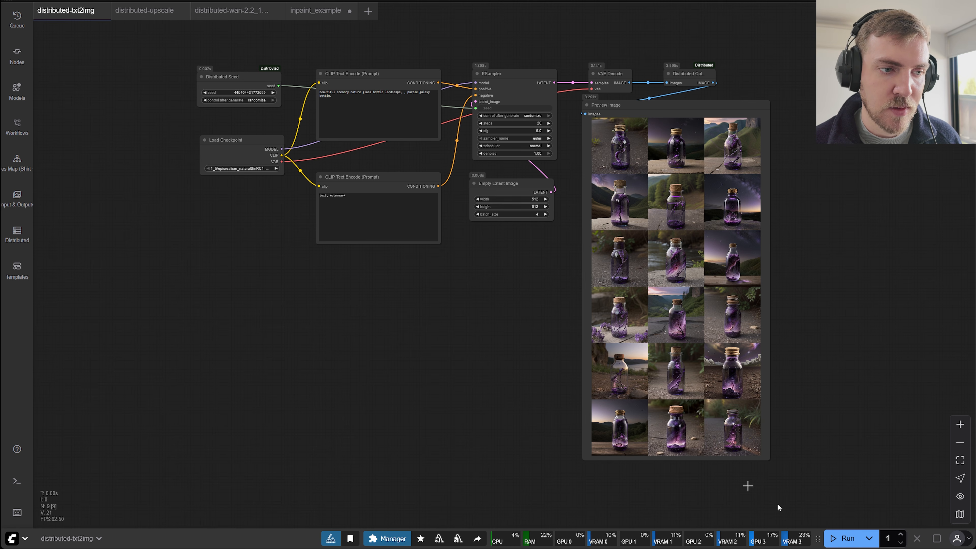
key(ctrl+Return)
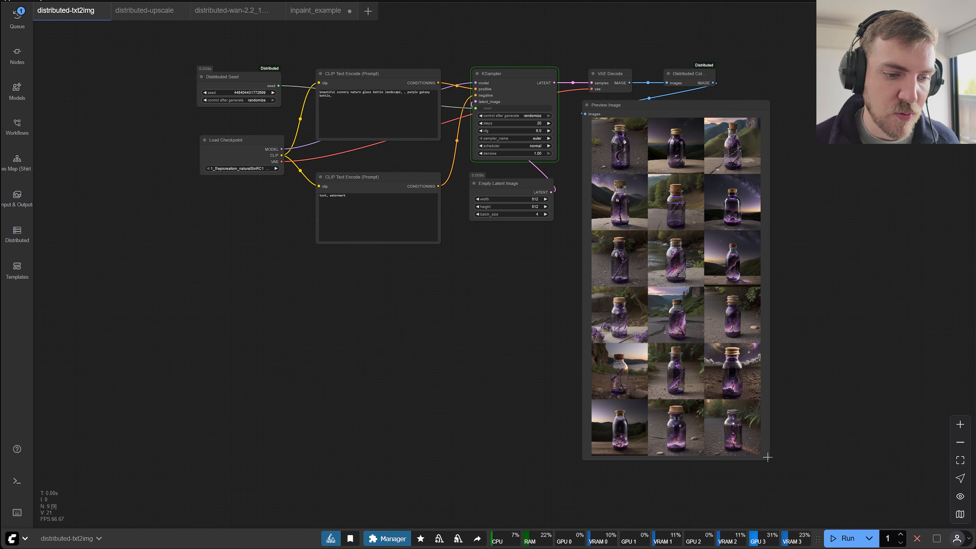
drag(769, 460, 875, 473)
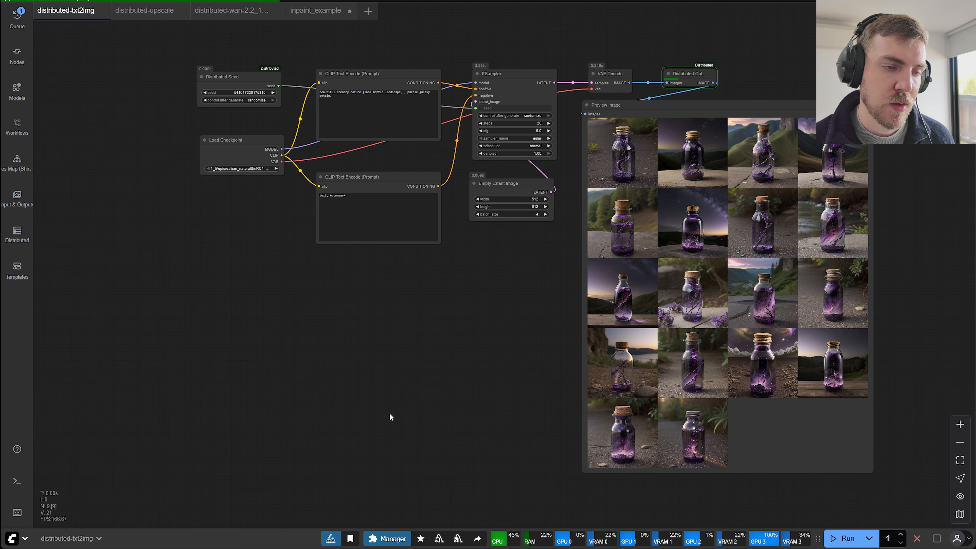
Show the Distributed panel and check the status of the master and all nine workers during the run.
click(17, 231)
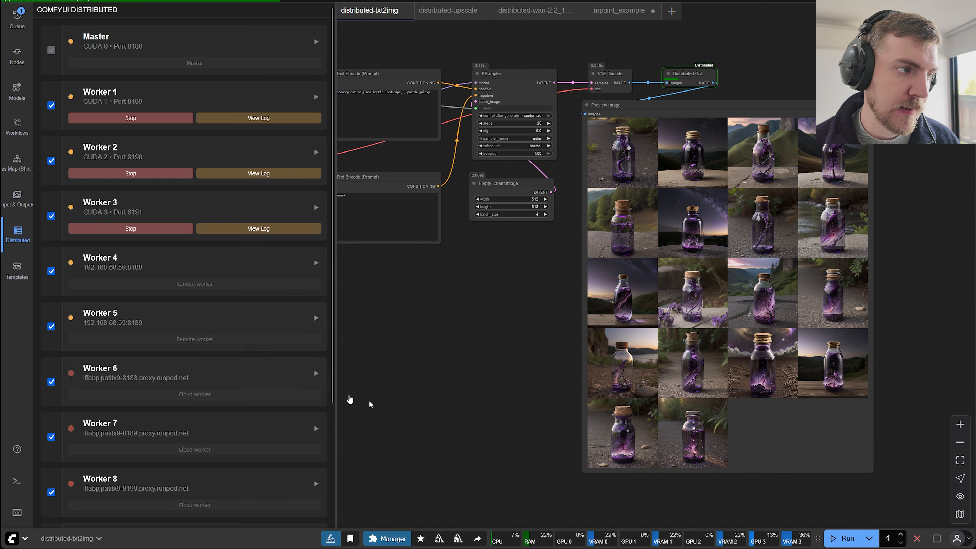
scroll(225, 356, down, 3)
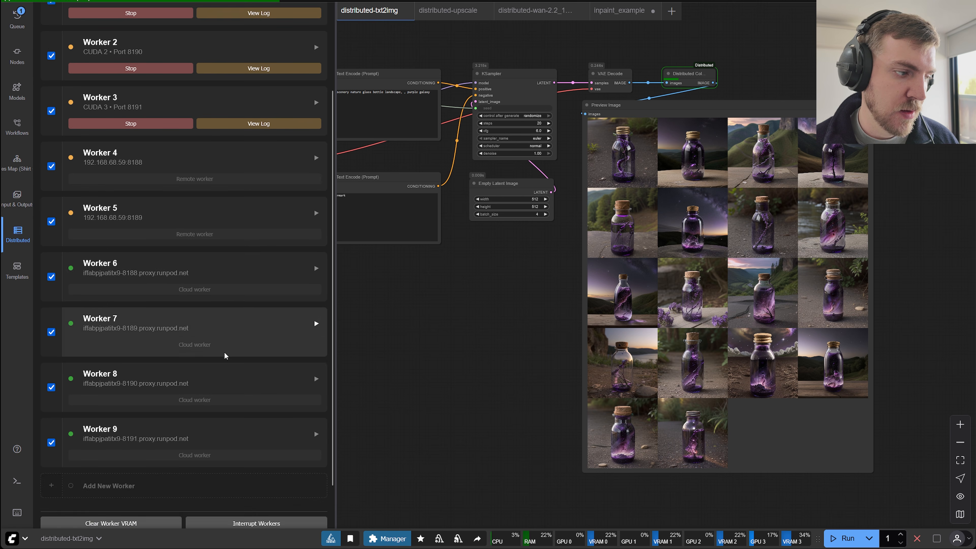
scroll(225, 356, up, 3)
scroll(224, 355, down, 1)
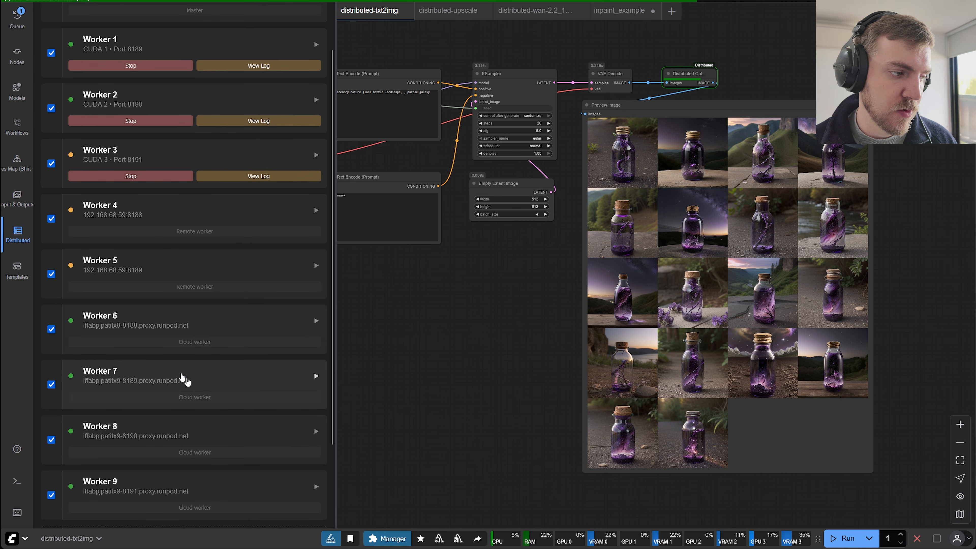
scroll(262, 281, up, 1)
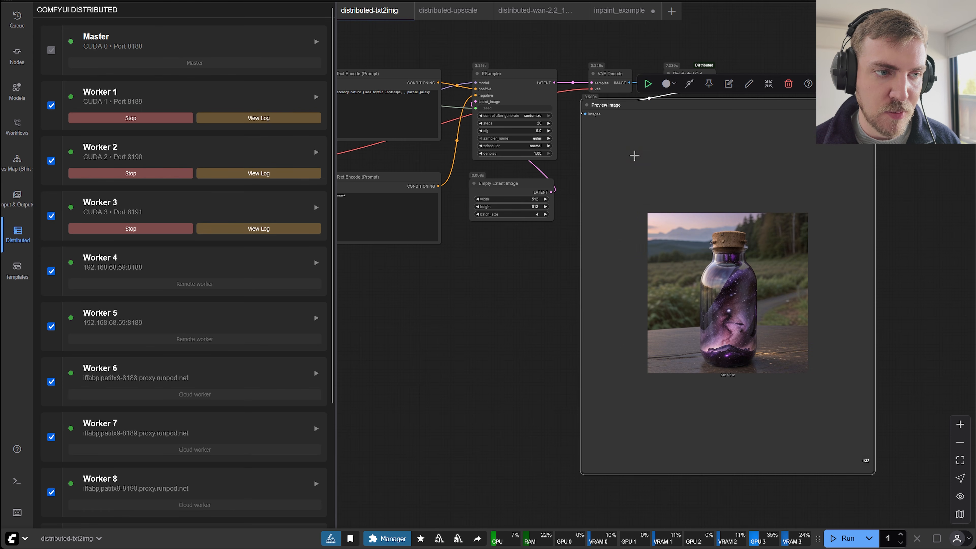
Inspect the generated images one by one in the Preview Image node, return to the full grid, and deselect the node.
click(634, 157)
click(867, 464)
click(867, 464)
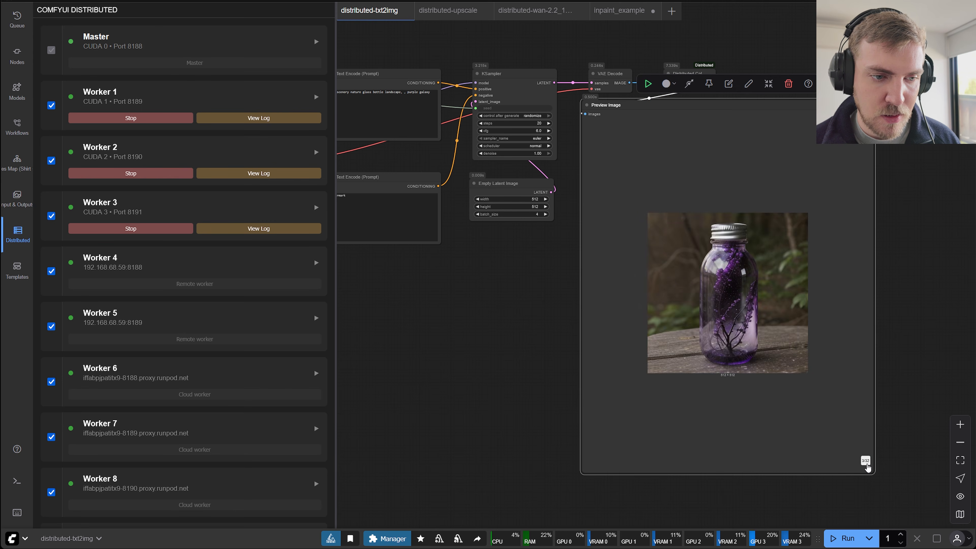
click(867, 464)
click(867, 464)
click(867, 465)
click(868, 464)
click(867, 464)
click(867, 464)
click(866, 461)
click(866, 462)
click(867, 461)
click(867, 461)
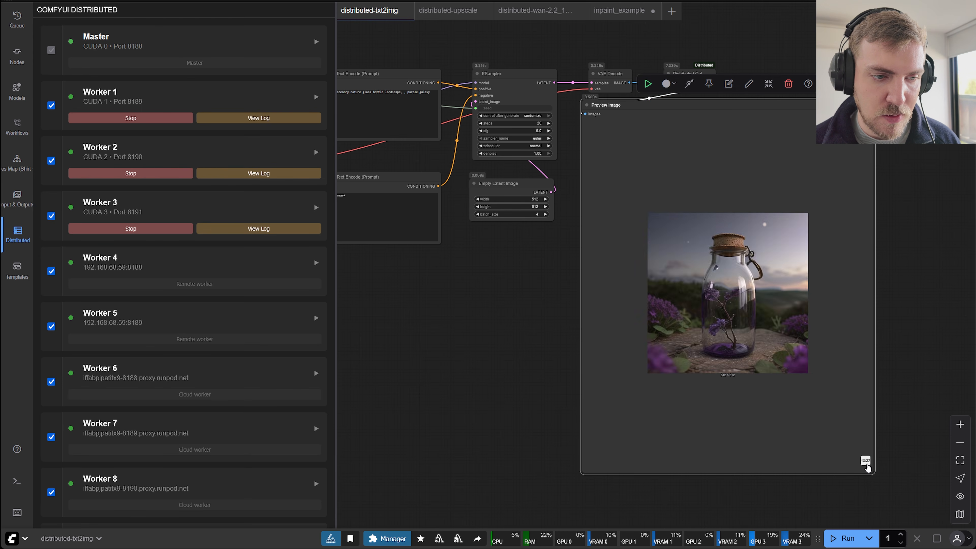
click(867, 461)
click(866, 461)
click(866, 461)
click(867, 461)
click(867, 461)
click(866, 462)
click(867, 461)
click(866, 461)
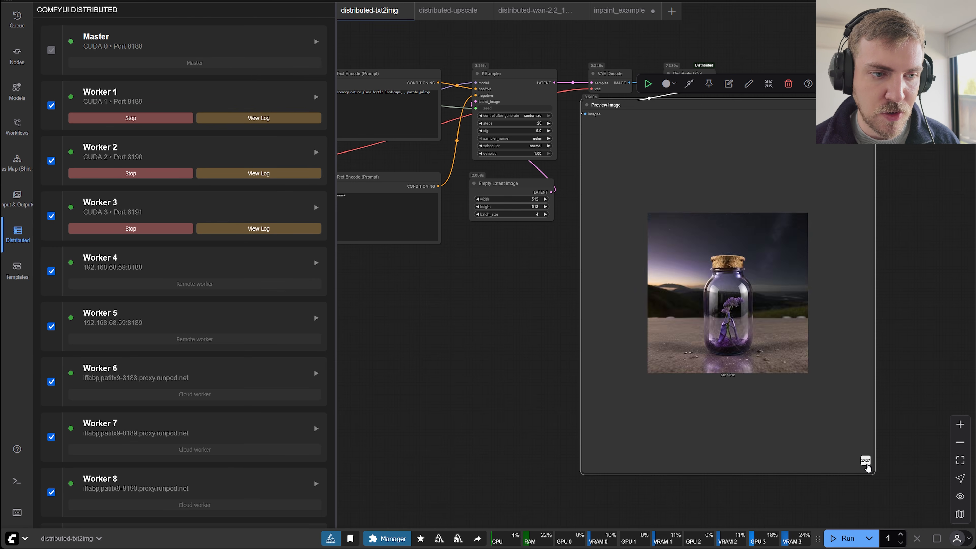
click(867, 461)
click(867, 461)
click(867, 461)
click(866, 461)
click(865, 125)
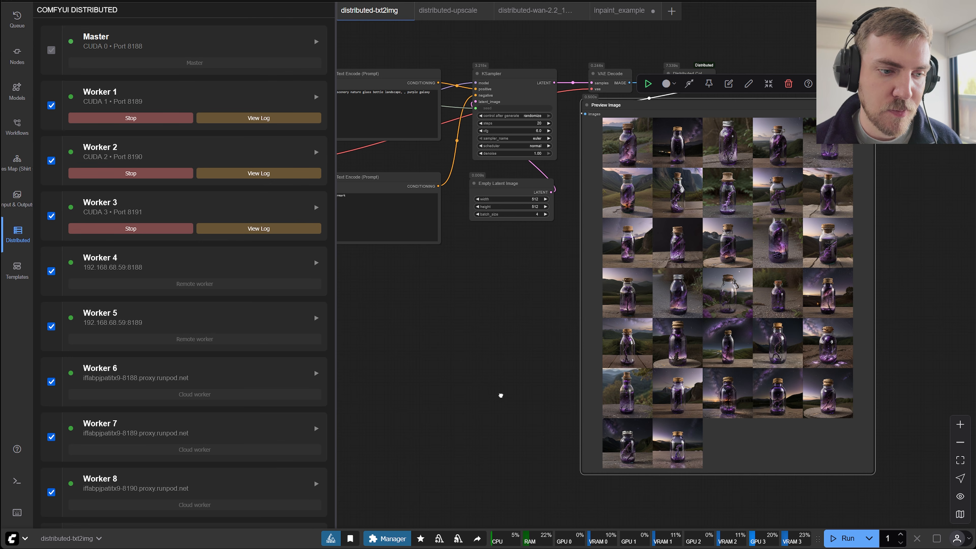
click(501, 395)
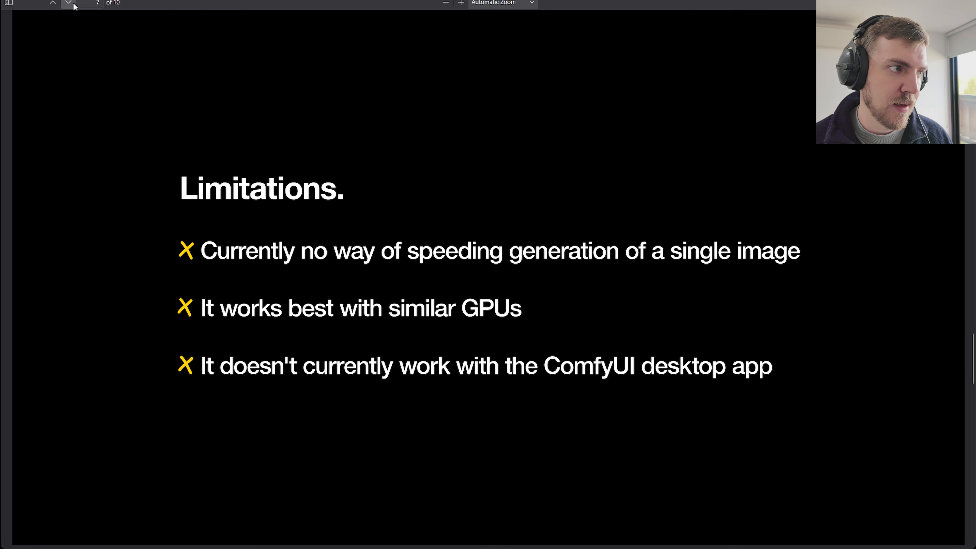
click(73, 4)
click(73, 4)
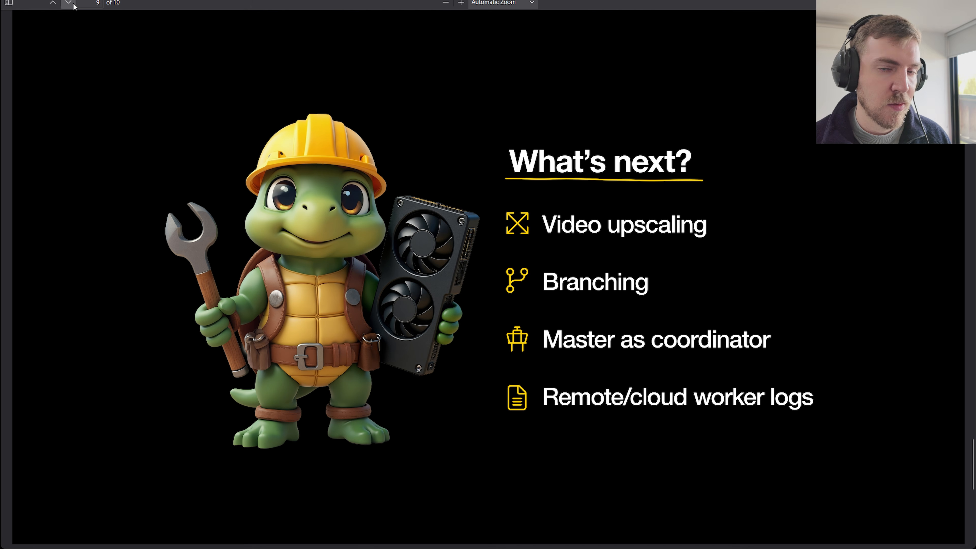